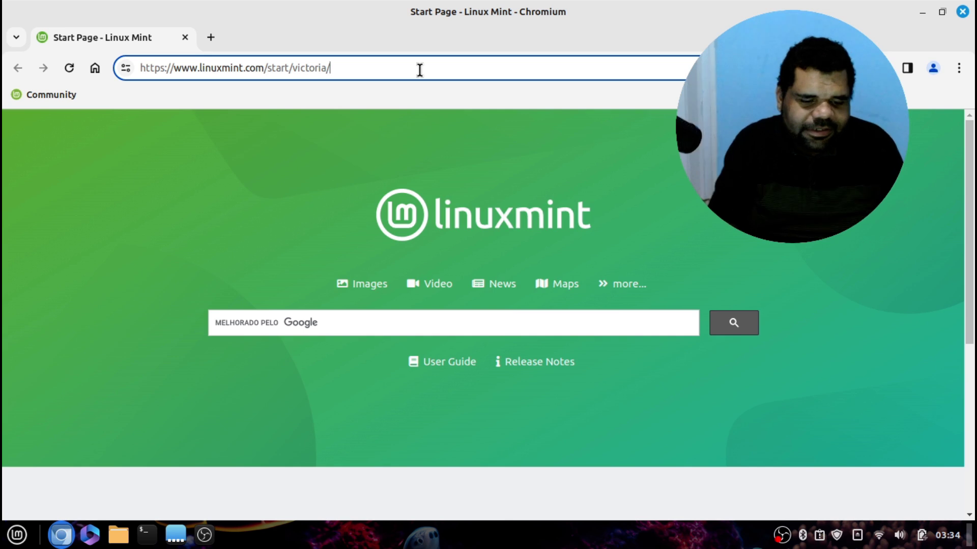
Load the hoteldaweb.com.br website in Chromium
key("ctrl+a")
type("htop")
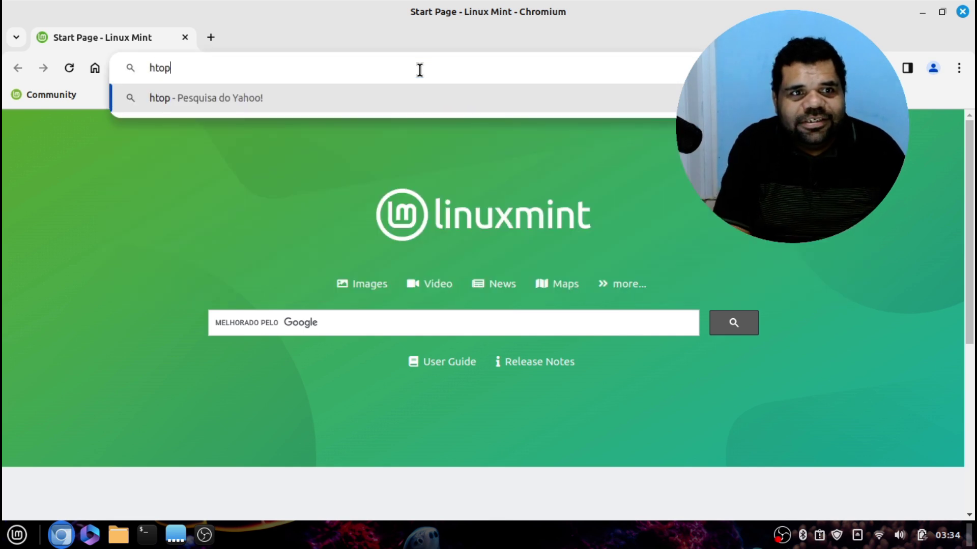
key("BackSpace")
key("BackSpace")
key("BackSpace")
type("otel")
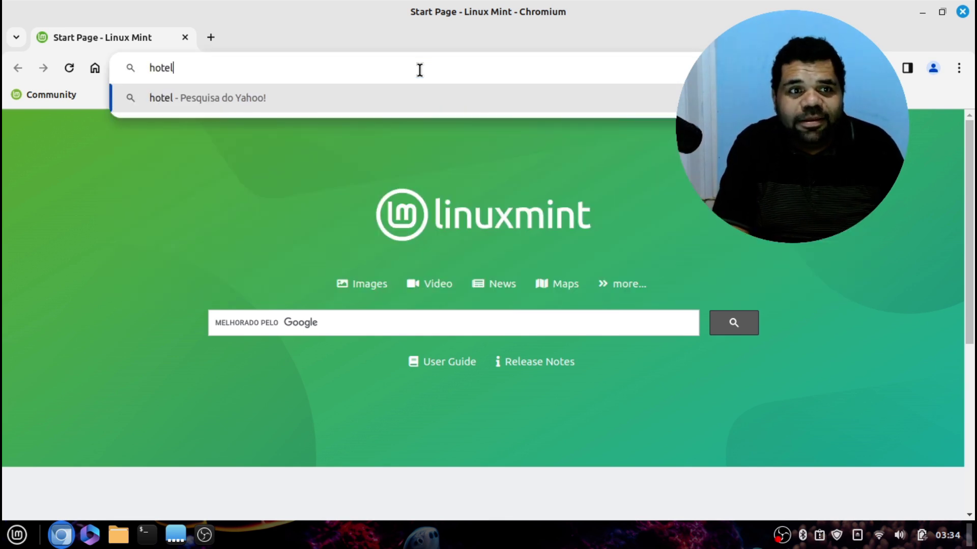
type("daw")
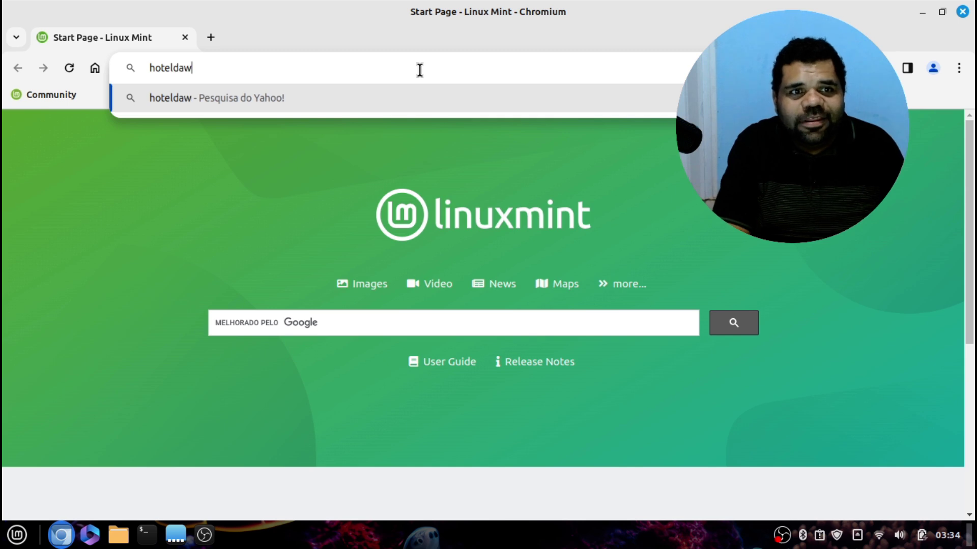
type("eb.com.br")
key("Return")
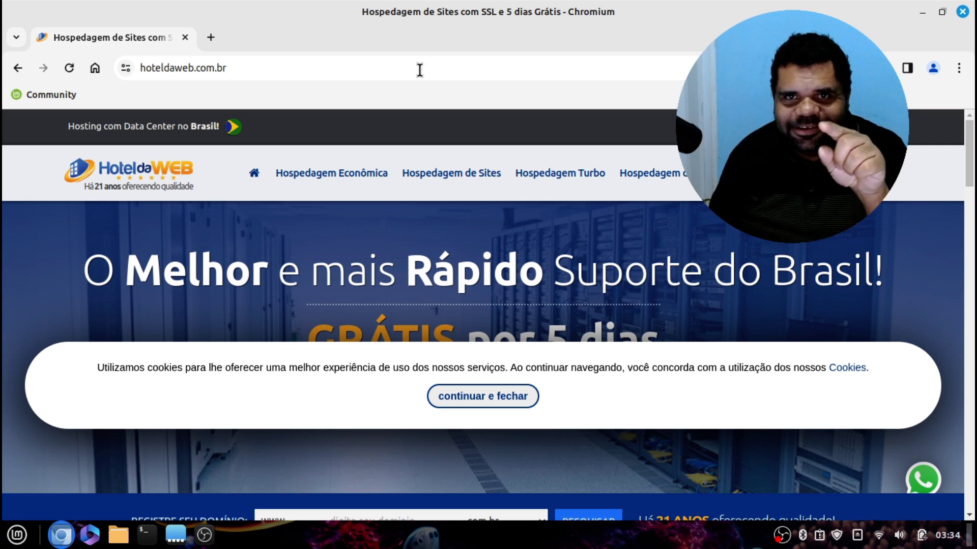
Dismiss the cookie notice and open the Hospedagem de E-mails page with HW Mail 2.0 plans
scroll(411, 163, "down", 2)
scroll(411, 163, "down", 10)
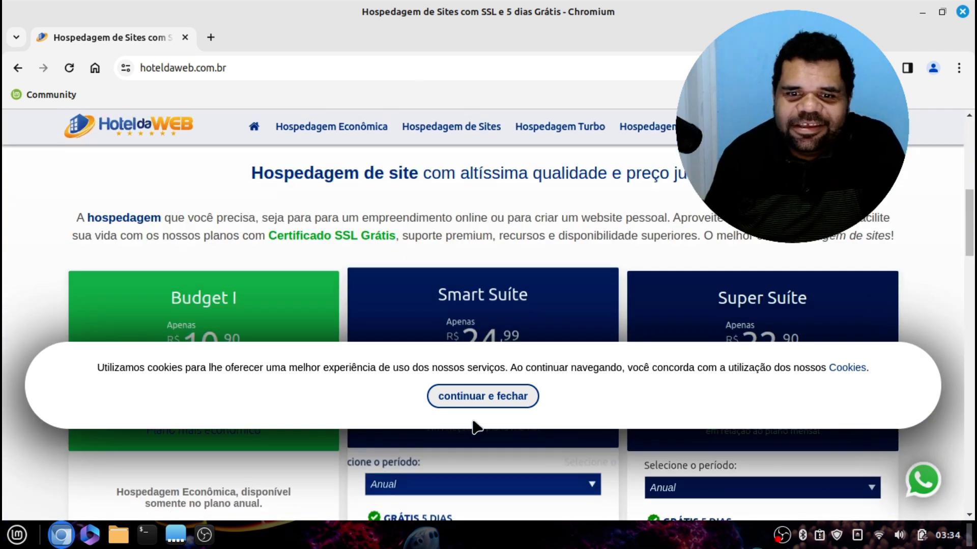
left_click(478, 399)
scroll(379, 325, "up", 10)
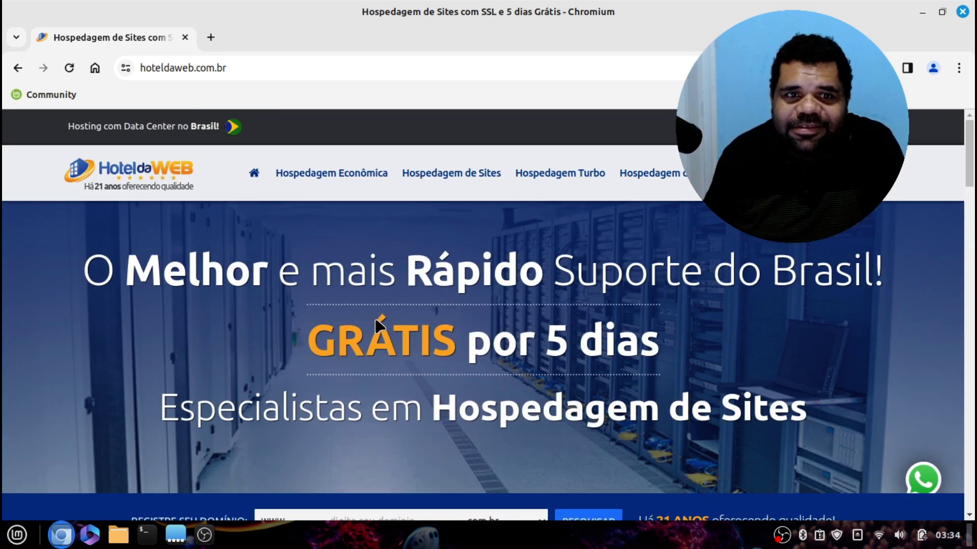
scroll(379, 326, "down", 10)
scroll(433, 373, "up", 5)
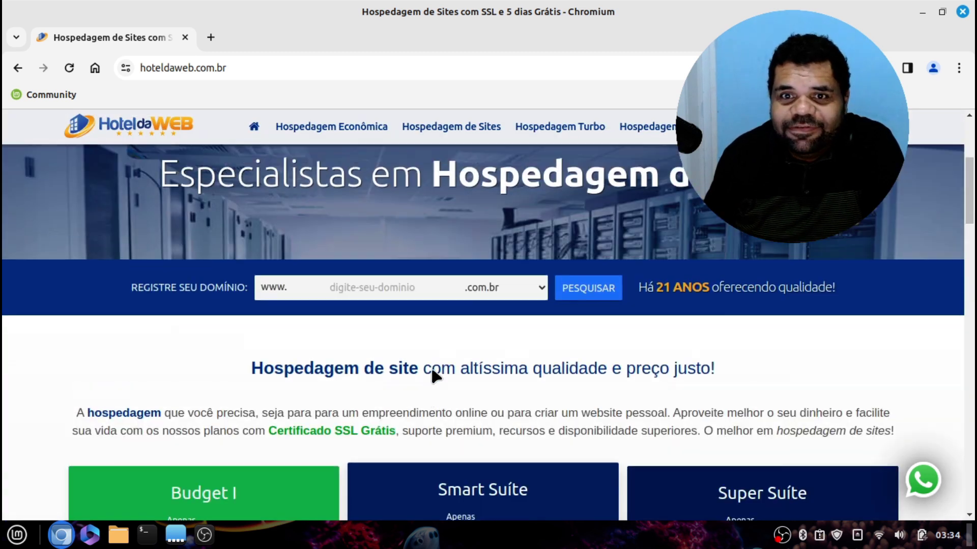
scroll(432, 371, "up", 5)
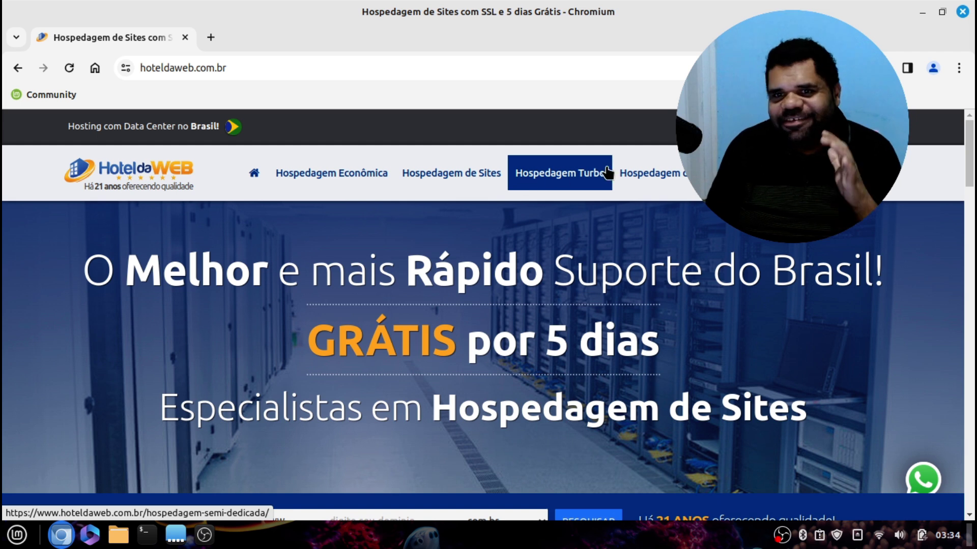
left_click(642, 174)
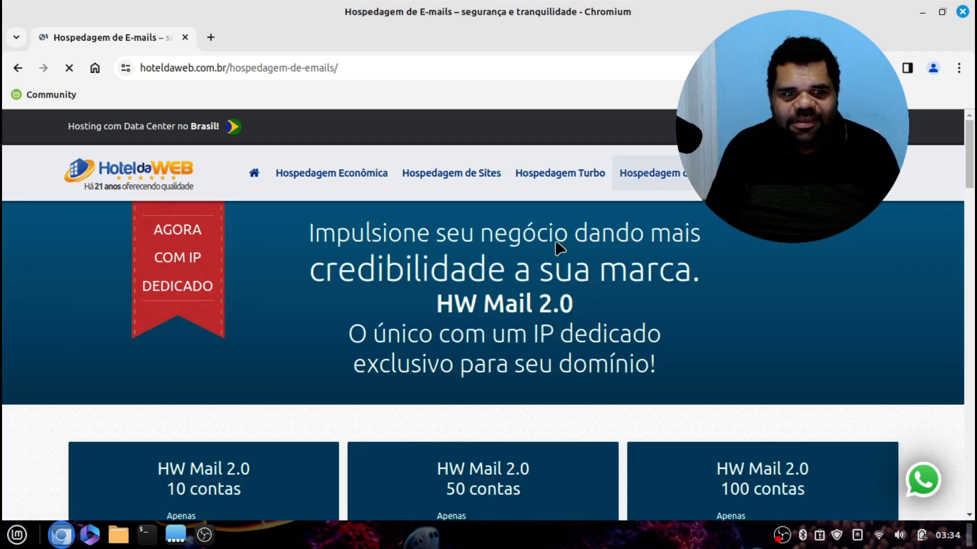
scroll(546, 266, "down", 5)
scroll(546, 266, "up", 6)
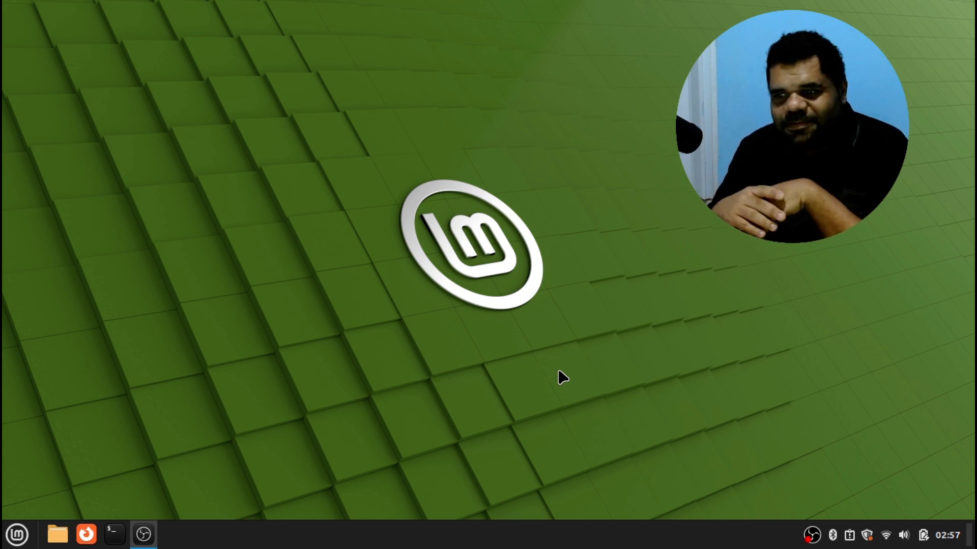
Open the Cinnamon application menu from the taskbar Menu button
left_click(7, 535)
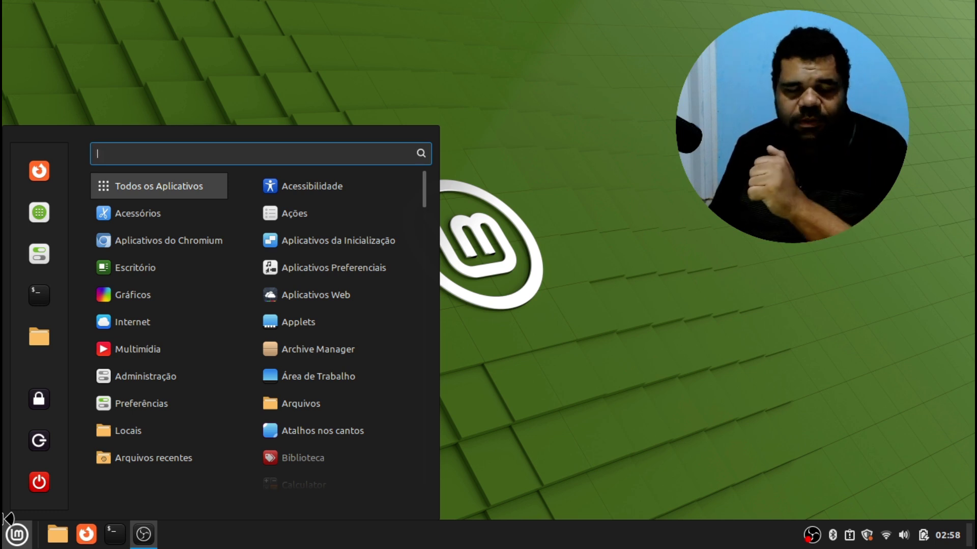
Search 'info', review Informações do Sistema and today's calendar, then close the window
type("info")
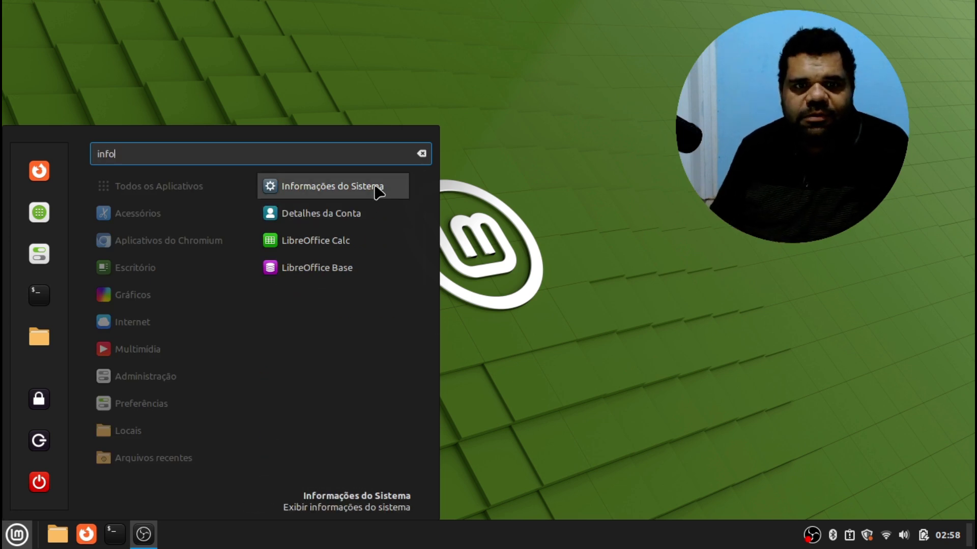
left_click(374, 187)
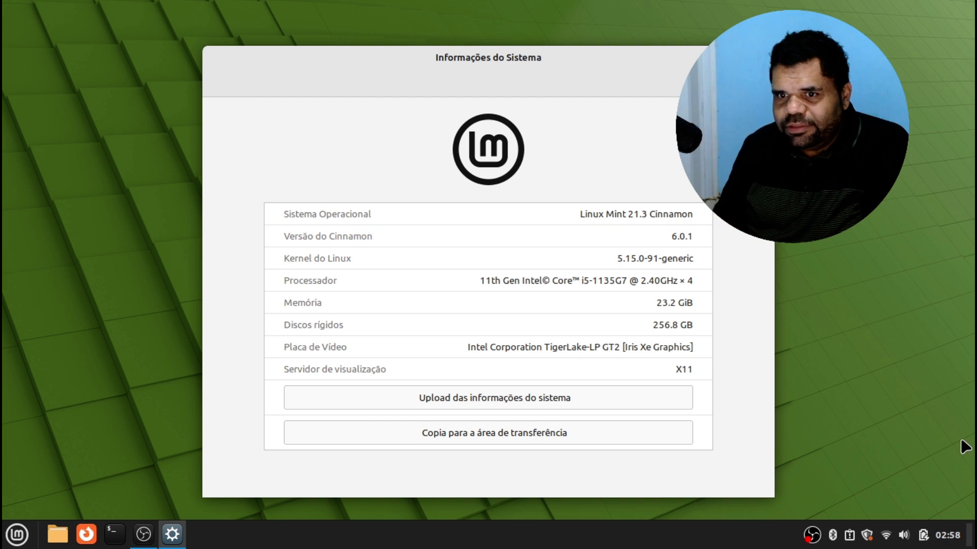
left_click(945, 544)
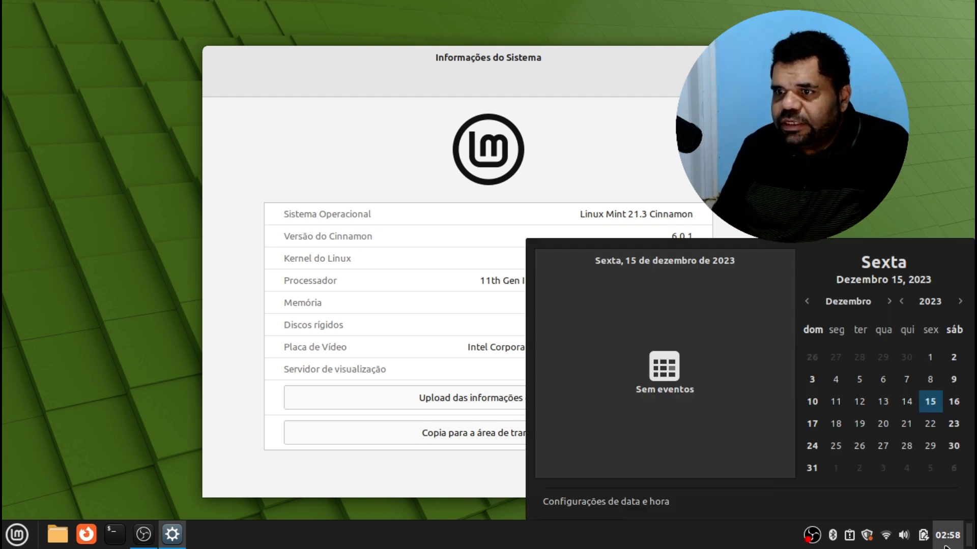
left_click(945, 544)
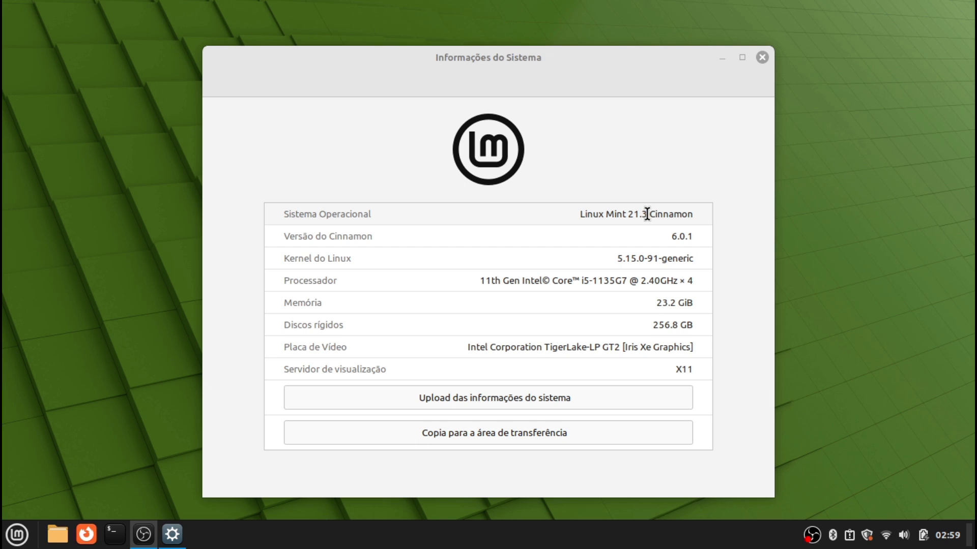
left_click(677, 369)
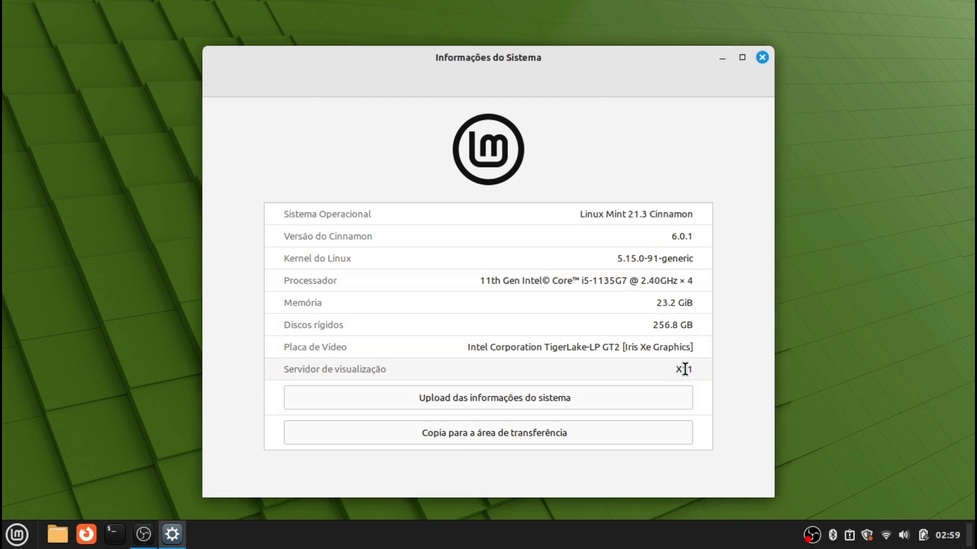
left_click(762, 58)
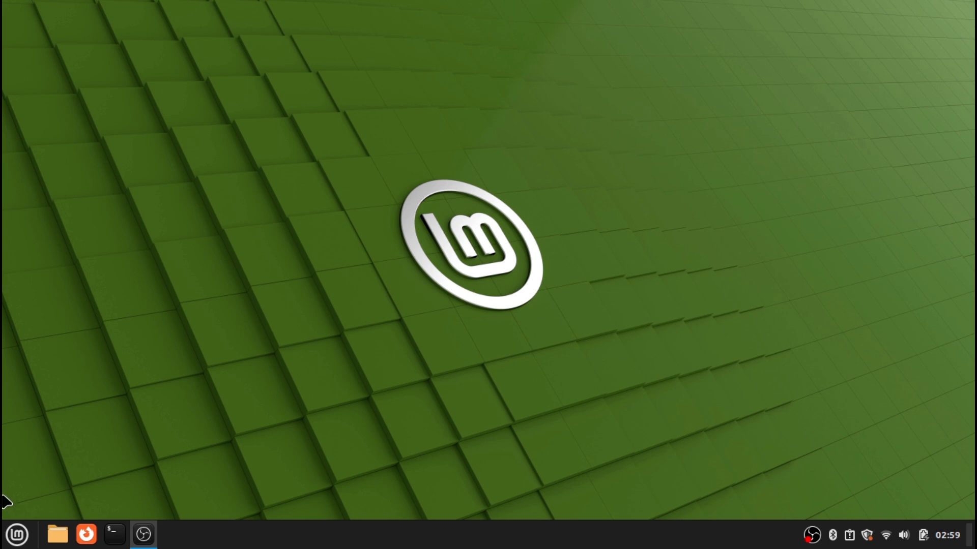
Launch Gerenciador de Atualizações by searching 'atu' and move its window up-left
left_click(15, 534)
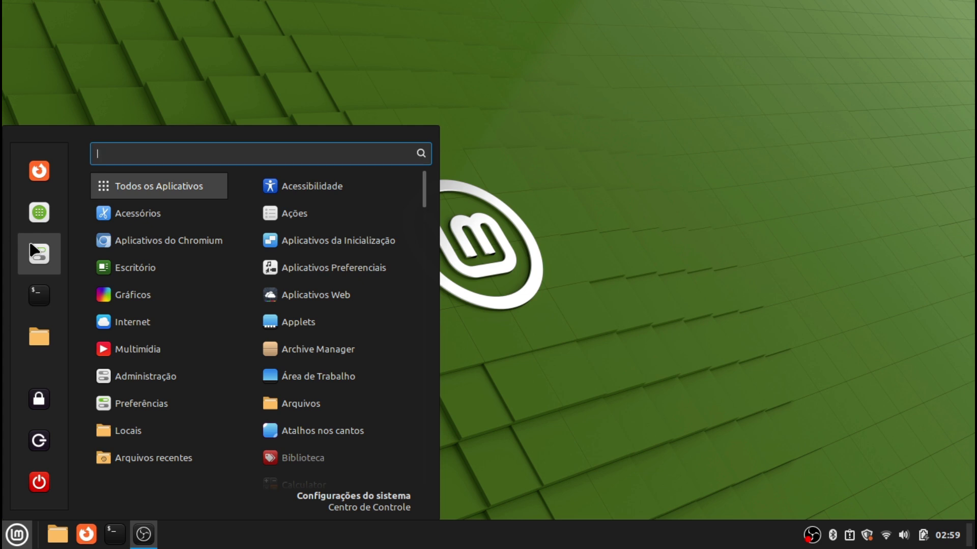
type("atul")
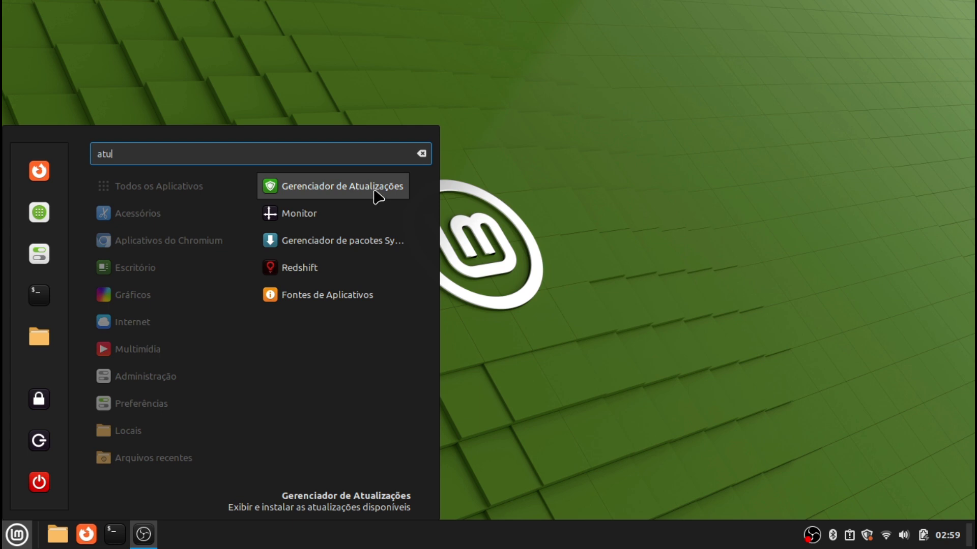
key("BackSpace")
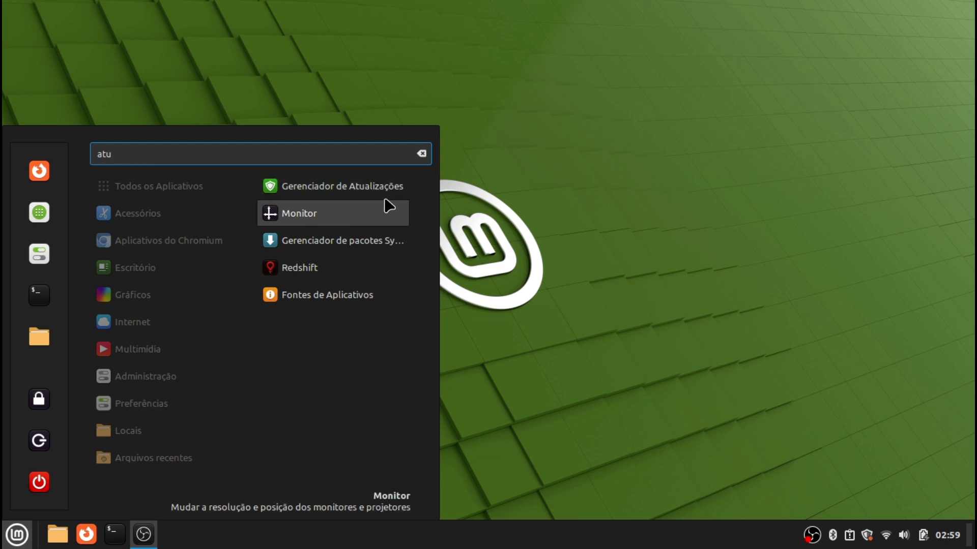
left_click(382, 188)
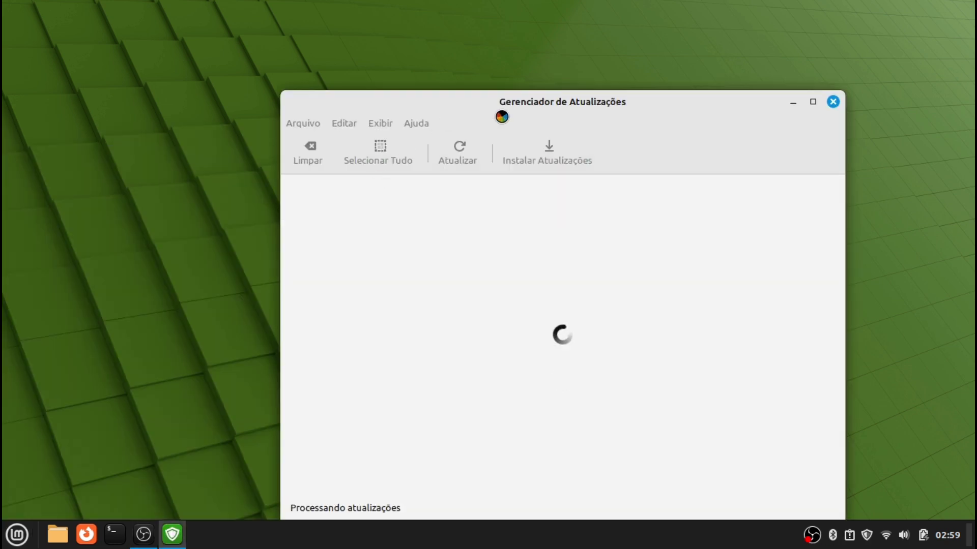
left_click_drag(565, 100, 494, 31)
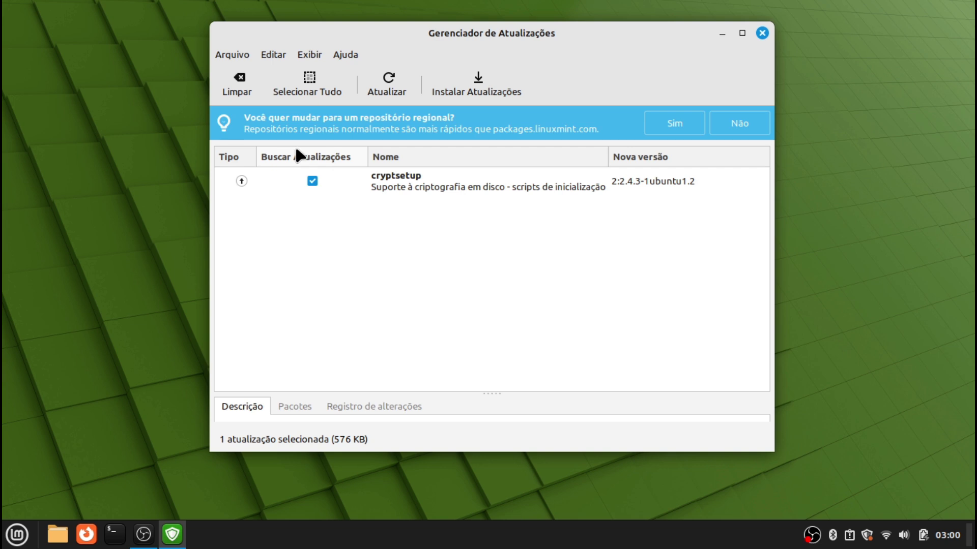
Accept the regional repository, authenticate, and set the Principal mirror to C3SL (mint-packages.c3sl.ufpr.br)
left_click(689, 122)
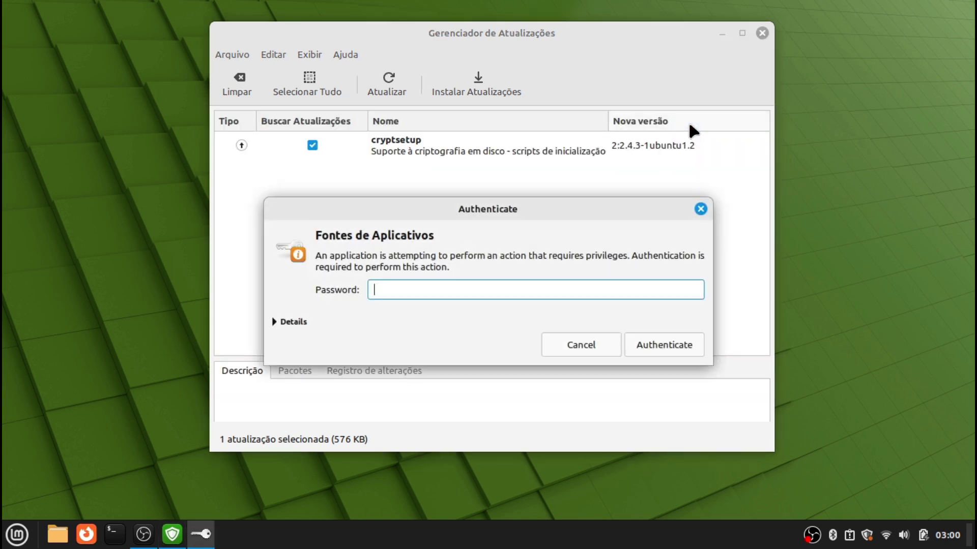
type("••••")
key("Return")
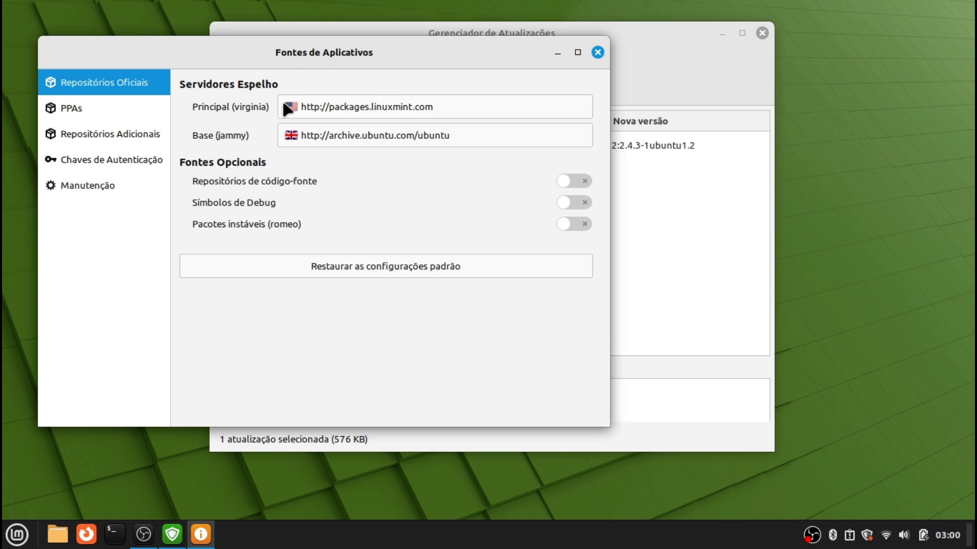
left_click(379, 109)
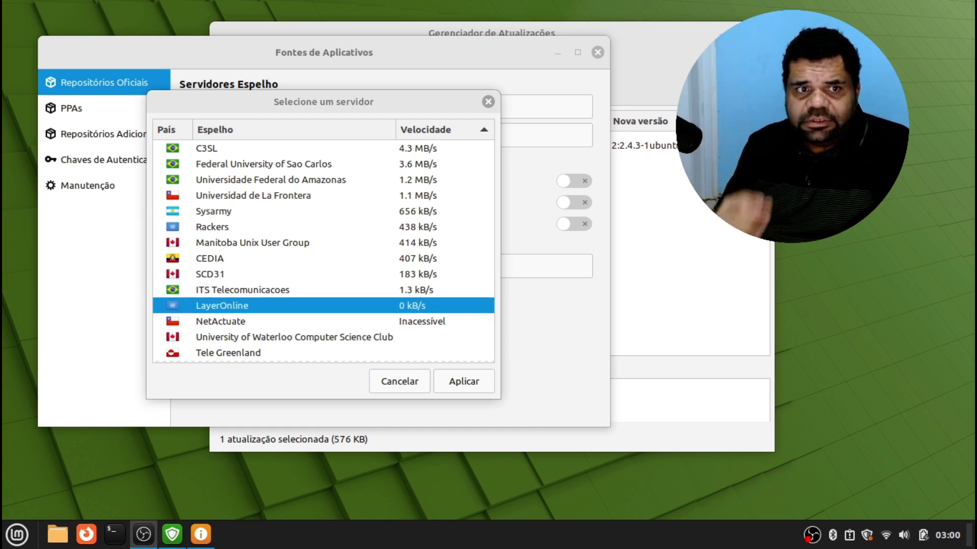
left_click(252, 148)
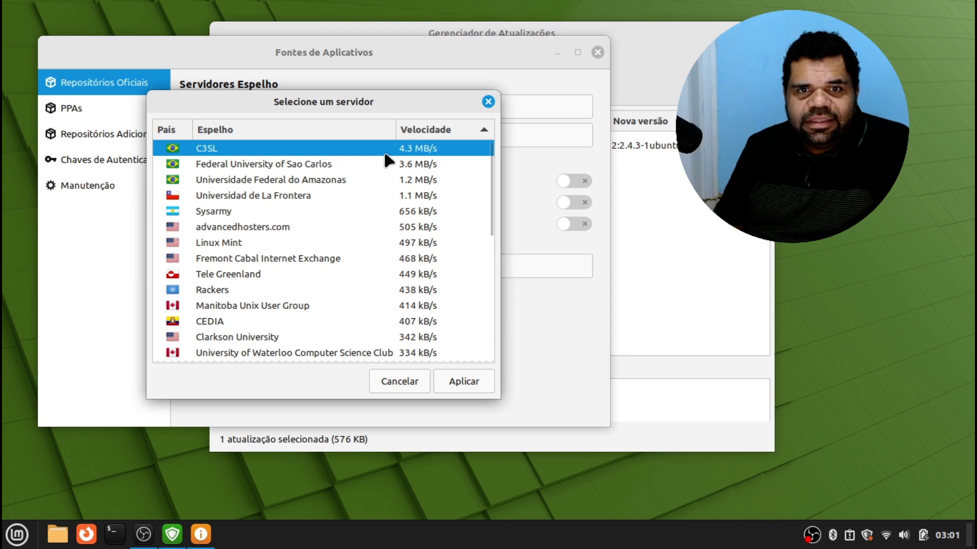
left_click(463, 381)
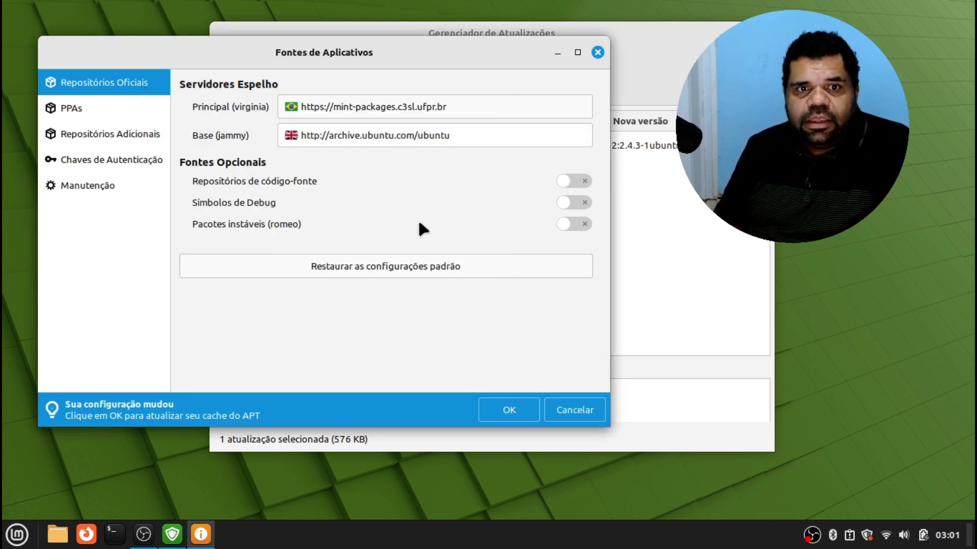
Set the Base mirror to mirror.unesp.br, refresh the APT cache, and close Fontes de Aplicativos
left_click(516, 415)
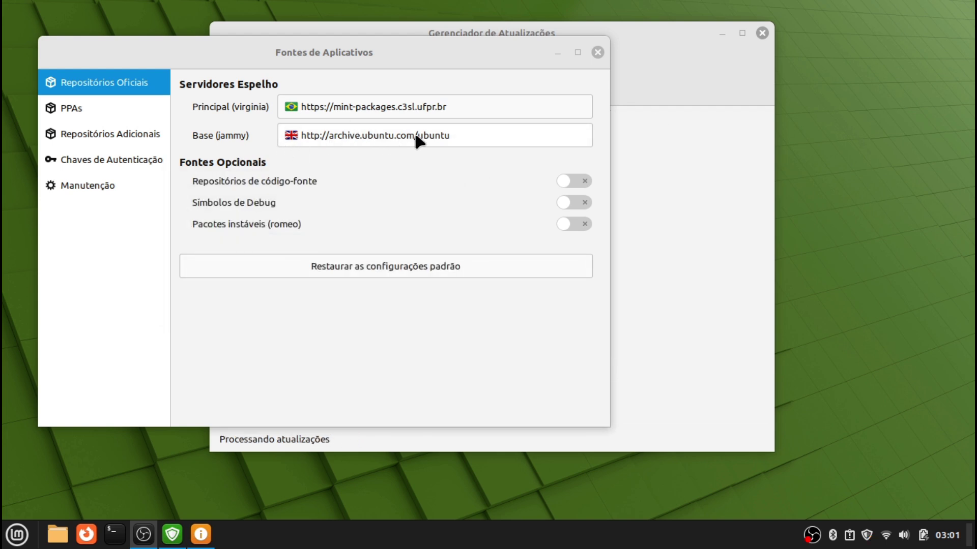
left_click(394, 136)
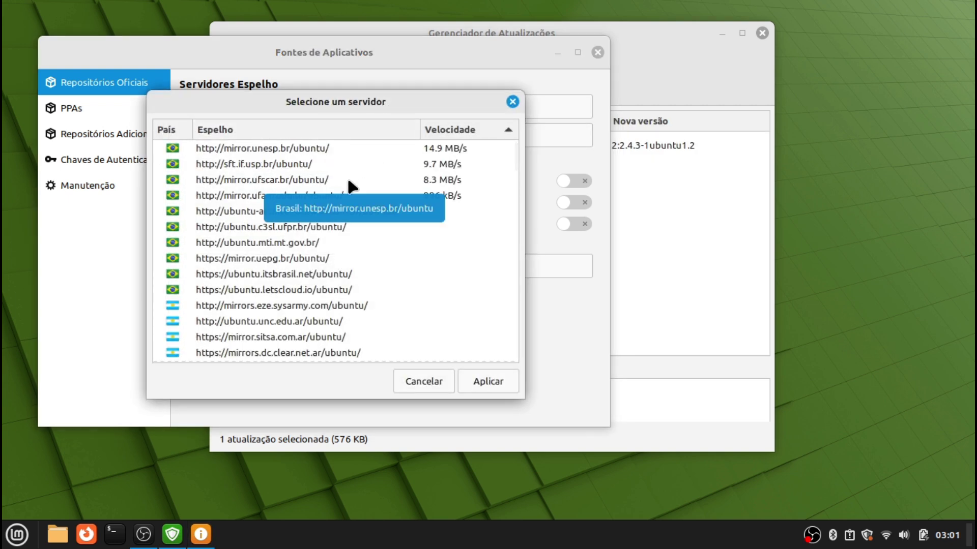
left_click(260, 147)
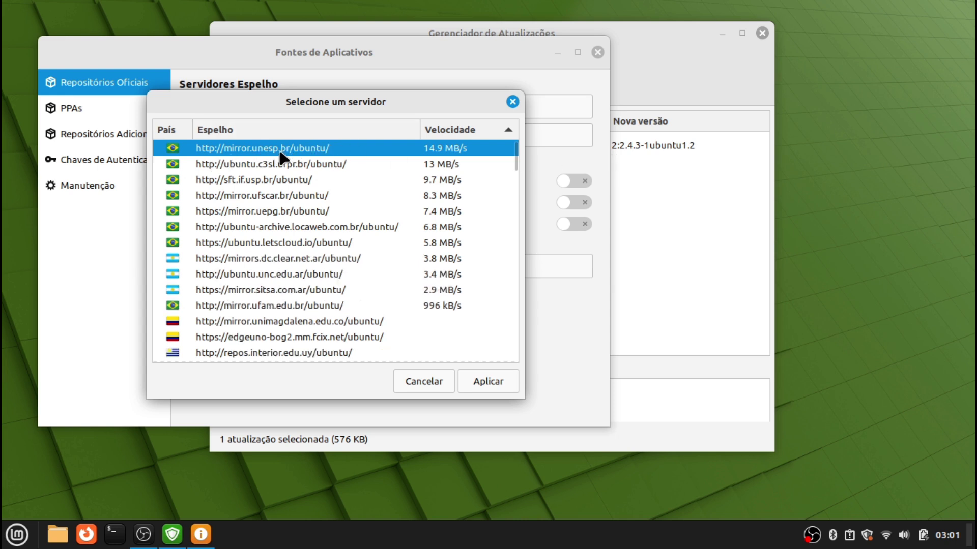
left_click(489, 382)
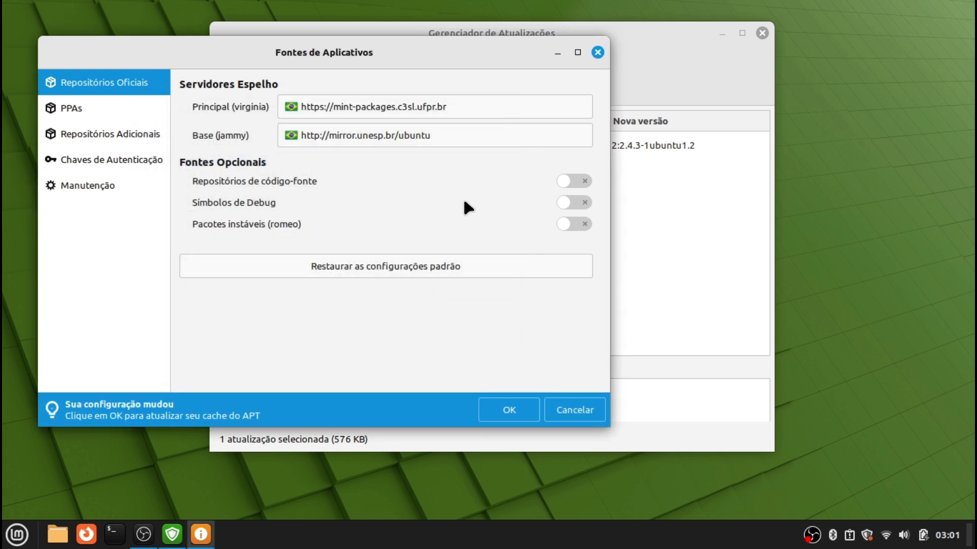
left_click(514, 415)
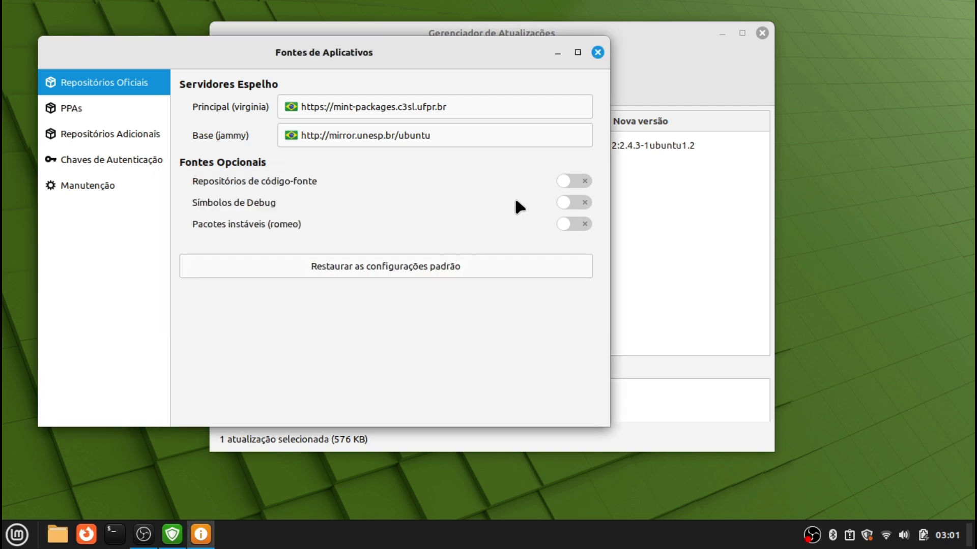
left_click(597, 52)
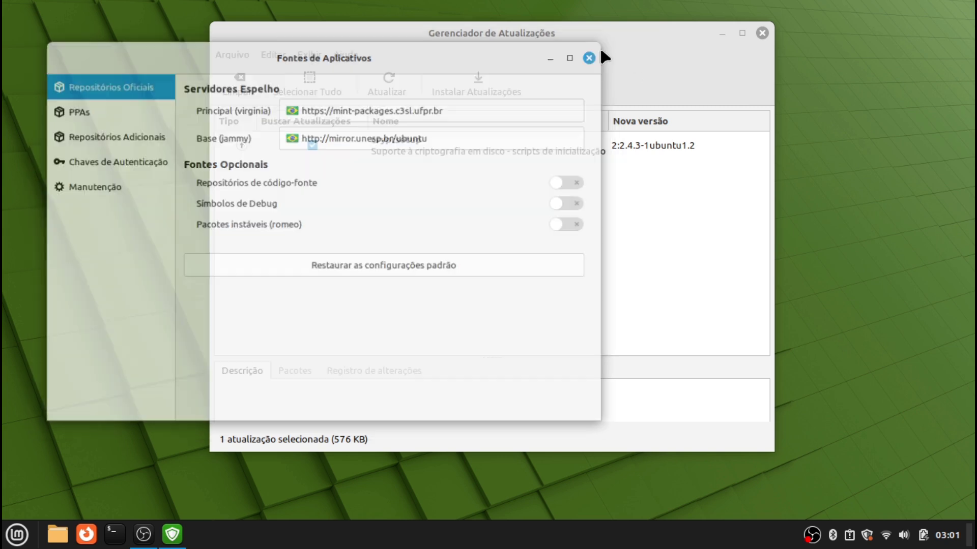
Install the cryptsetup update, authenticating with the account password
left_click(484, 93)
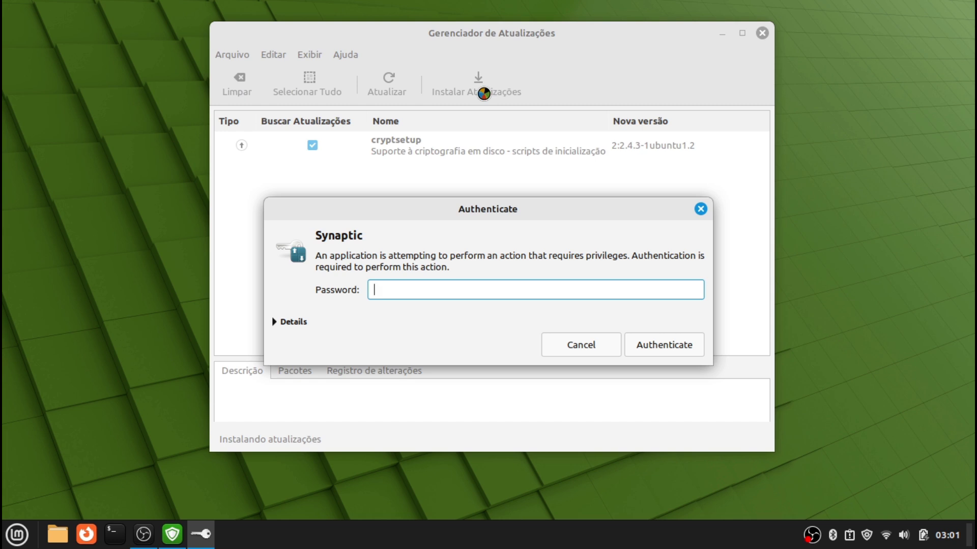
type("•••••••")
key("Return")
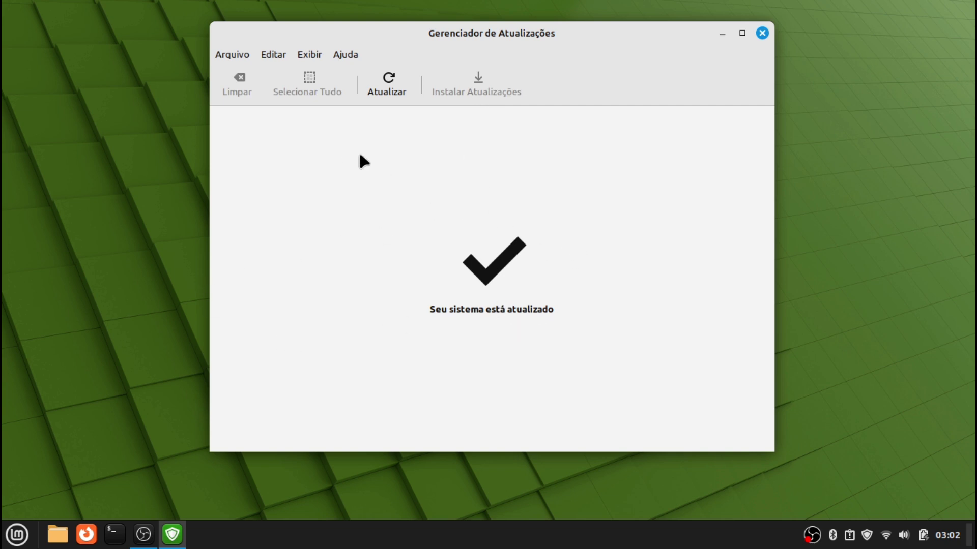
Look through the Ajuda, Editar and Exibir menus, then open Exibir > Kernels Linux
left_click(344, 55)
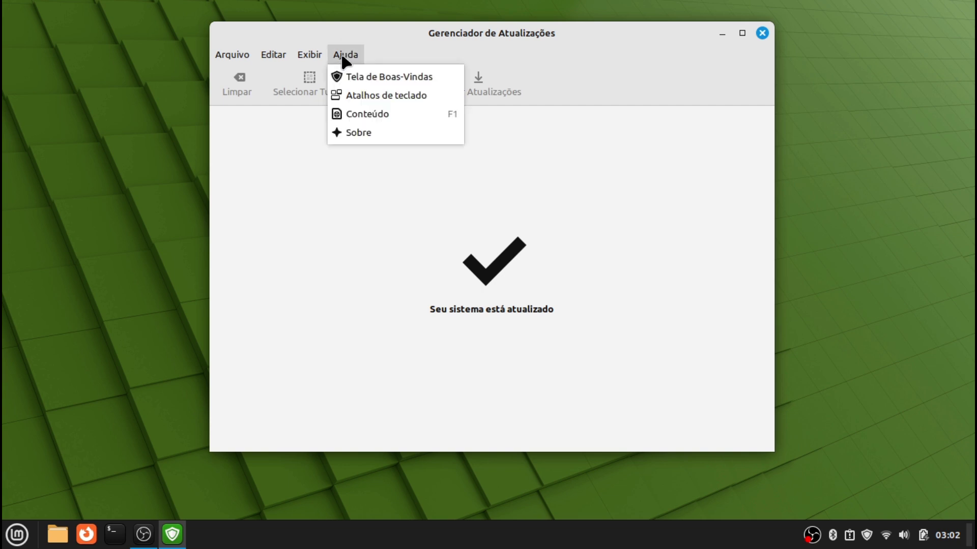
mouse_move(266, 56)
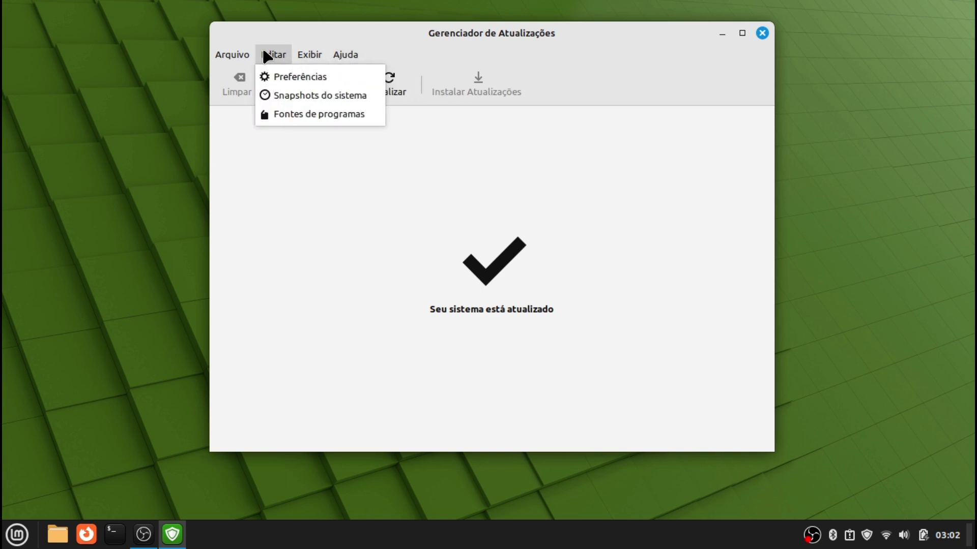
mouse_move(295, 55)
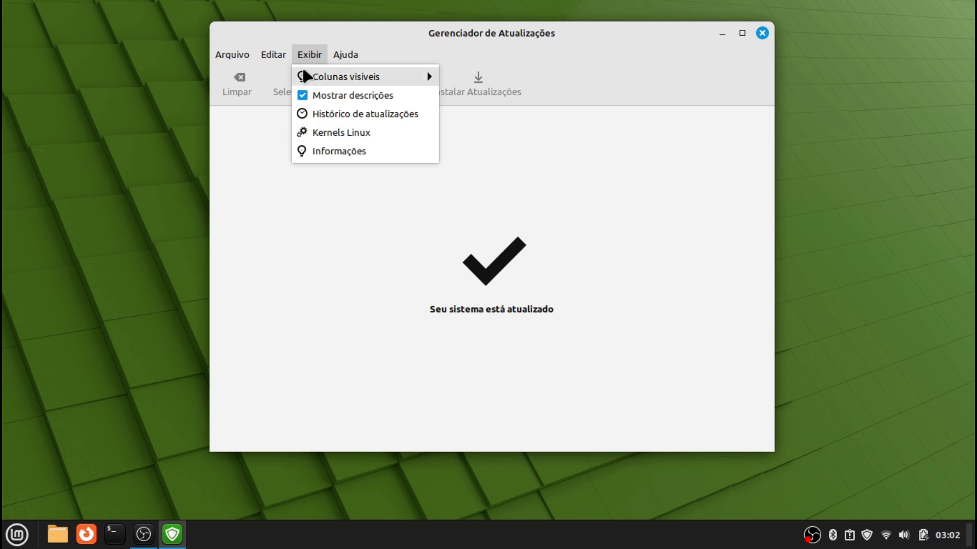
mouse_move(345, 54)
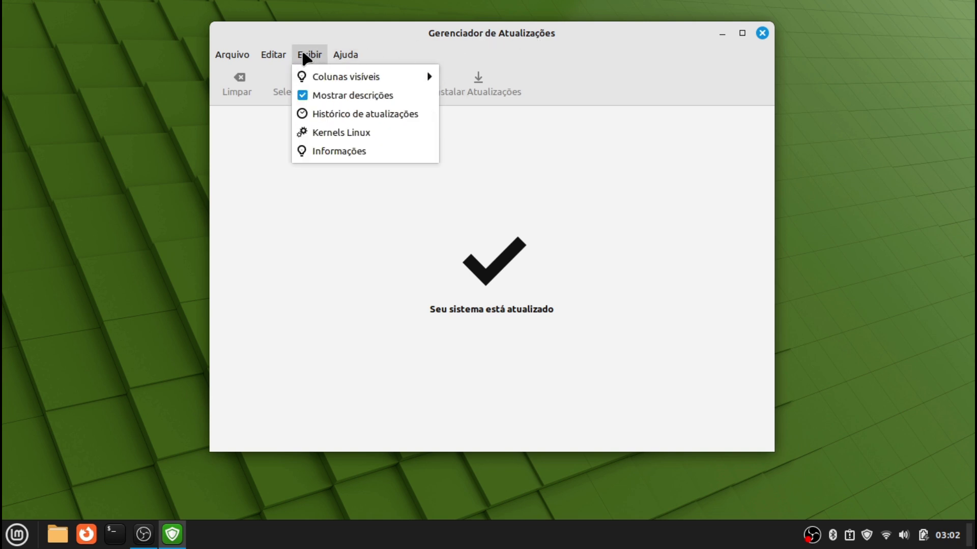
left_click(323, 135)
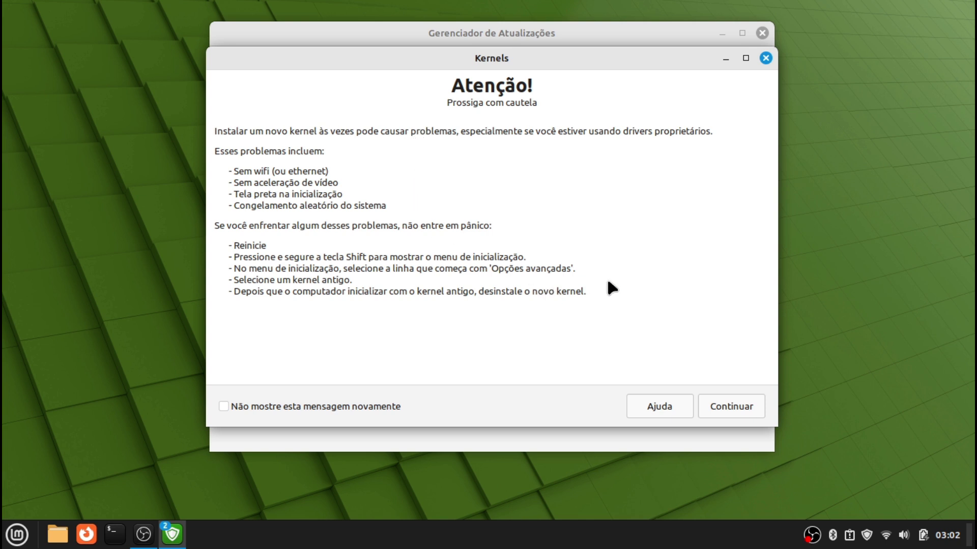
Past the warning, browse the 5.15, 5.19, 6.2 and 6.5 kernels, expand 6.5.0-14, then close
left_click(748, 406)
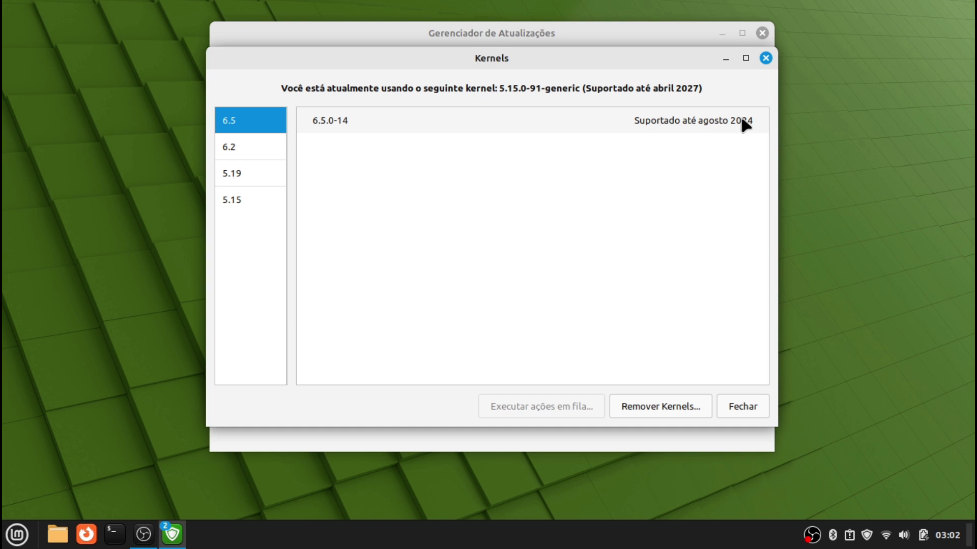
left_click(237, 206)
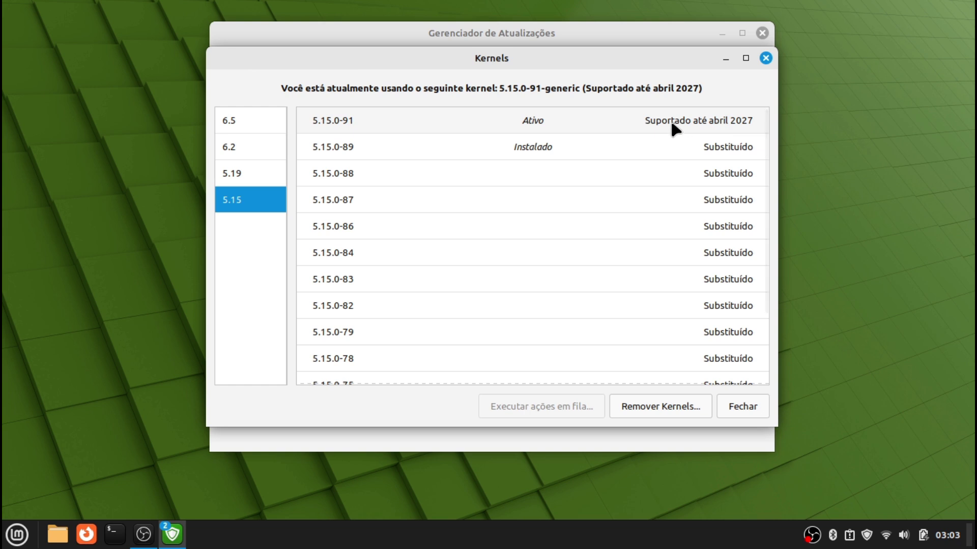
left_click(222, 179)
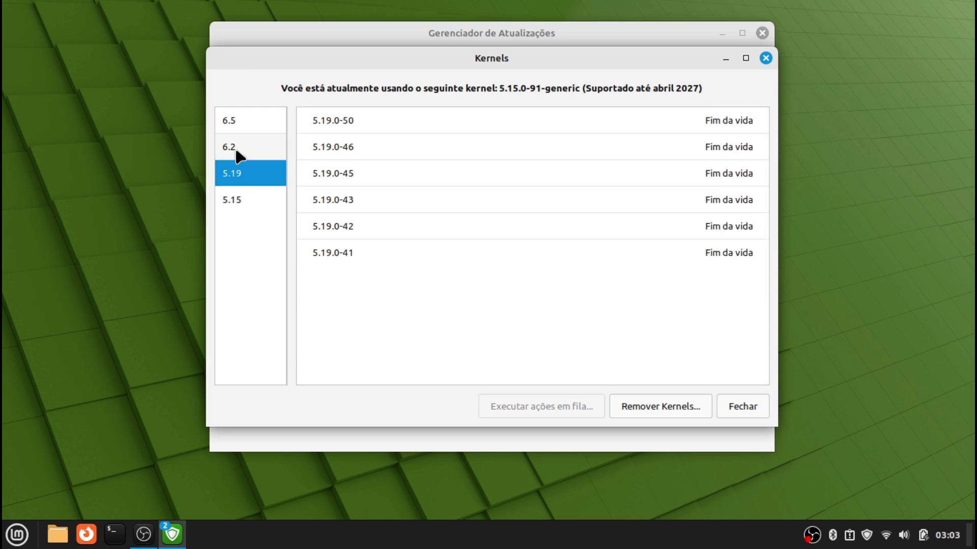
left_click(236, 151)
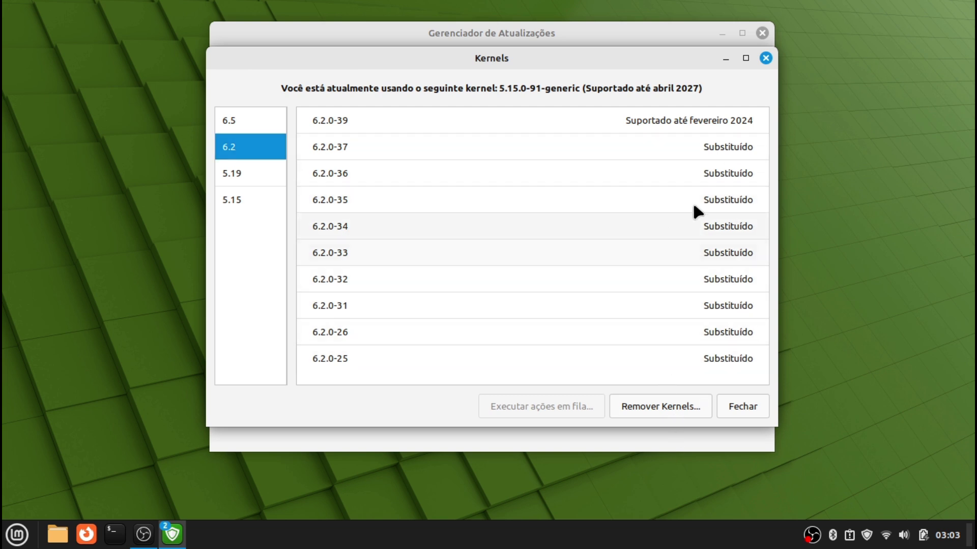
left_click(247, 124)
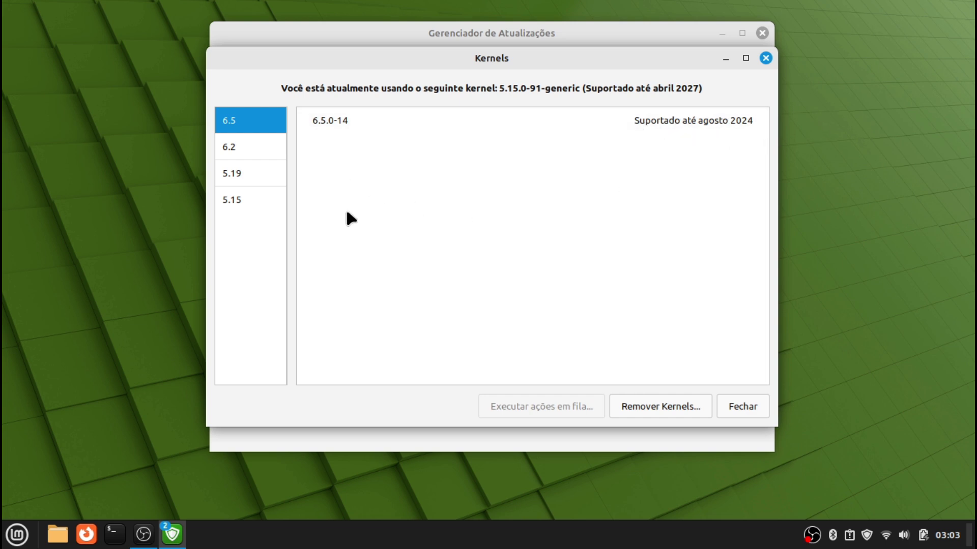
left_click(233, 200)
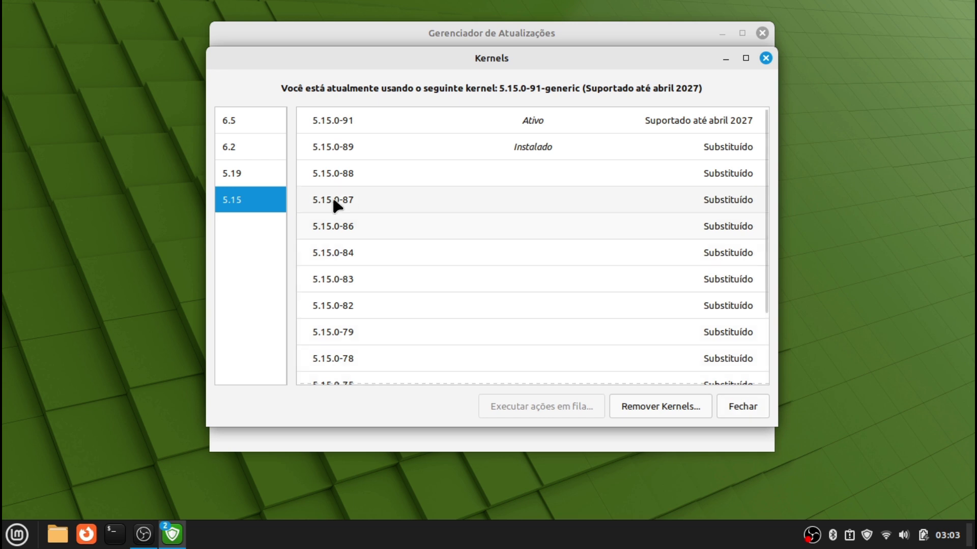
left_click(252, 120)
left_click(358, 120)
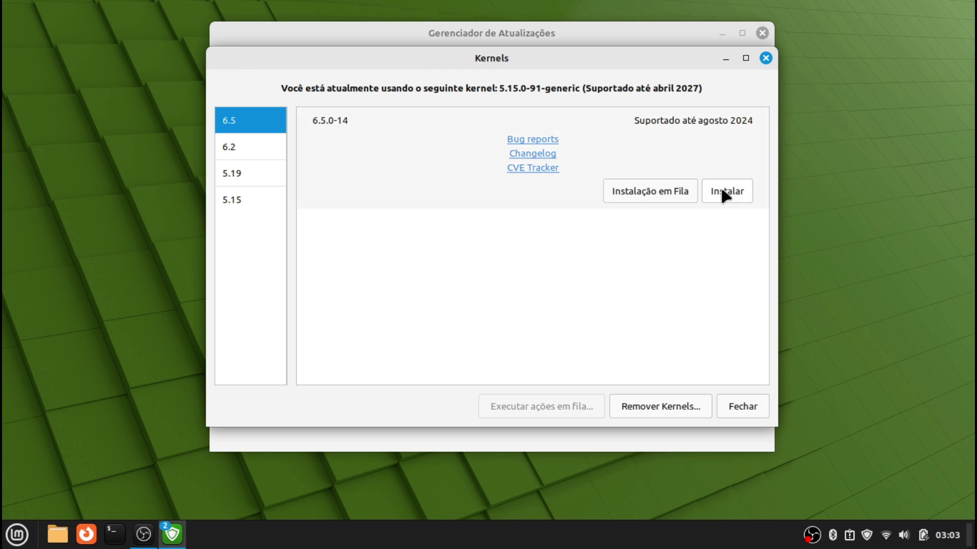
left_click(743, 404)
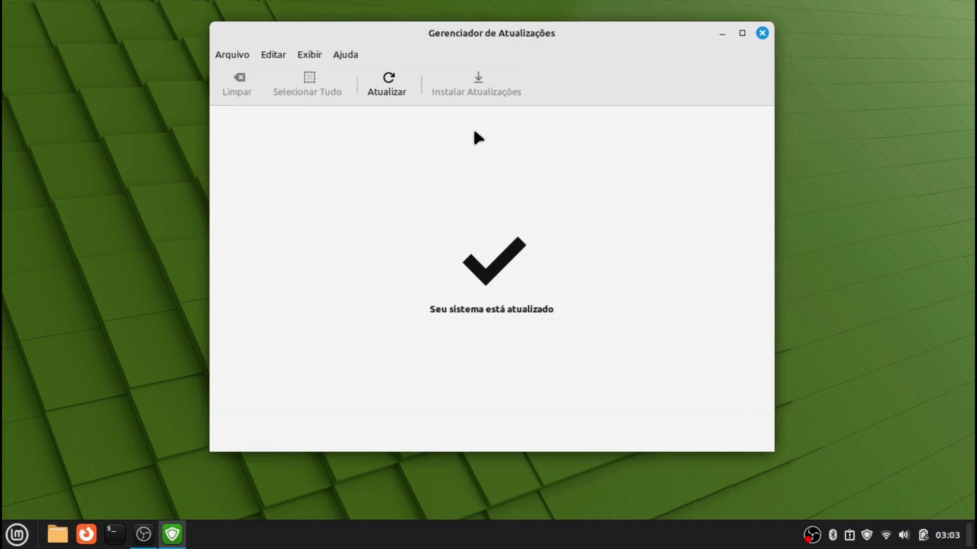
Close the Update Manager and open the applications menu on the Escritório category
left_click(762, 33)
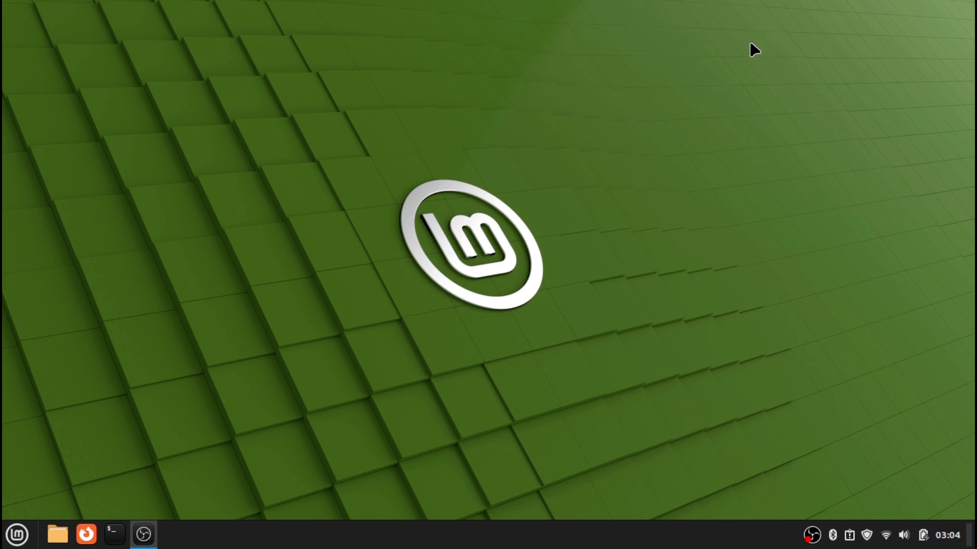
left_click(17, 534)
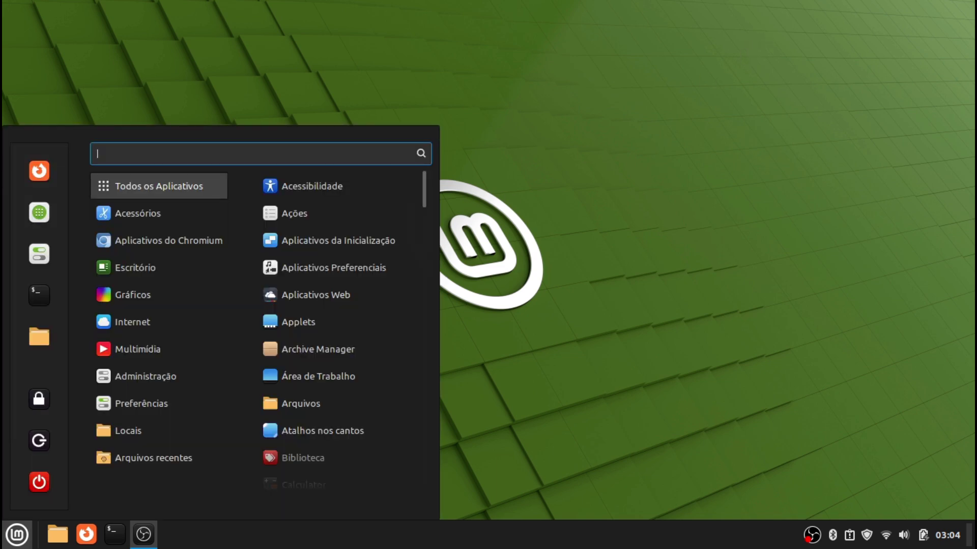
mouse_move(163, 226)
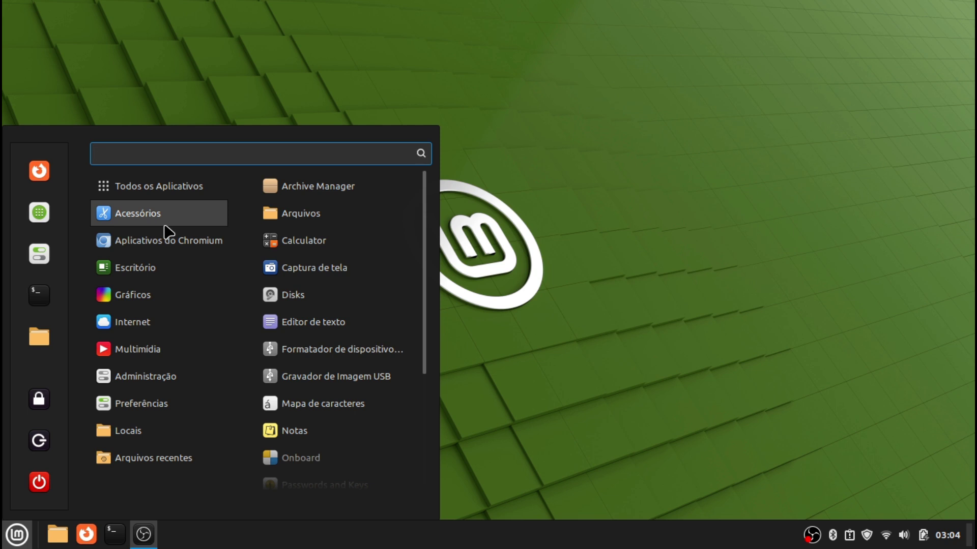
mouse_move(214, 243)
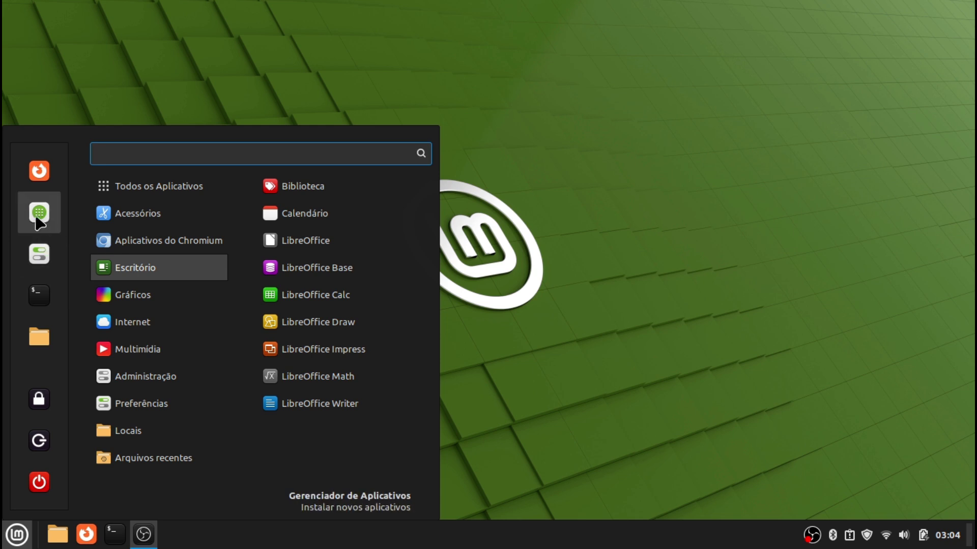
Search the maximized Software Manager for chromium, then view the menu's Internet apps
left_click(37, 222)
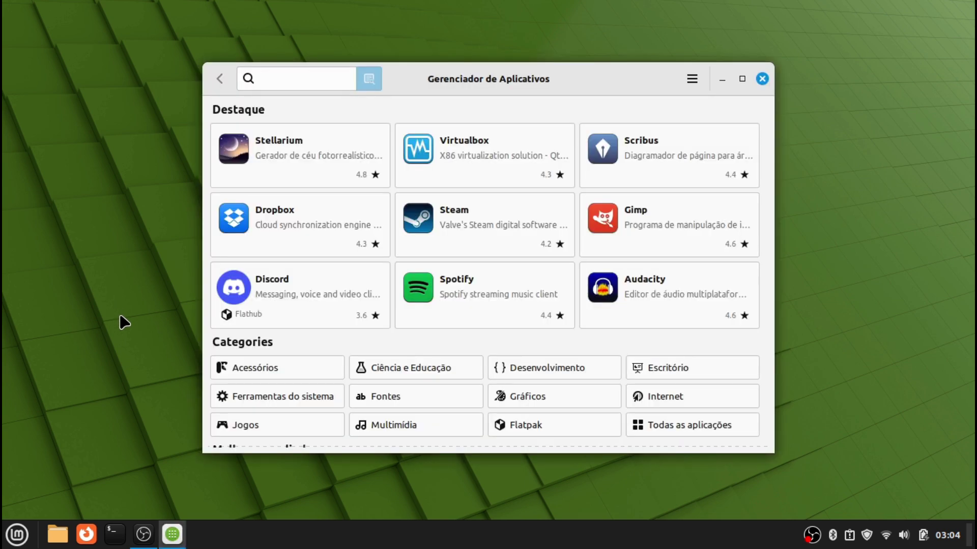
left_click(742, 78)
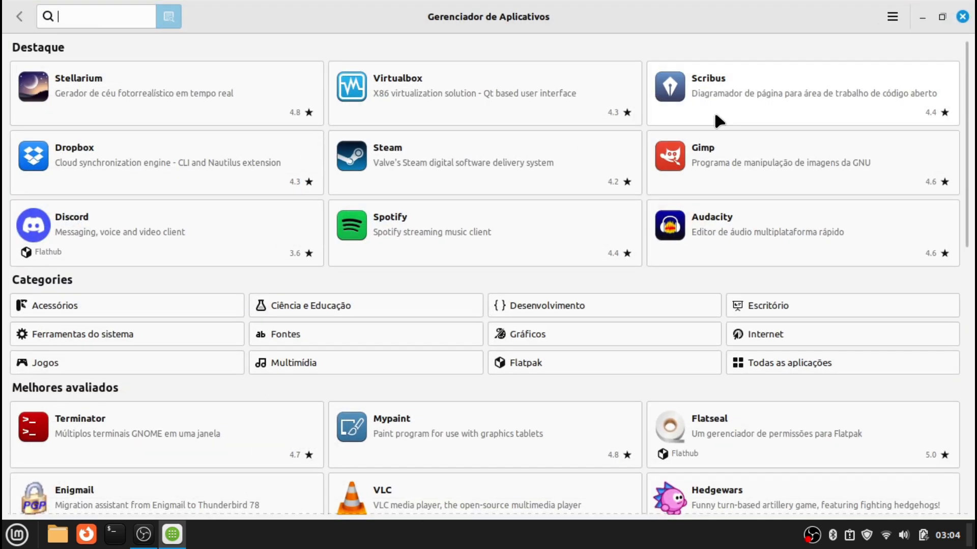
type("chromium")
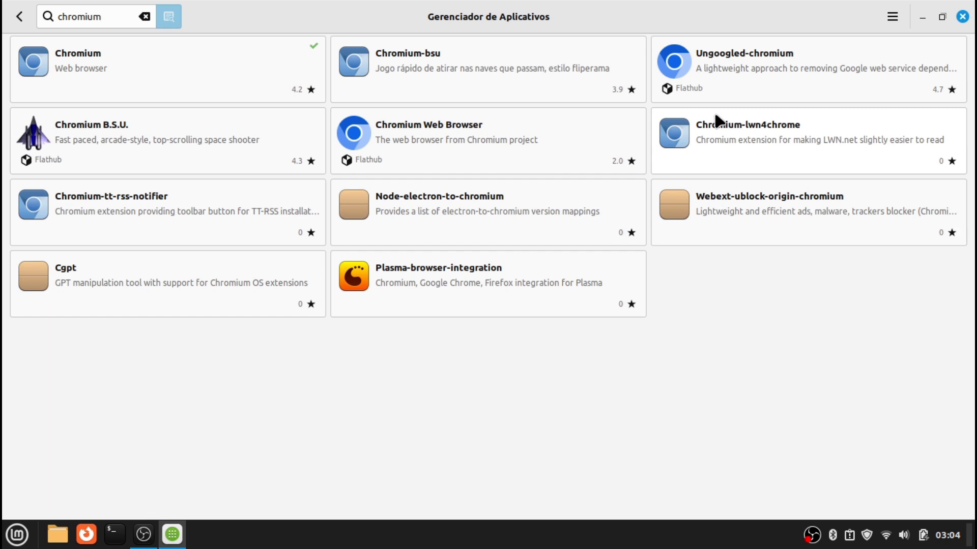
left_click(17, 534)
mouse_move(122, 319)
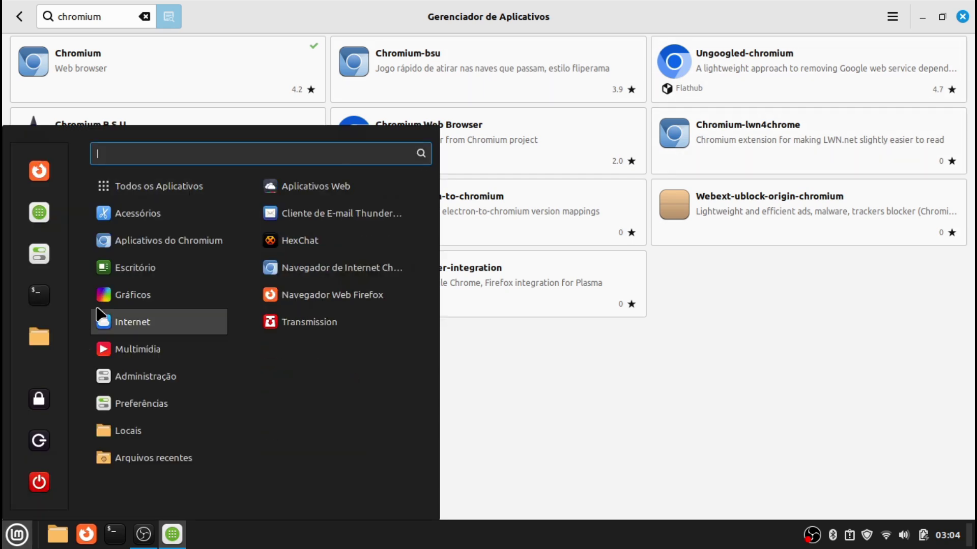
Launch Chromium on the Linux Mint start page and scroll through it
left_click(353, 274)
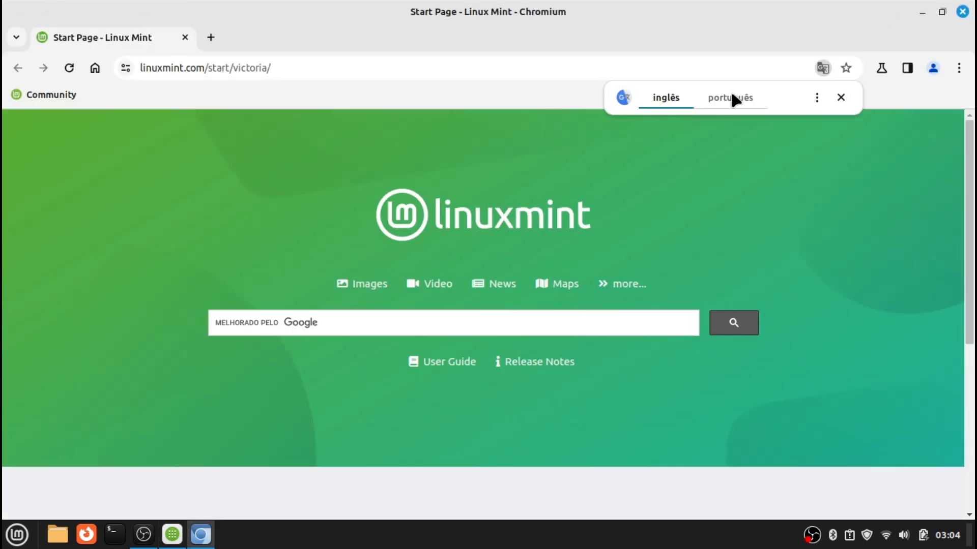
left_click(840, 97)
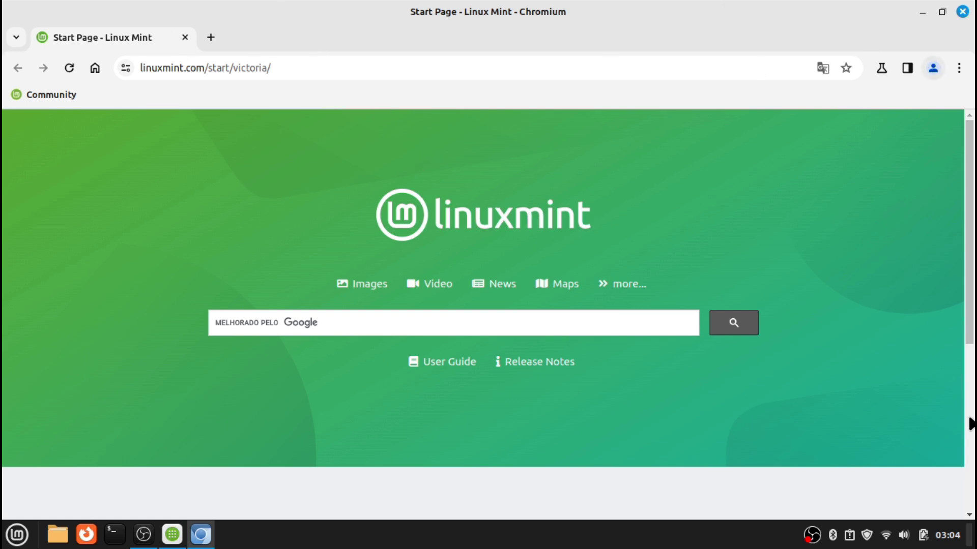
scroll(139, 156, "down", 6)
scroll(140, 157, "up", 2)
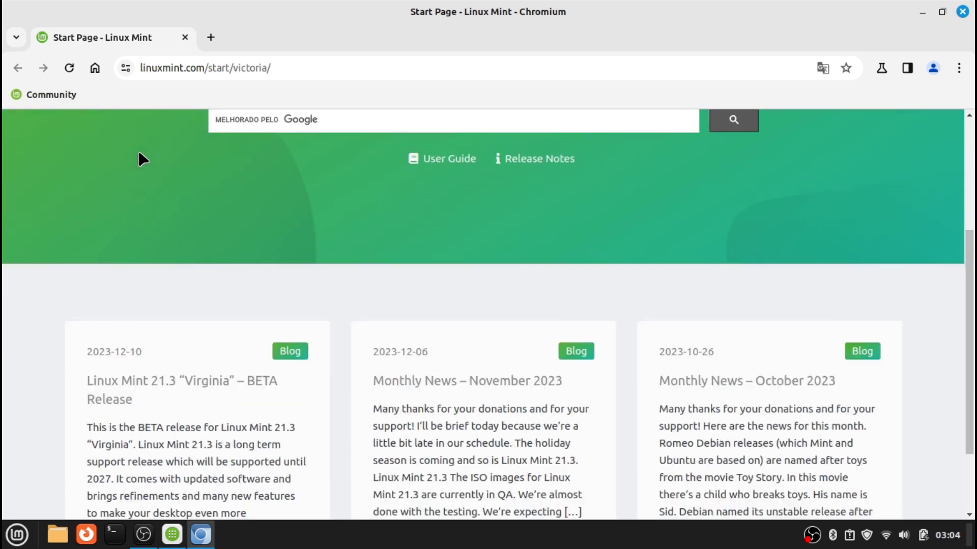
scroll(140, 157, "down", 1)
Translate the Linux Mint start page into Portuguese and look it over
right_click(363, 221)
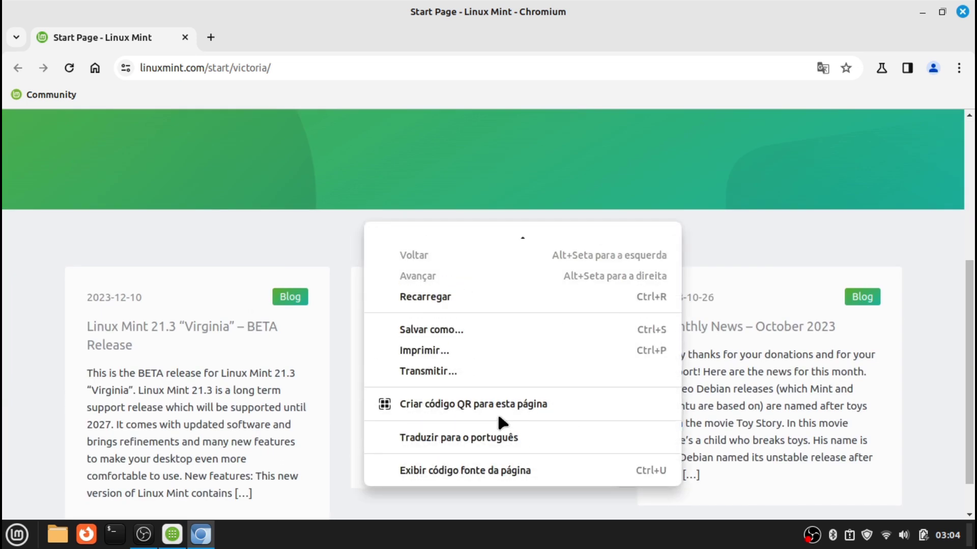
left_click(490, 437)
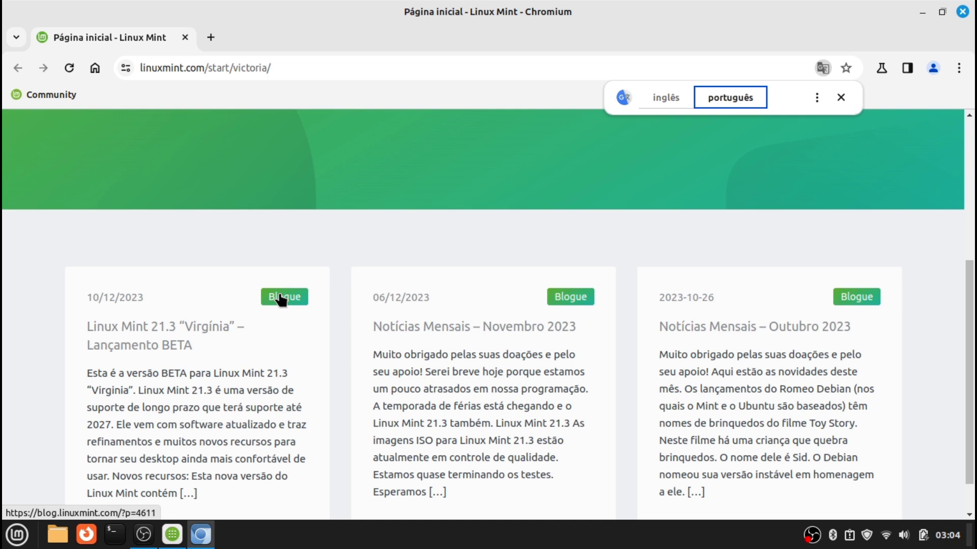
scroll(452, 237, "up", 3)
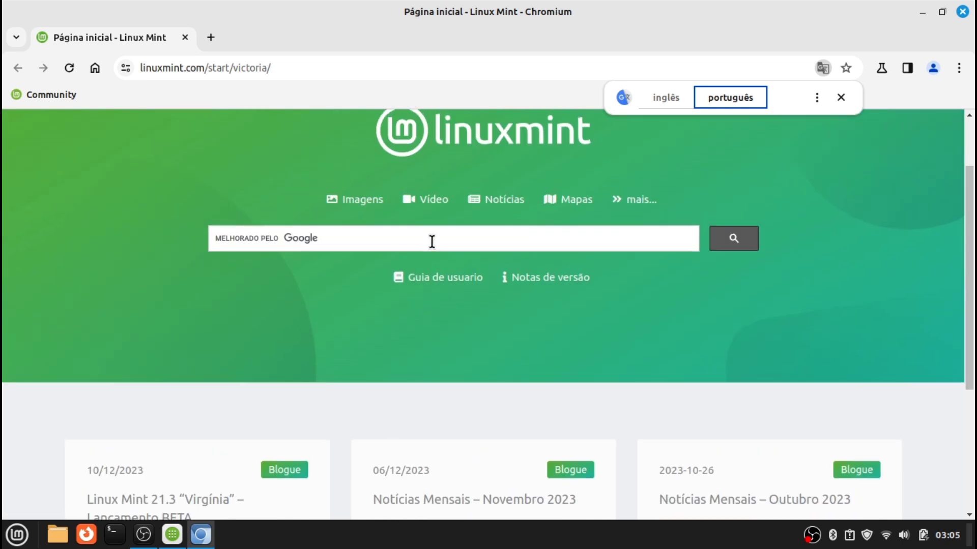
scroll(432, 241, "up", 2)
scroll(432, 242, "down", 3)
scroll(432, 242, "up", 3)
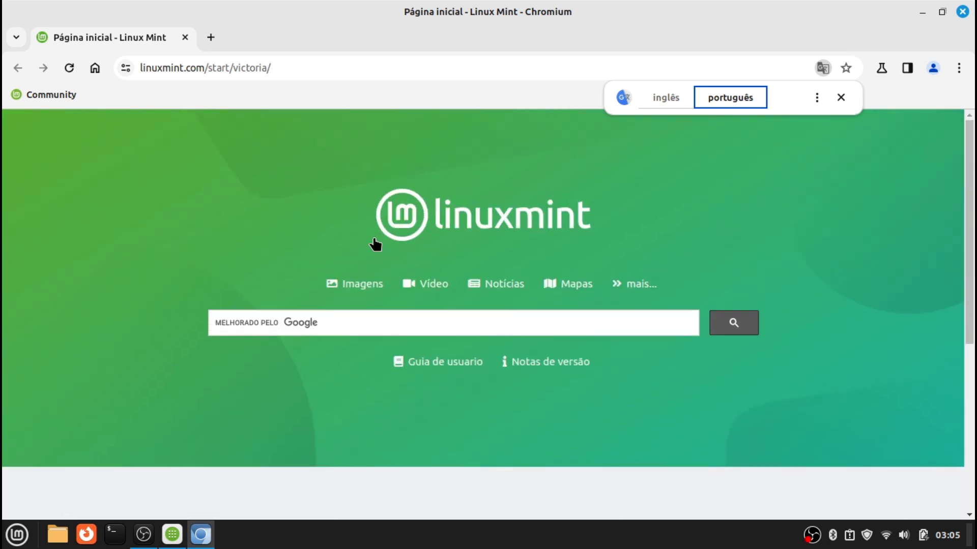
Close Chromium and search Software Manager for 'teams', briefly checking its options menu
left_click(958, 14)
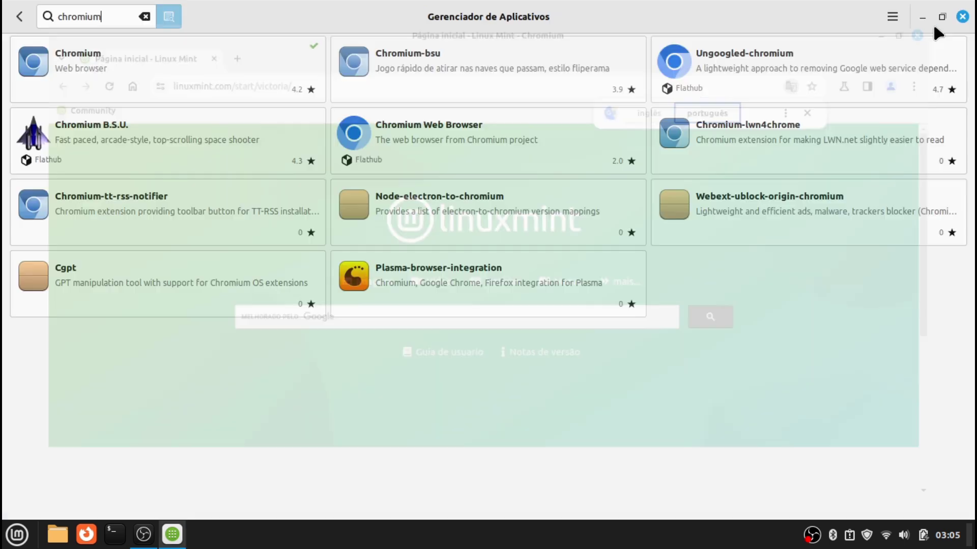
double_click(127, 17)
type("teams")
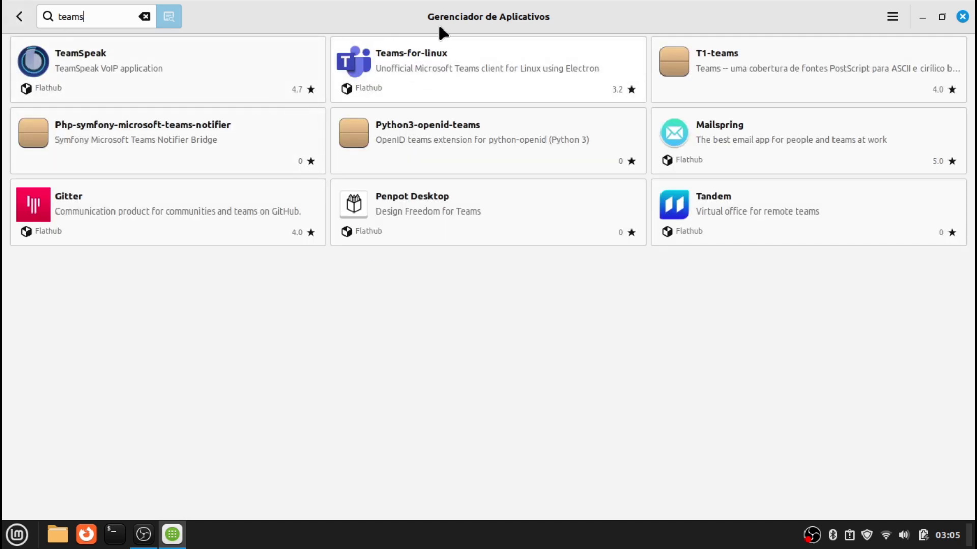
left_click(893, 18)
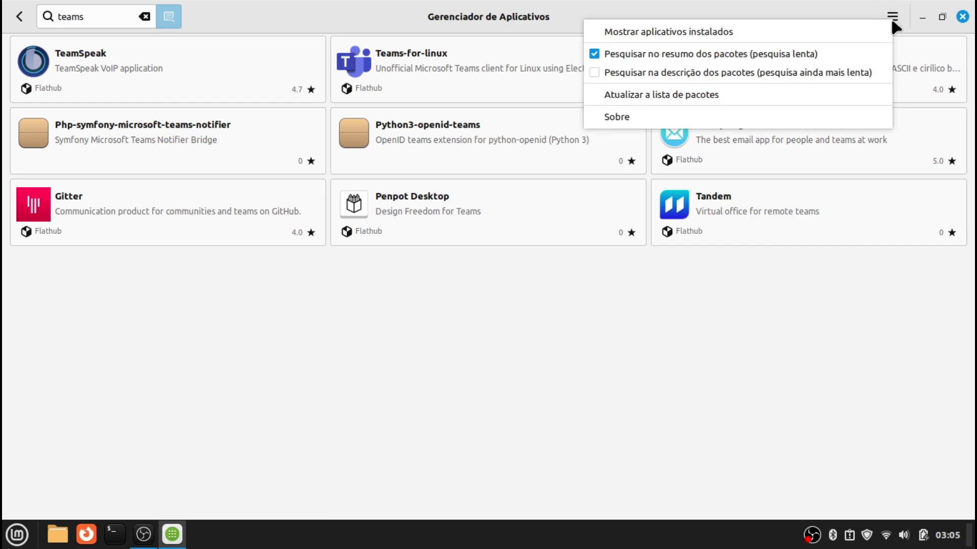
left_click(893, 19)
Search the system menu for 'apli' to find Fontes de Aplicativos
key("super")
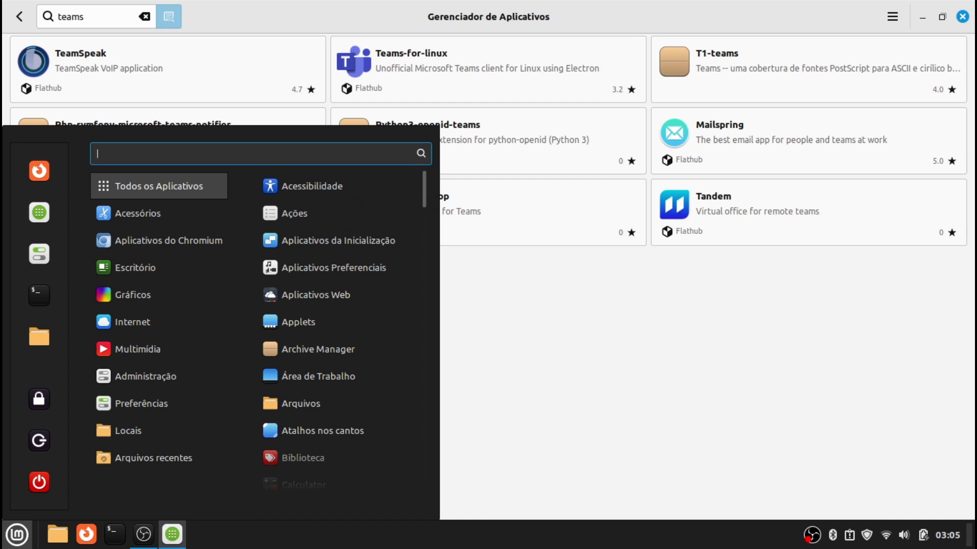
type("repor")
key("BackSpace")
key("BackSpace")
key("BackSpace")
key("BackSpace")
key("BackSpace")
type("apli")
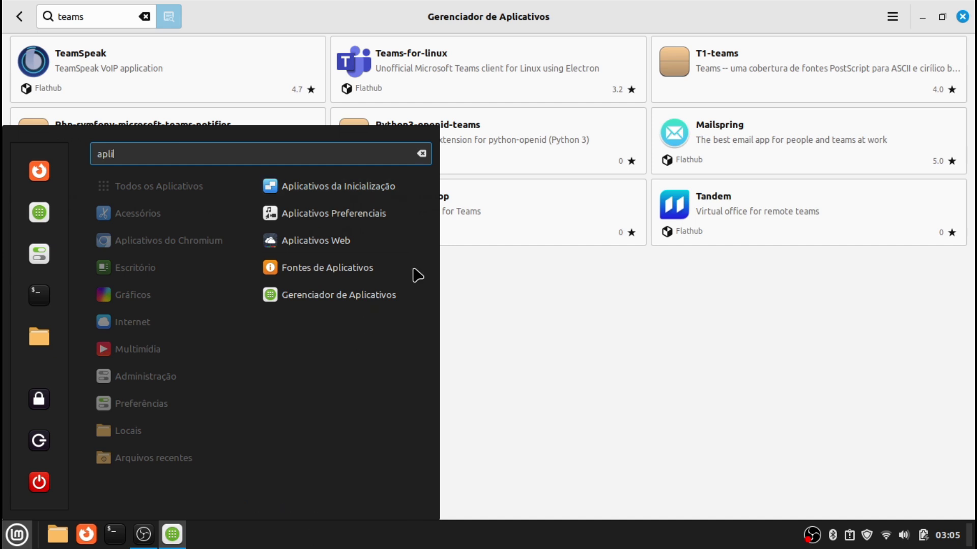
left_click(399, 278)
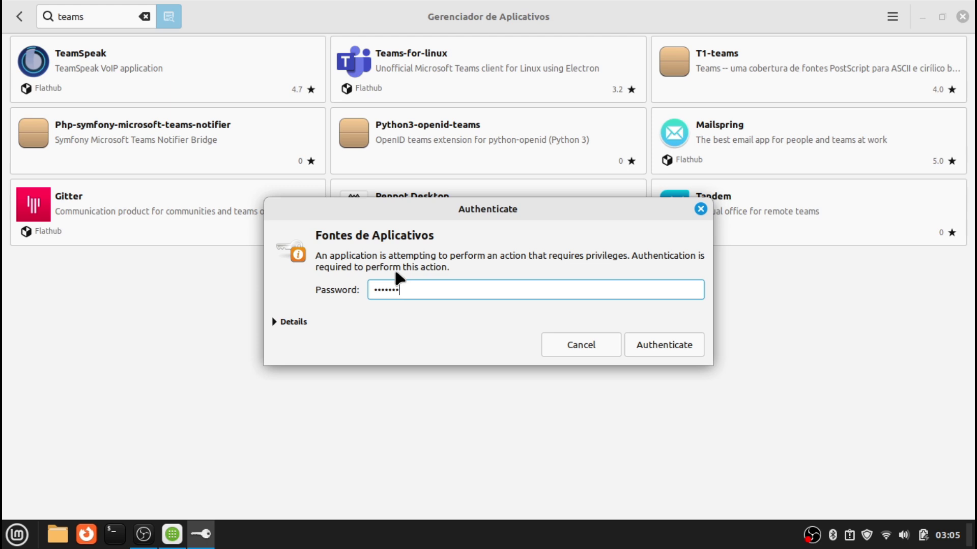
key("Return")
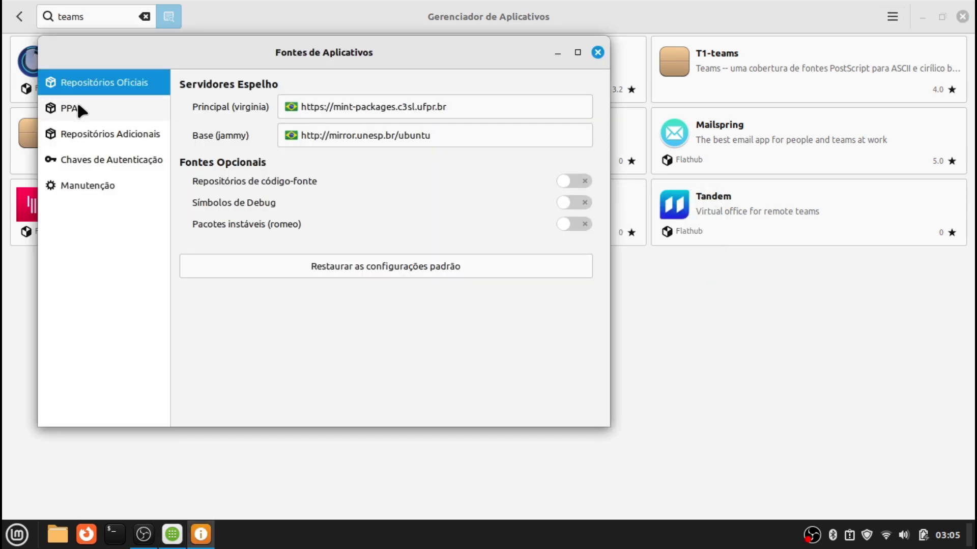
left_click(80, 132)
left_click(83, 160)
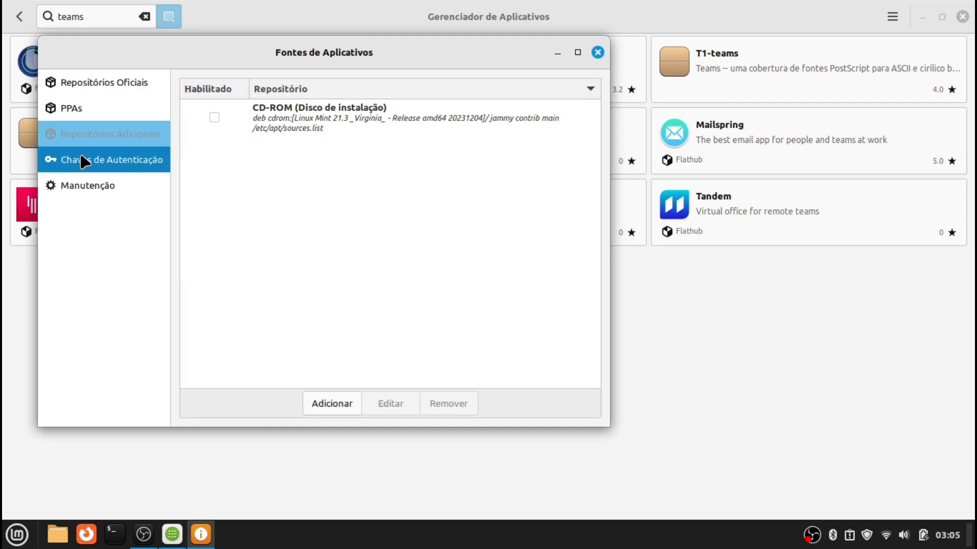
left_click(81, 186)
left_click(78, 128)
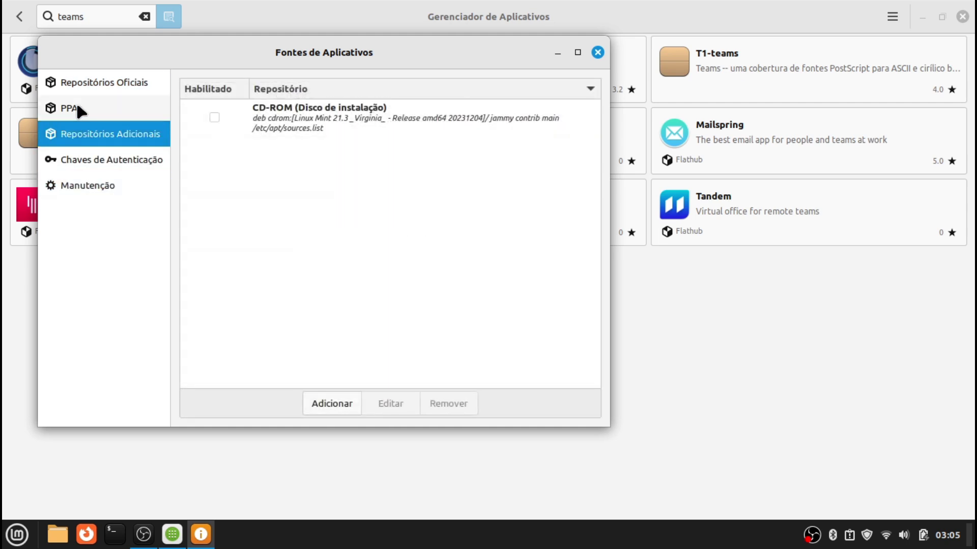
left_click(79, 108)
left_click(90, 87)
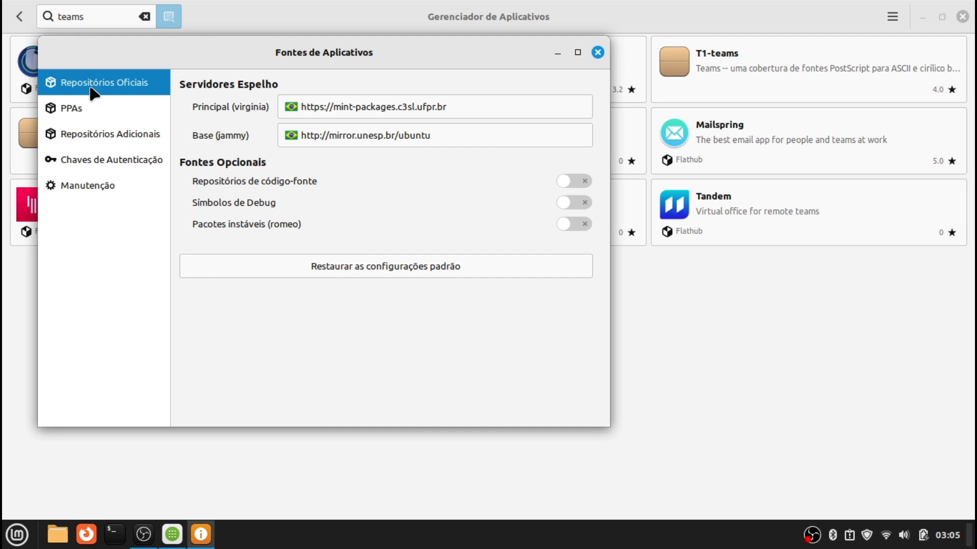
left_click(95, 106)
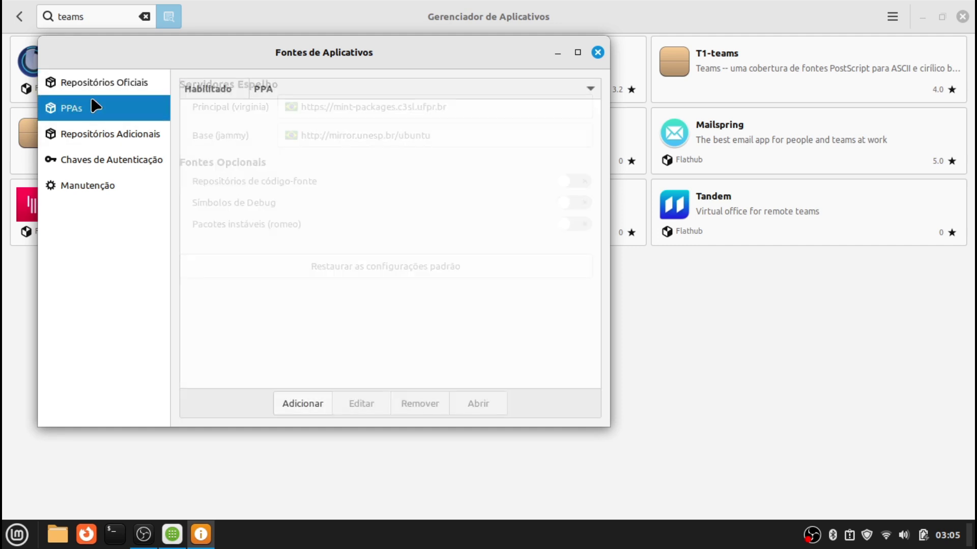
left_click(97, 136)
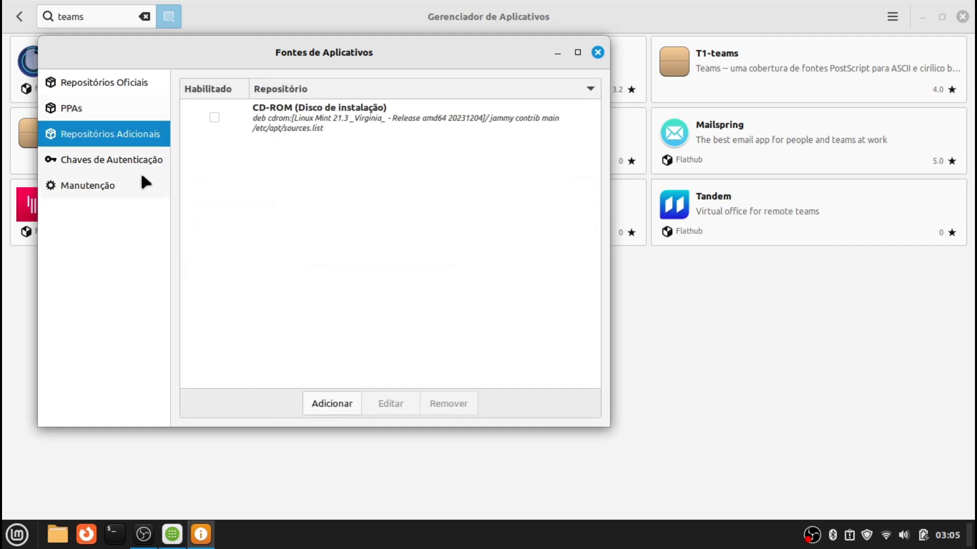
left_click(106, 159)
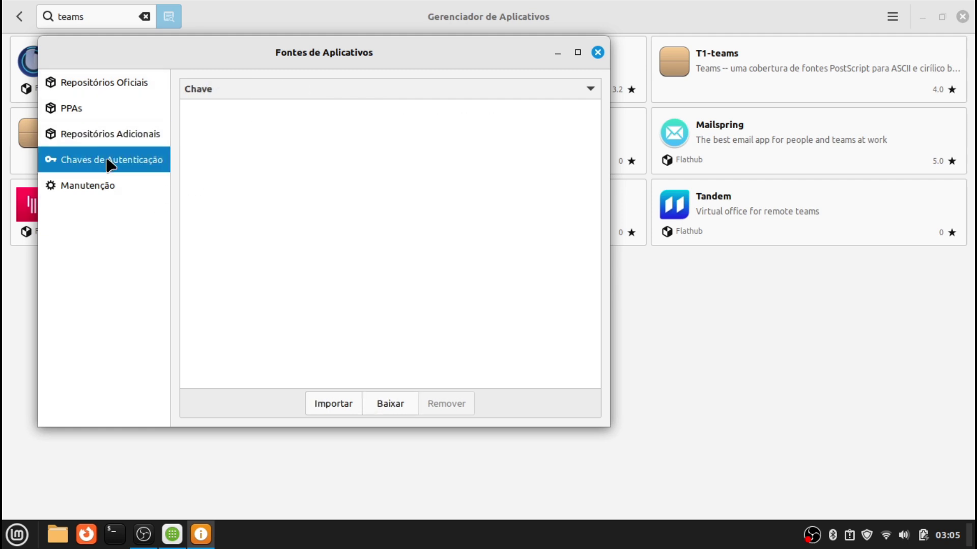
left_click(94, 184)
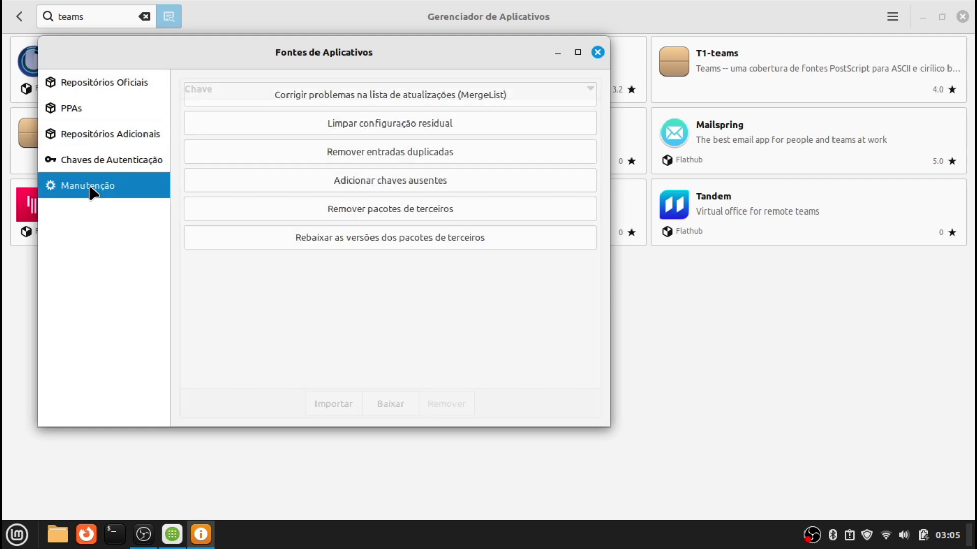
left_click(88, 161)
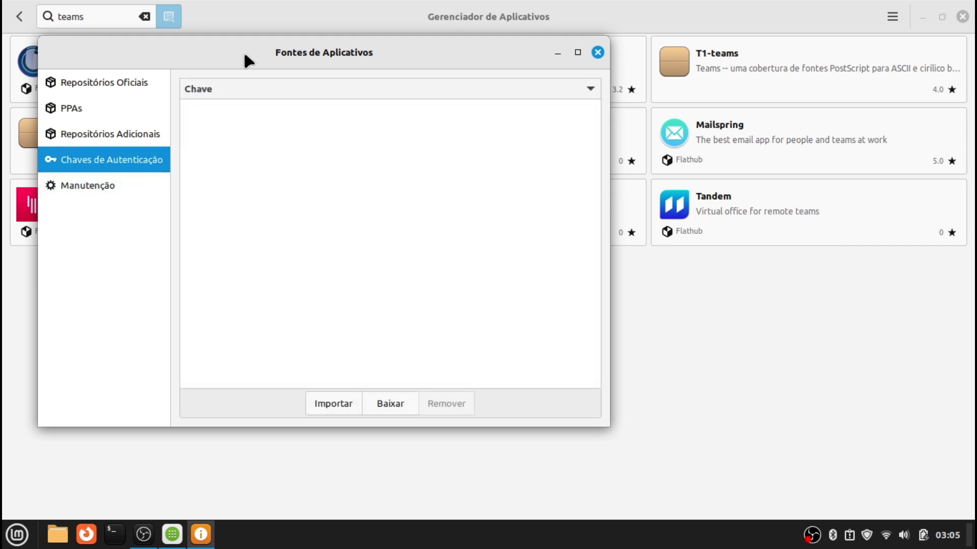
left_click(109, 135)
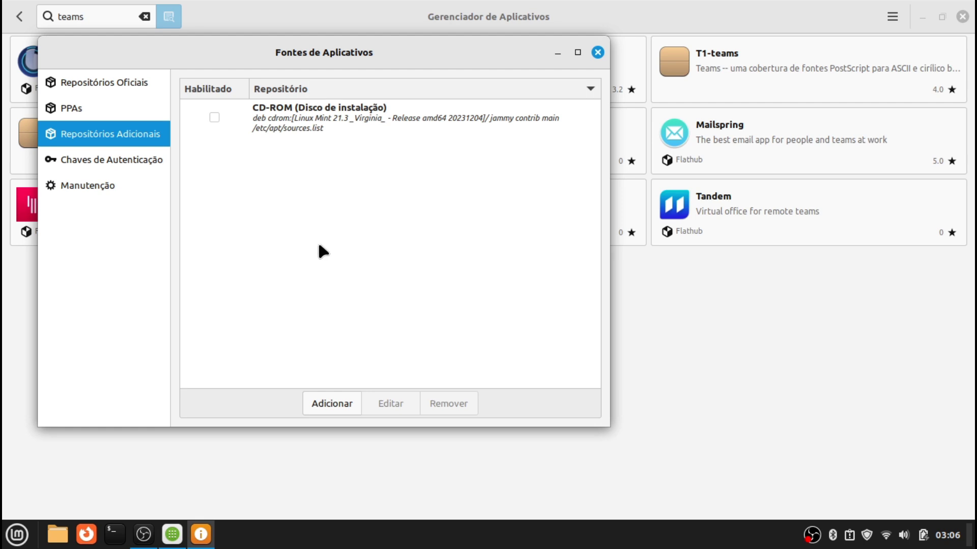
left_click(214, 118)
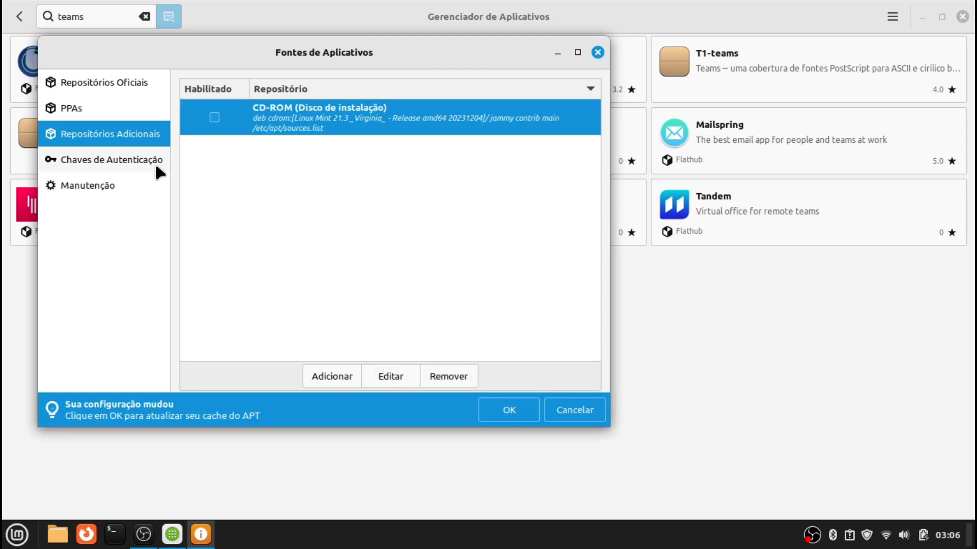
left_click(134, 161)
left_click(127, 185)
left_click(119, 108)
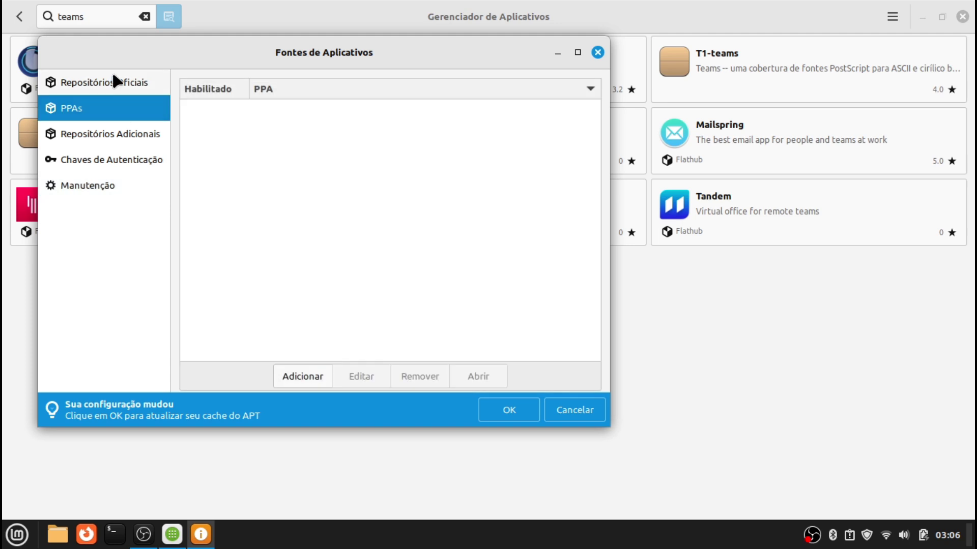
left_click(111, 83)
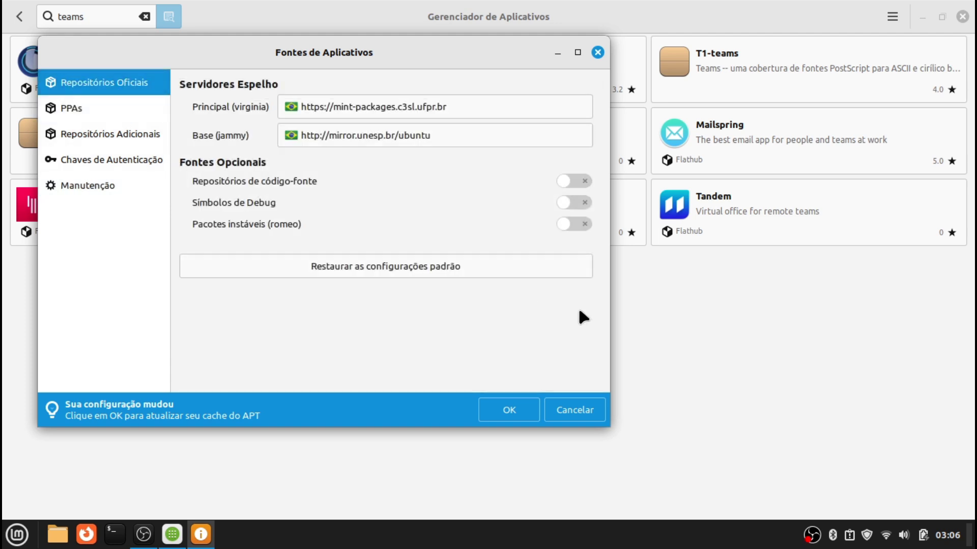
left_click(580, 412)
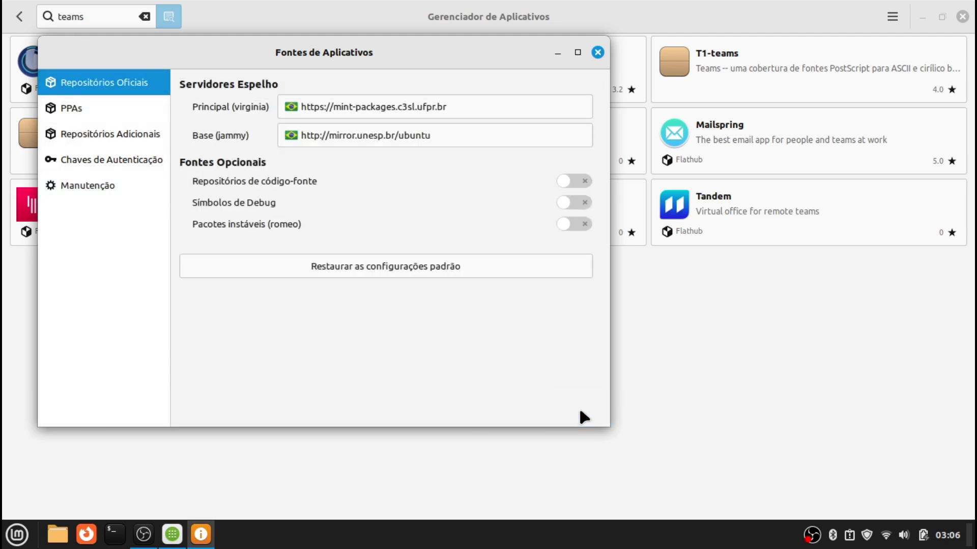
left_click(598, 52)
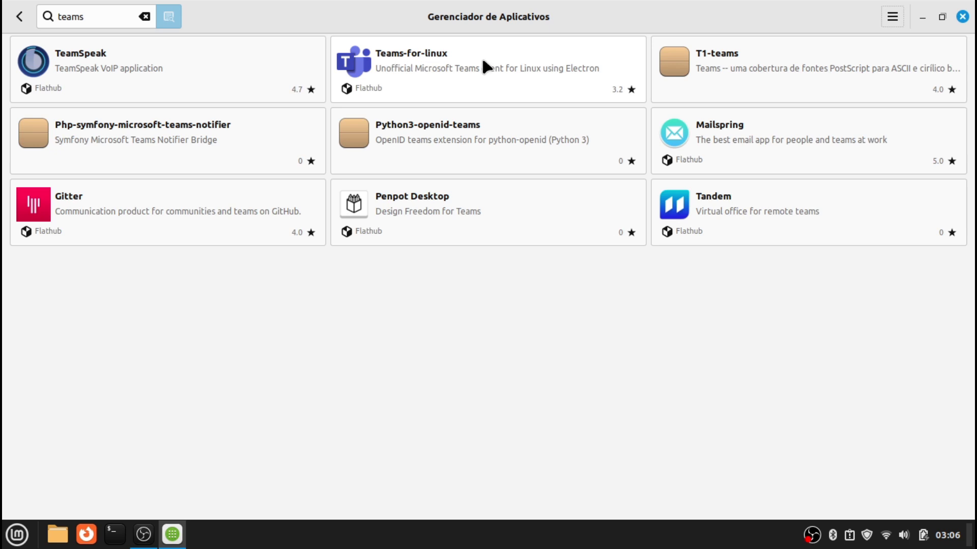
Install Teams-for-linux from Flathub, accepting the additional runtimes
left_click(424, 84)
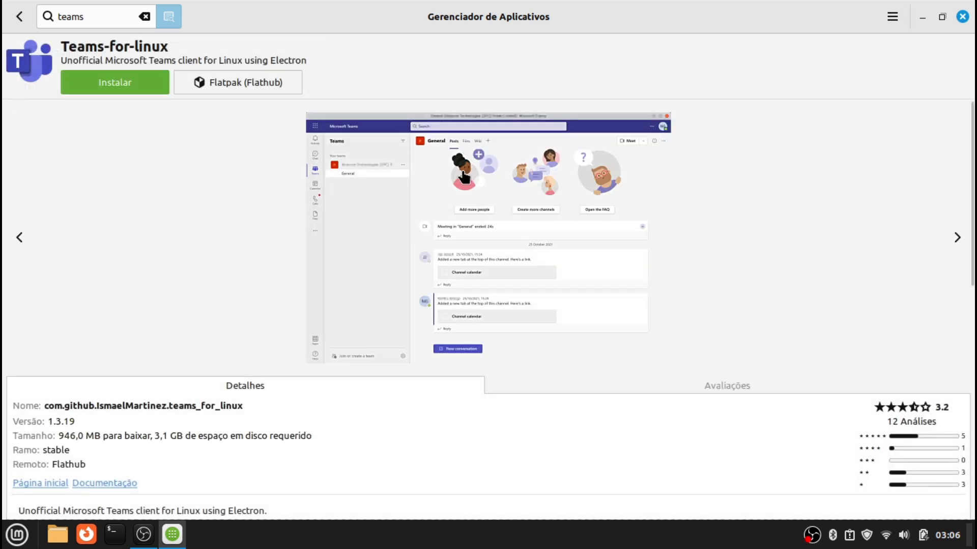
left_click(963, 237)
left_click(963, 237)
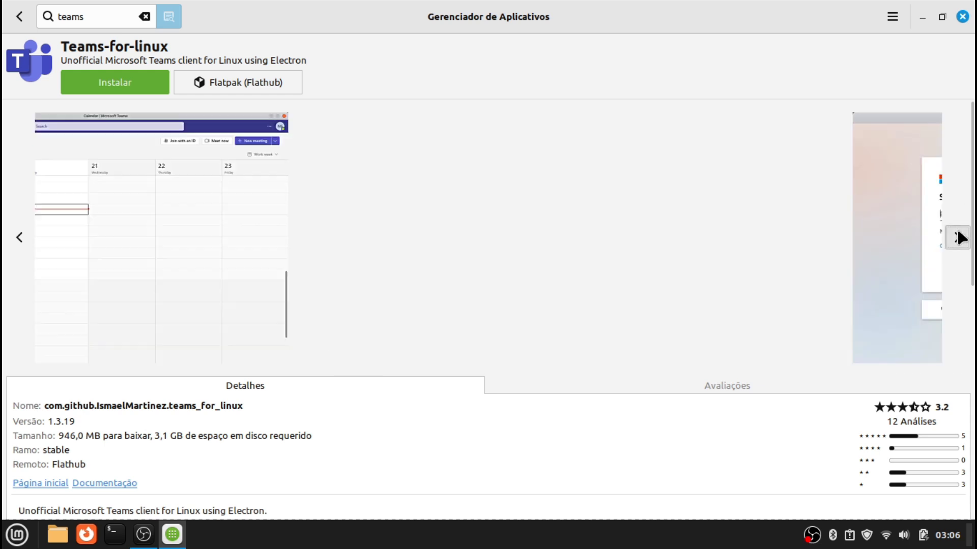
left_click(109, 83)
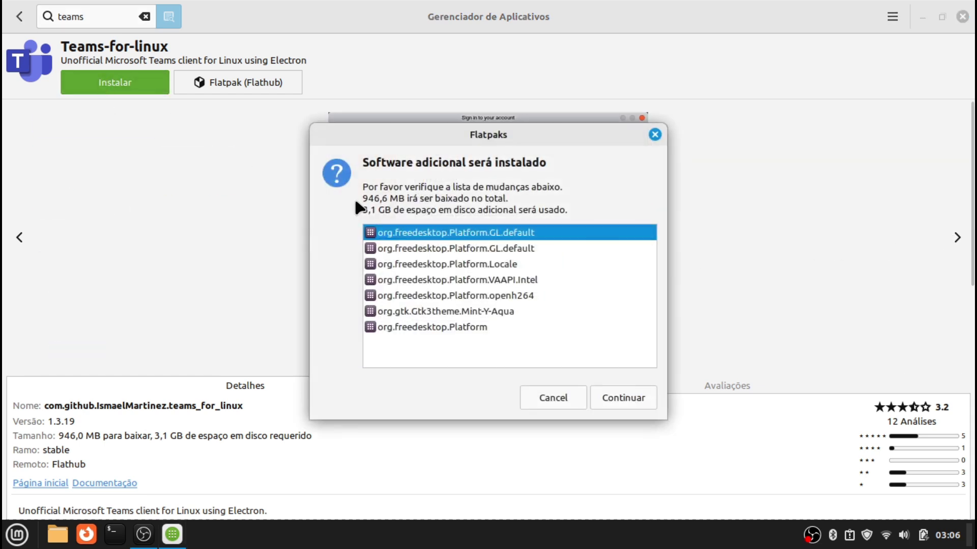
left_click(647, 400)
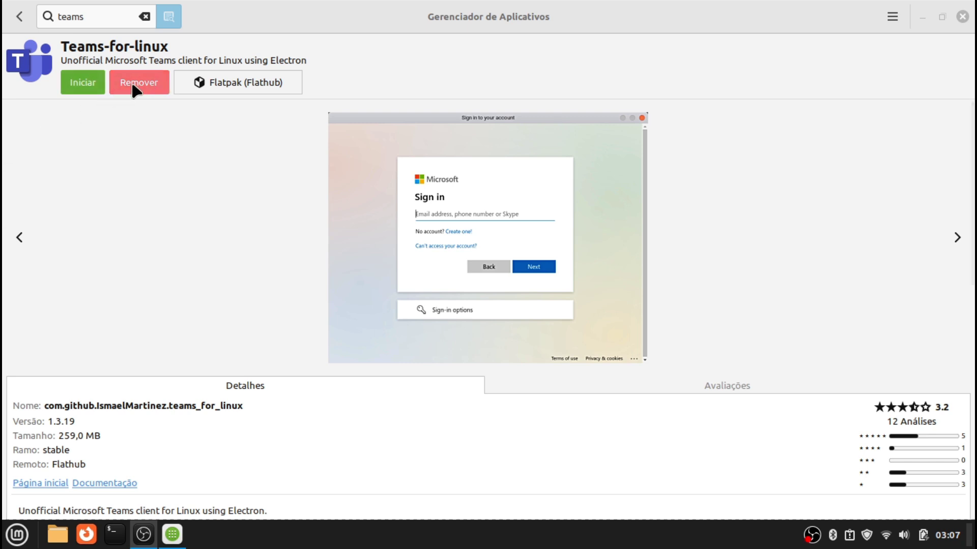
Confirm Teams for Linux appears under Internet, then return to the teams results
left_click(6, 546)
mouse_move(136, 326)
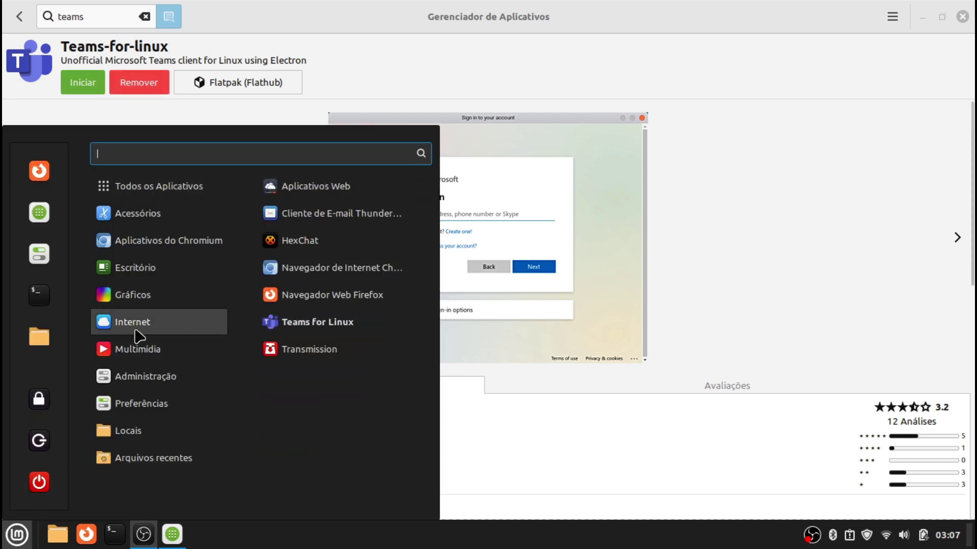
left_click(636, 480)
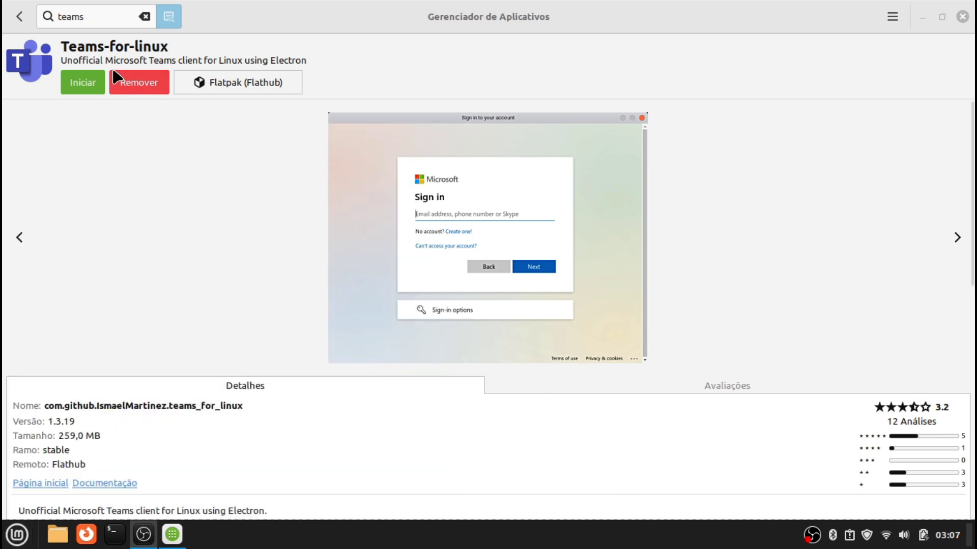
left_click(20, 16)
double_click(113, 17)
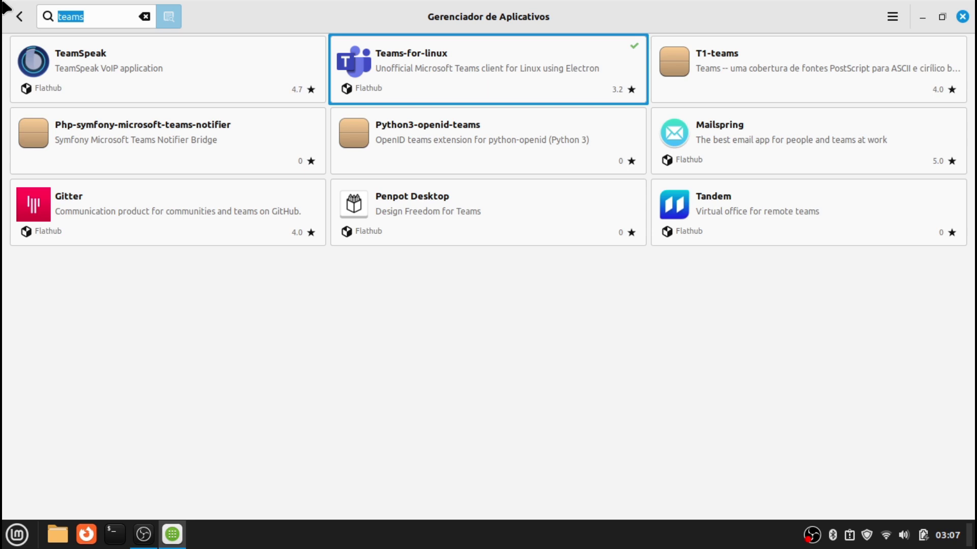
Search for typora and install Typora 1.7.6 from Flathub with its extra runtimes
type("typora")
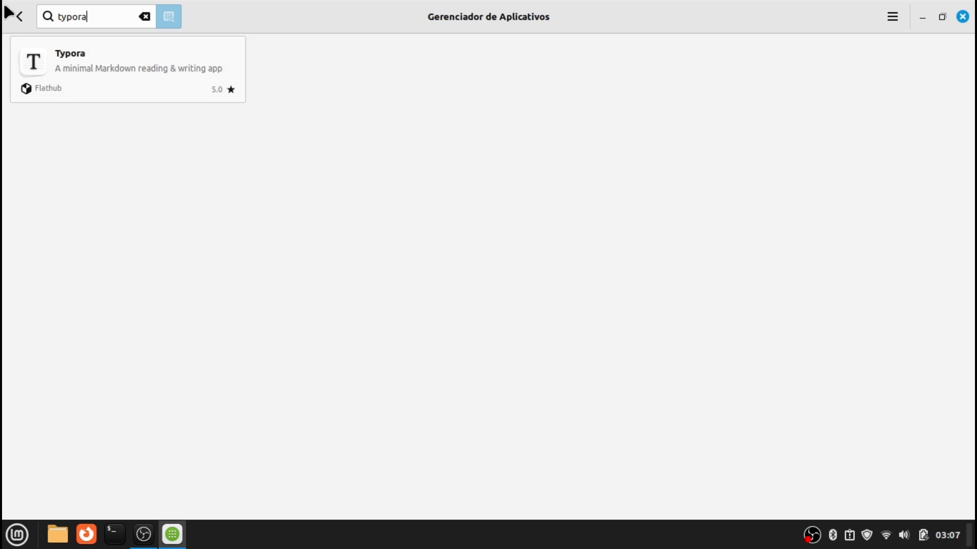
left_click(64, 60)
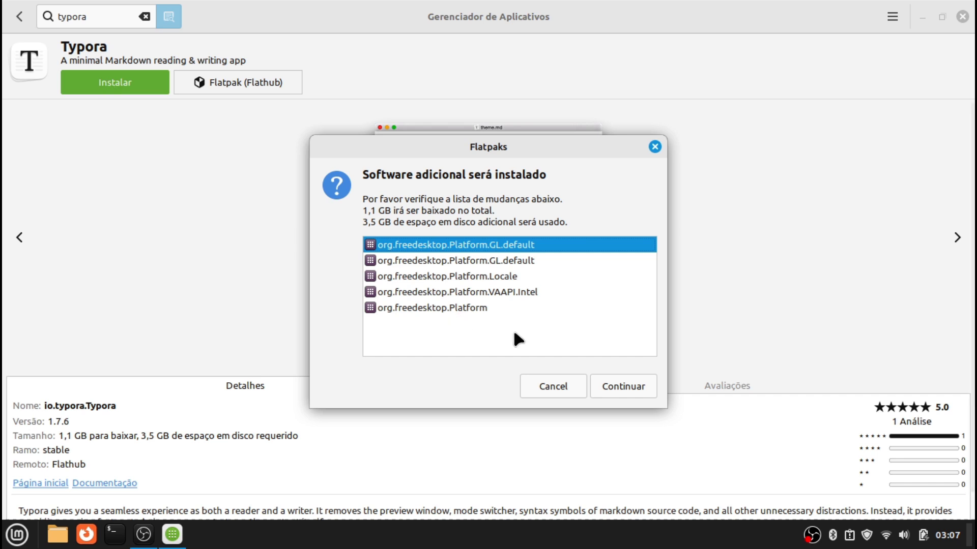
left_click(626, 386)
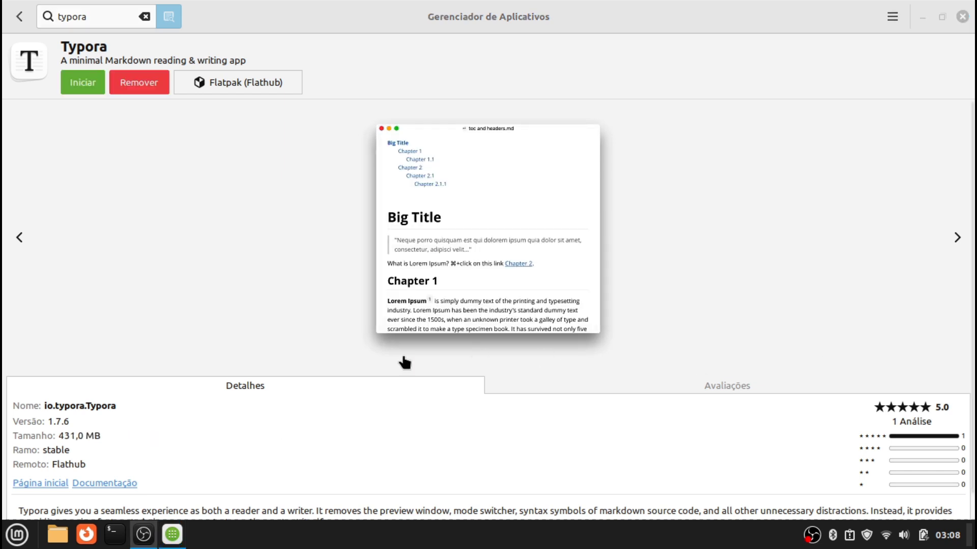
left_click(17, 535)
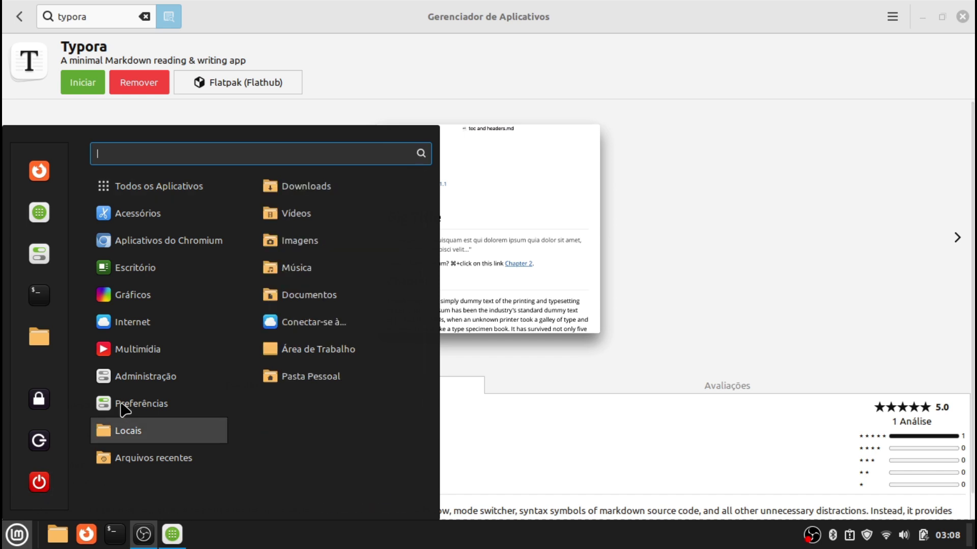
Launch Typora from the Escritório menu category and maximize its window
mouse_move(166, 211)
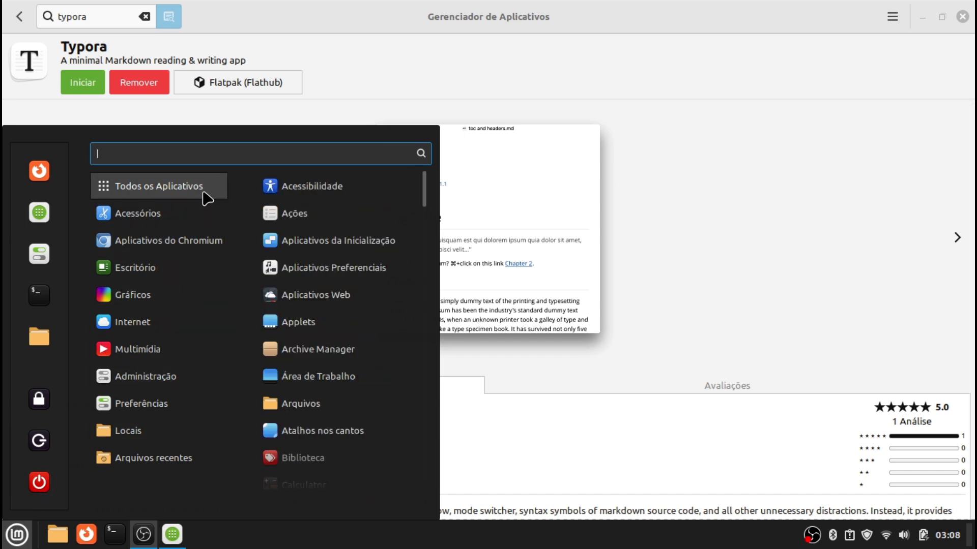
mouse_move(181, 323)
mouse_move(170, 263)
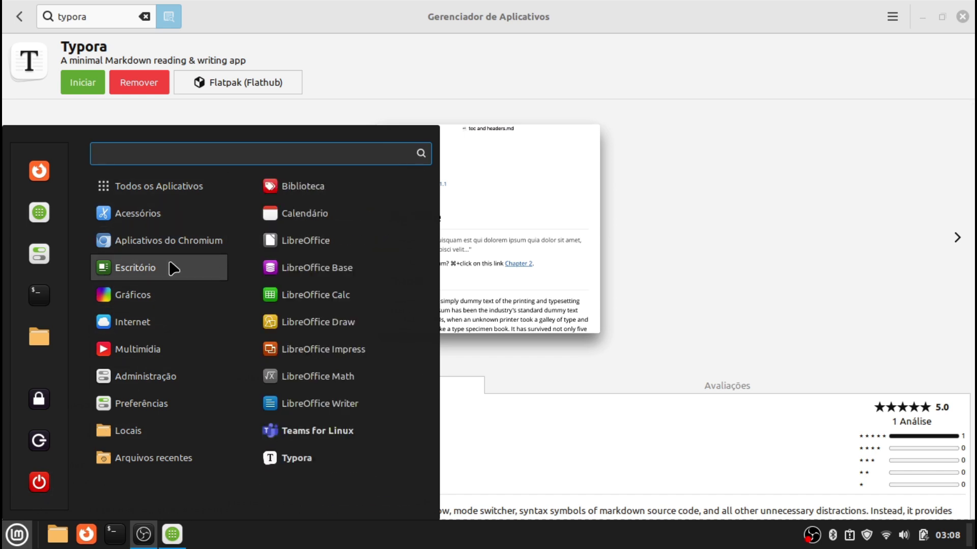
left_click(315, 456)
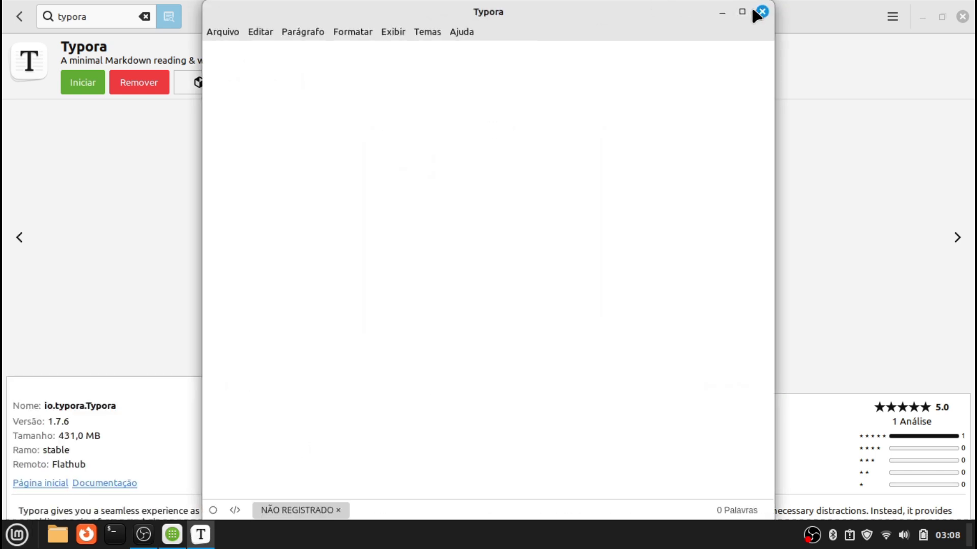
left_click(741, 14)
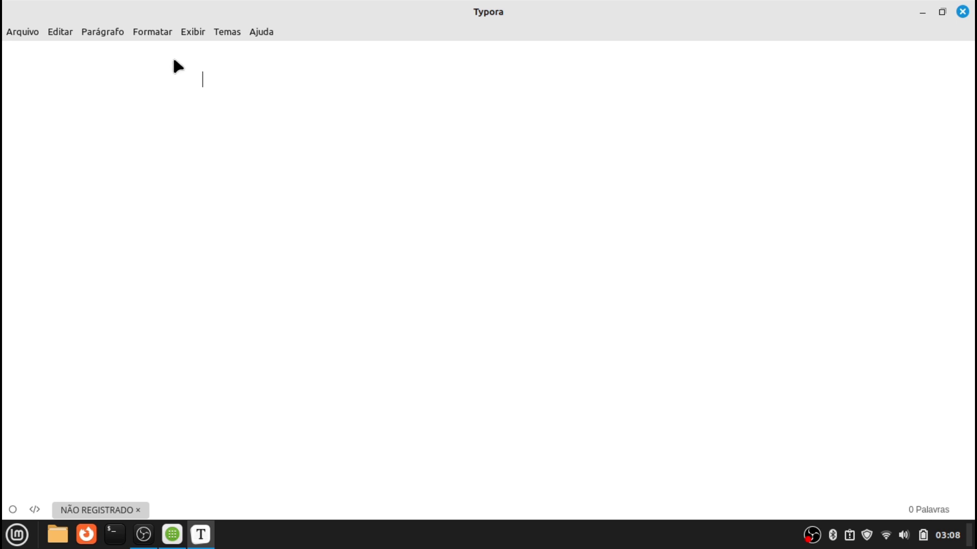
Show Typora's sidebar, view the Índices outline, then return to the Arquivos list
left_click(198, 33)
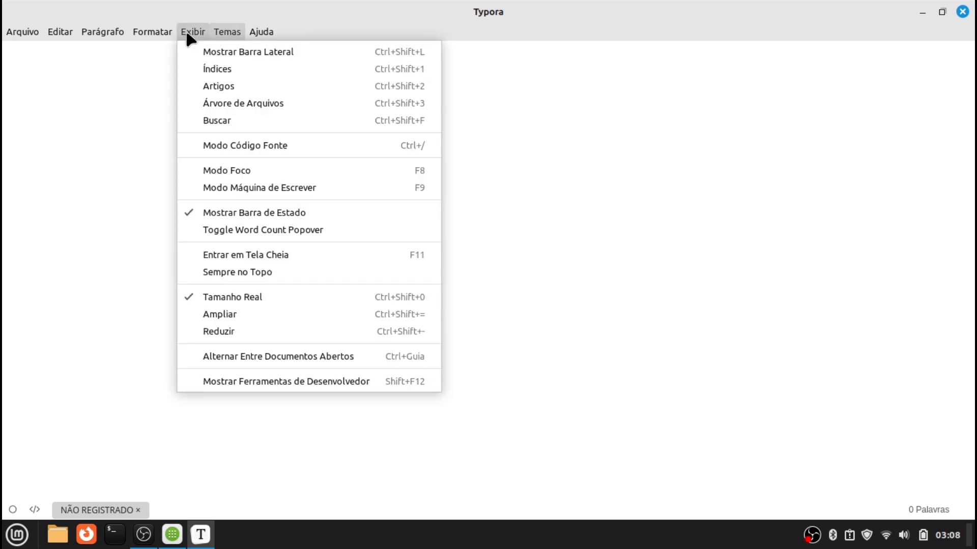
left_click(197, 85)
double_click(188, 18)
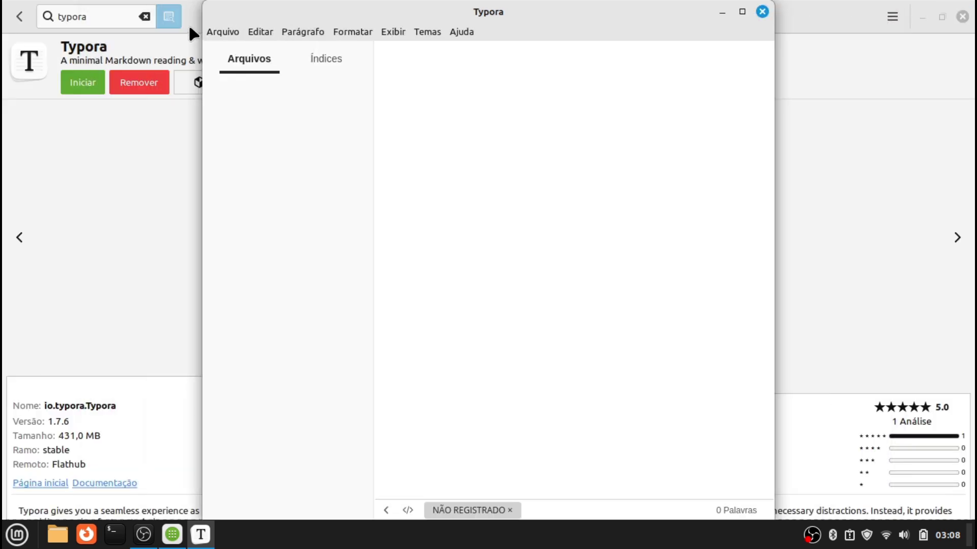
double_click(476, 11)
left_click(193, 32)
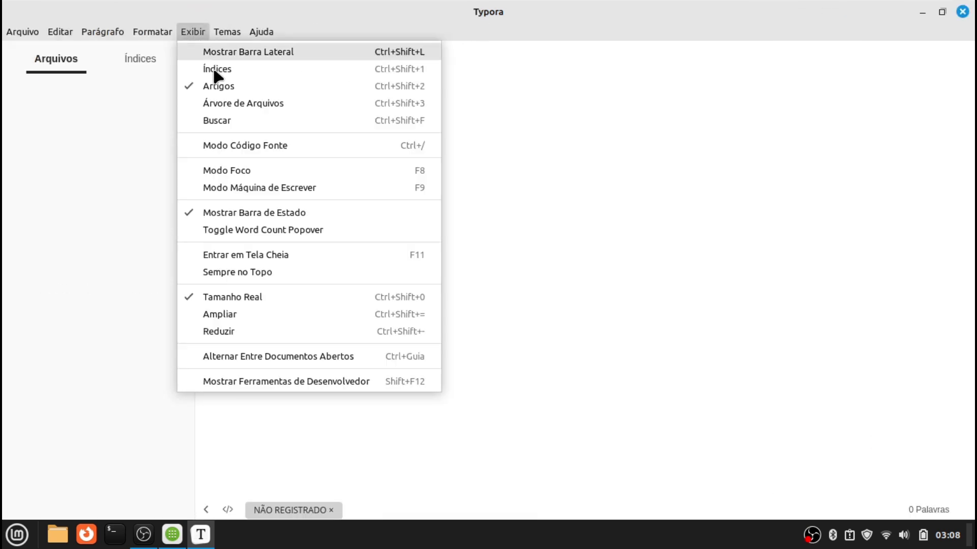
left_click(215, 71)
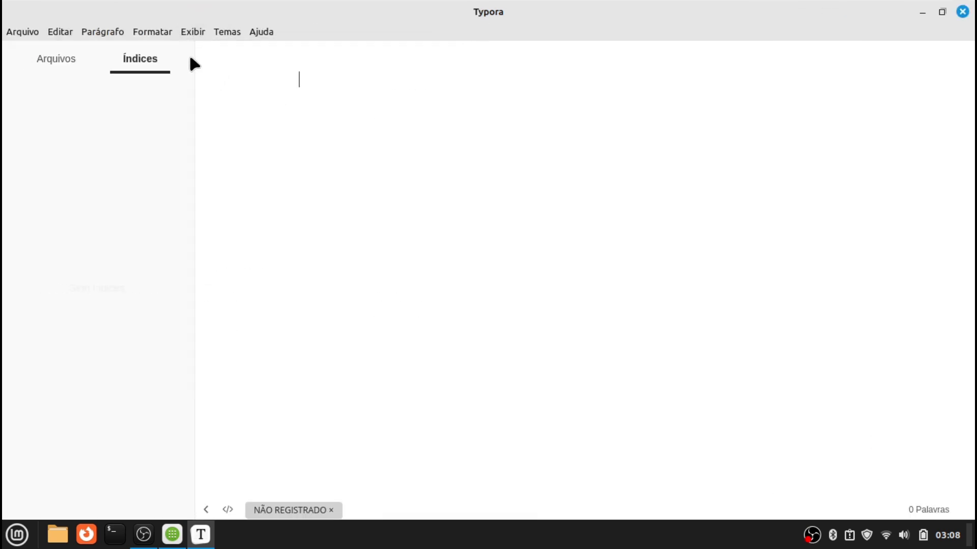
left_click(60, 72)
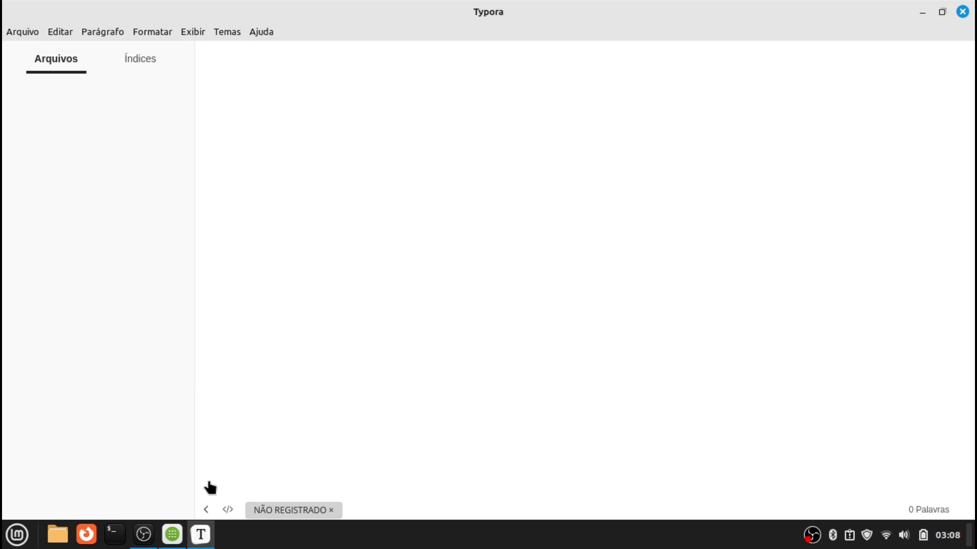
left_click(18, 32)
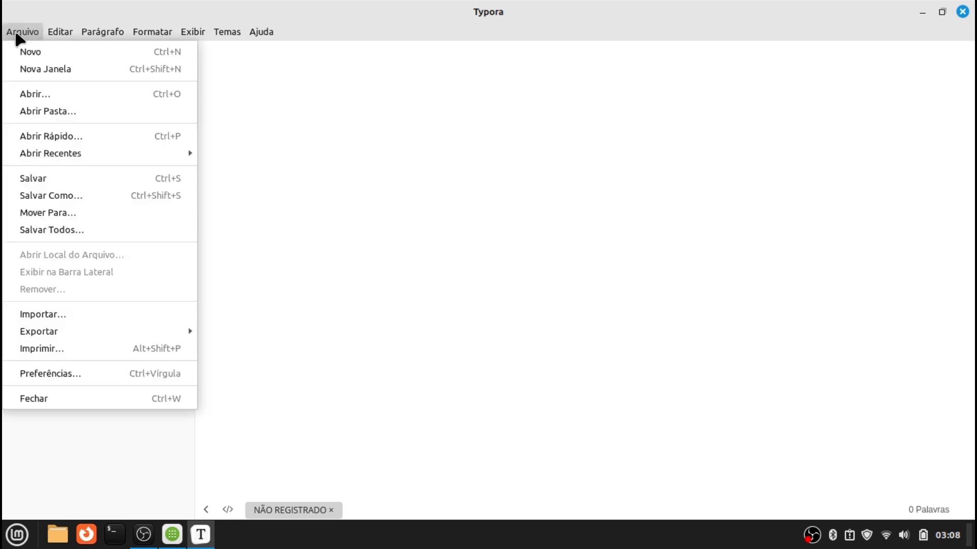
Turn on Salvar Automaticamente in Typora's Preferências and dismiss the activation notice
left_click(51, 376)
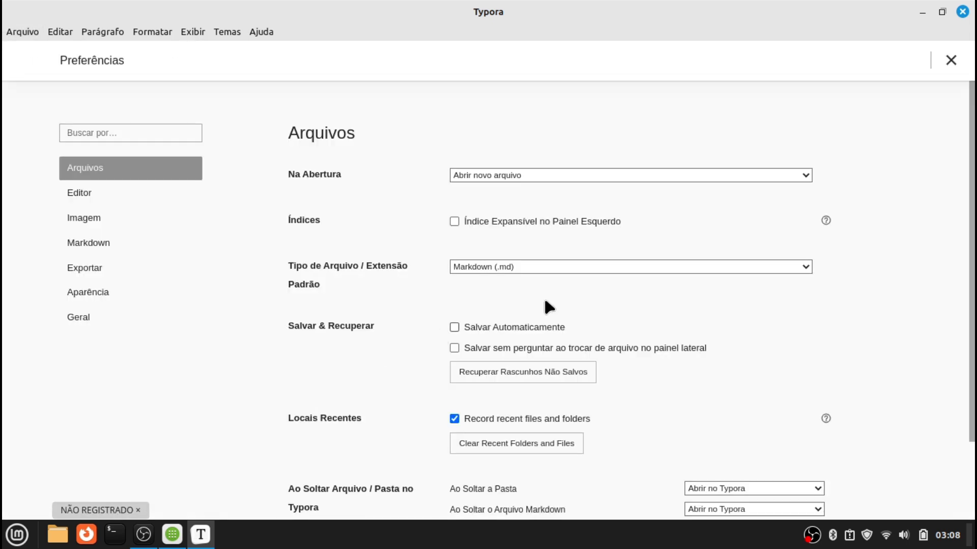
left_click(489, 330)
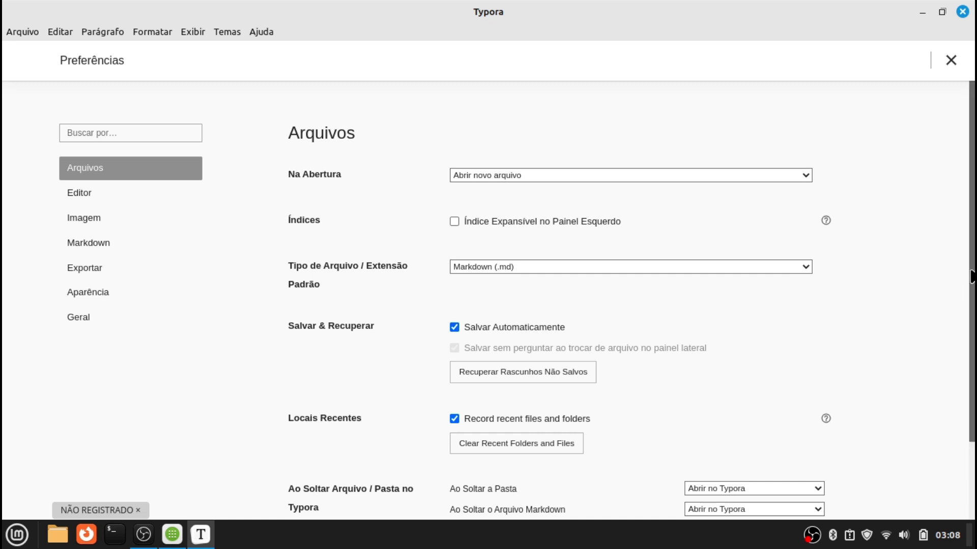
scroll(947, 322, "down", 3)
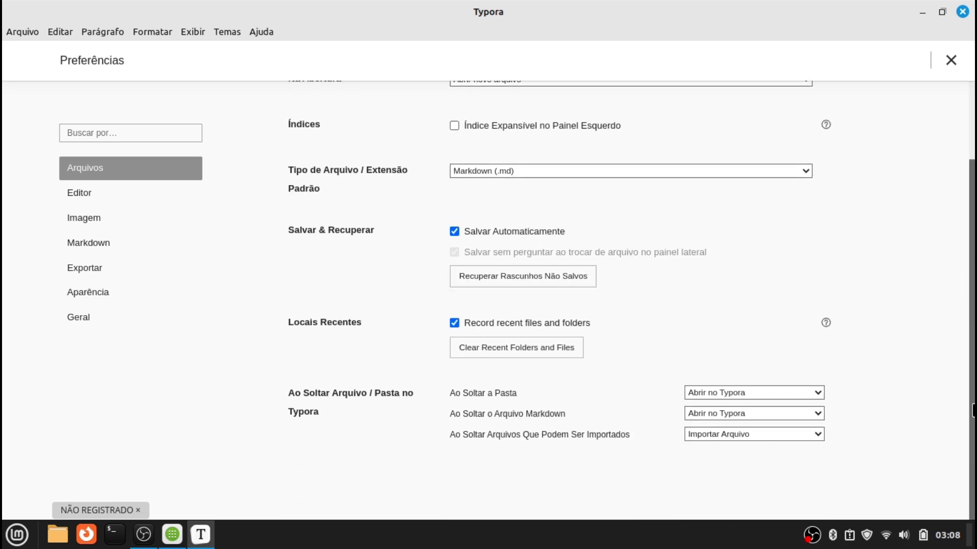
left_click(105, 299)
left_click(90, 318)
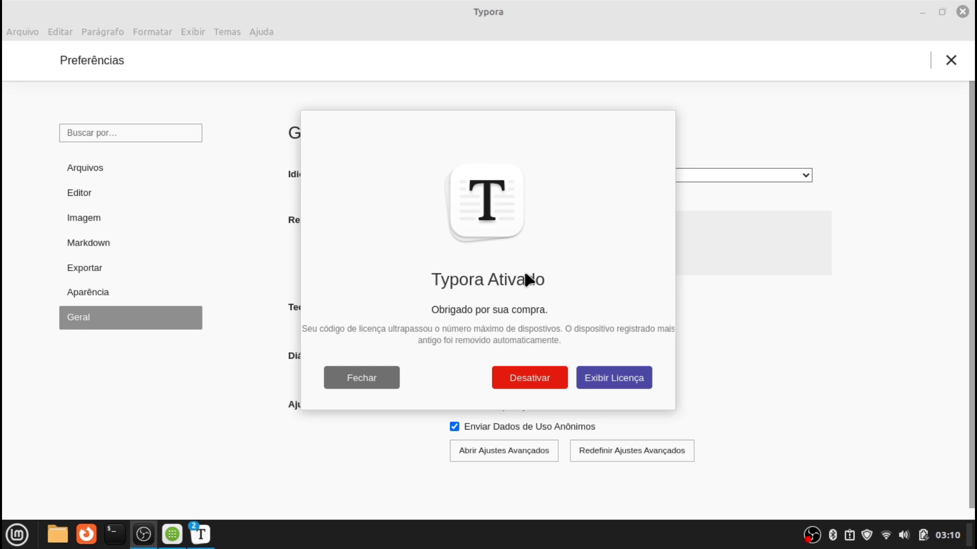
left_click(389, 378)
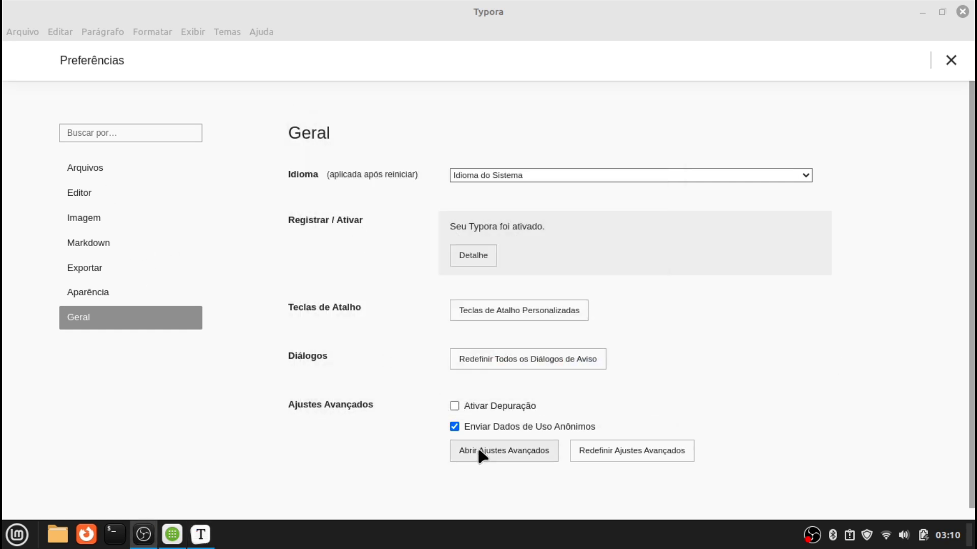
scroll(601, 397, "down", 1)
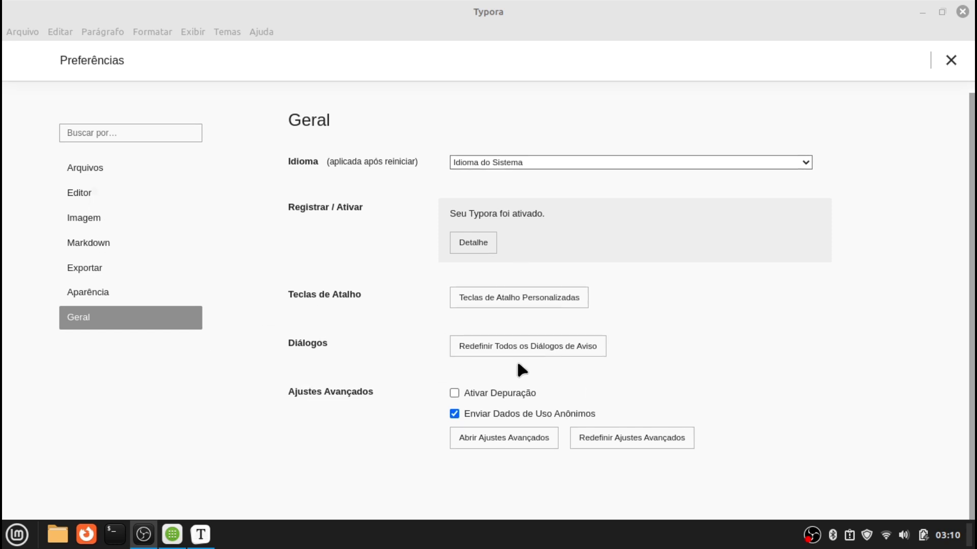
scroll(521, 436, "up", 1)
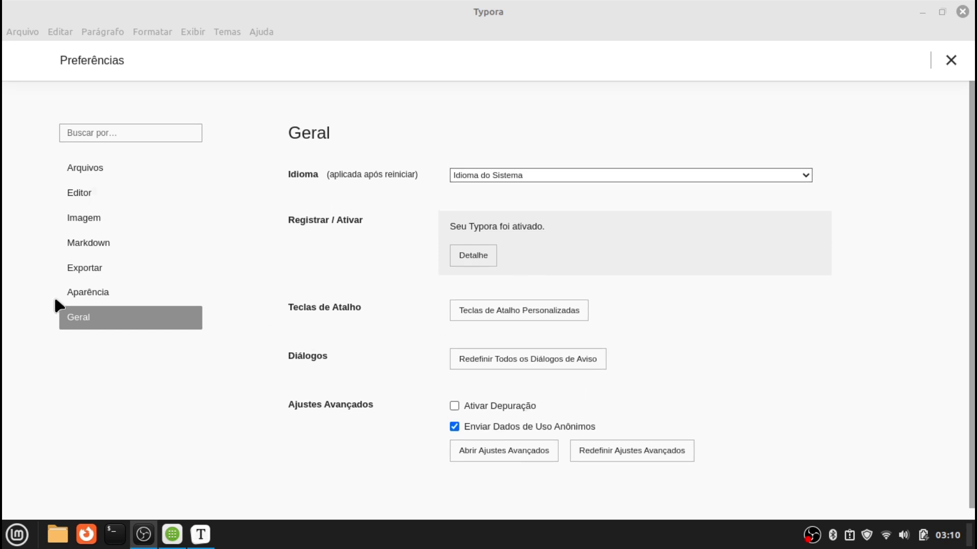
Open the Typora Themes Gallery and the local themes folder from Preferências > Aparência
left_click(67, 294)
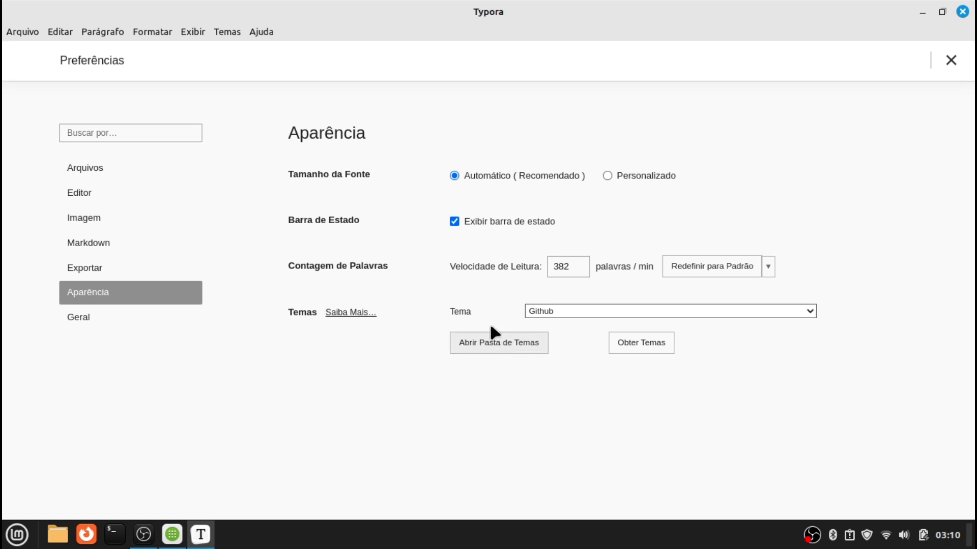
left_click(656, 347)
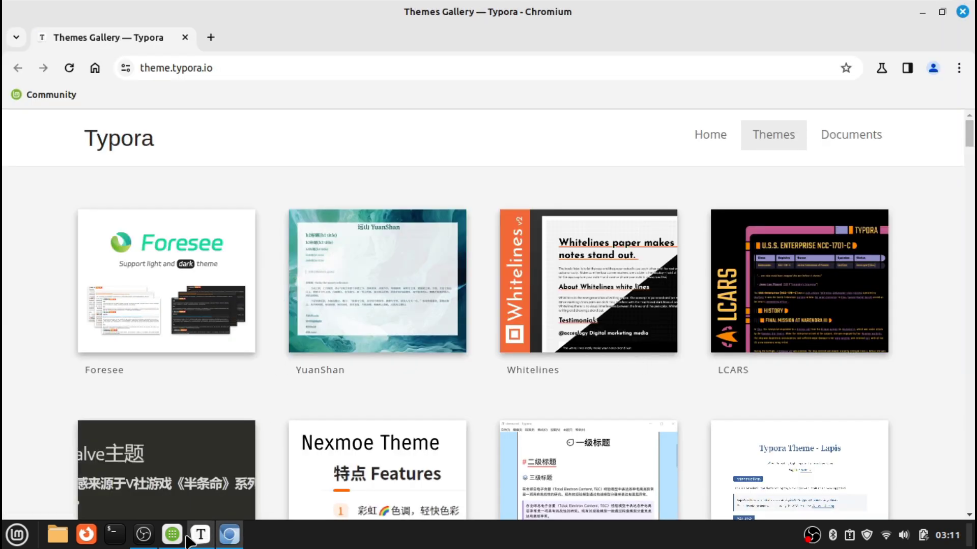
mouse_move(201, 534)
left_click(201, 468)
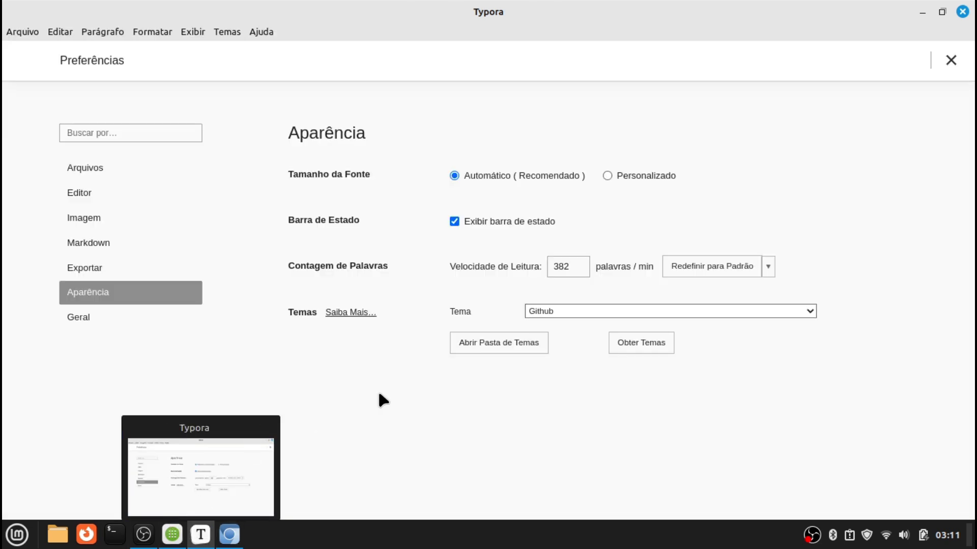
left_click(527, 345)
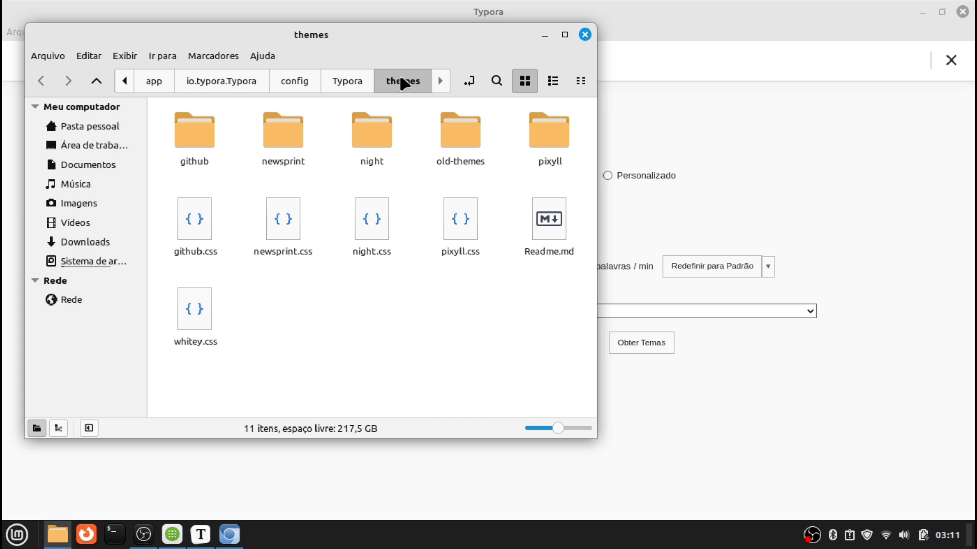
left_click(734, 146)
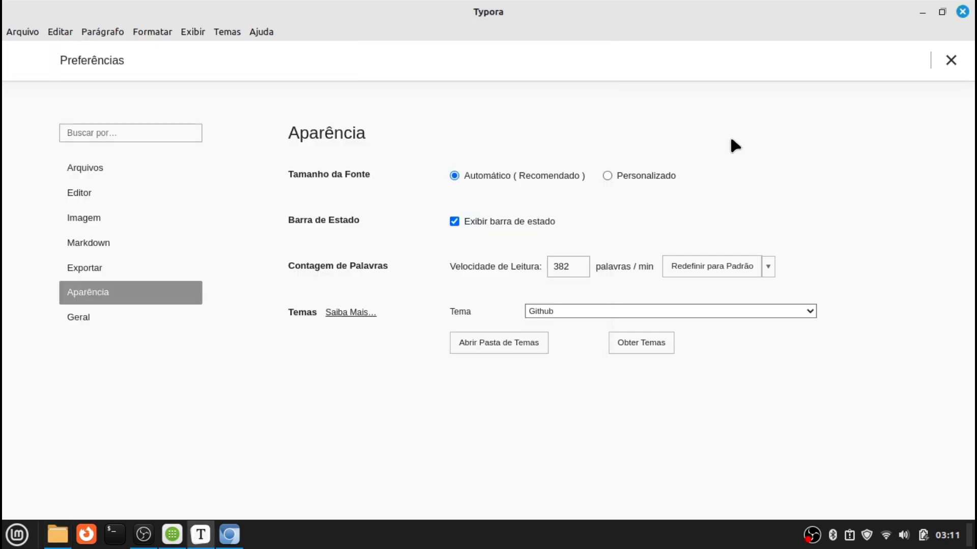
left_click(918, 9)
Download haru.zip (5.1 MB) from the Haru theme's GitHub releases and confirm it finished
left_click(745, 33)
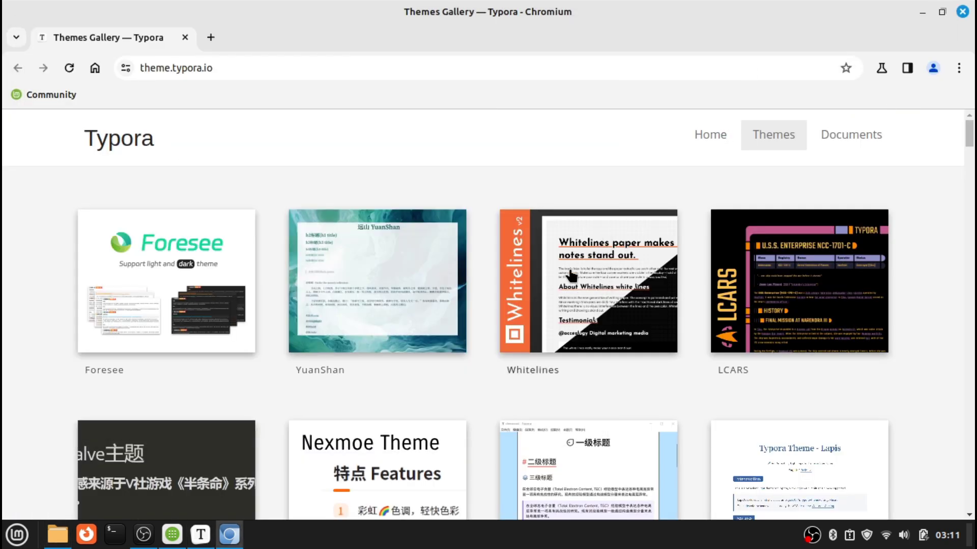
scroll(570, 275, "down", 20)
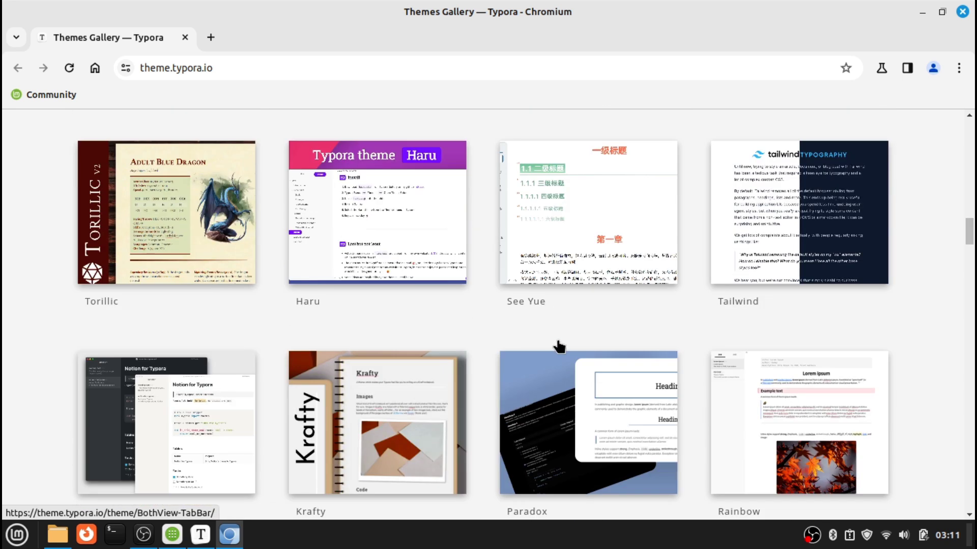
left_click(345, 230)
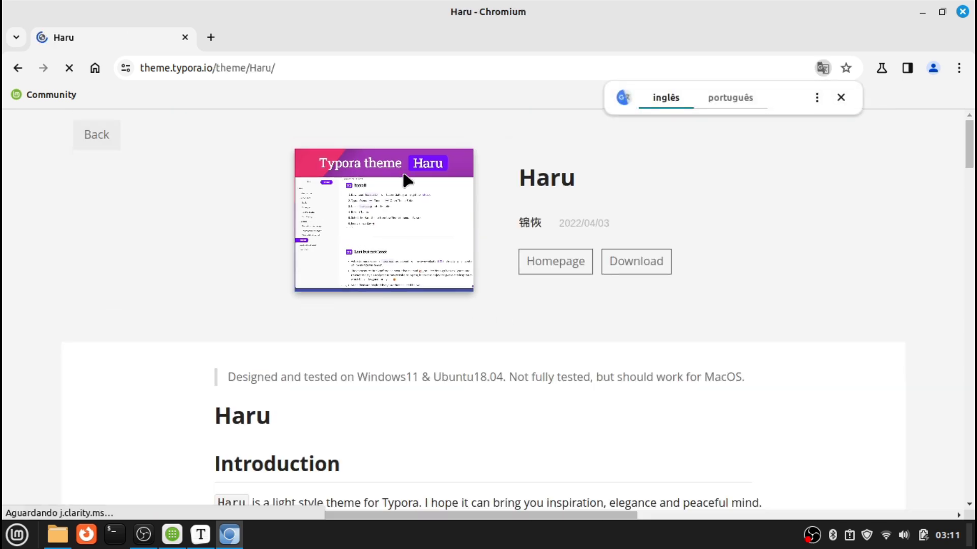
left_click(781, 223)
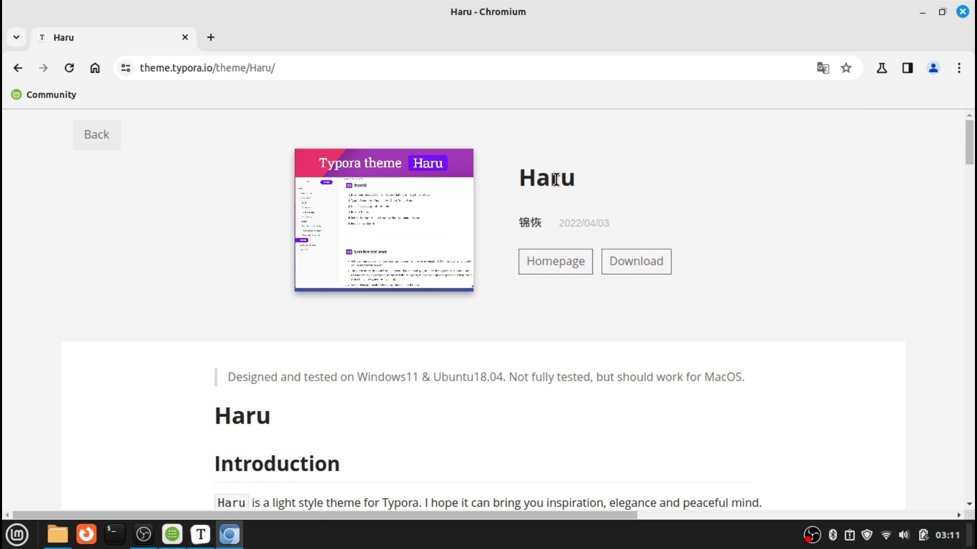
left_click(656, 264)
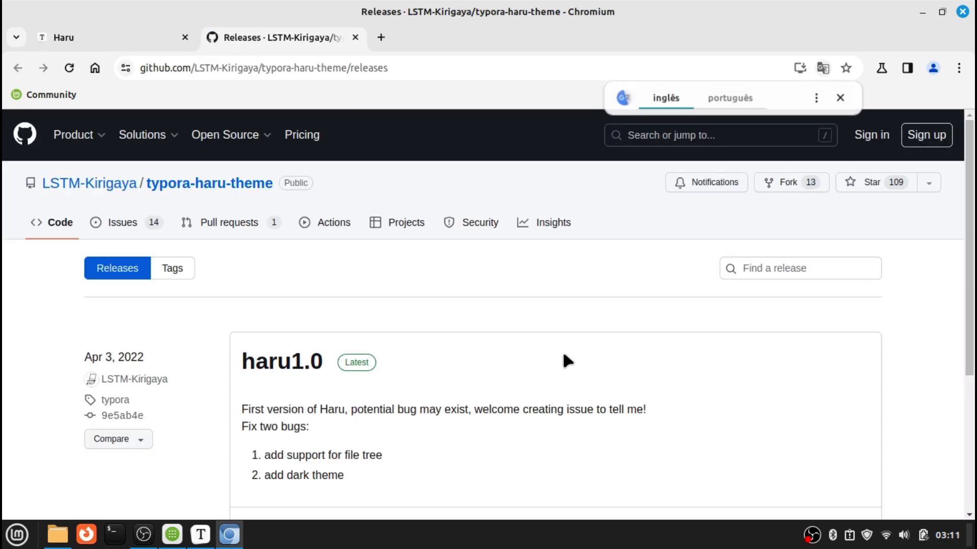
scroll(560, 359, "down", 5)
left_click(270, 289)
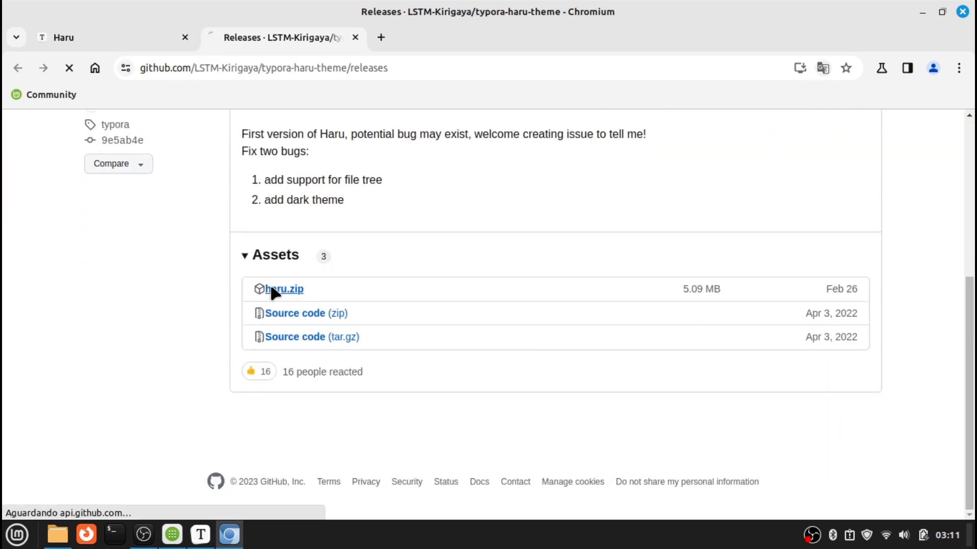
left_click(890, 77)
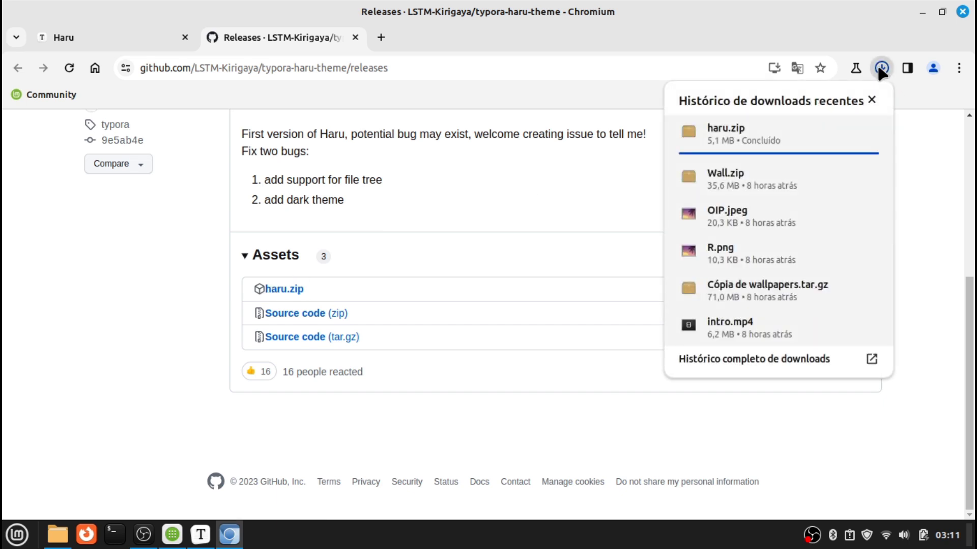
left_click(870, 99)
Extract haru.zip in the Downloads folder with Extrair aqui
left_click(65, 531)
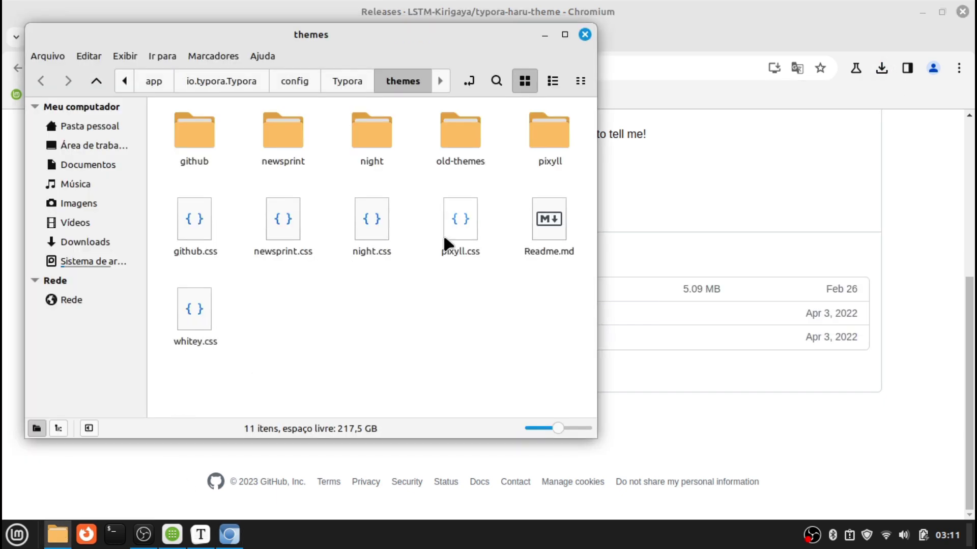
right_click(60, 535)
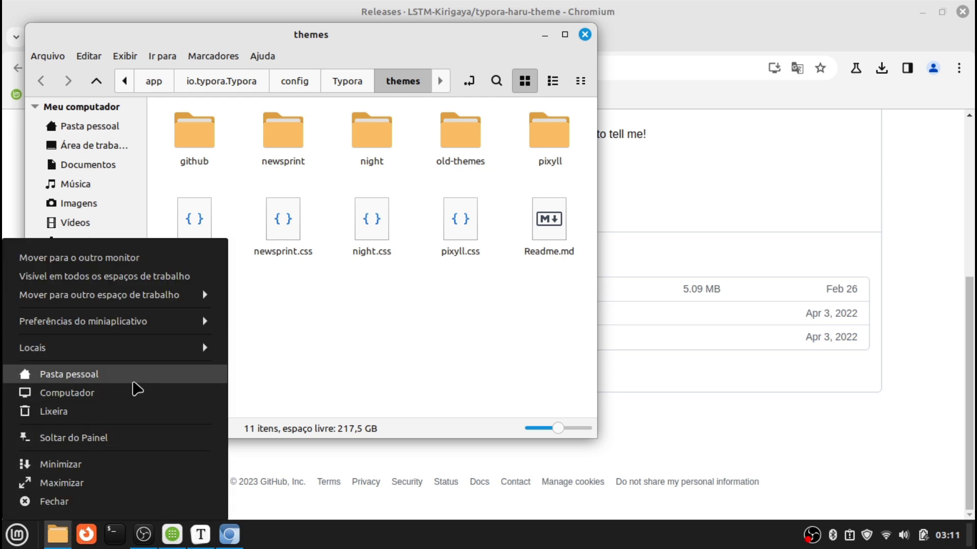
left_click(131, 377)
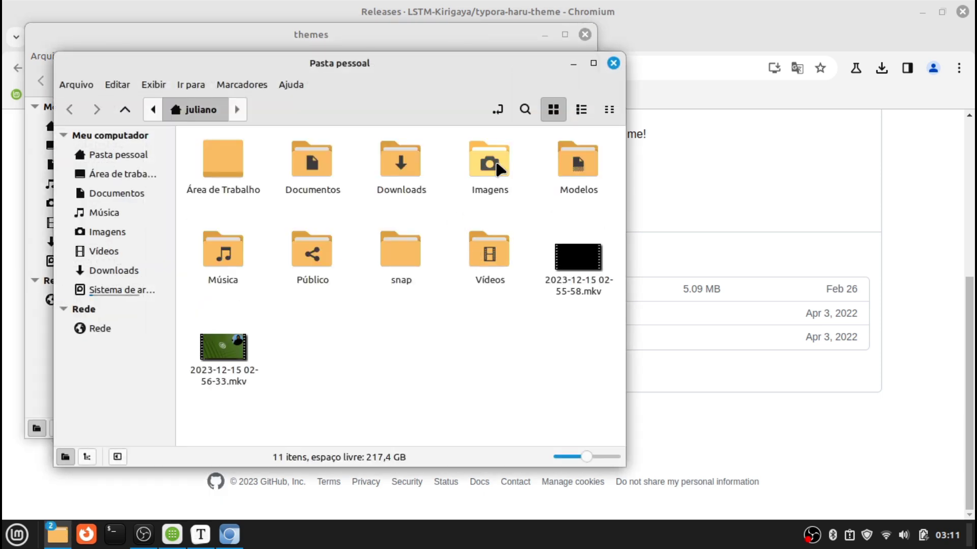
double_click(400, 175)
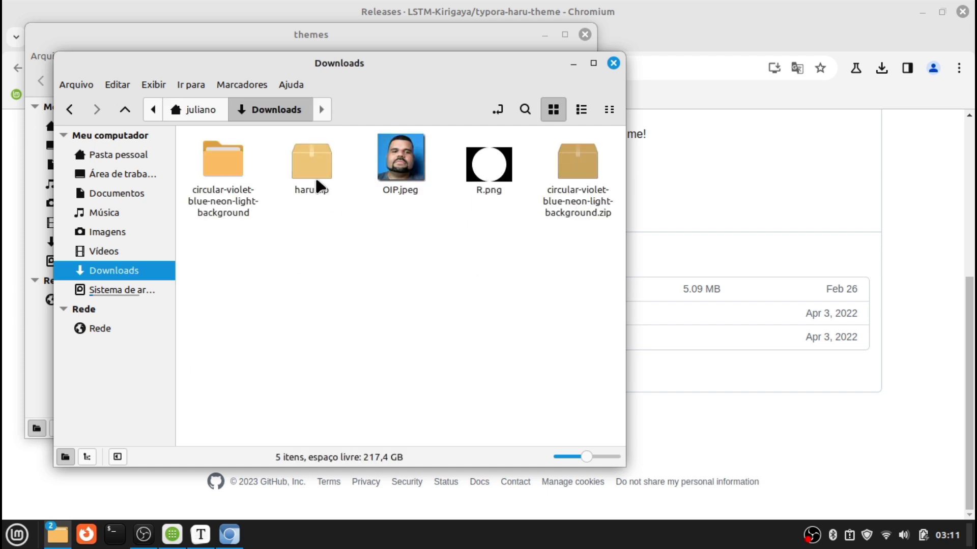
right_click(315, 176)
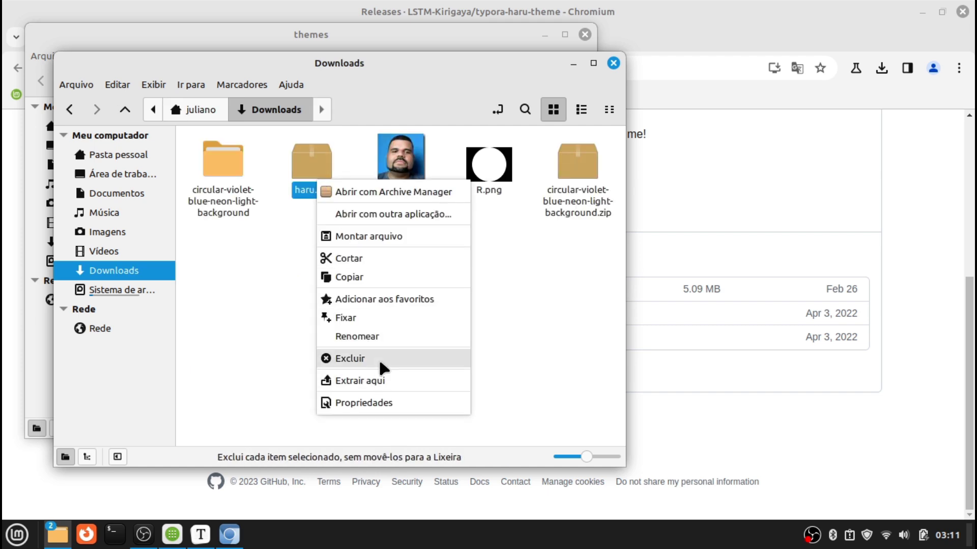
left_click(379, 379)
Move the haru folder, haru.css and haru-dark.css into Typora's themes folder, then close both windows
double_click(222, 152)
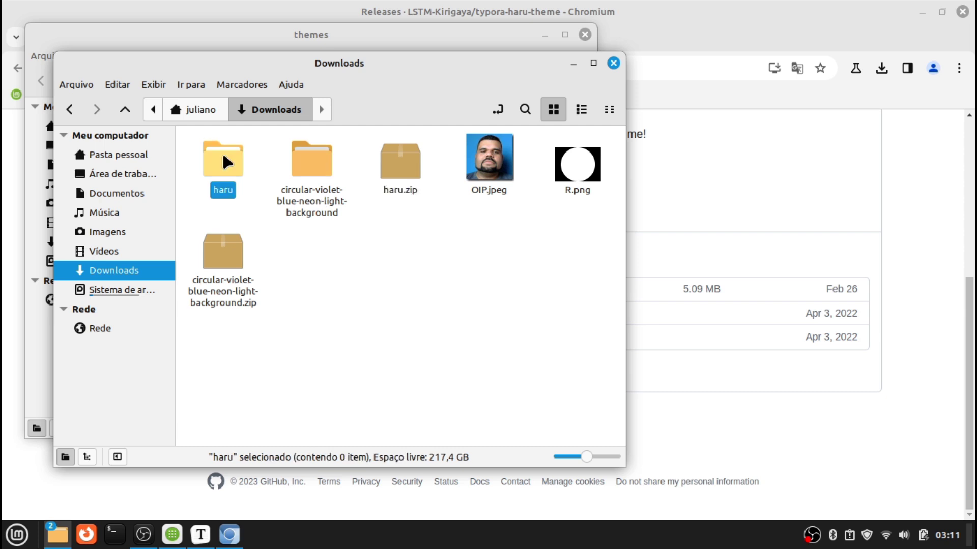
left_click_drag(494, 146, 175, 233)
right_click(224, 155)
left_click(260, 191)
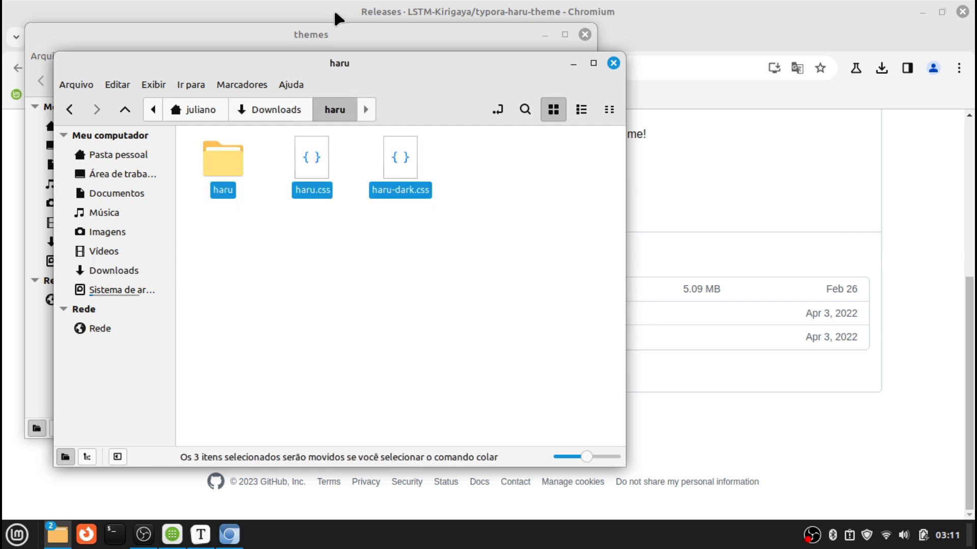
left_click(329, 28)
right_click(304, 365)
left_click(402, 319)
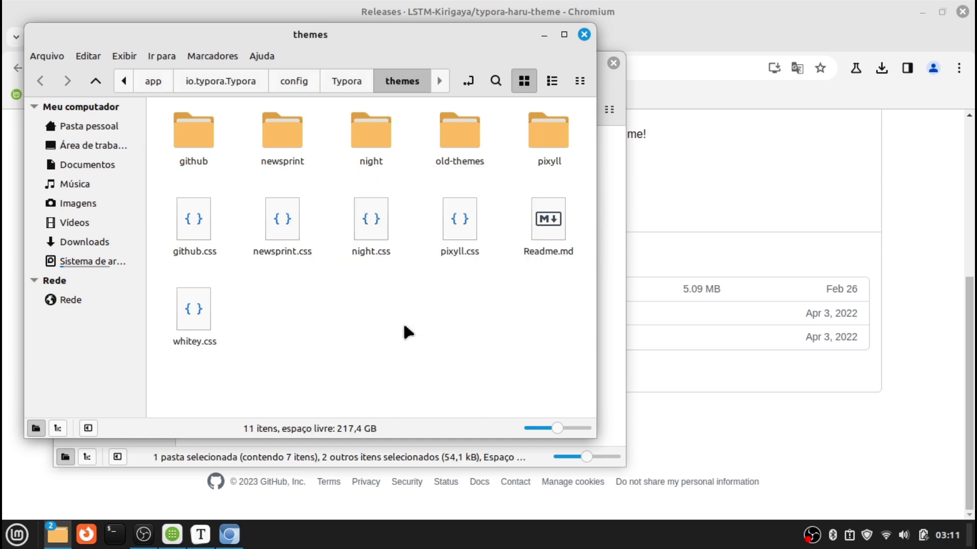
left_click(584, 34)
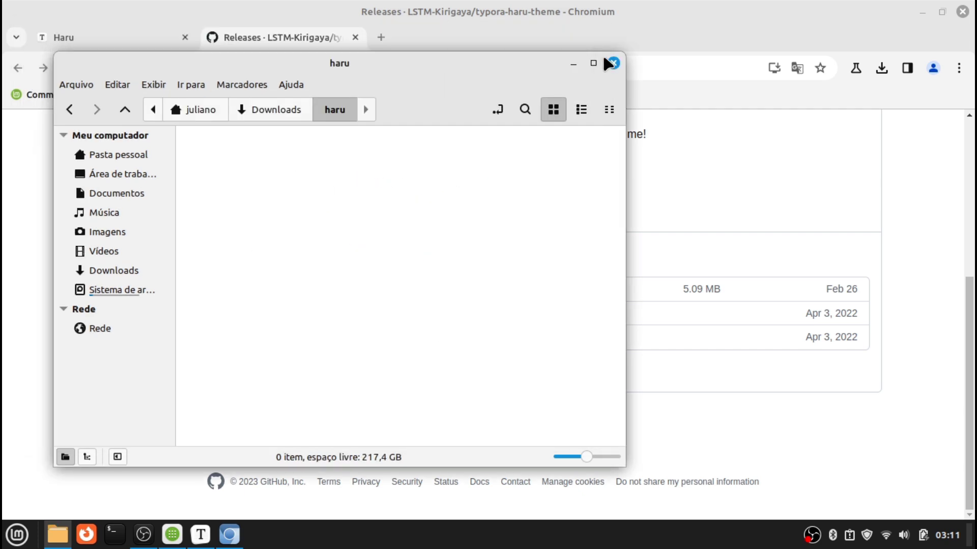
left_click(613, 63)
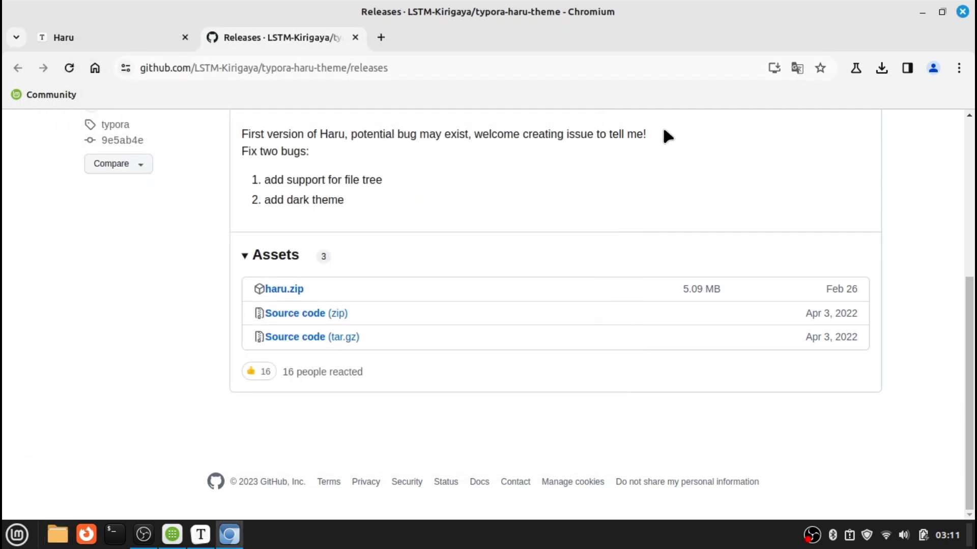
Close Chromium and restart Typora from the Mint menu so it loads the new themes
left_click(958, 11)
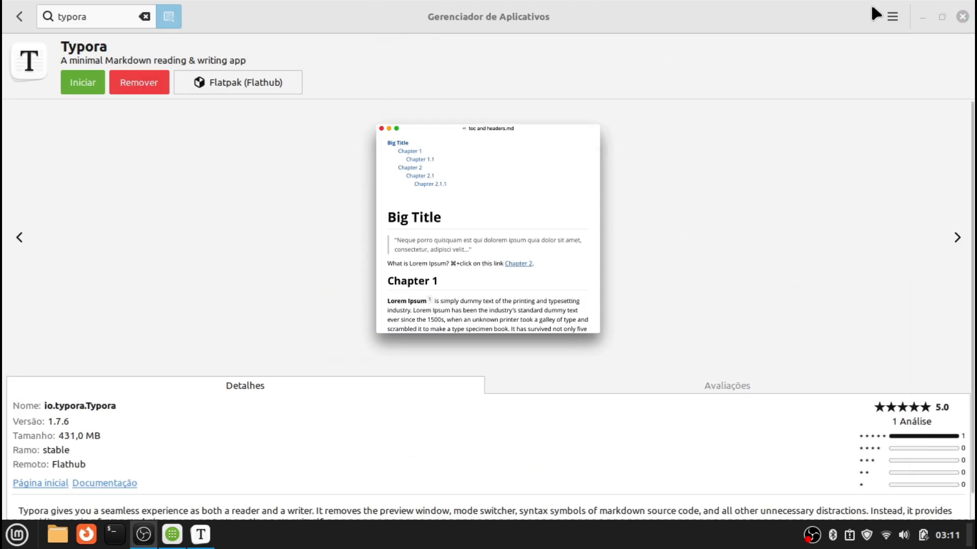
left_click(922, 16)
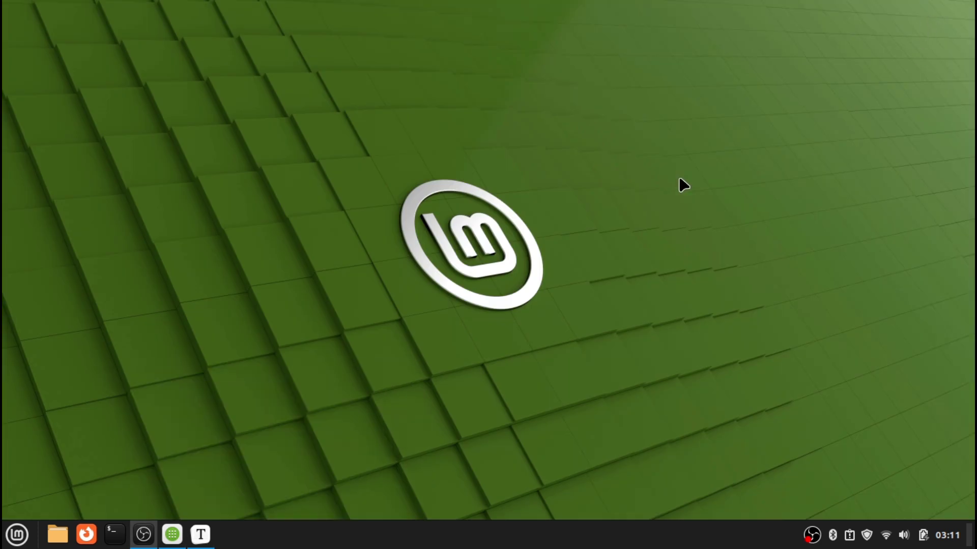
left_click(201, 534)
left_click(22, 31)
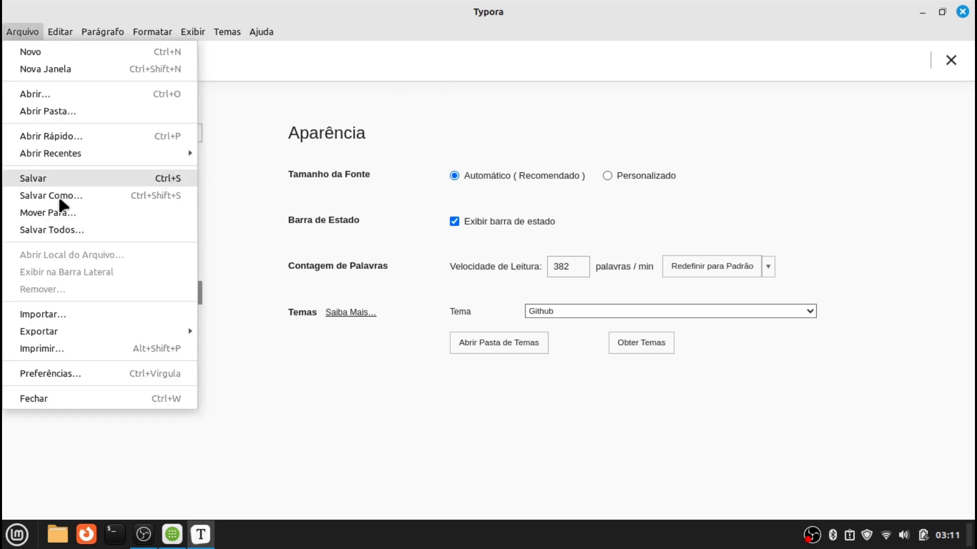
left_click(70, 398)
left_click(28, 543)
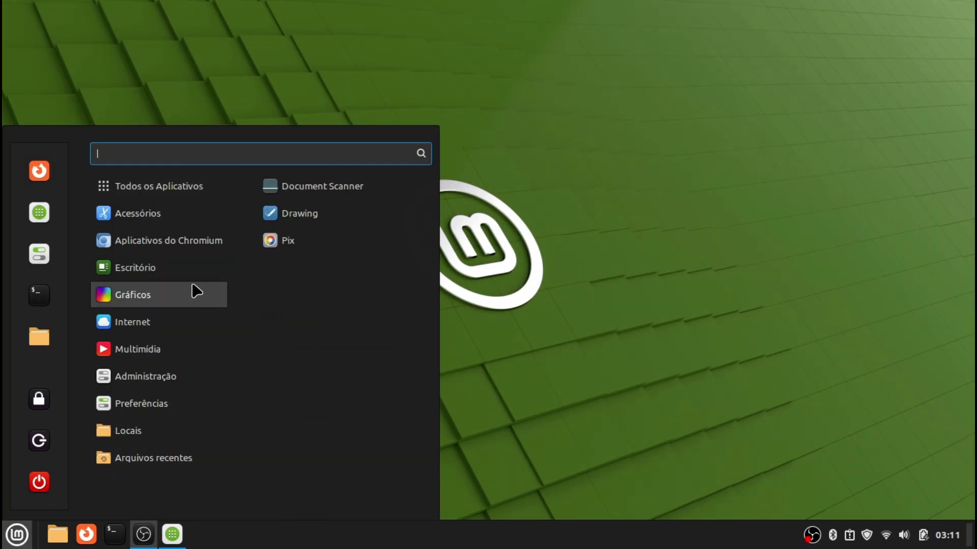
mouse_move(188, 277)
left_click(296, 458)
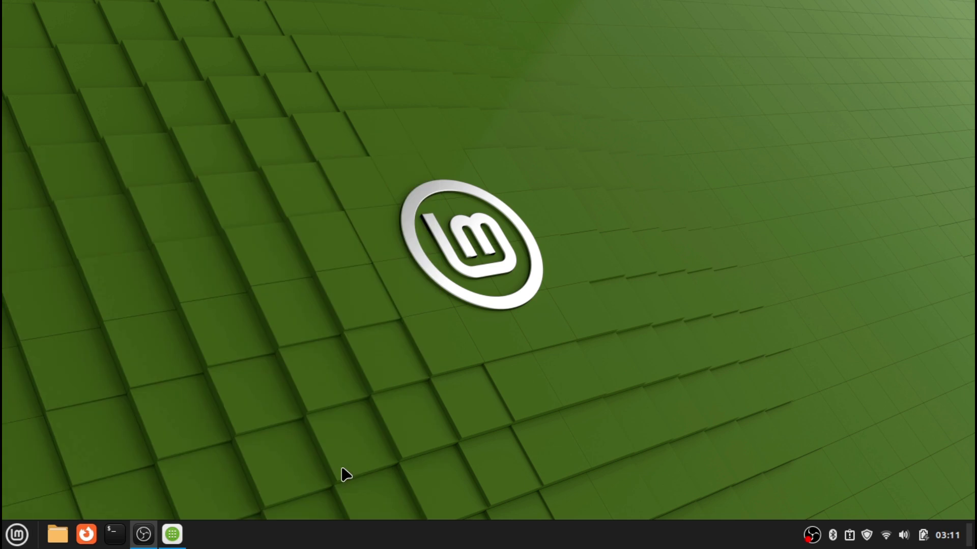
Apply the light Haru theme in Typora after briefly trying Haru Dark
left_click(215, 30)
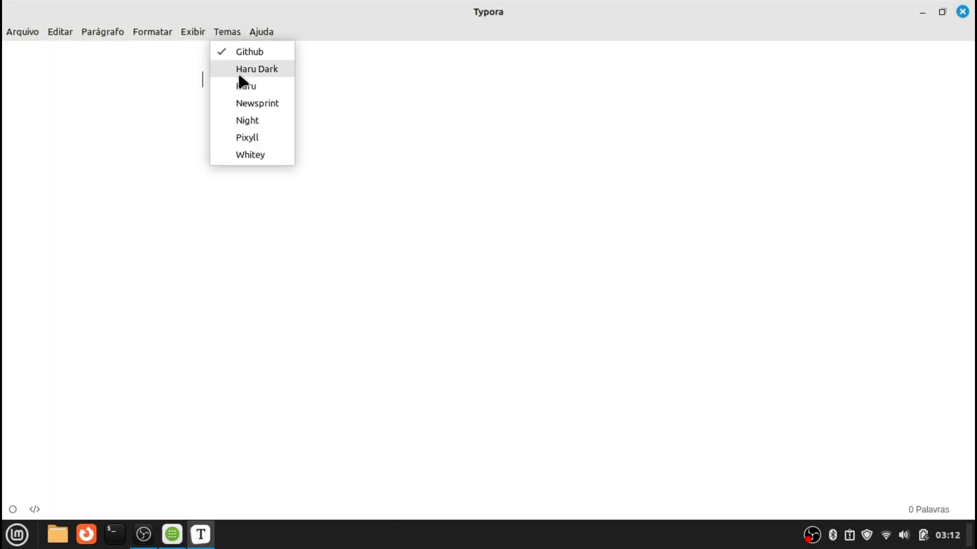
left_click(236, 86)
left_click(227, 31)
left_click(242, 67)
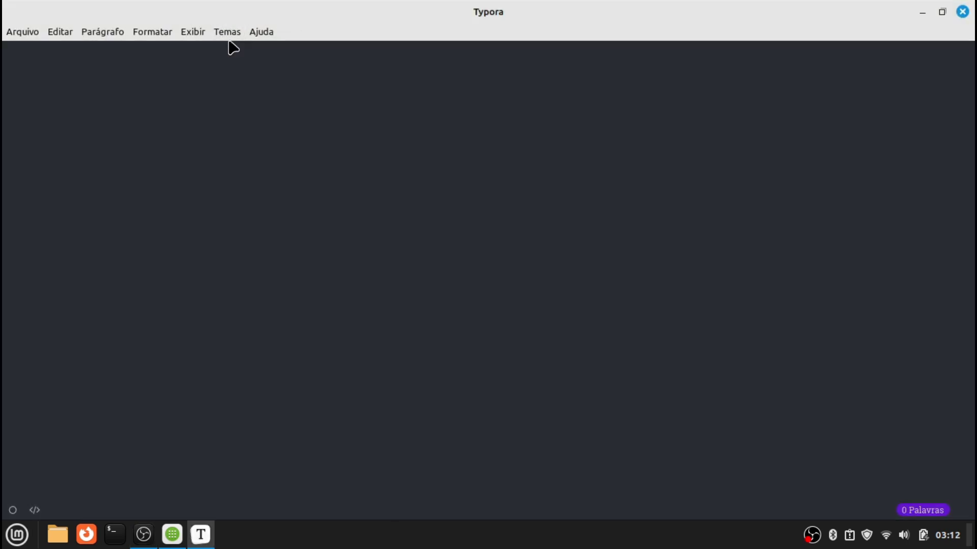
left_click(224, 33)
left_click(243, 88)
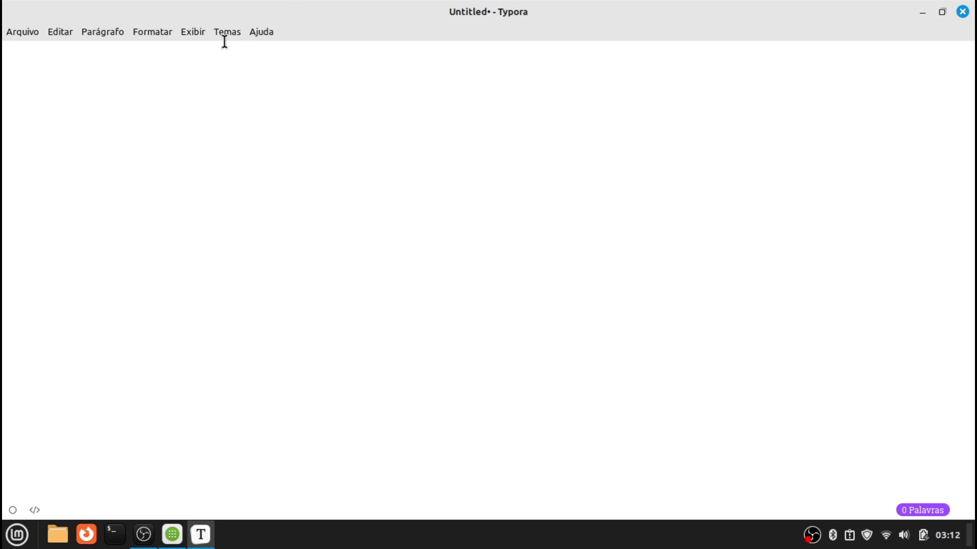
Show Typora's sidebar with the document outline and clear a test '# 1' heading
left_click(199, 32)
mouse_move(227, 32)
left_click(203, 51)
type("# 1")
key("BackSpace")
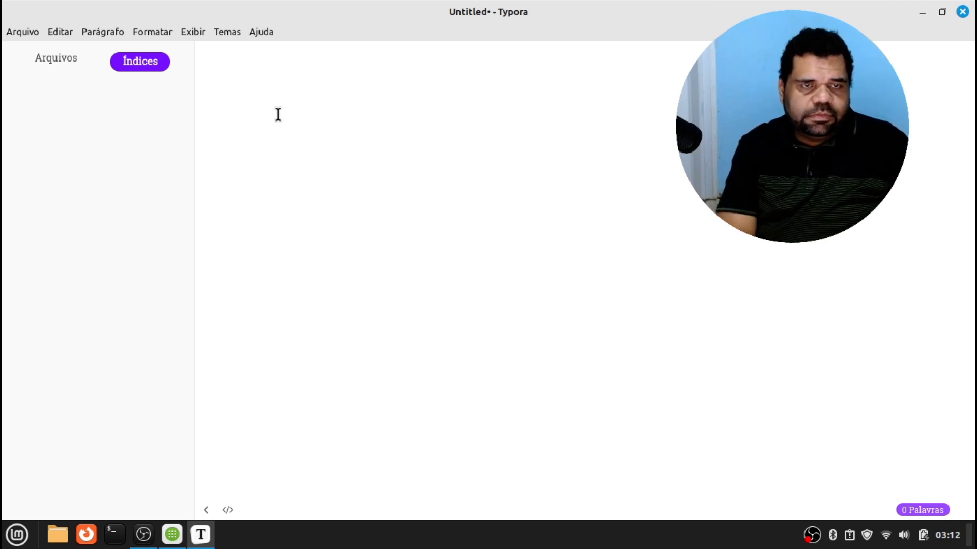
Add a Título 1 heading 'Titulo' followed by a bold 'negrito' paragraph
type("1")
key("BackSpace")
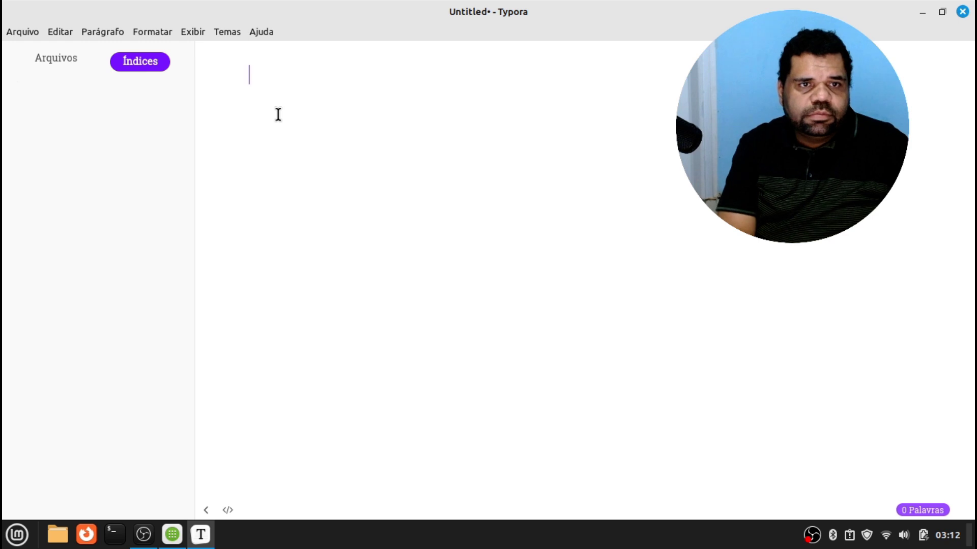
right_click(282, 110)
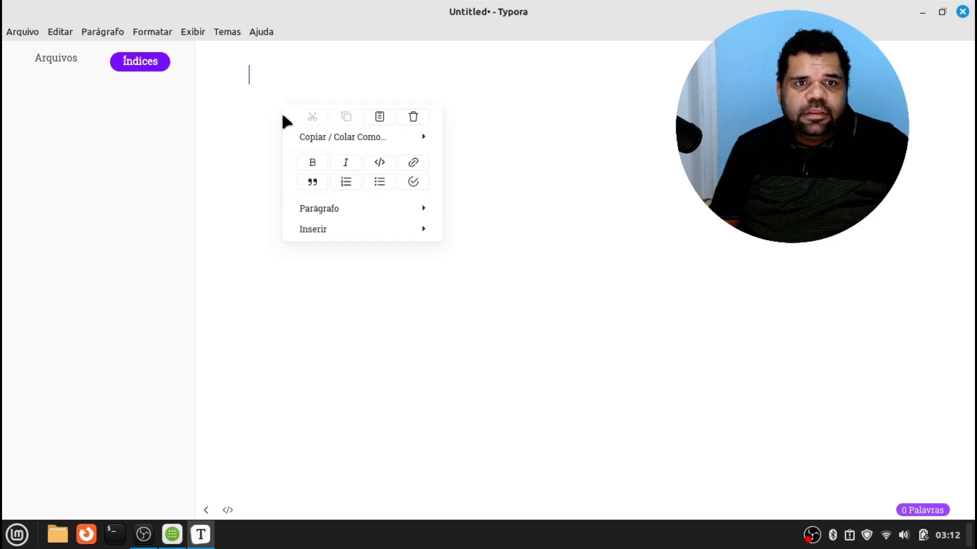
mouse_move(351, 208)
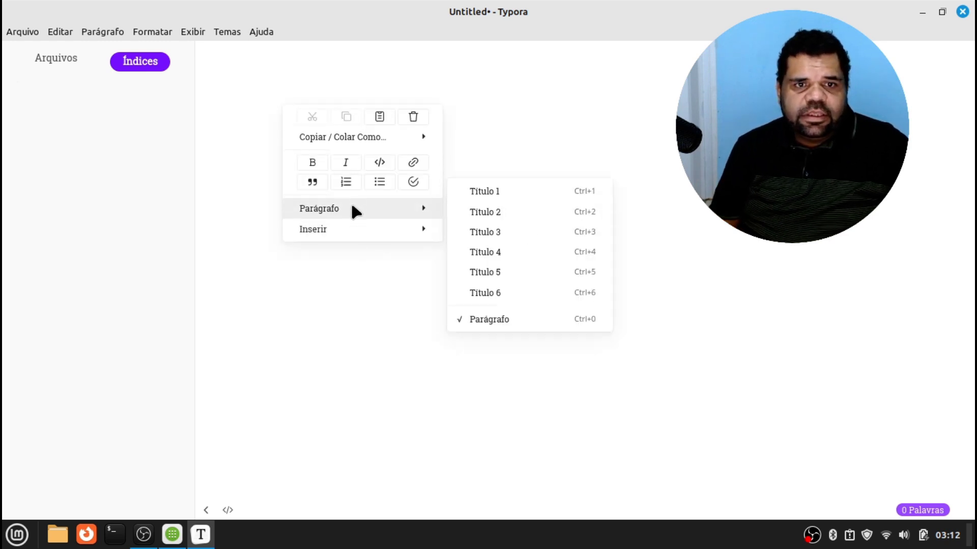
left_click(501, 188)
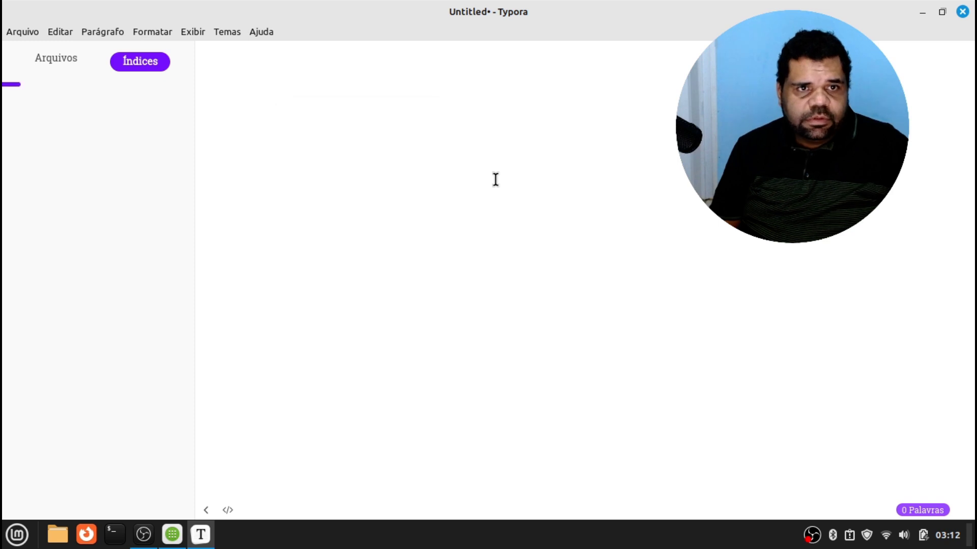
type("Q")
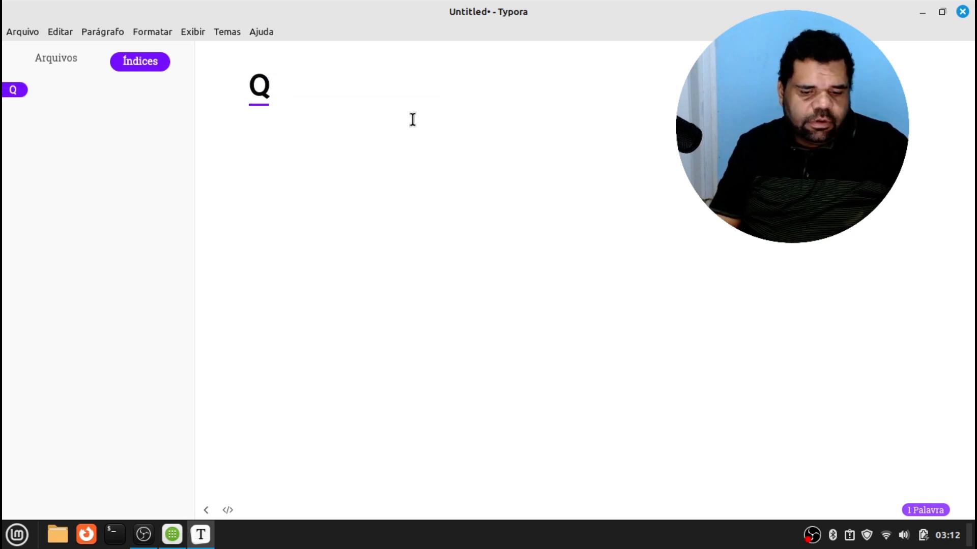
key("BackSpace")
type("Titulo")
key("Return")
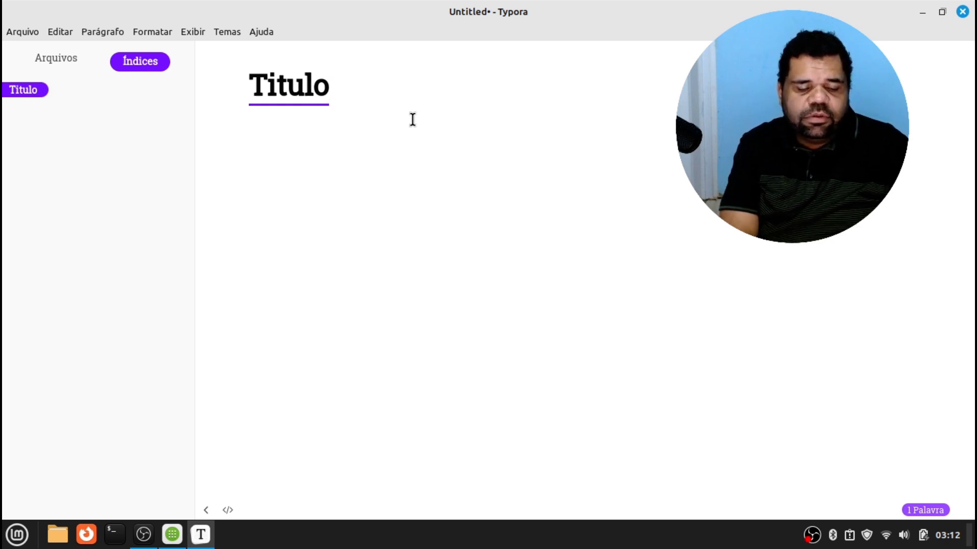
type("*")
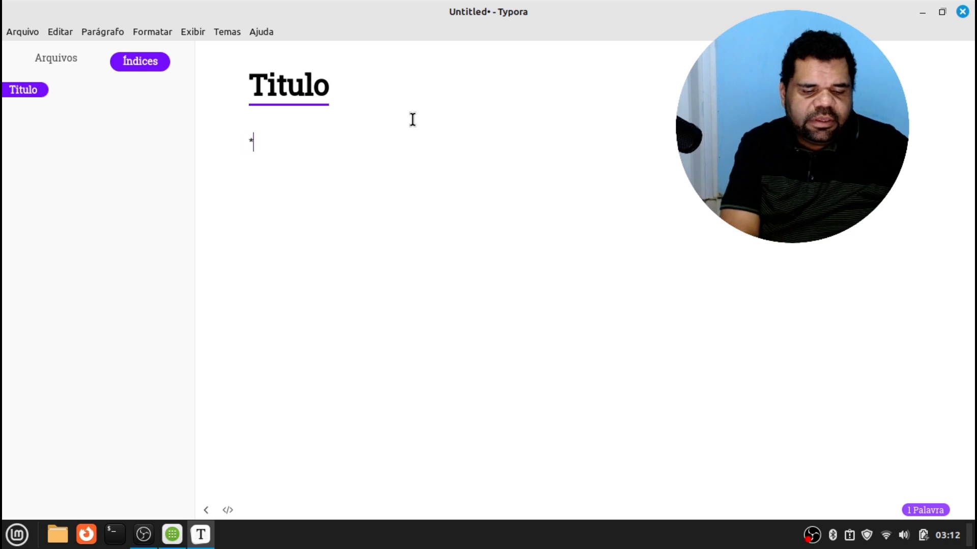
type("*negri")
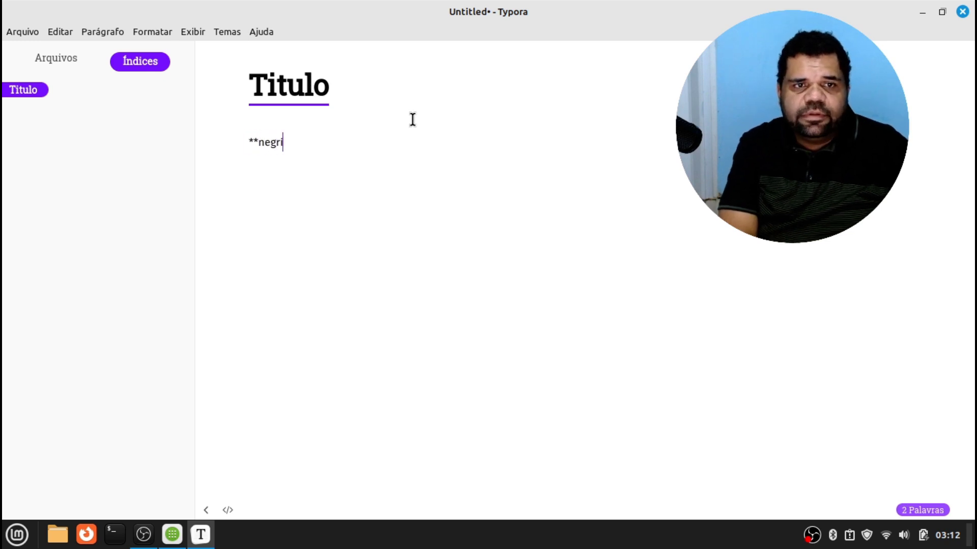
type("to**")
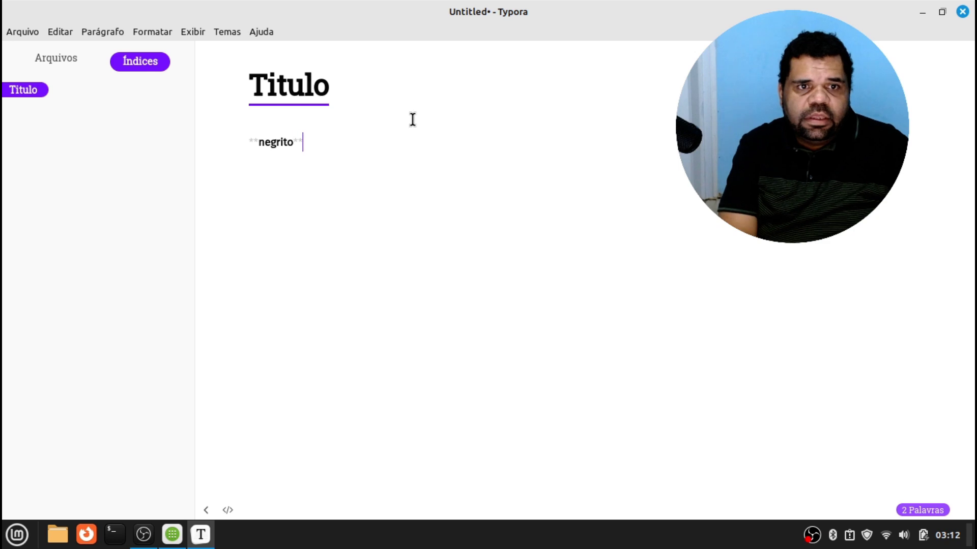
key("Return")
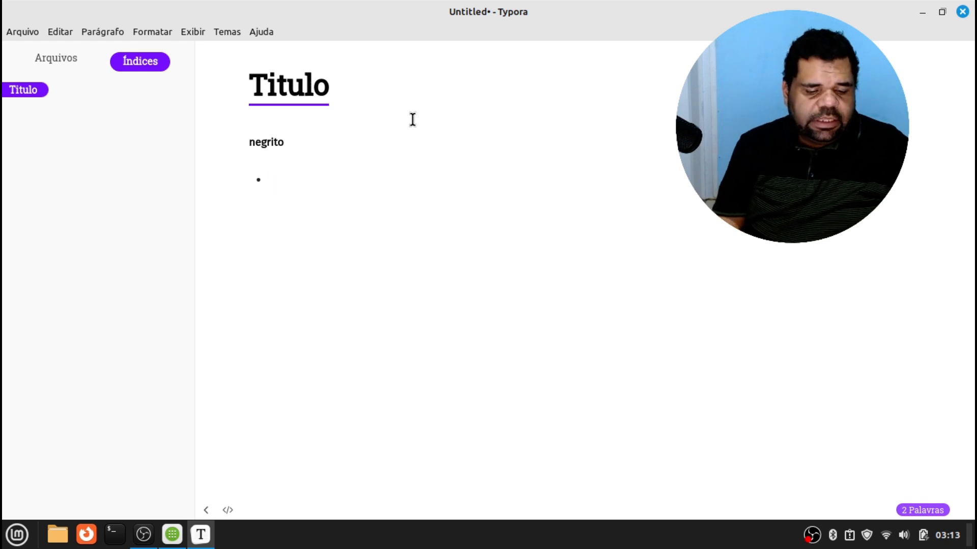
Add a 'lista' line and a shell code block with #!/bin/bash and echo "Ola mundo"
type("lista")
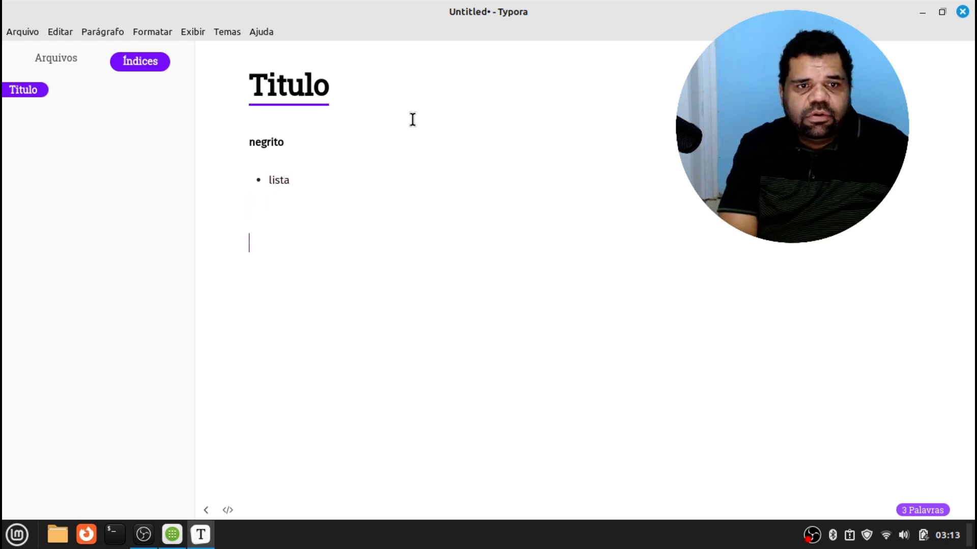
type("`shell")
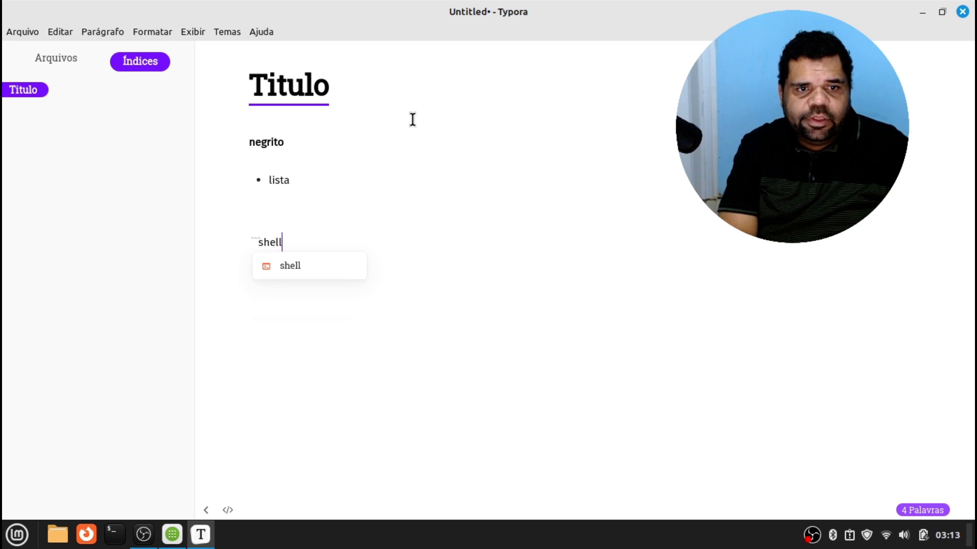
key("Return")
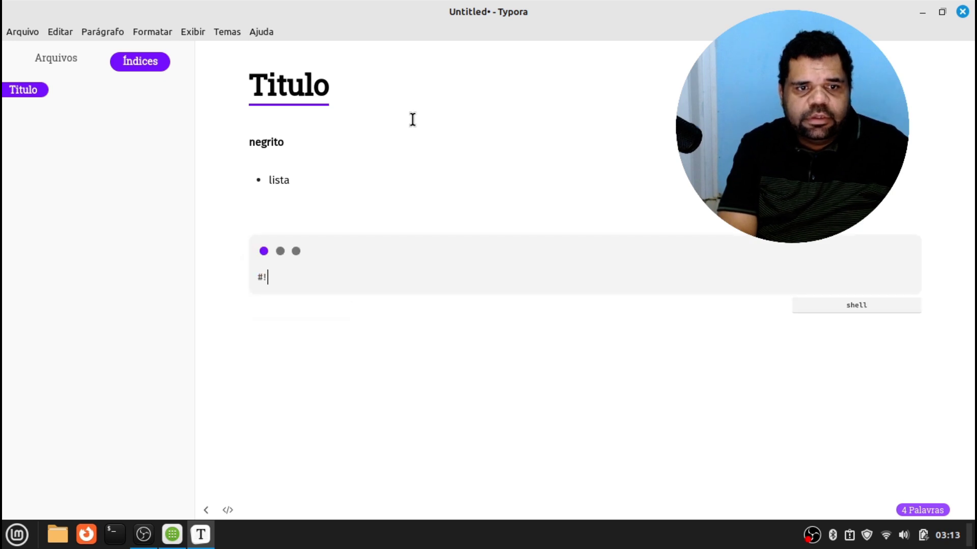
type("#!/bin")
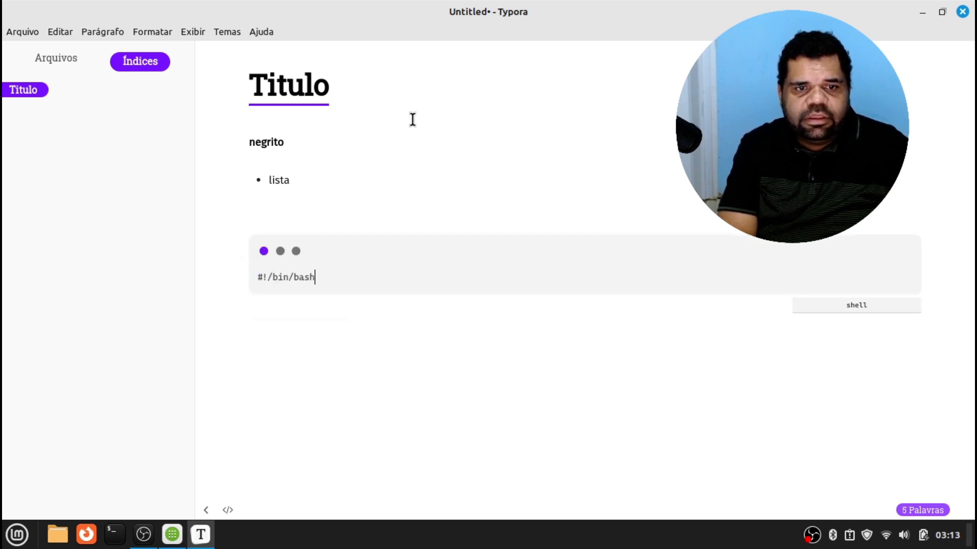
type("/bash")
key("Return")
type("echo \"Ol")
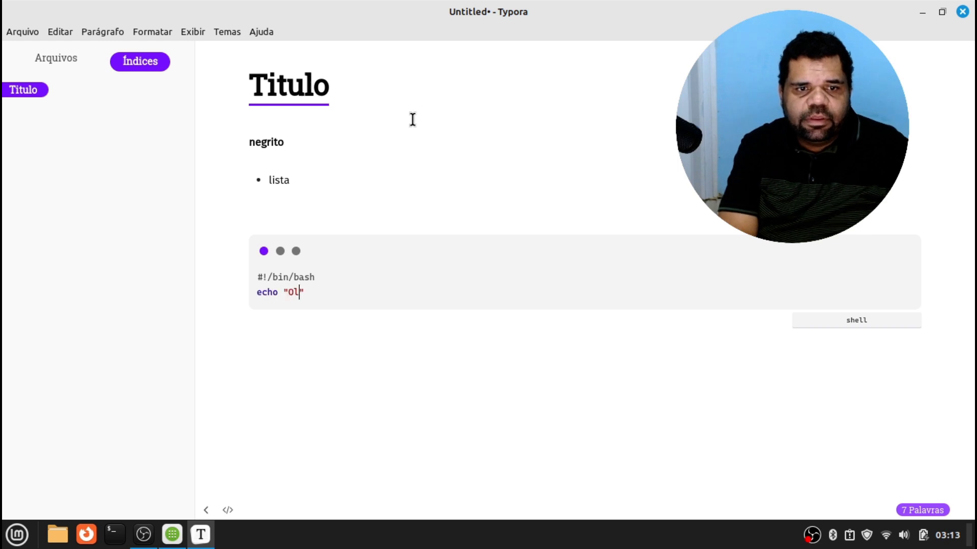
type("a mundo")
key("Down")
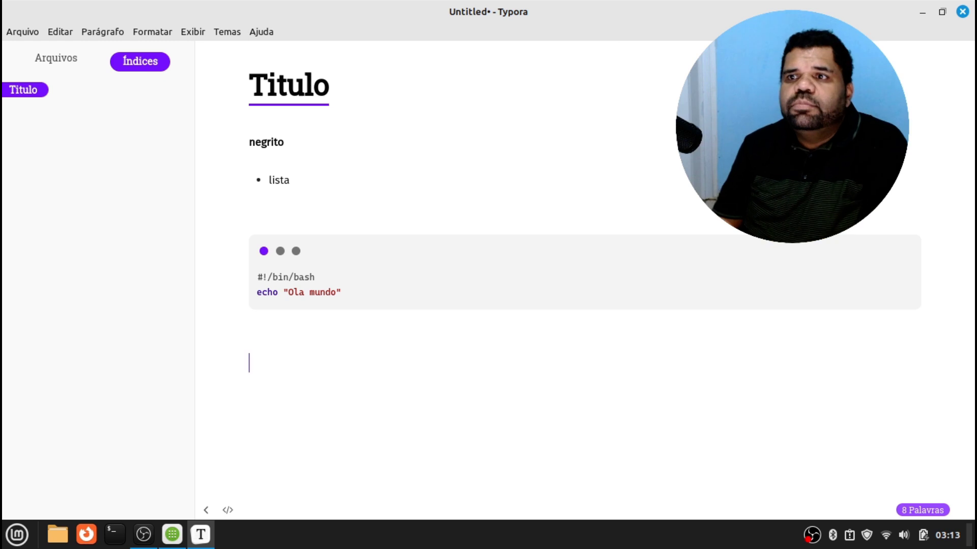
Close Typora discarding unsaved changes, then launch the Software Manager from the Mint menu
left_click(963, 11)
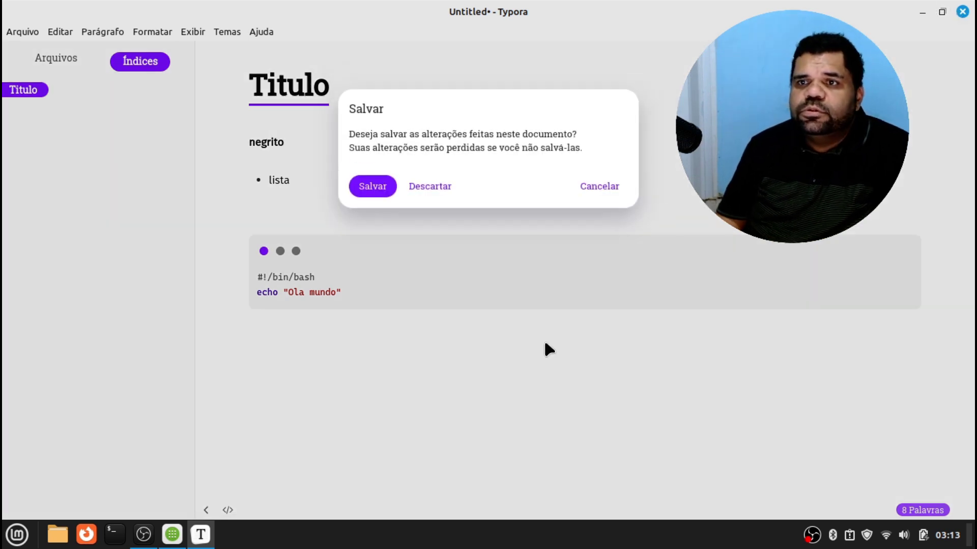
left_click(414, 186)
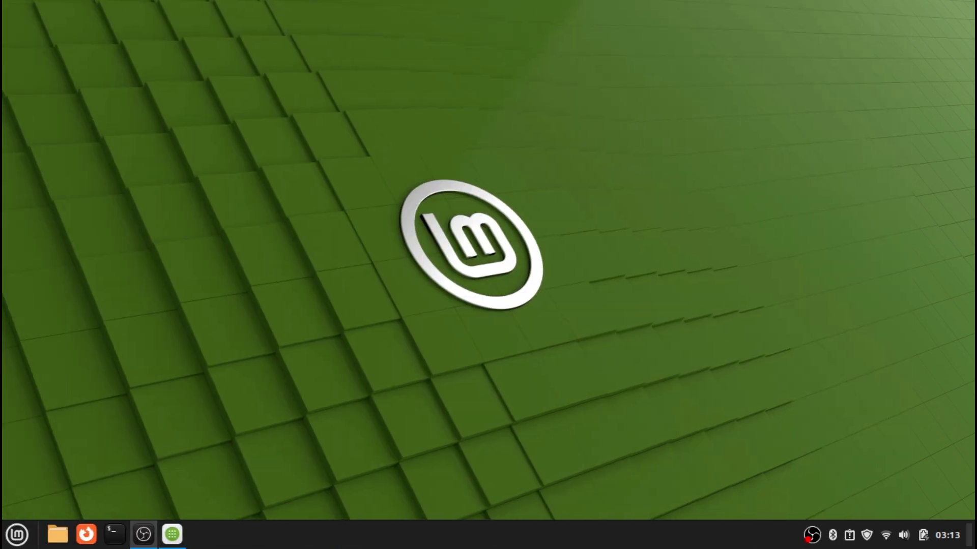
left_click(16, 534)
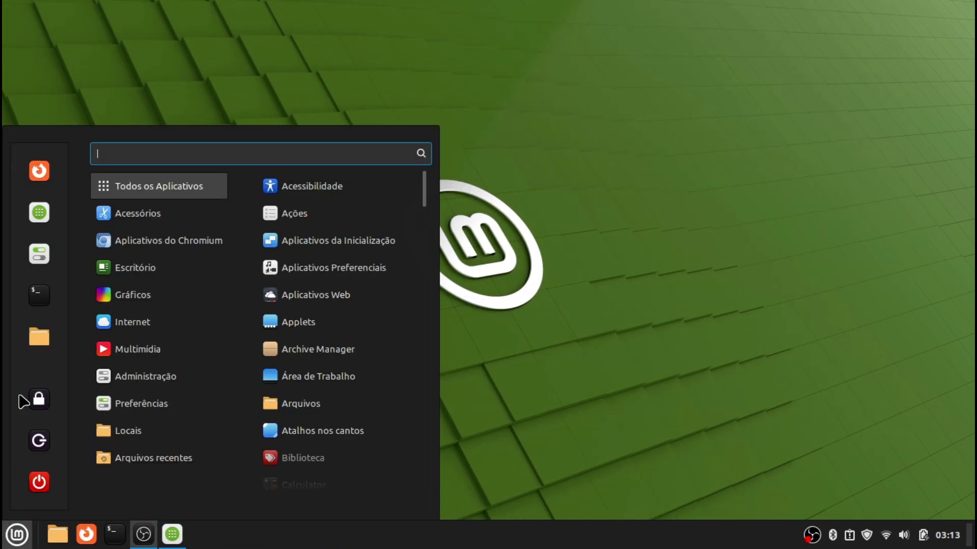
mouse_move(192, 269)
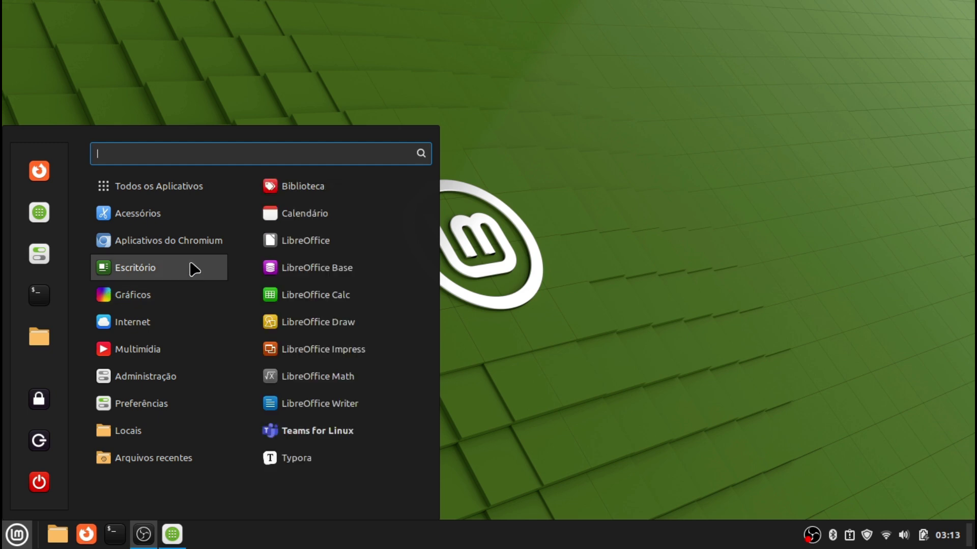
mouse_move(220, 246)
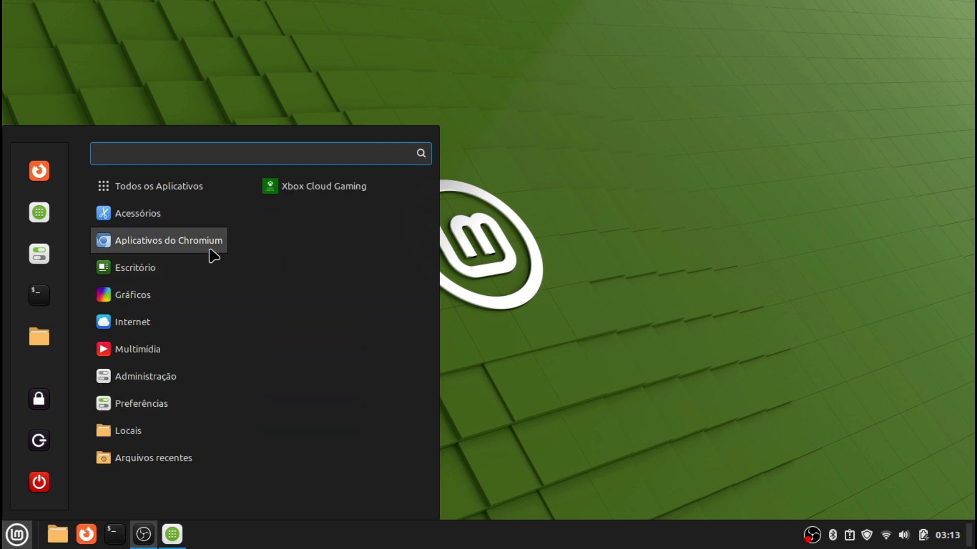
mouse_move(180, 319)
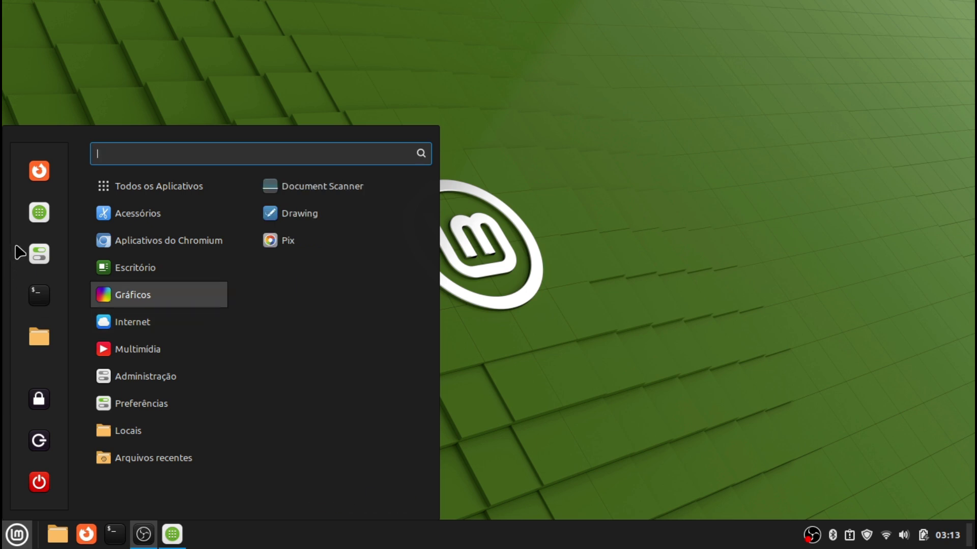
left_click(35, 224)
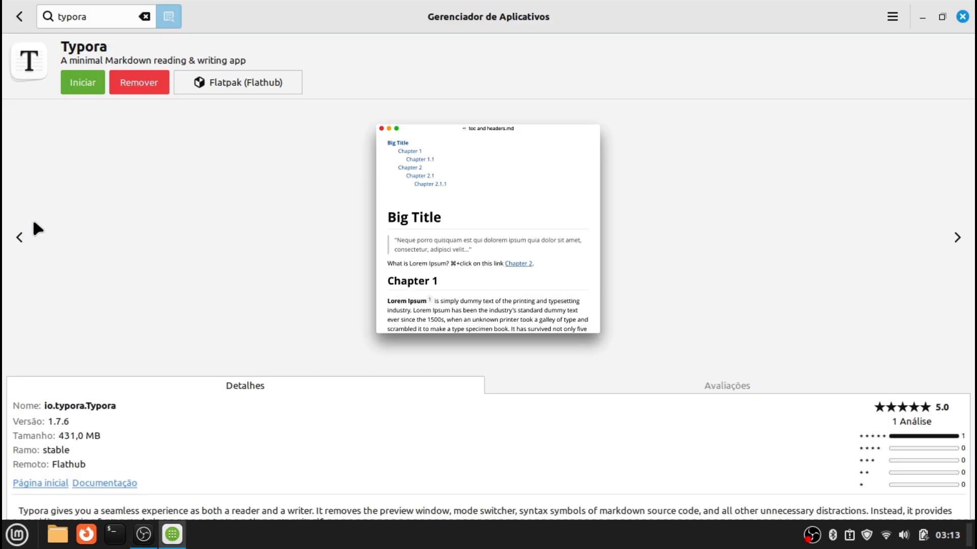
Search the Software Manager for 'github' and open the GitHub Desktop details page
left_click(20, 17)
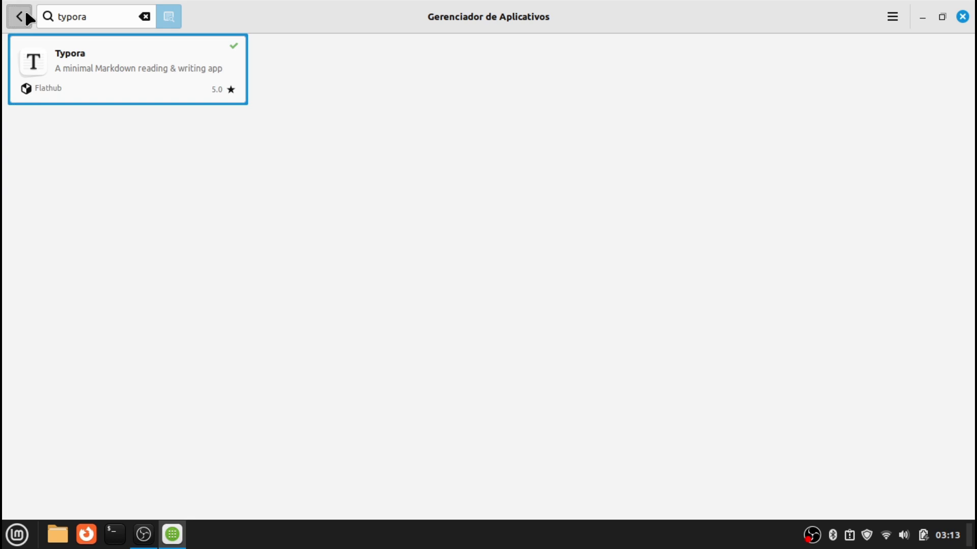
left_click(24, 8)
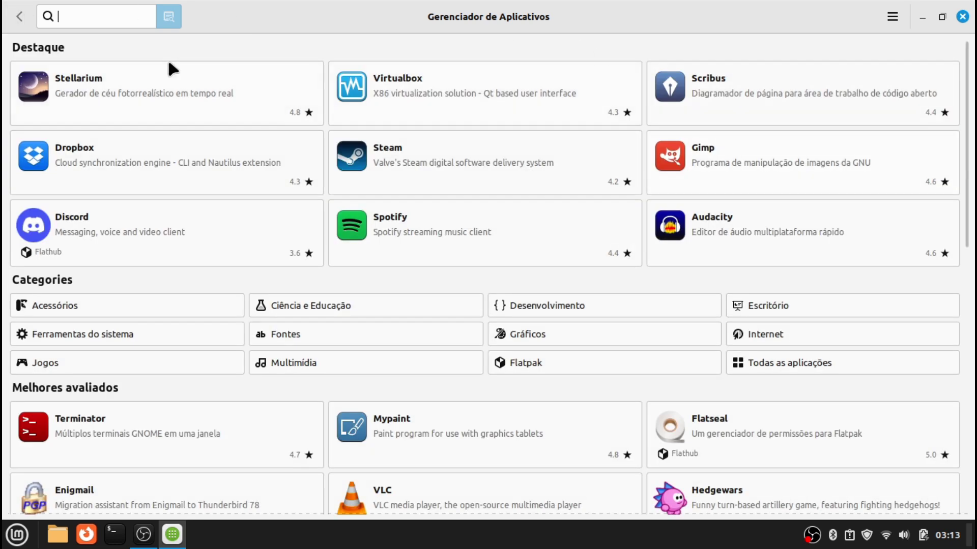
type("git")
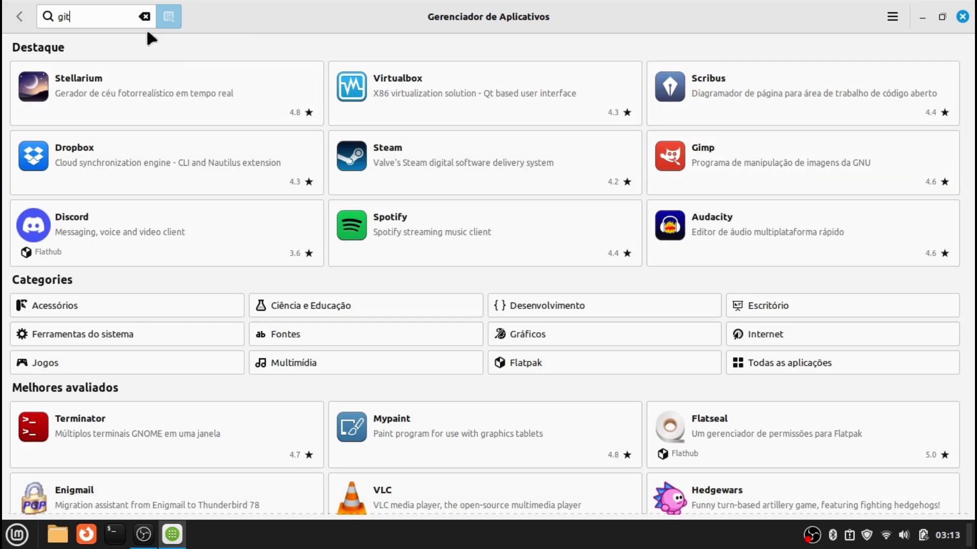
type("hub")
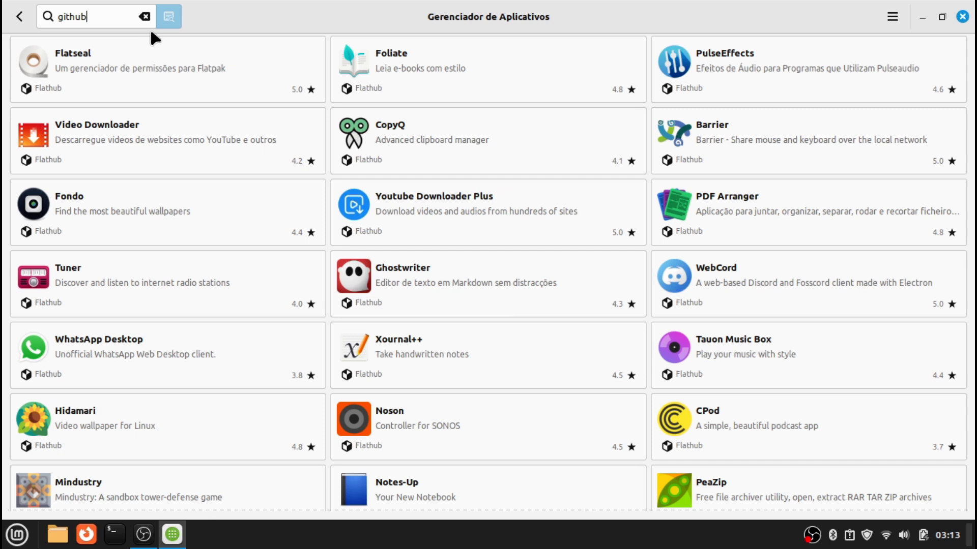
scroll(499, 306, "down", 6)
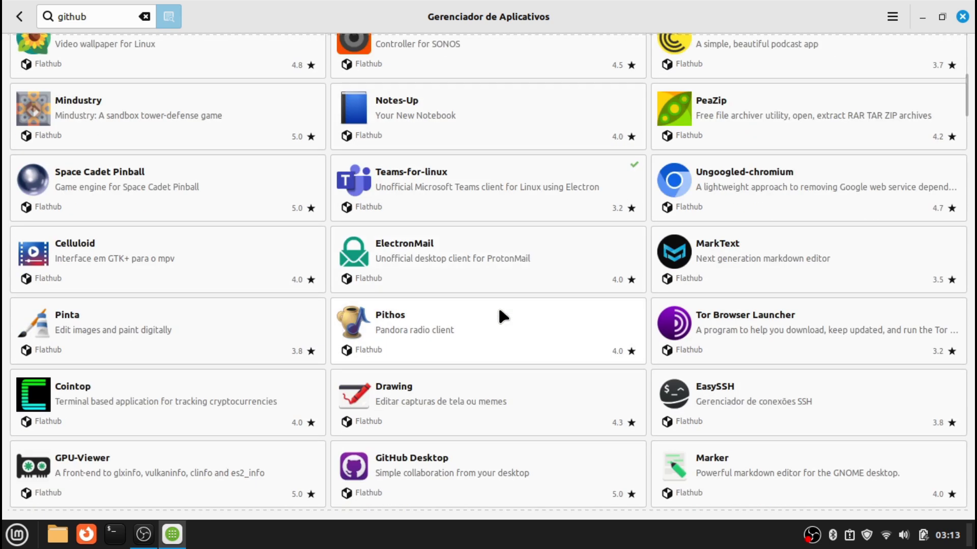
scroll(499, 312, "down", 8)
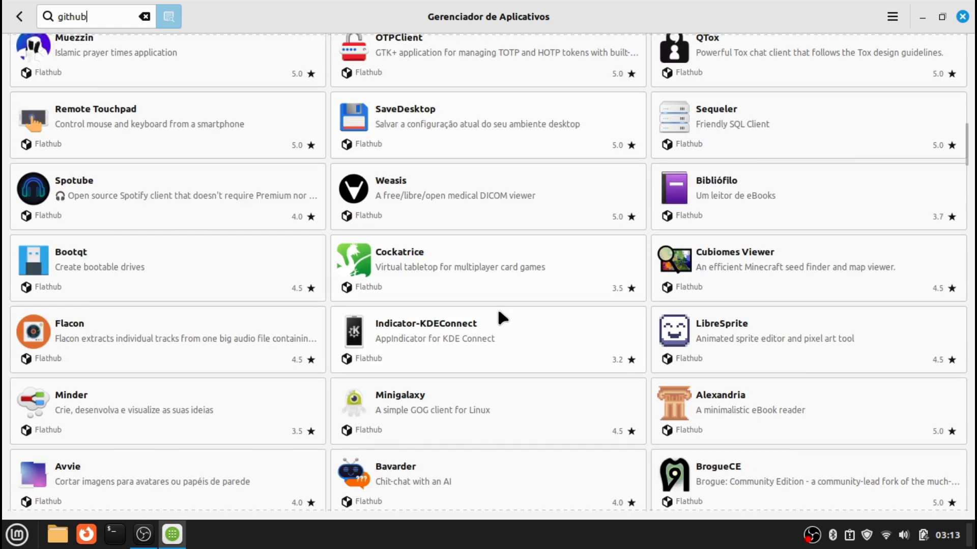
scroll(497, 306, "up", 3)
left_click(433, 143)
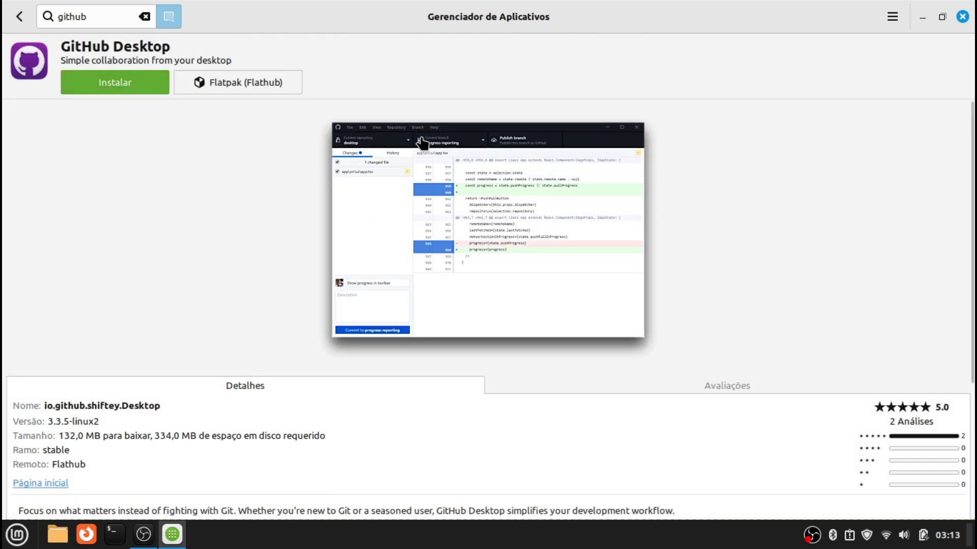
Install GitHub Desktop 3.3.5-linux2 from Flathub and return to the github results
left_click(114, 84)
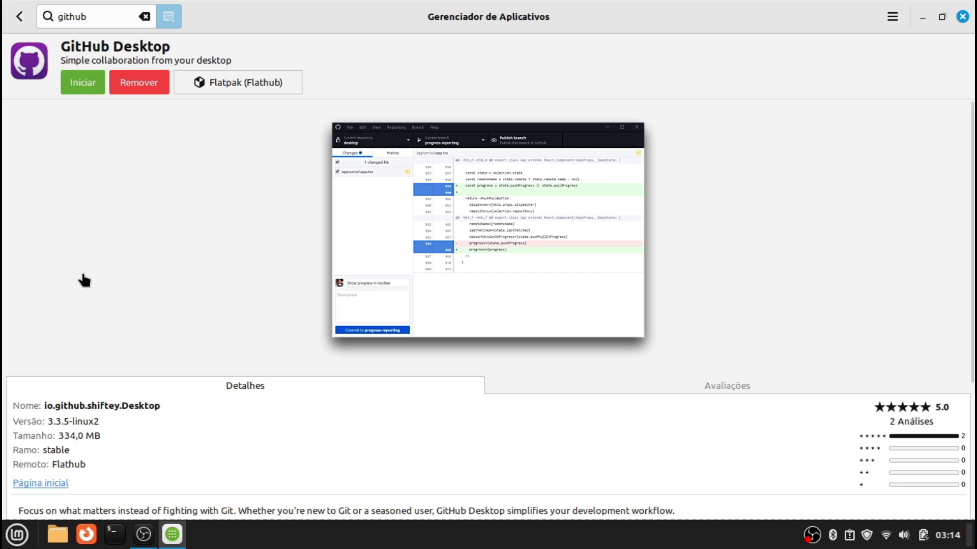
left_click(19, 16)
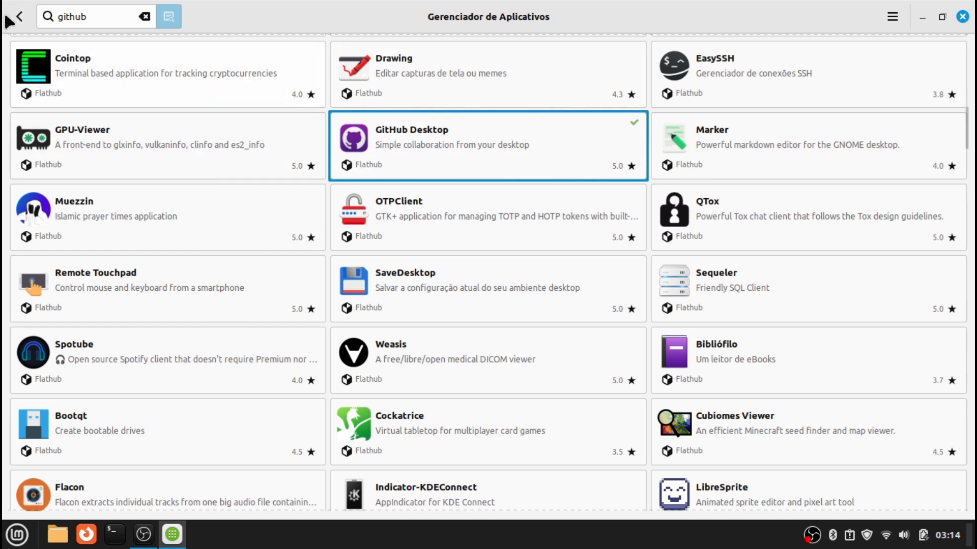
Search for 'vscode', find no matching package, and close the Software Manager
left_click_drag(85, 16, 6, 8)
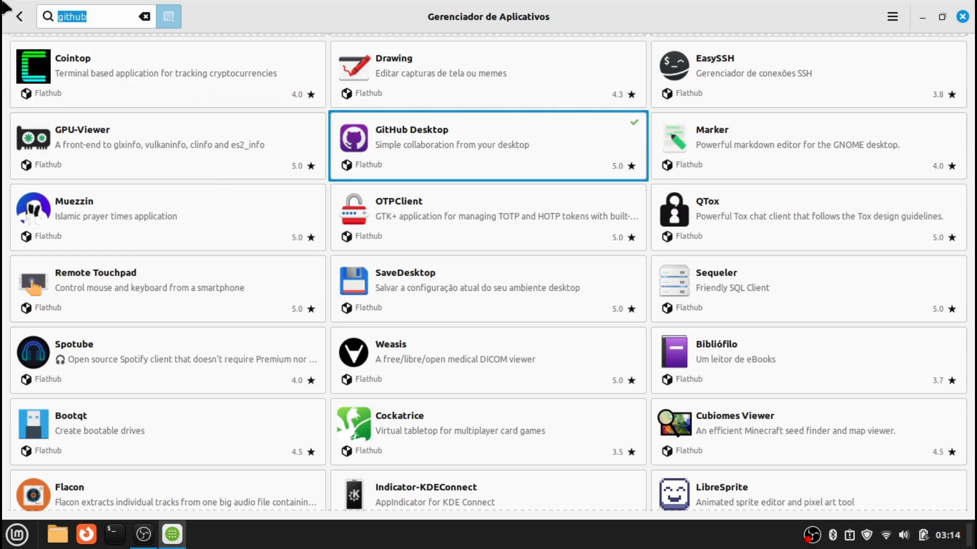
type("vscoid")
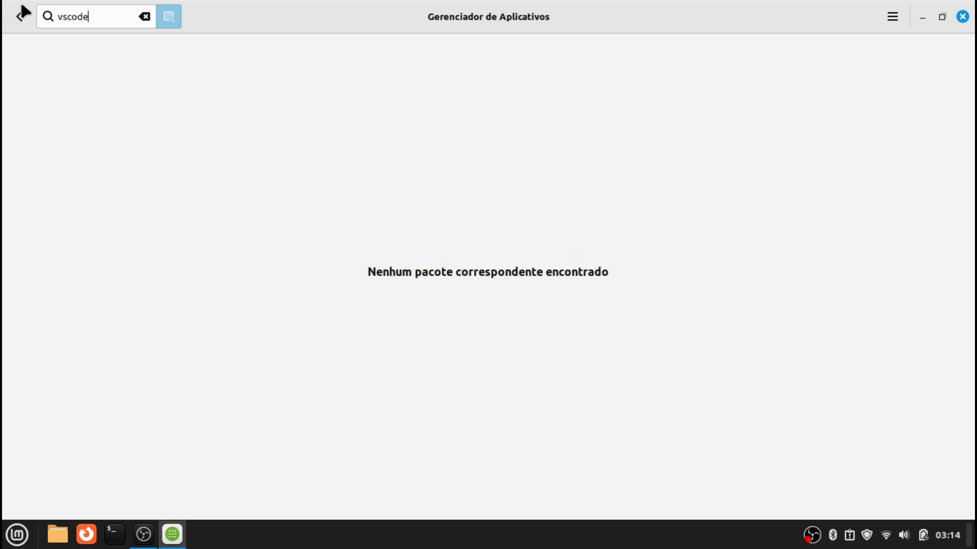
double_click(101, 15)
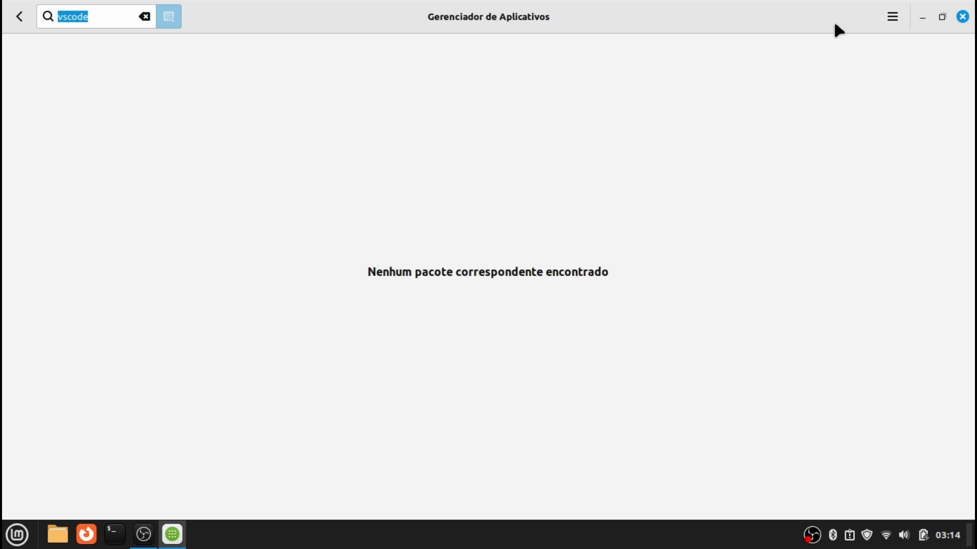
left_click(963, 17)
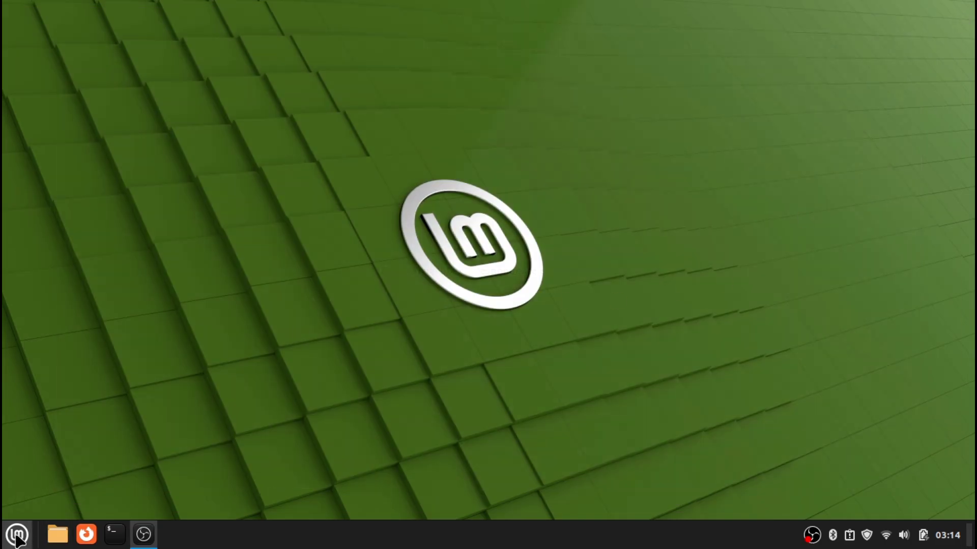
Open and close Firefox, then unpin its launcher from the panel
left_click(86, 534)
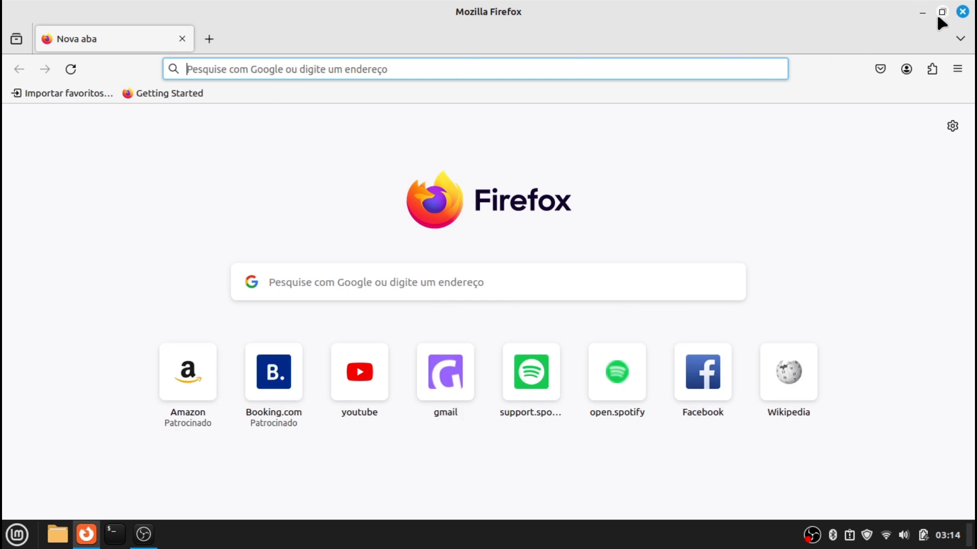
left_click(962, 16)
right_click(81, 529)
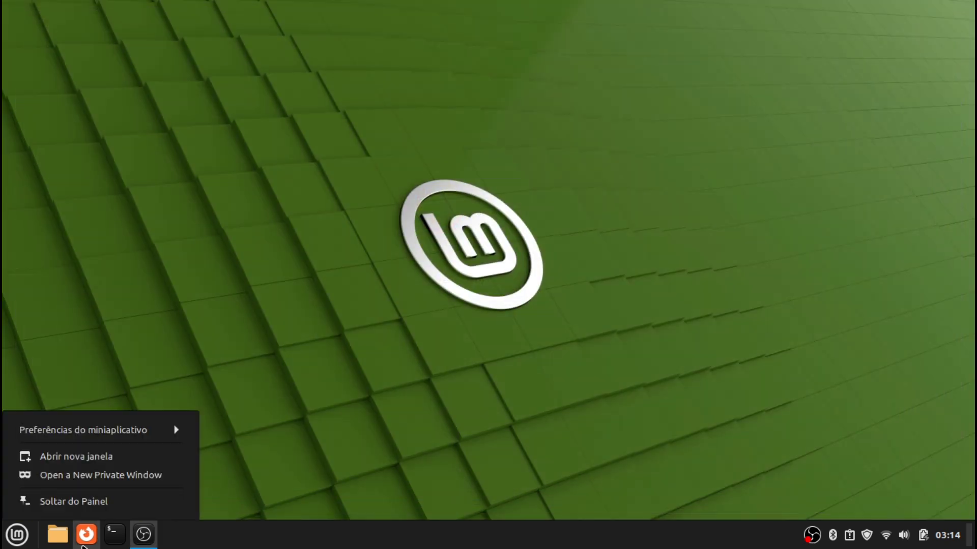
left_click(75, 501)
Launch Chromium from the Mint menu's Internet category
left_click(17, 535)
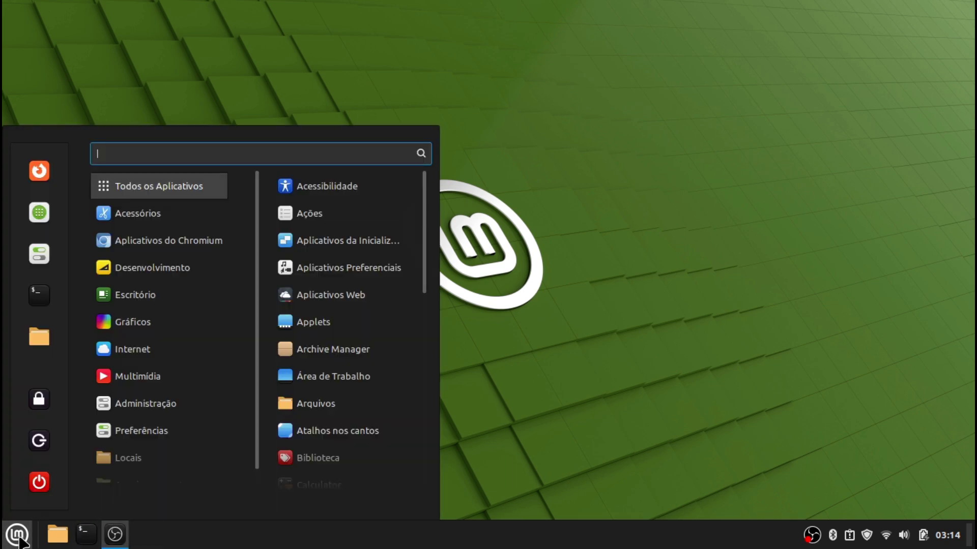
mouse_move(144, 334)
mouse_move(151, 244)
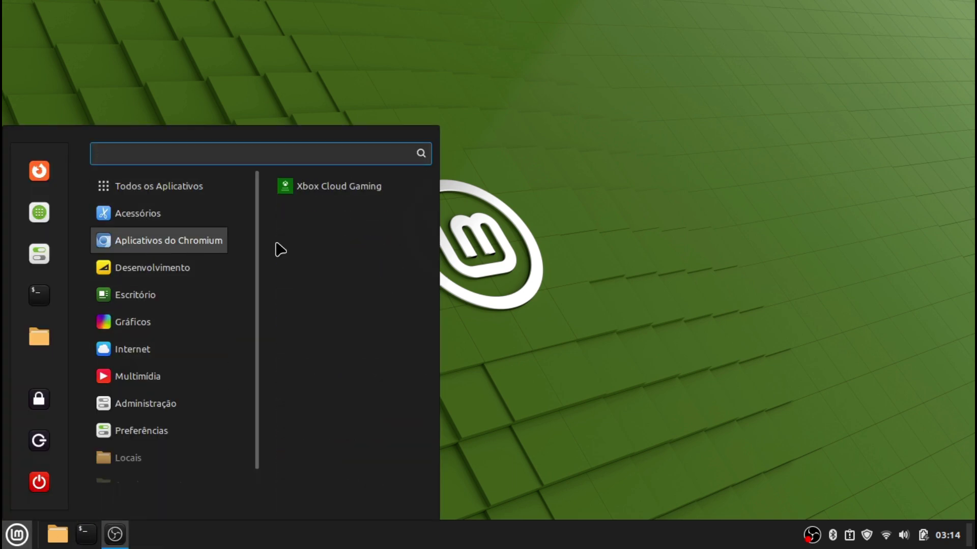
mouse_move(155, 351)
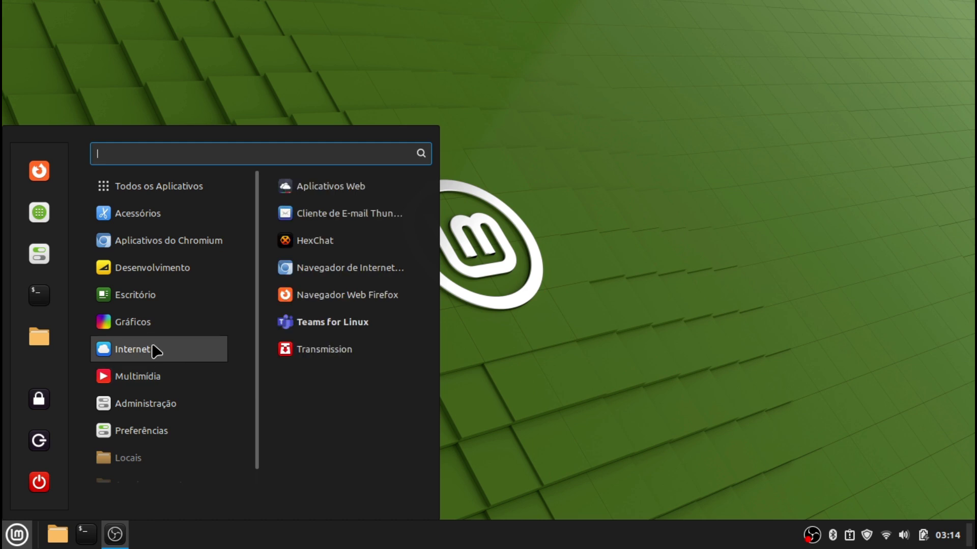
left_click(392, 270)
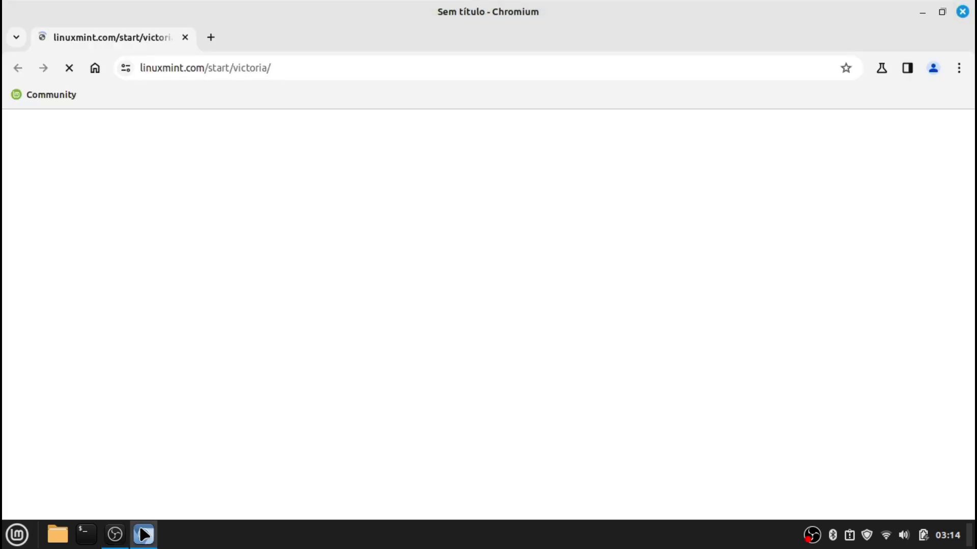
Pin Chromium to the panel and move its launcher to the first position
right_click(145, 534)
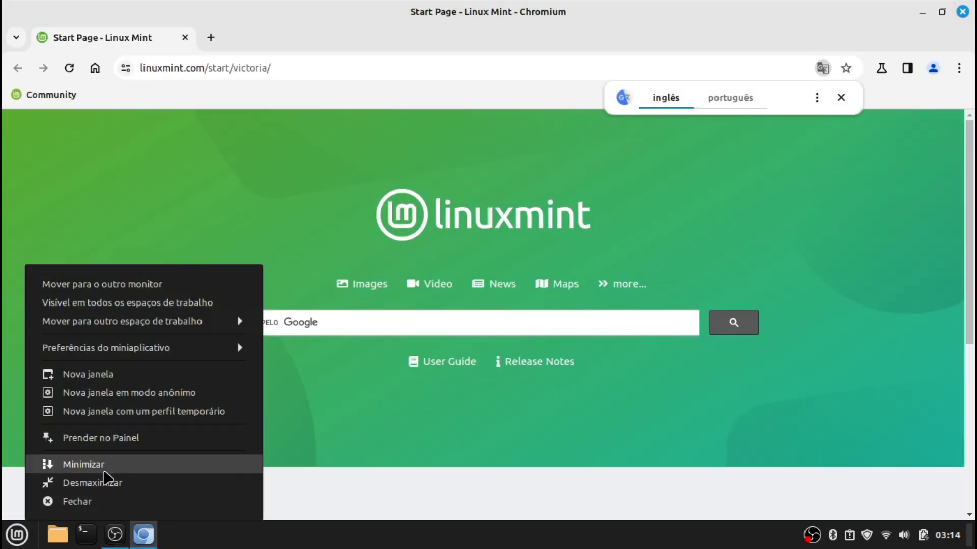
left_click(106, 439)
left_click_drag(114, 534, 54, 533)
Search 'visual studio code', accept cookies on code.visualstudio.com, and download the .deb package
left_click(264, 69)
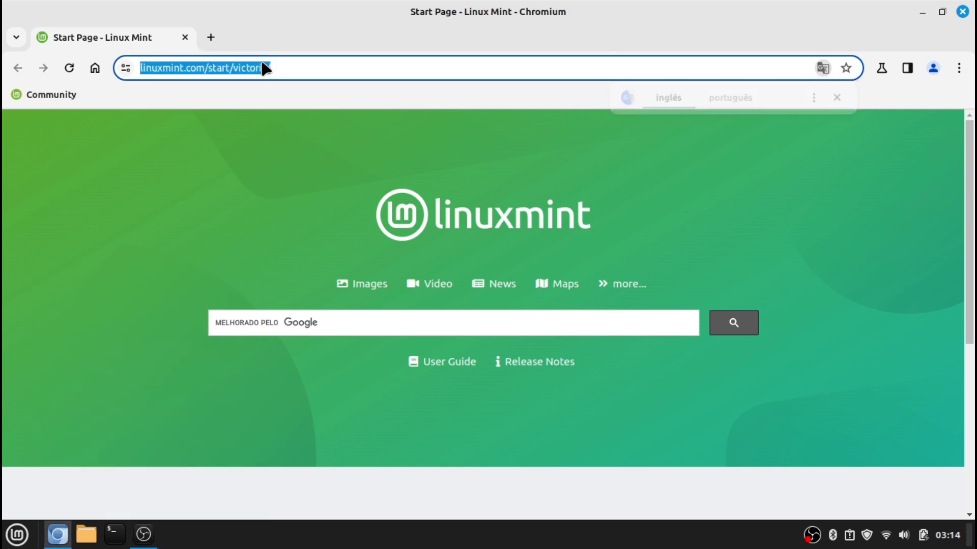
type("visua")
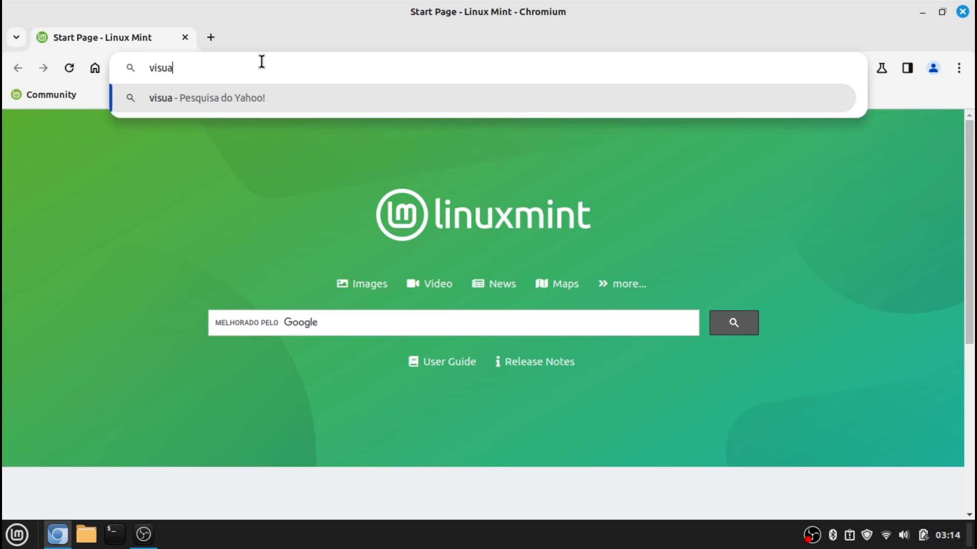
type("l studio code")
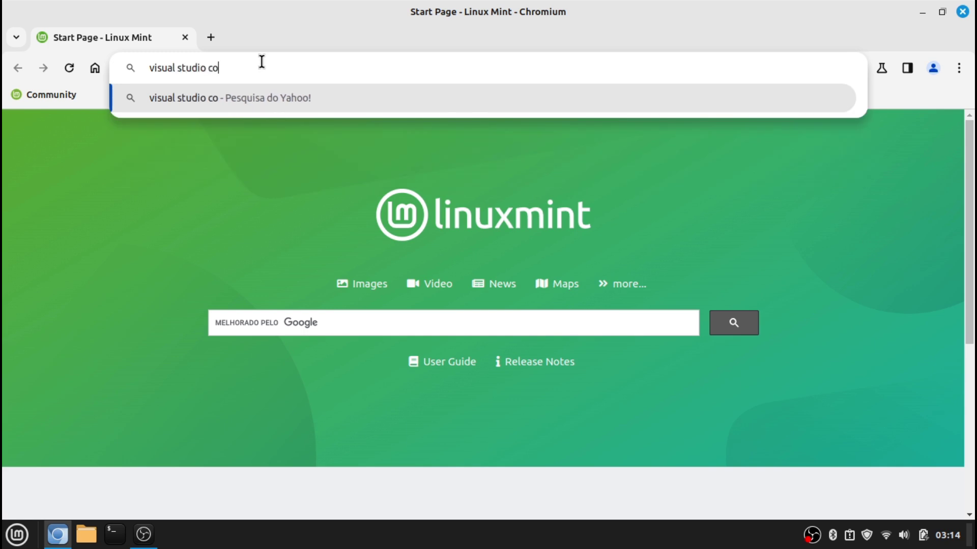
key("Return")
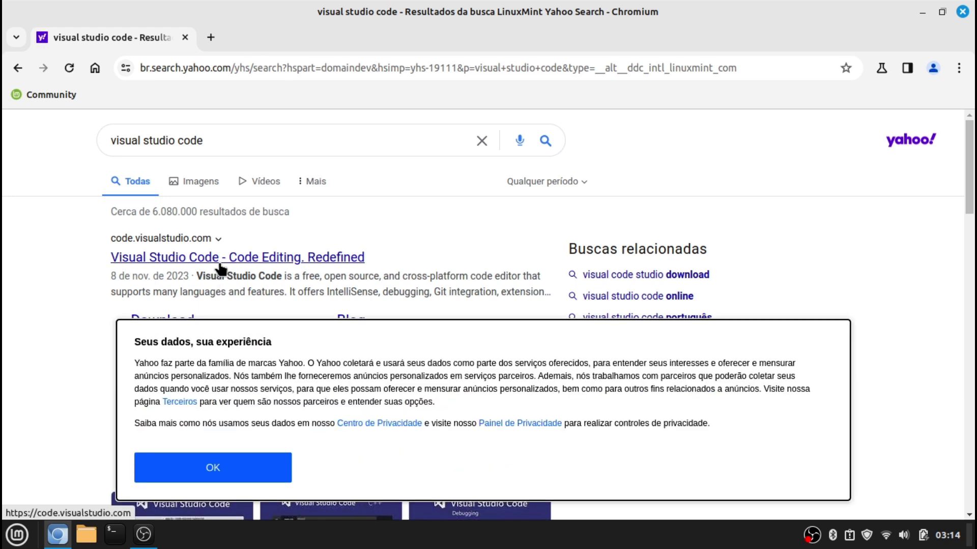
left_click(222, 269)
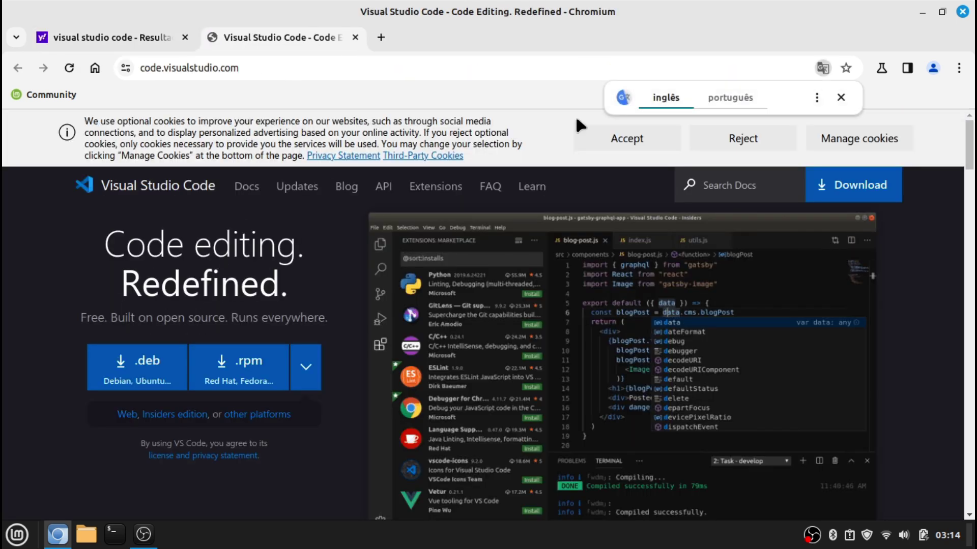
left_click(661, 139)
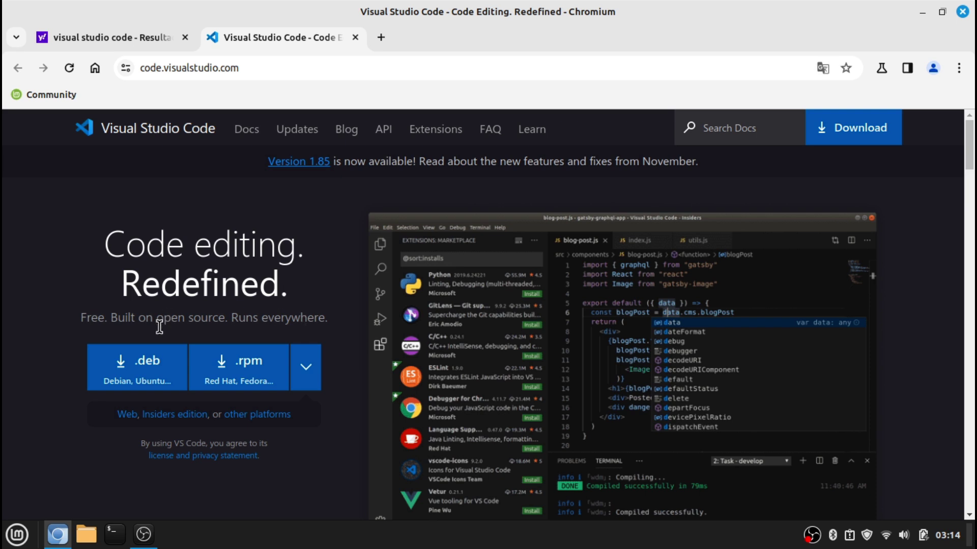
left_click(145, 366)
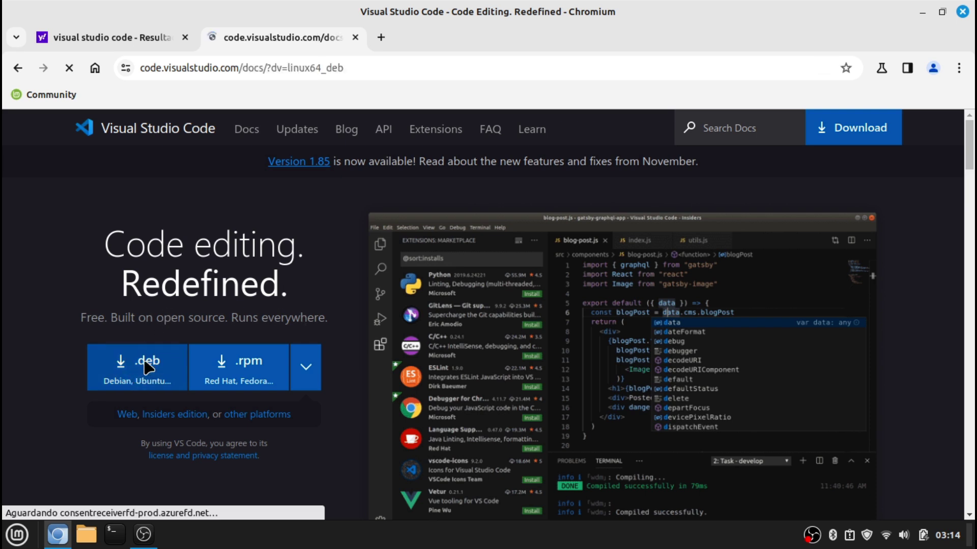
scroll(386, 313, "down", 3)
scroll(387, 313, "down", 8)
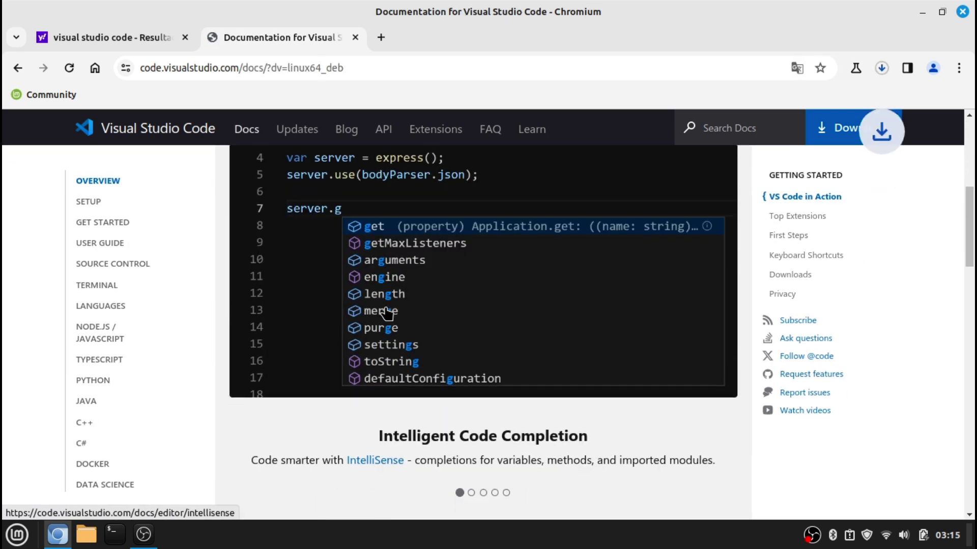
scroll(384, 301, "up", 6)
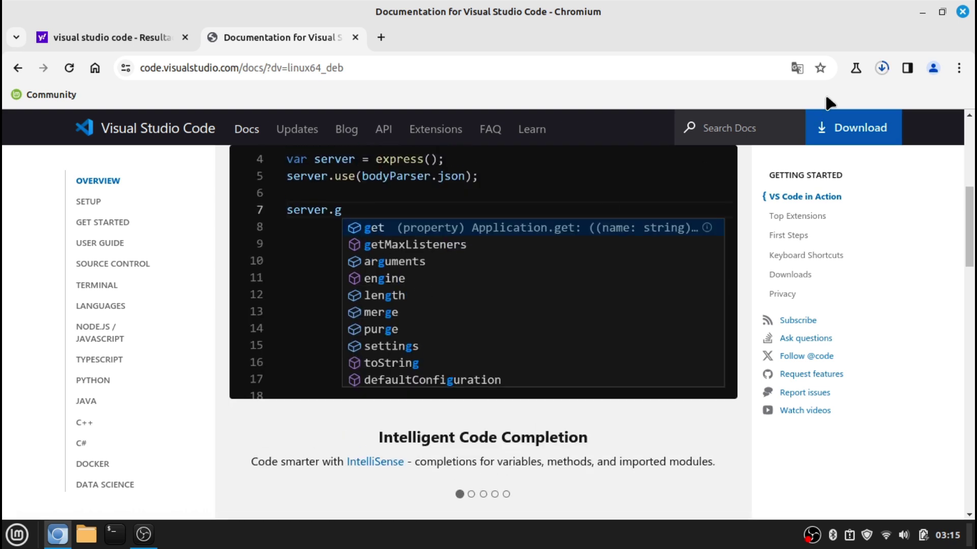
left_click(880, 69)
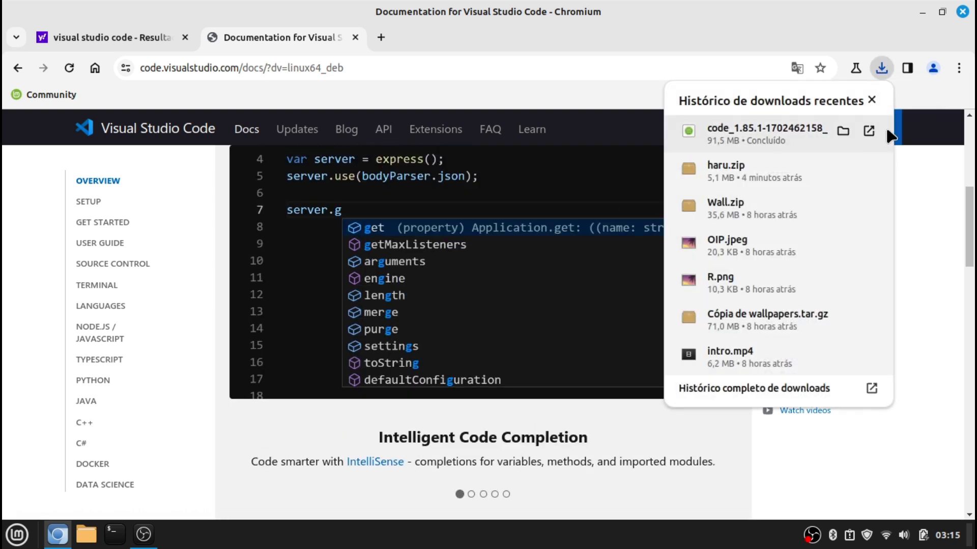
Install the downloaded Visual Studio Code 1.85.1 .deb via the Package Installer, authenticating with the password
left_click(843, 131)
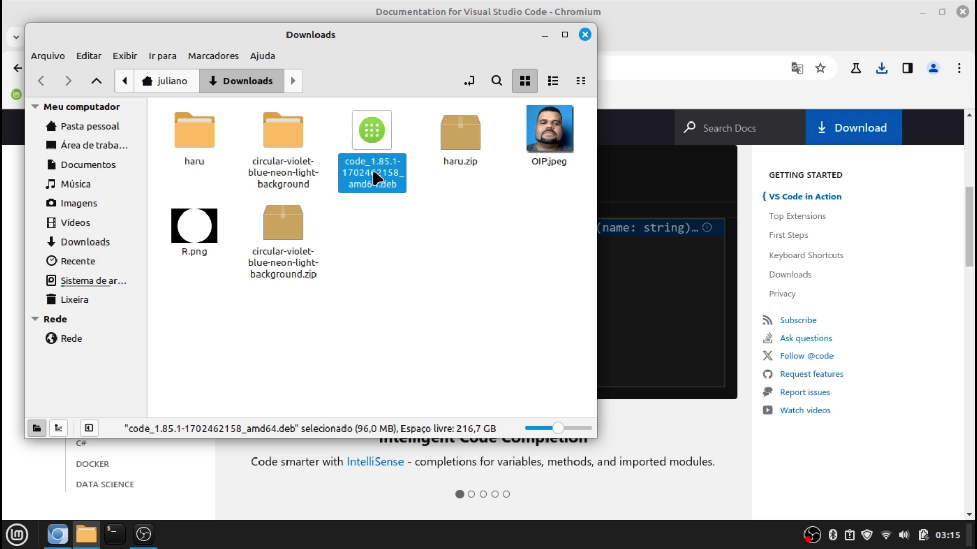
double_click(374, 173)
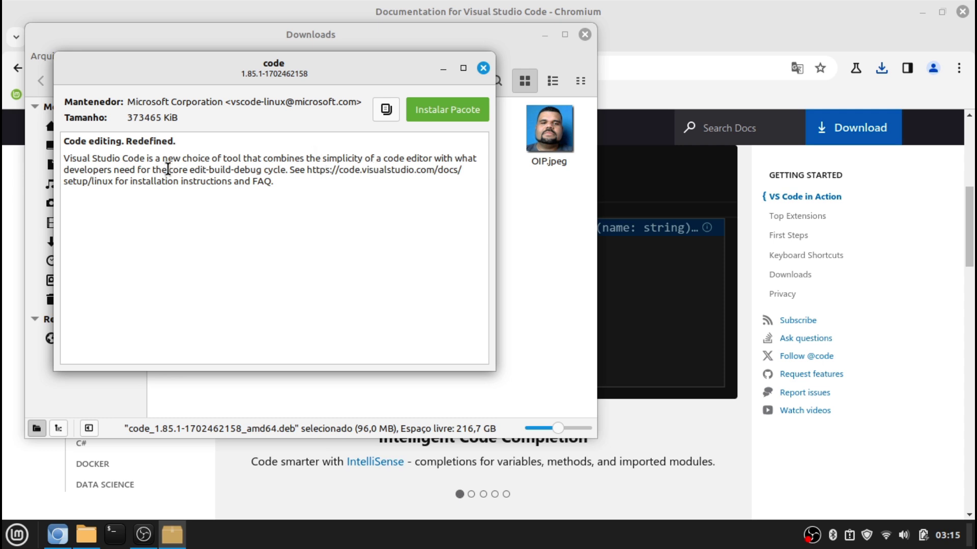
left_click(442, 113)
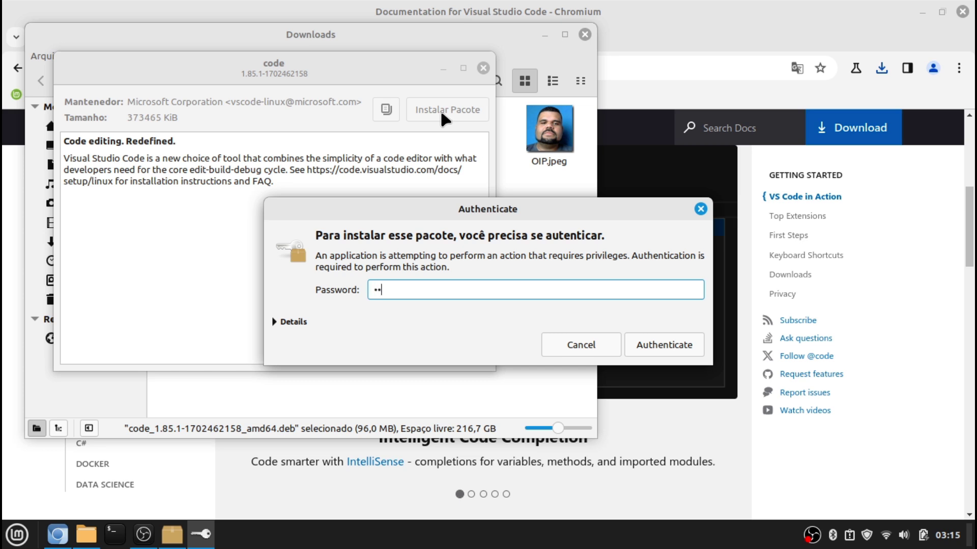
key("Return")
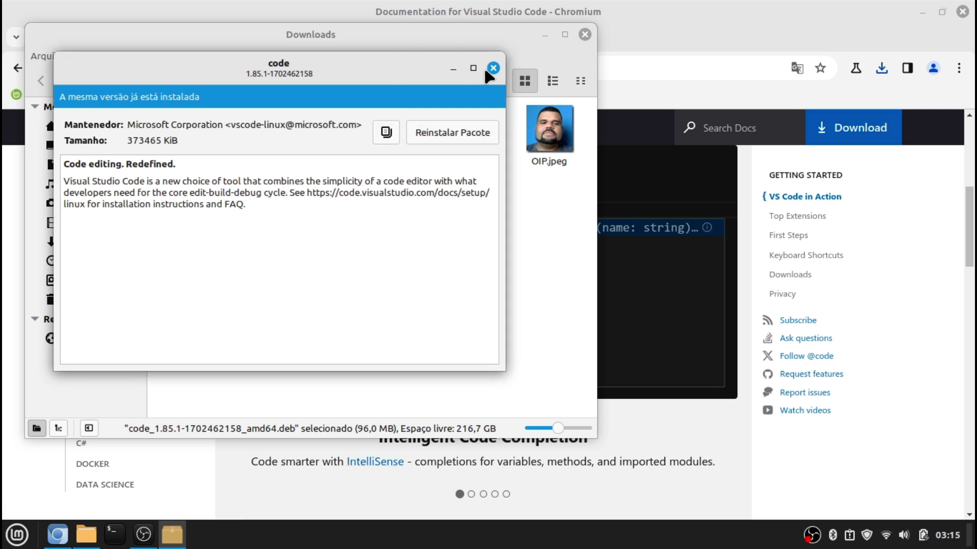
left_click(483, 67)
Launch Visual Studio Code via menu search 'visu', install the Portuguese (Brazil) language pack, restart, then close it
left_click(585, 34)
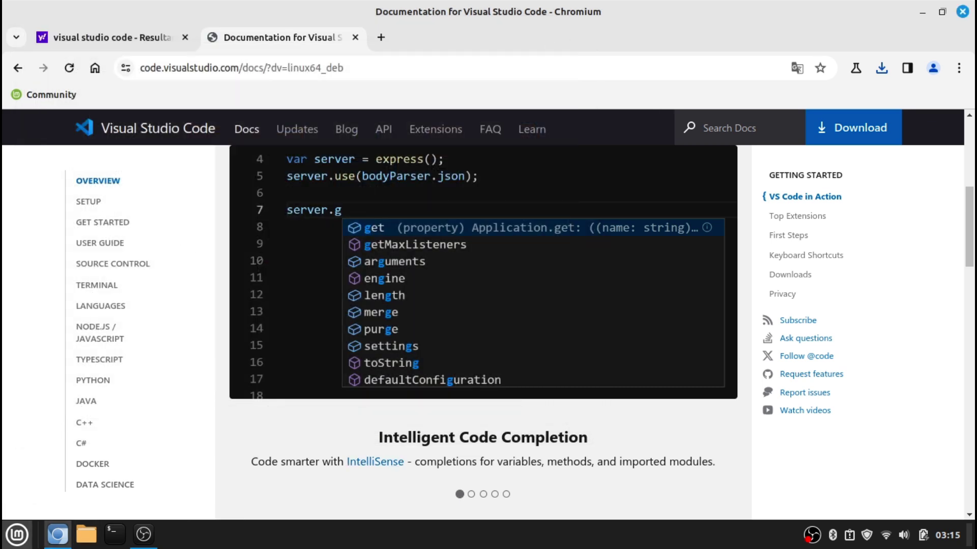
left_click(17, 534)
mouse_move(181, 294)
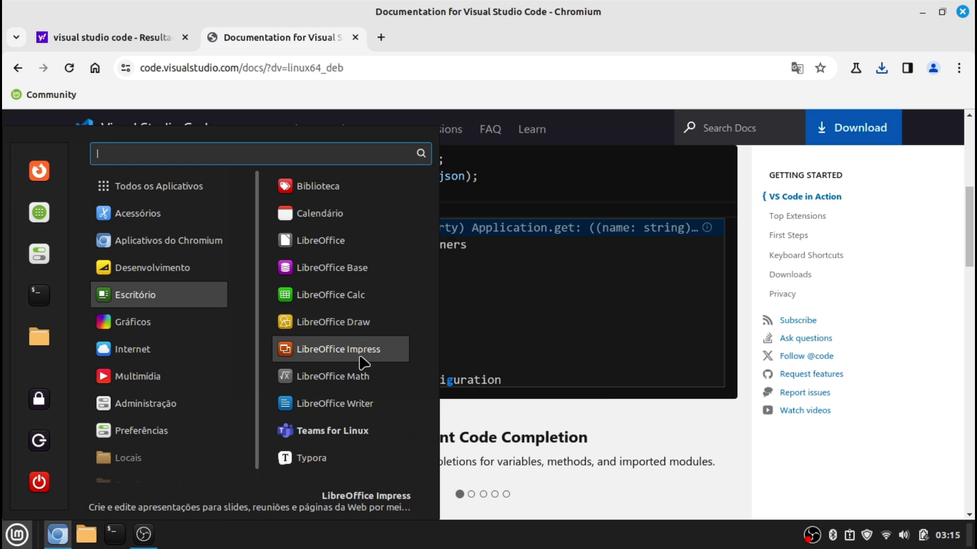
mouse_move(180, 221)
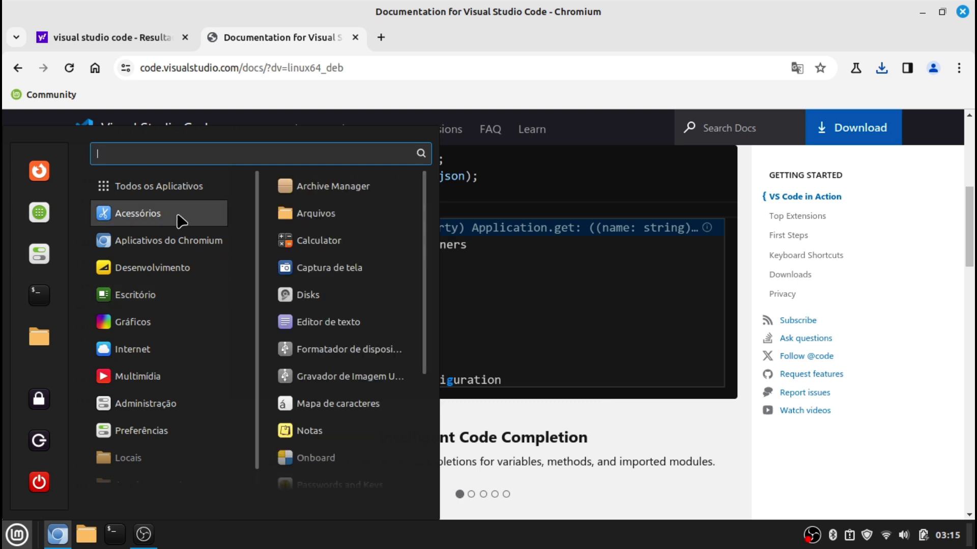
type("visu")
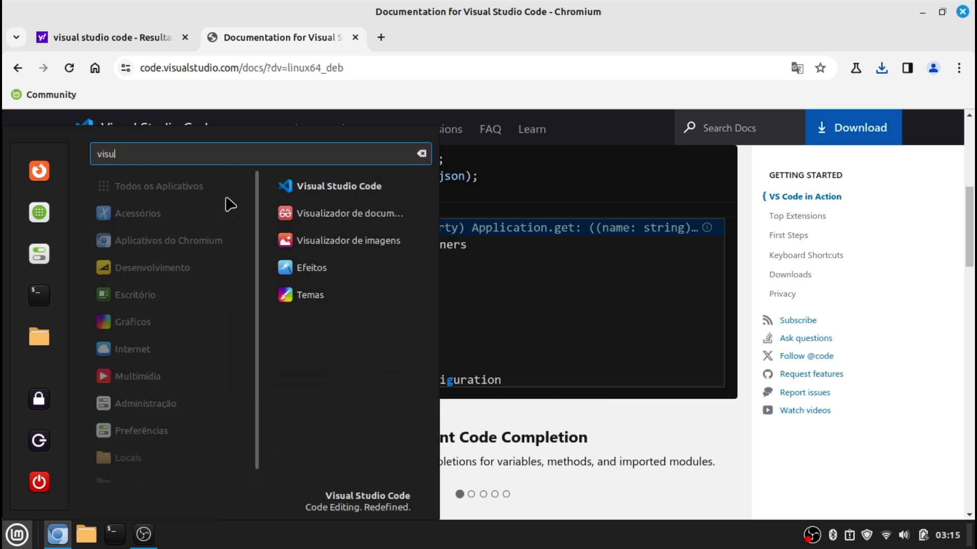
left_click(306, 191)
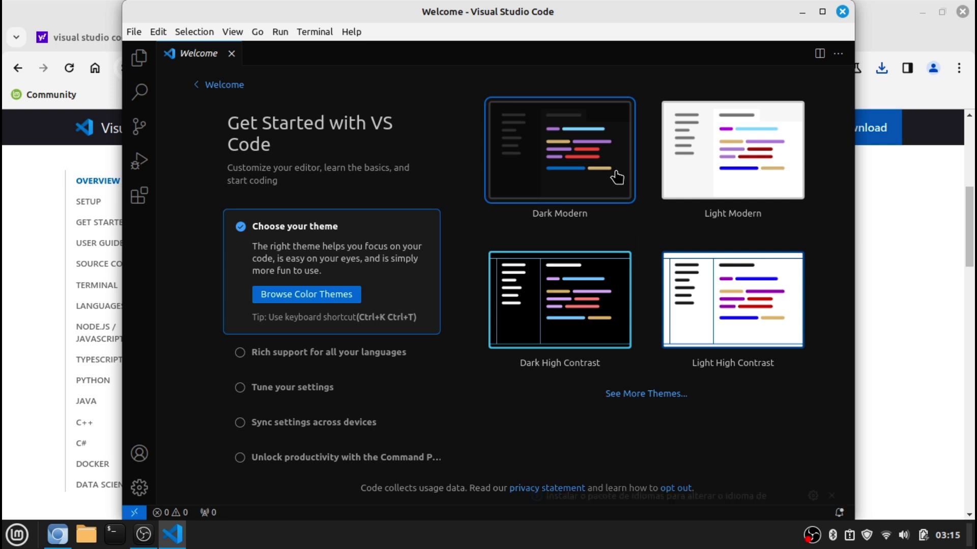
left_click(744, 478)
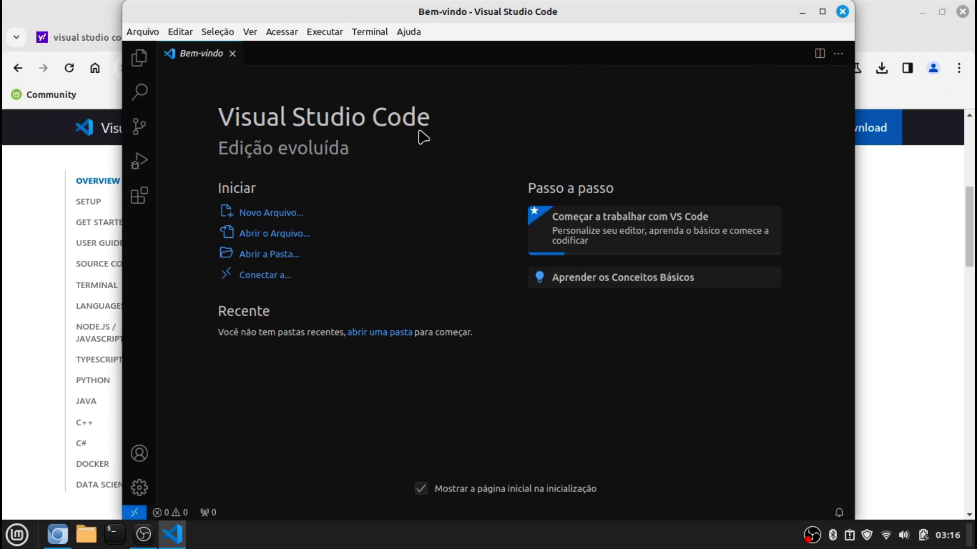
left_click(843, 11)
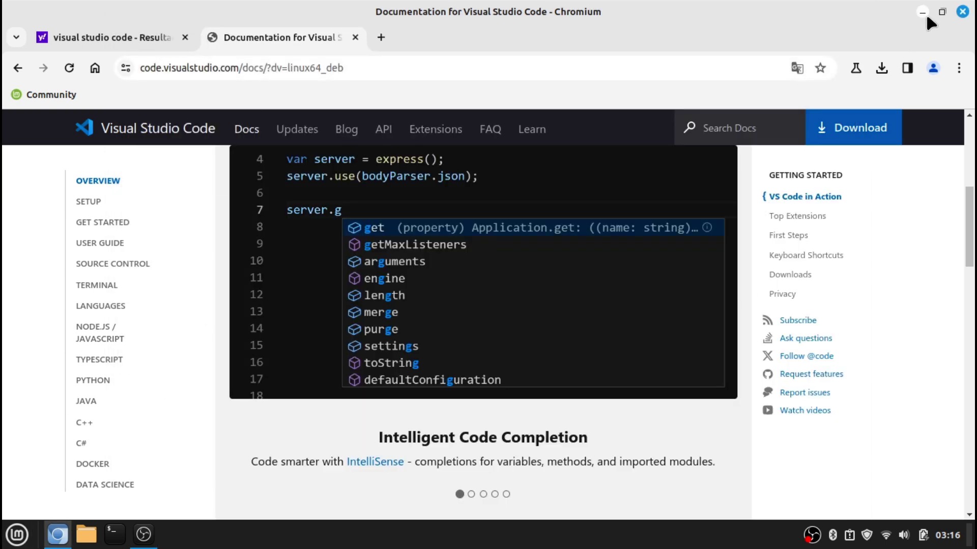
Launch the Software Manager from the menu and close Chromium
left_click(3, 535)
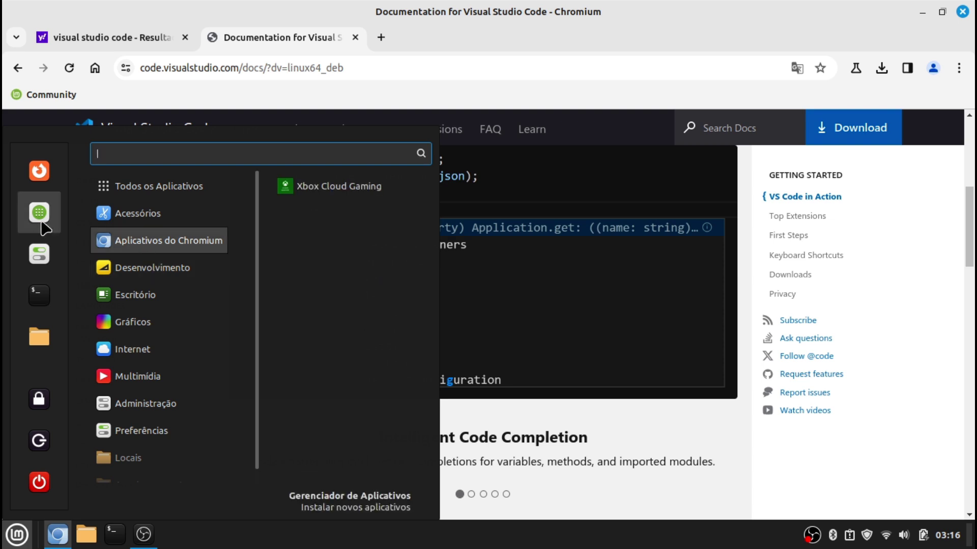
left_click(39, 216)
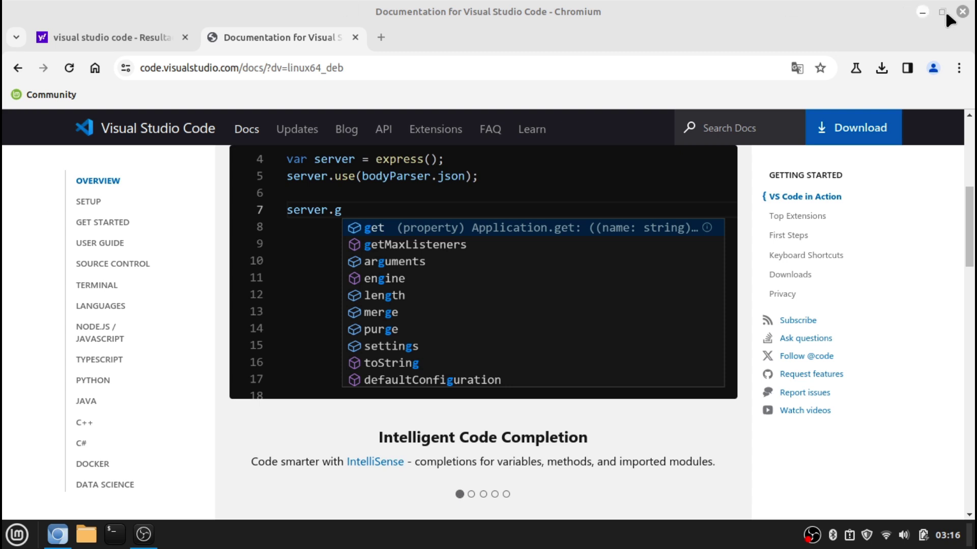
left_click(962, 11)
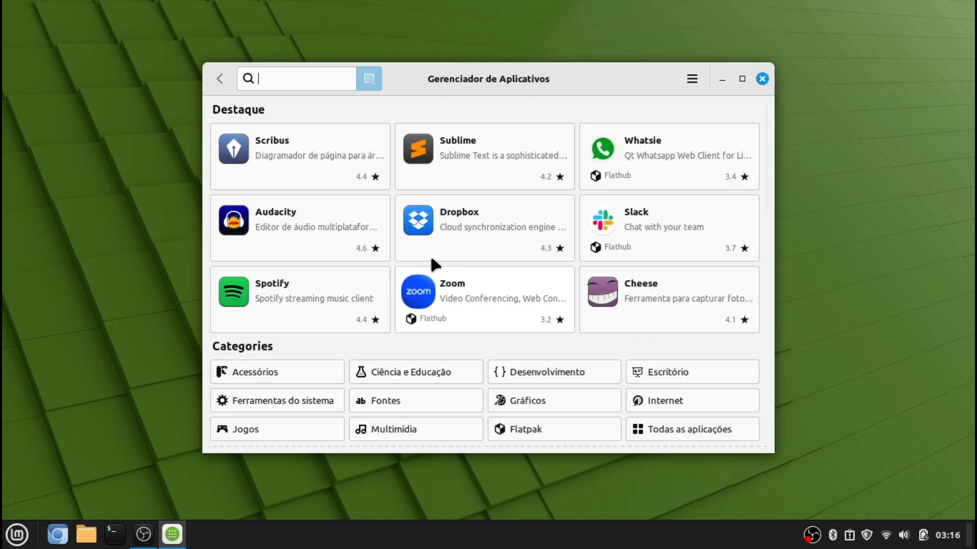
Search 'virtualbox', install Virtualbox (base) with its extra packages after authenticating, then close Software Manager
type("virtualbox")
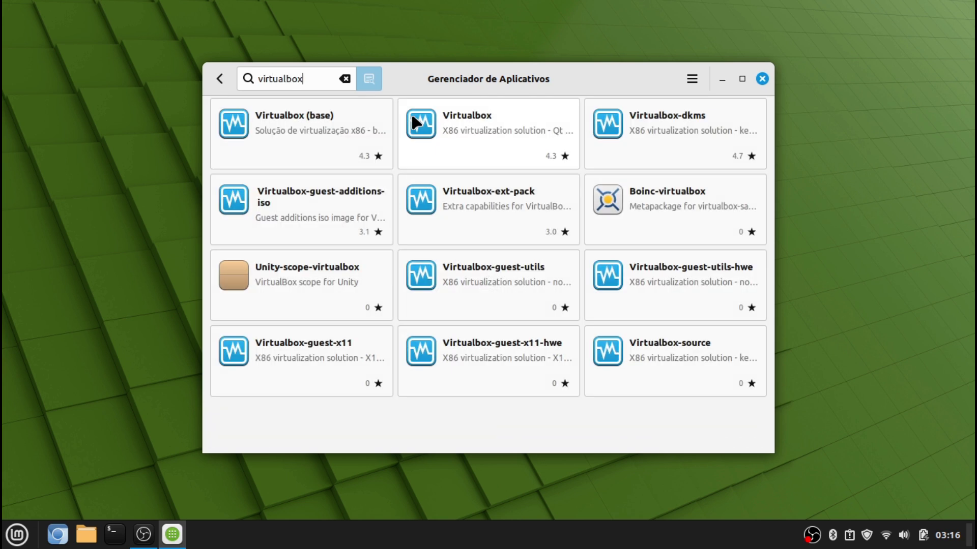
left_click(289, 130)
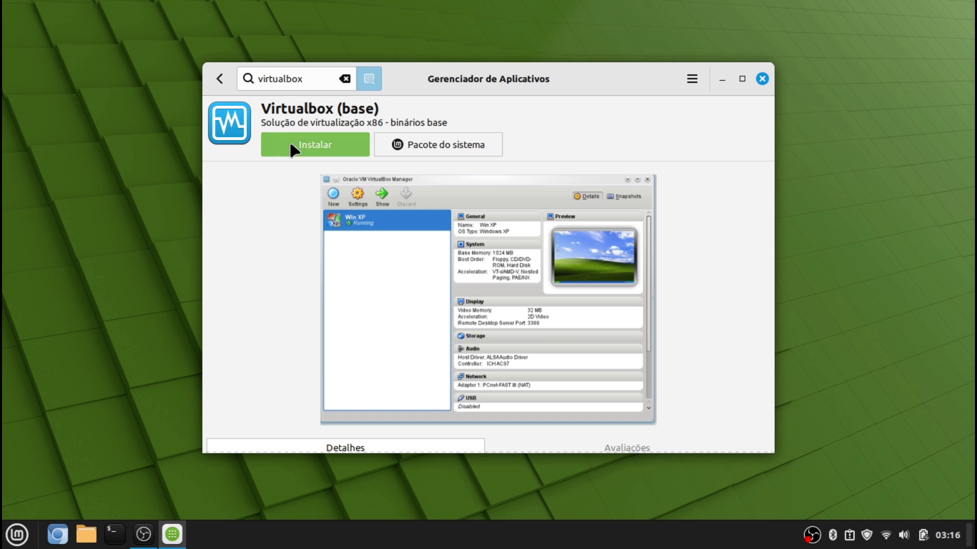
left_click(292, 148)
left_click(624, 398)
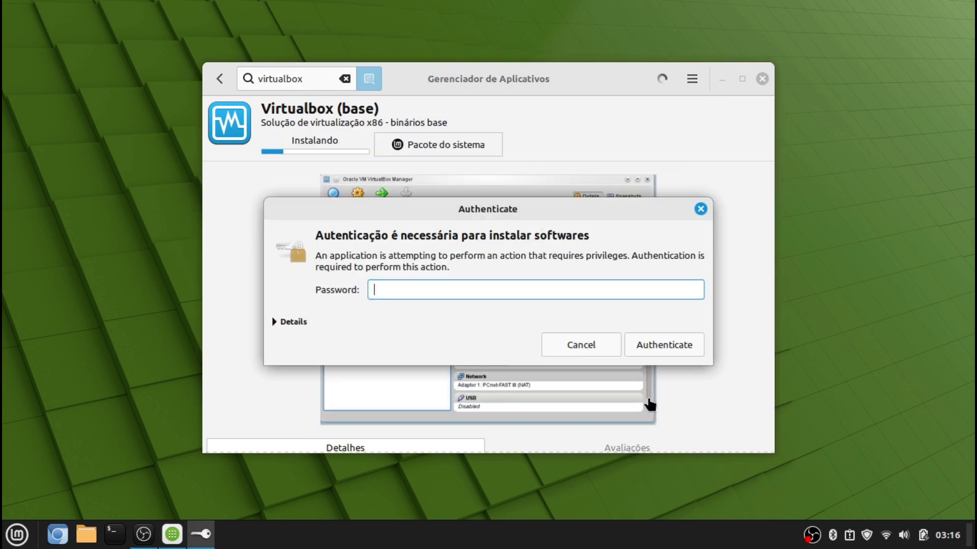
type("******")
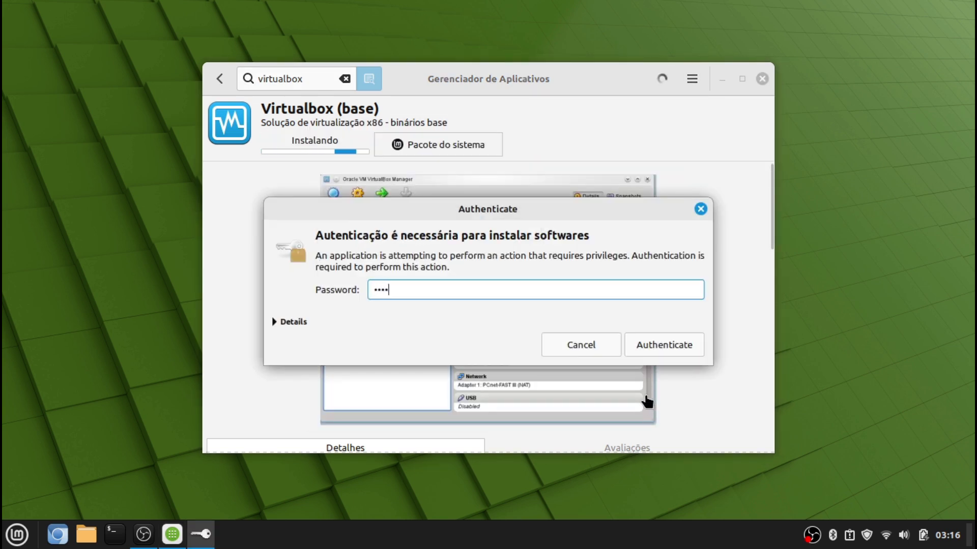
key("Return")
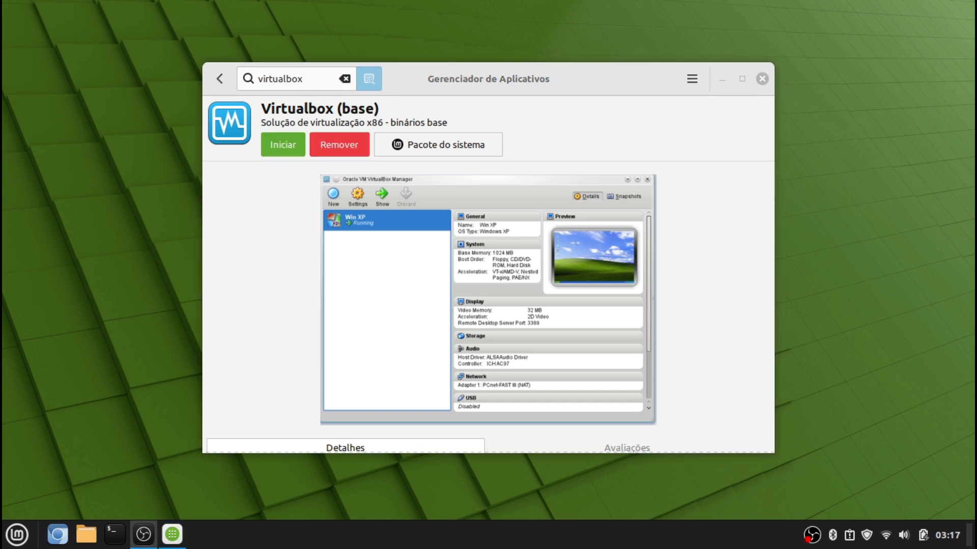
left_click(763, 78)
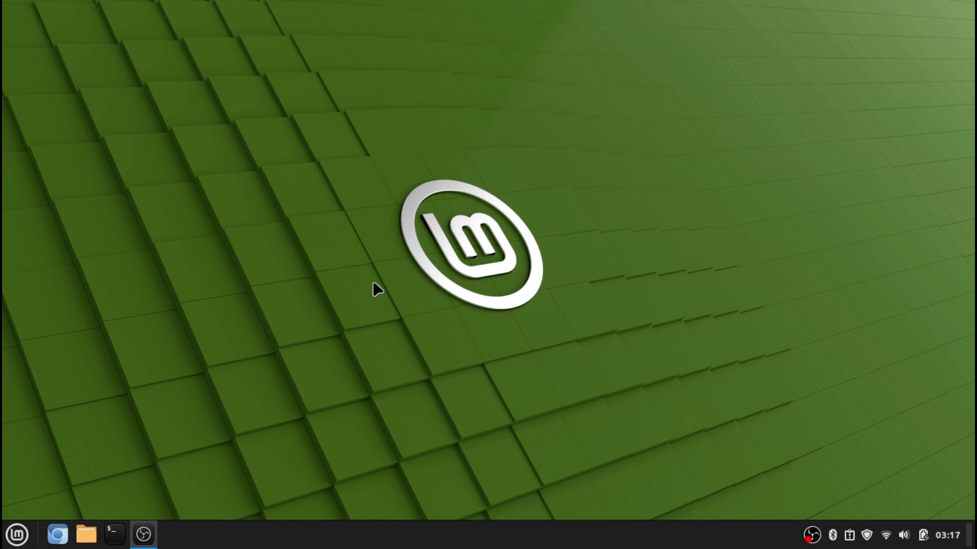
Look through the 7 items in Downloads, close it, and reopen the home folder from the menu
left_click(84, 539)
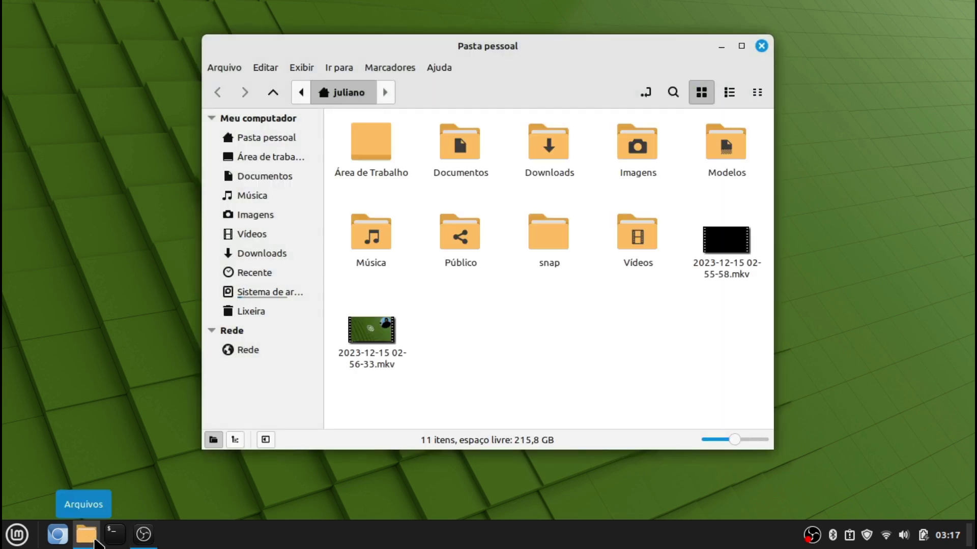
mouse_move(98, 534)
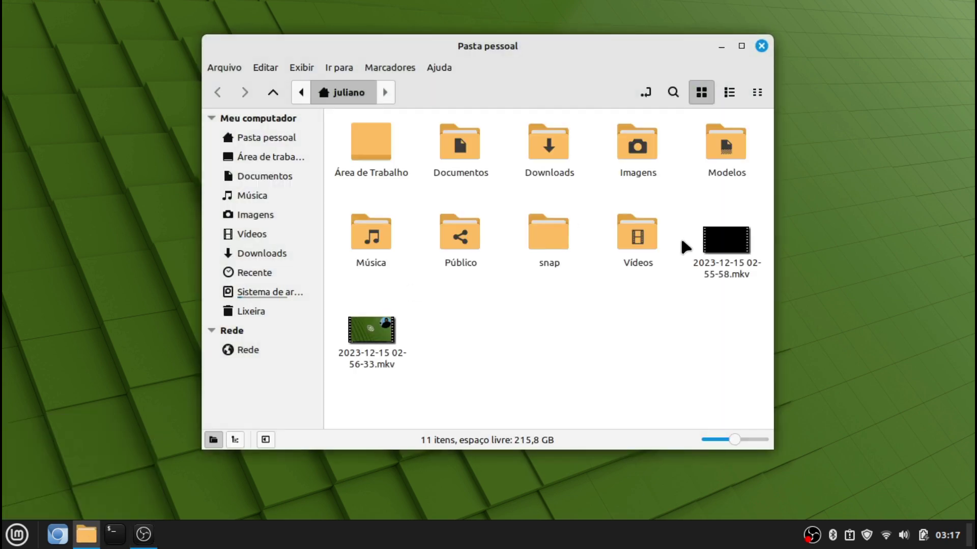
double_click(529, 159)
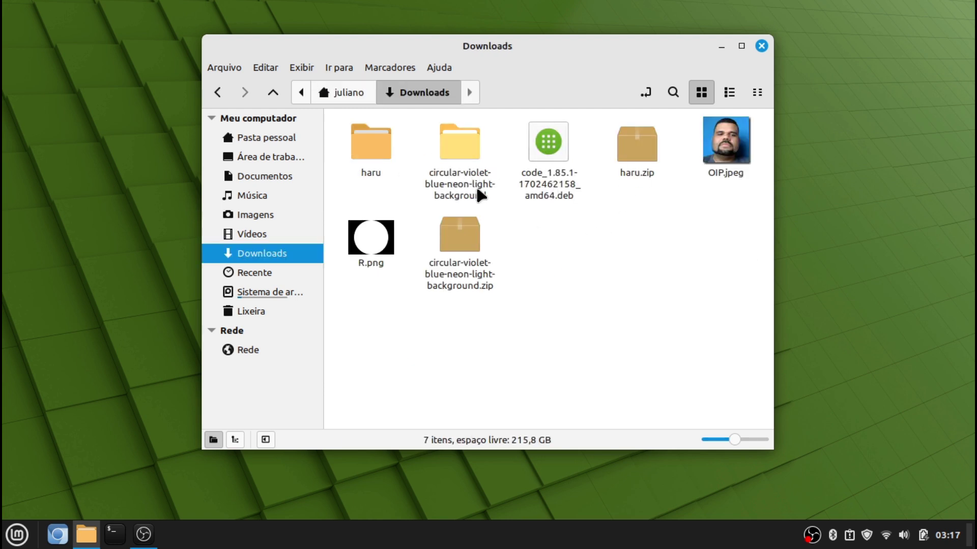
left_click(762, 47)
left_click(11, 530)
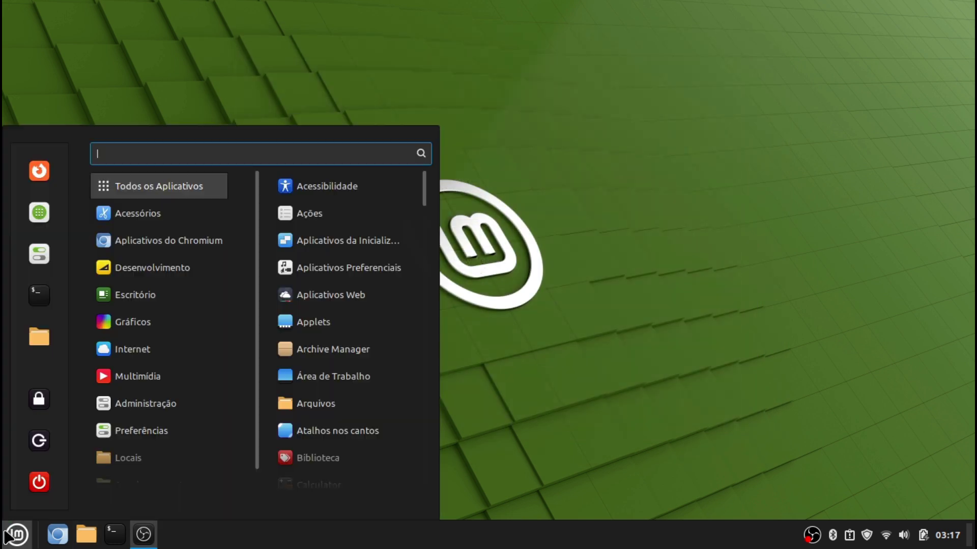
left_click(39, 337)
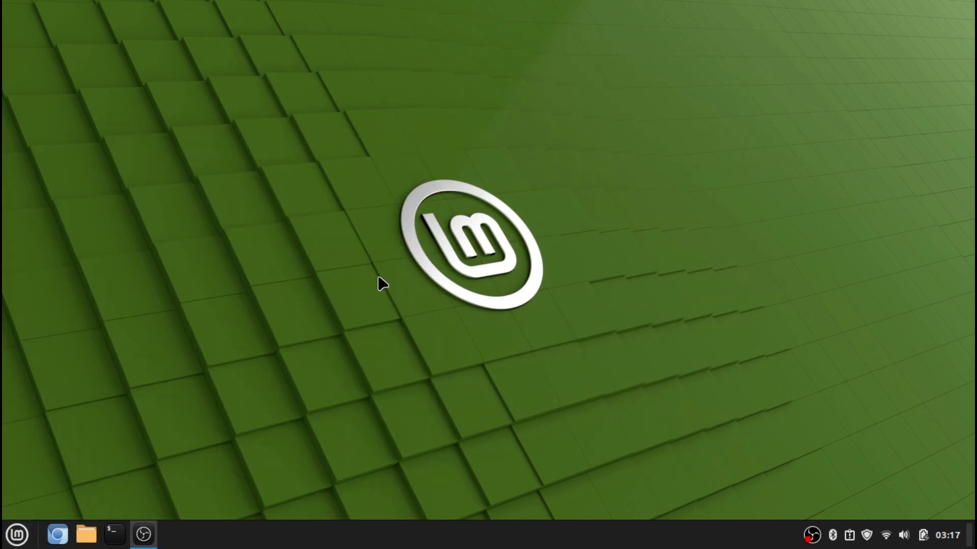
Close the home folder and launch Contas Online by searching 'cont' in the menu
left_click(762, 46)
key("super")
type("cont")
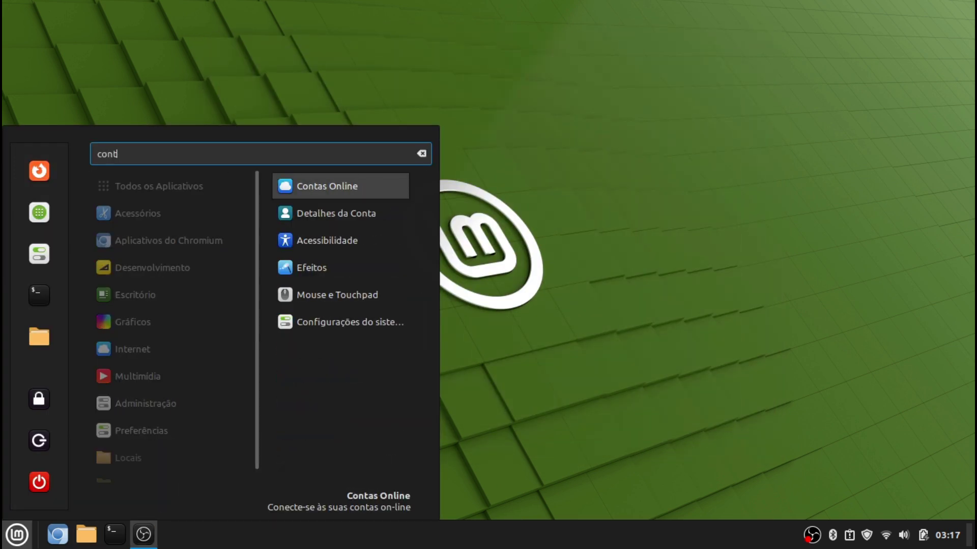
left_click(382, 198)
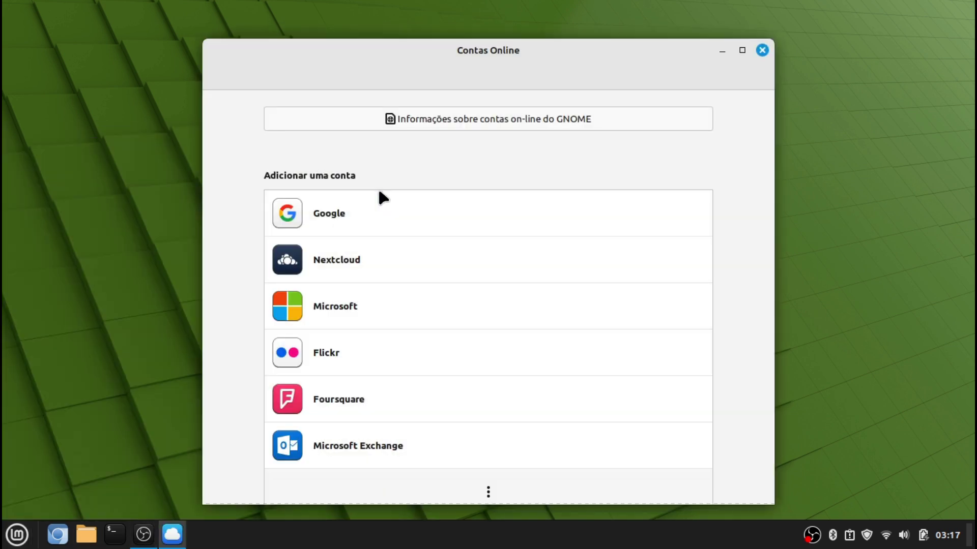
Add a Google account by entering the Gmail address and signing in
left_click(396, 214)
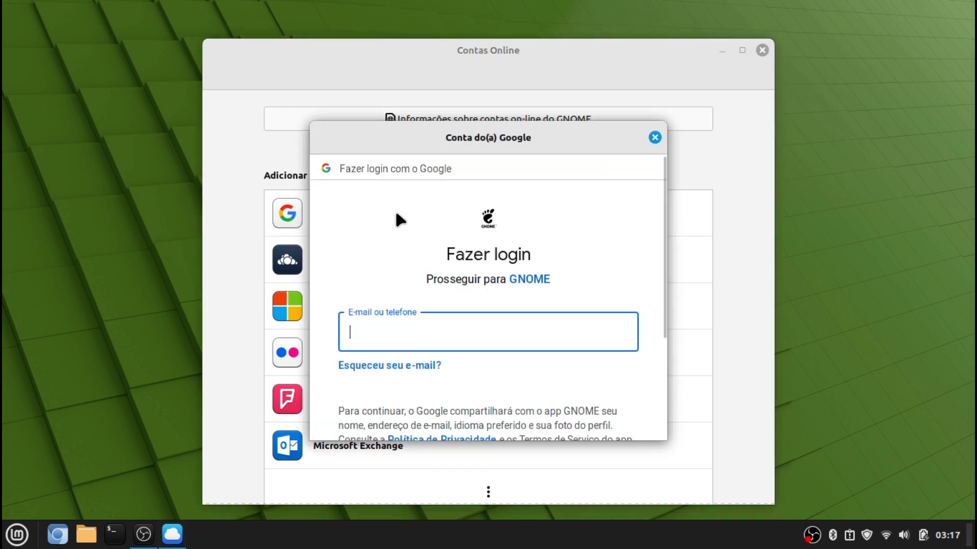
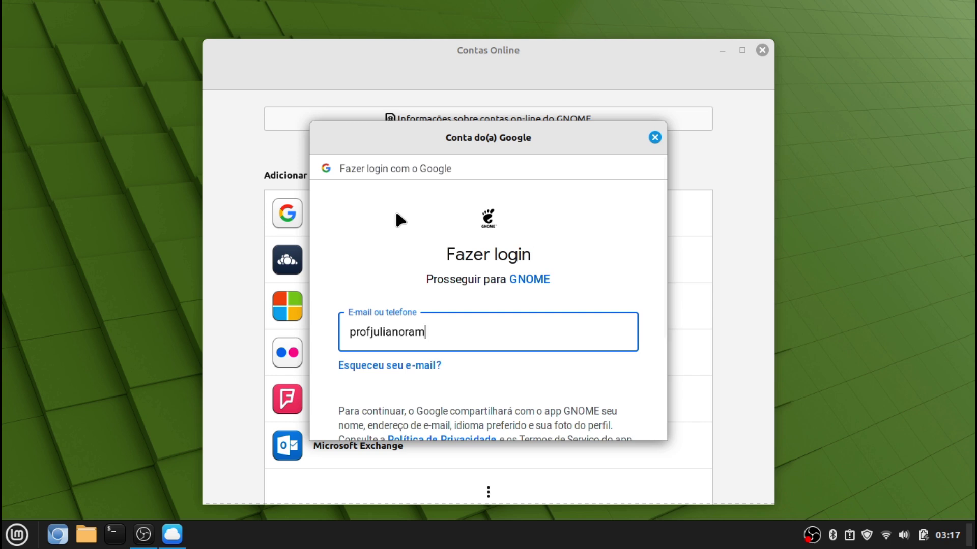
key("Return")
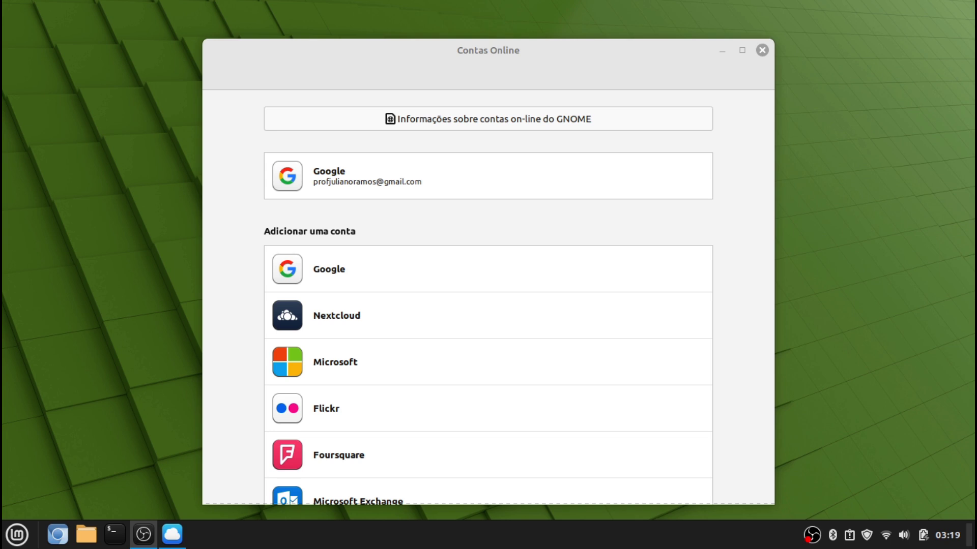
scroll(426, 194, "down", 3)
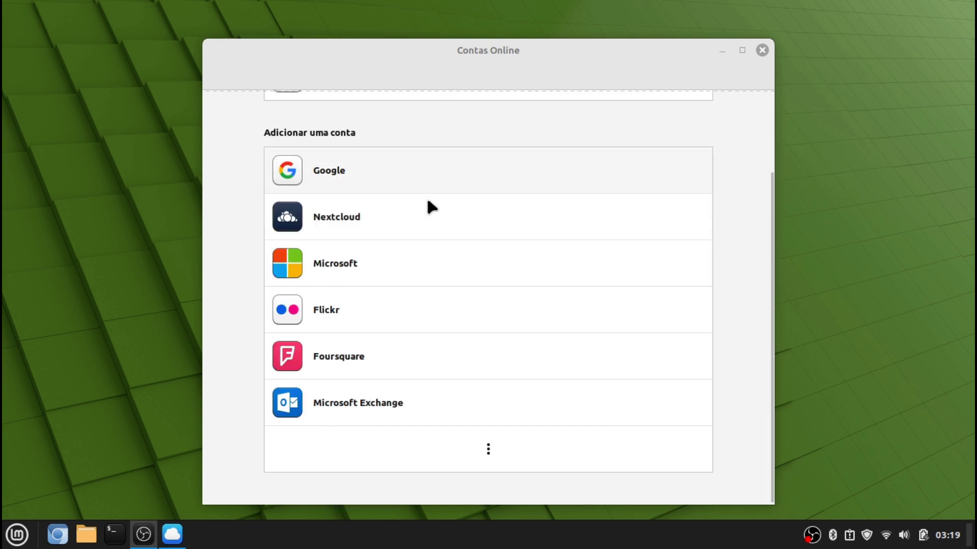
scroll(430, 208, "up", 2)
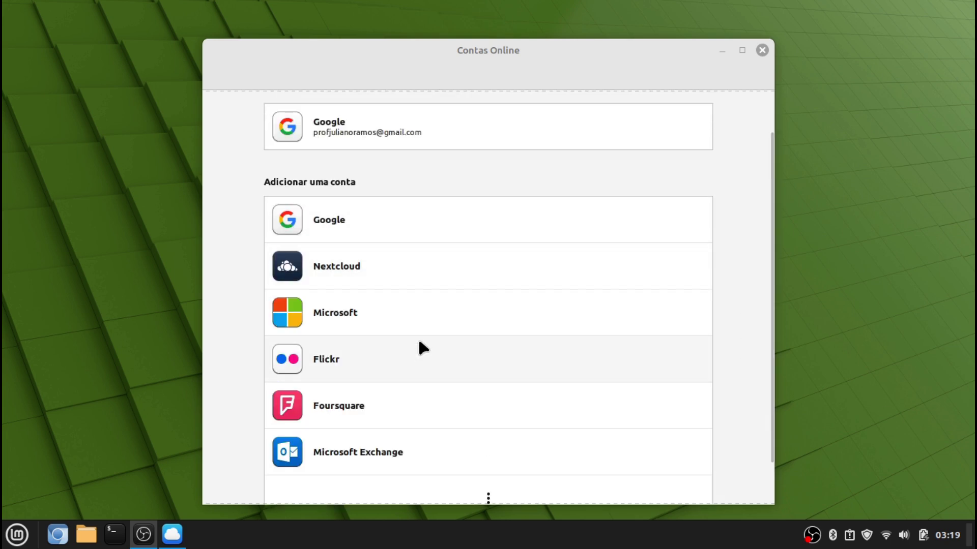
Add a Microsoft account by entering the Outlook address and the account password
left_click(417, 311)
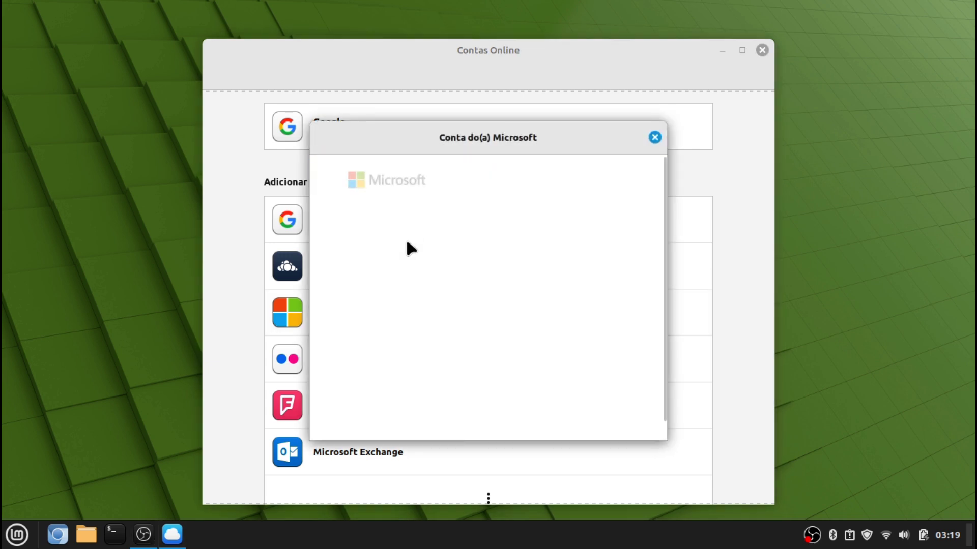
left_click(459, 246)
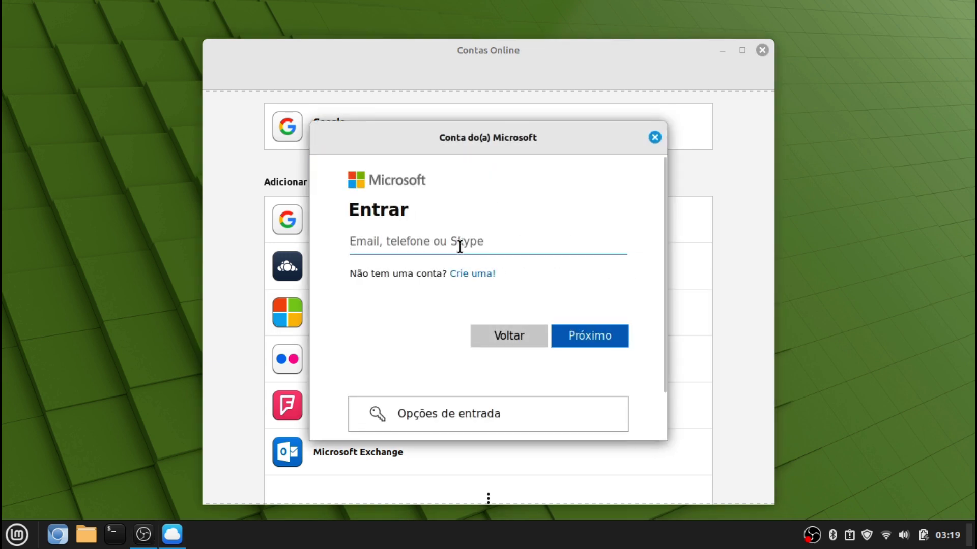
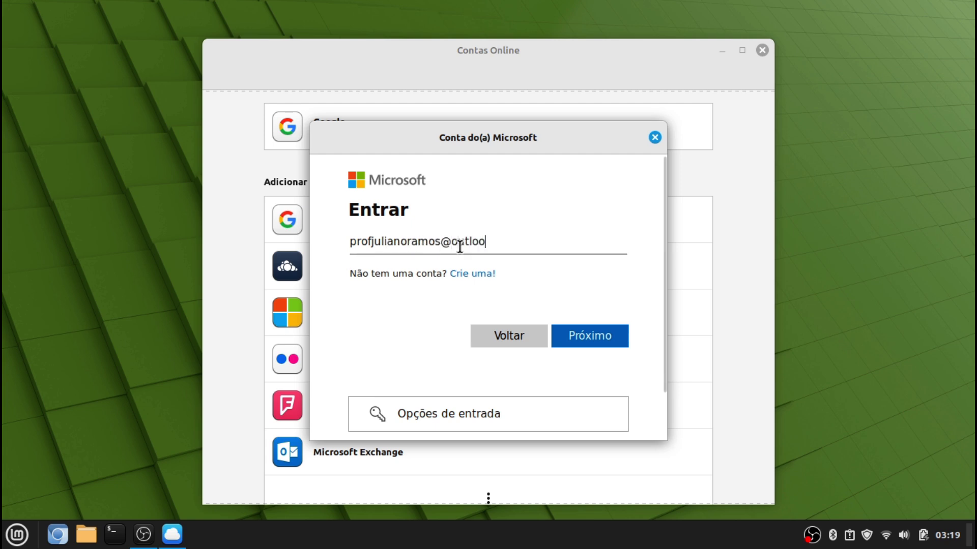
key("Return")
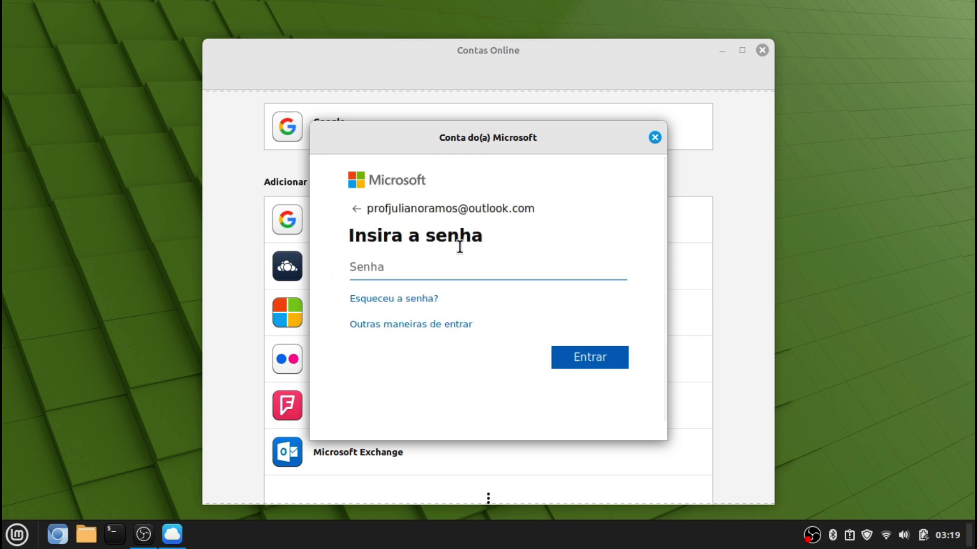
type("••••••••••")
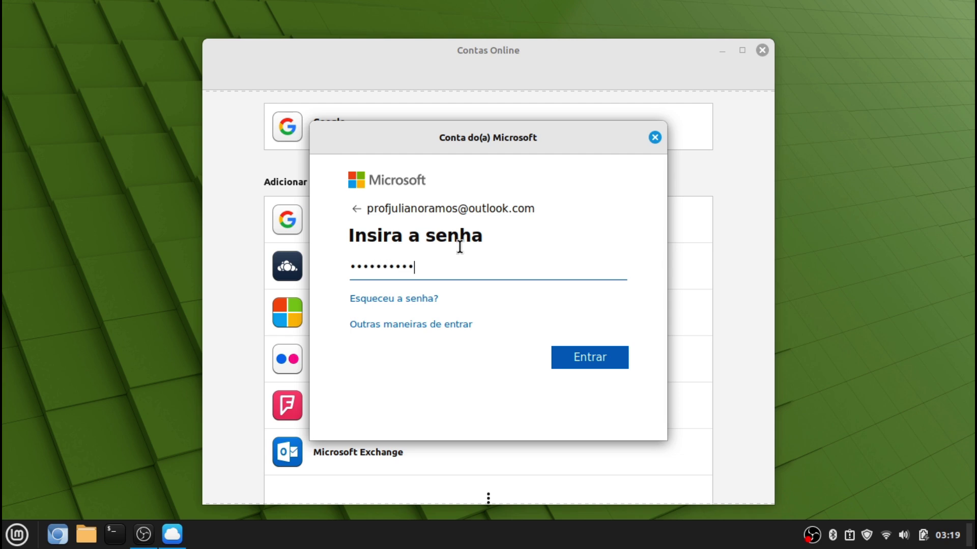
type("•")
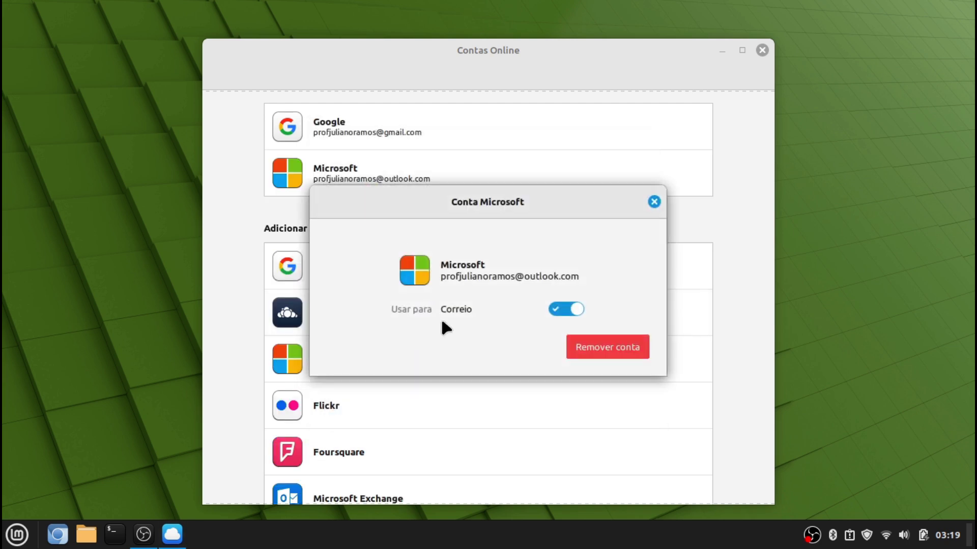
Close the Microsoft account details and Contas Online, then open the home folder
left_click(654, 202)
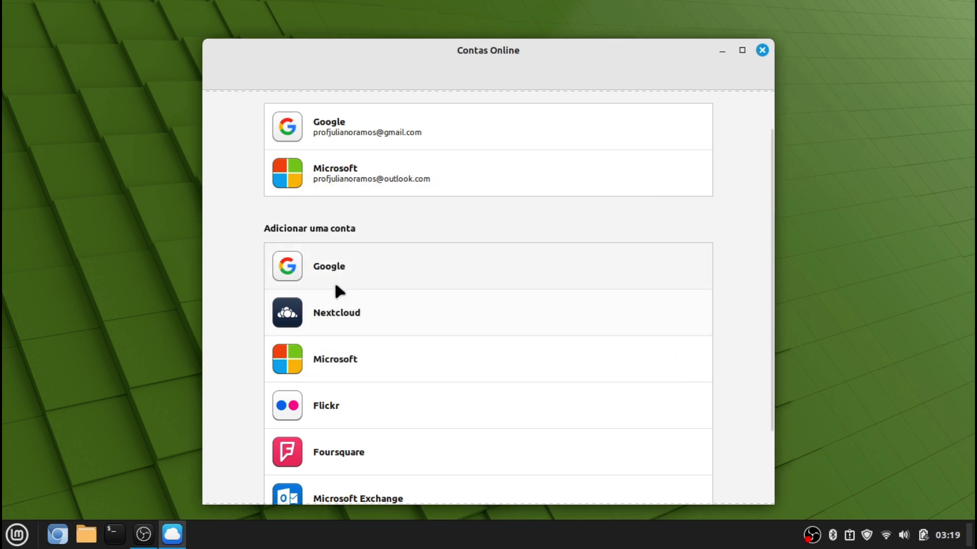
left_click(762, 50)
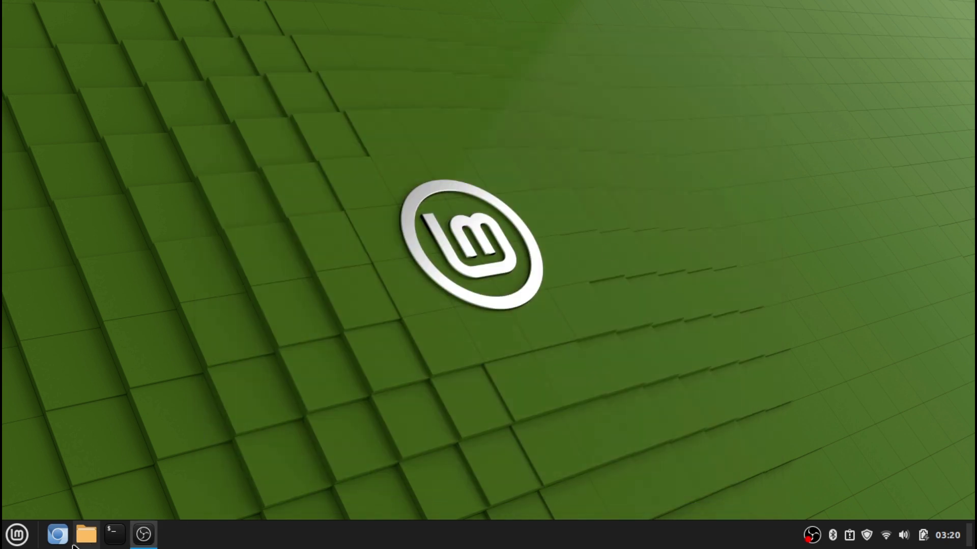
left_click(86, 534)
Maximize Files and browse the Google account's Meu Drive into the NOVEMBRO/2023 folder
double_click(581, 51)
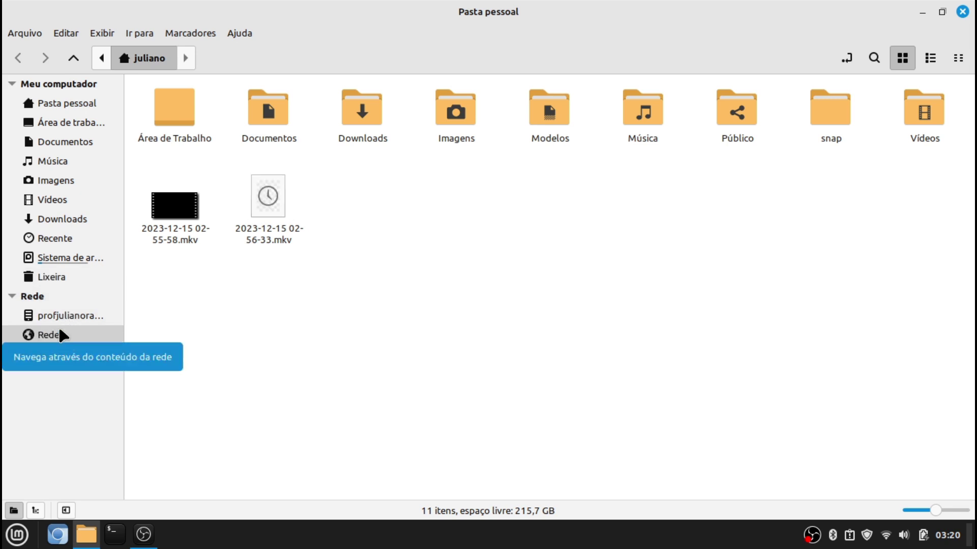
left_click(66, 319)
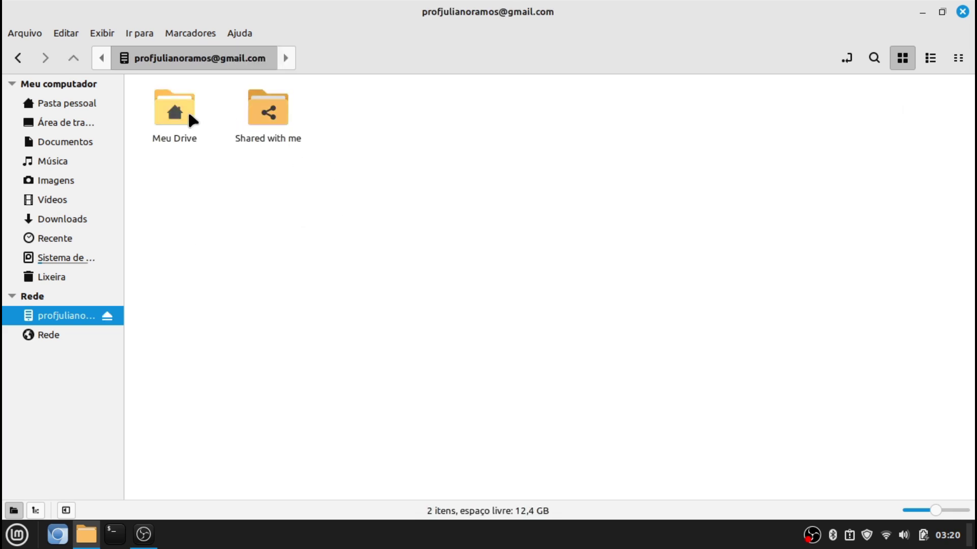
double_click(189, 115)
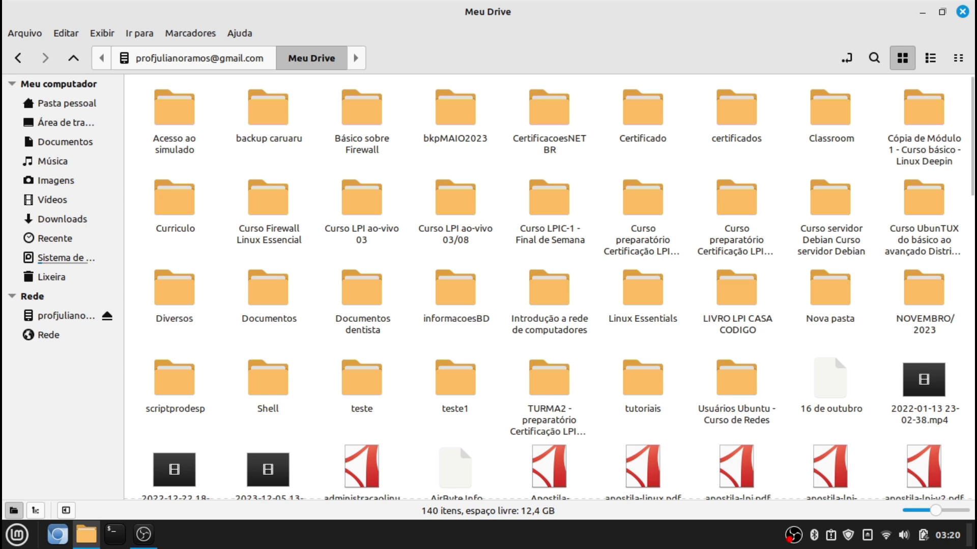
double_click(945, 317)
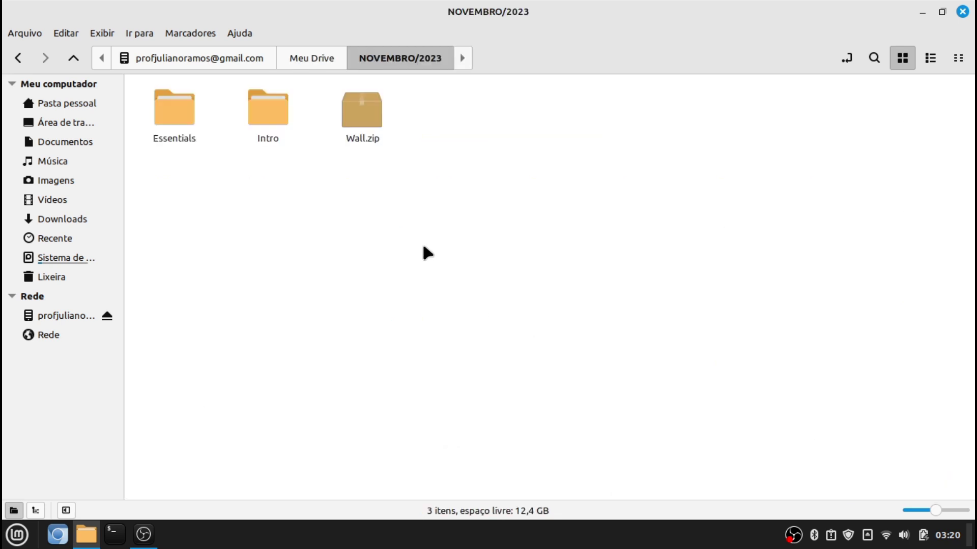
Copy Wall.zip from Google Drive into Imagens, replacing the old copy, then open the Wall folder
right_click(377, 134)
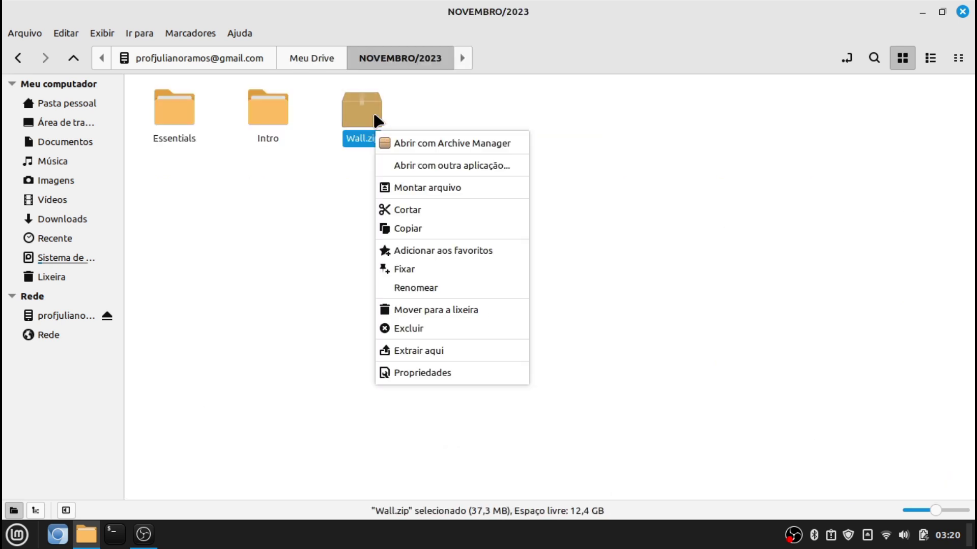
left_click(448, 230)
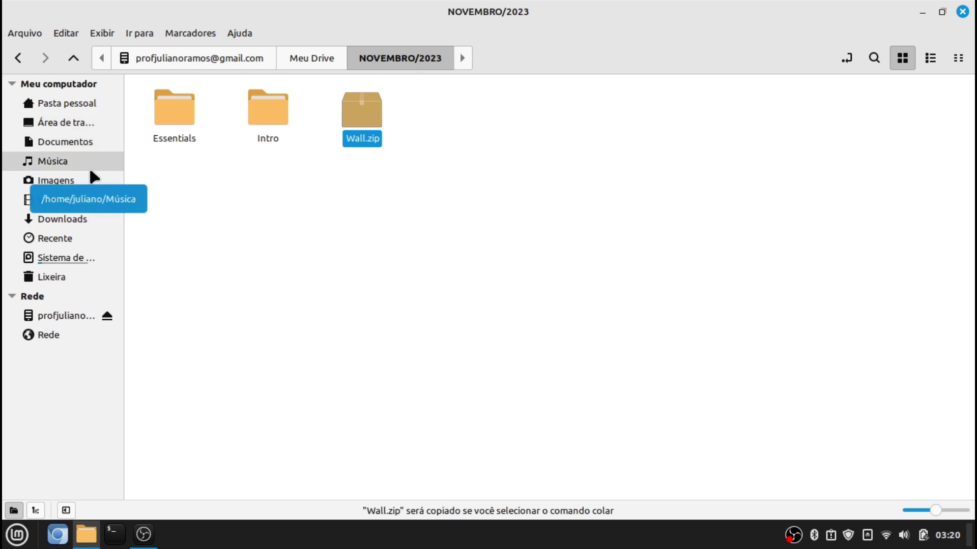
left_click(56, 180)
right_click(388, 207)
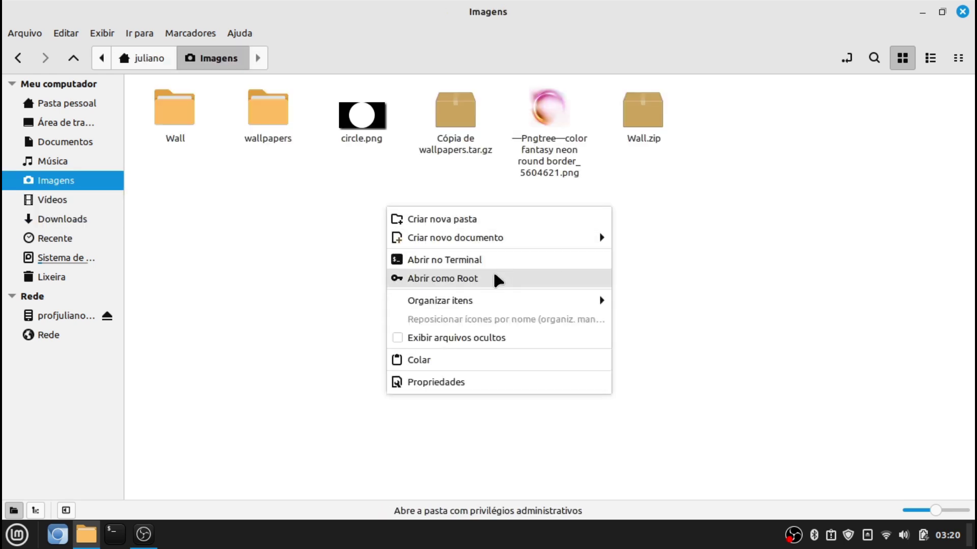
mouse_move(477, 307)
left_click(456, 353)
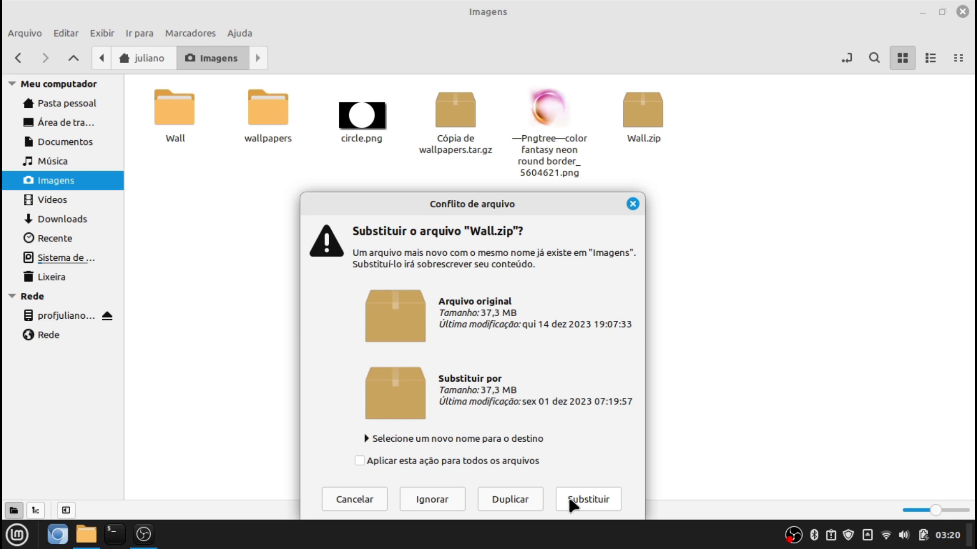
left_click(633, 204)
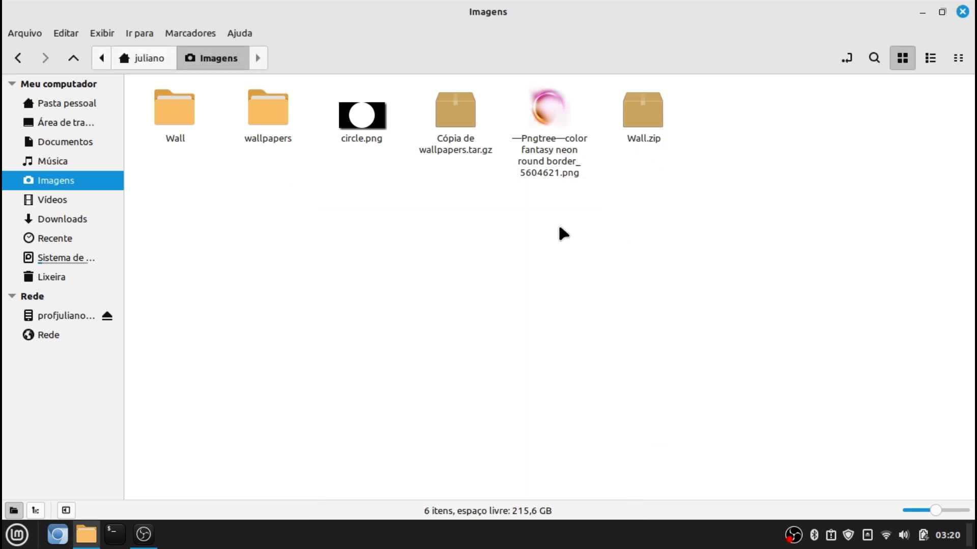
double_click(182, 108)
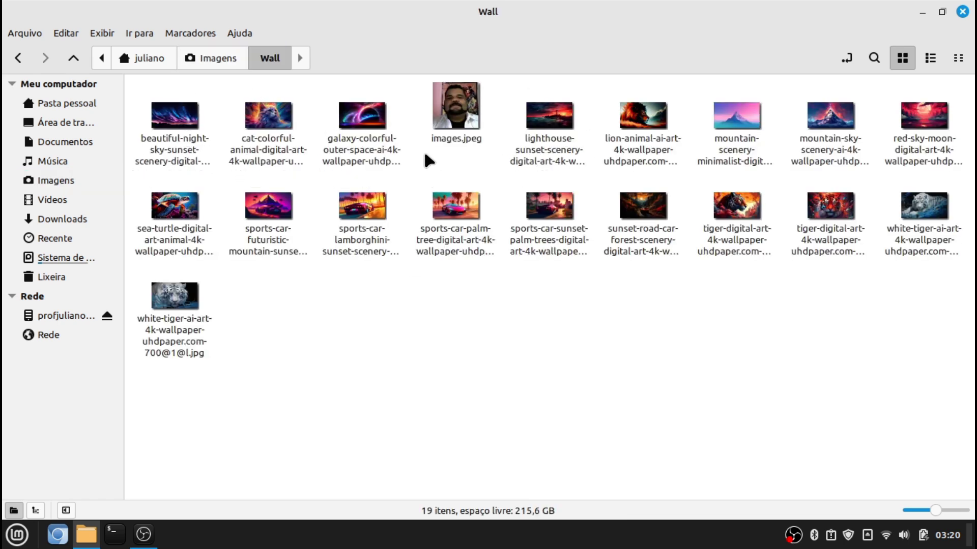
Open a wallpaper in the image viewer and step through the images to the lighthouse sunset
double_click(192, 164)
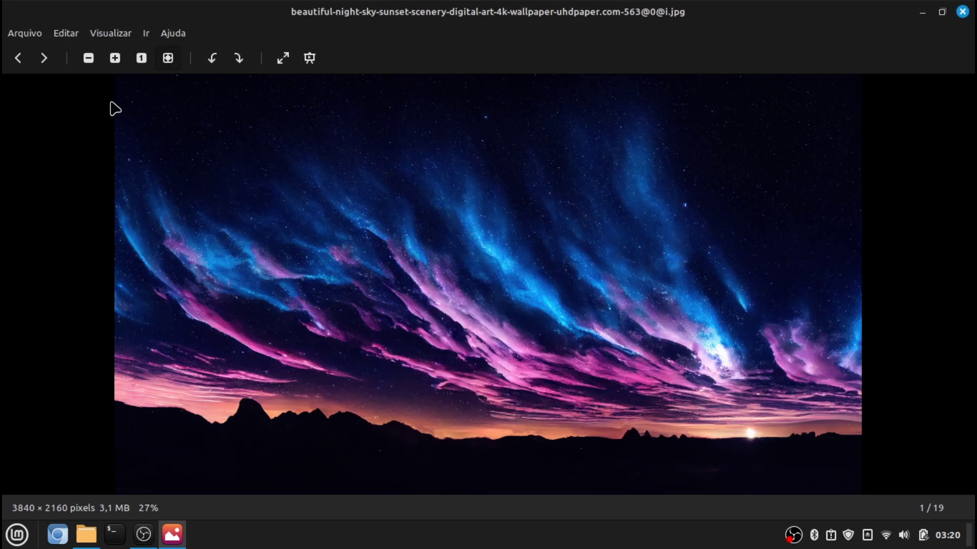
left_click(51, 57)
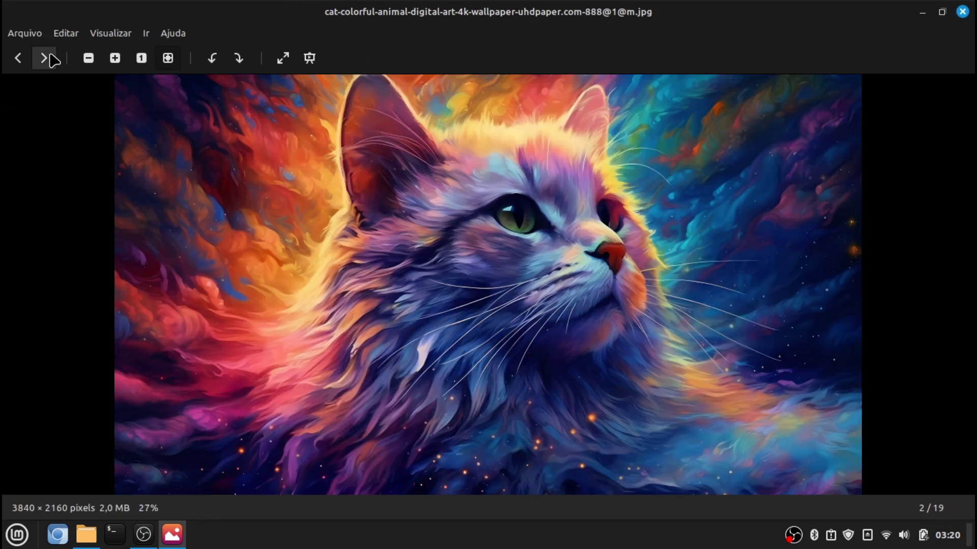
left_click(51, 58)
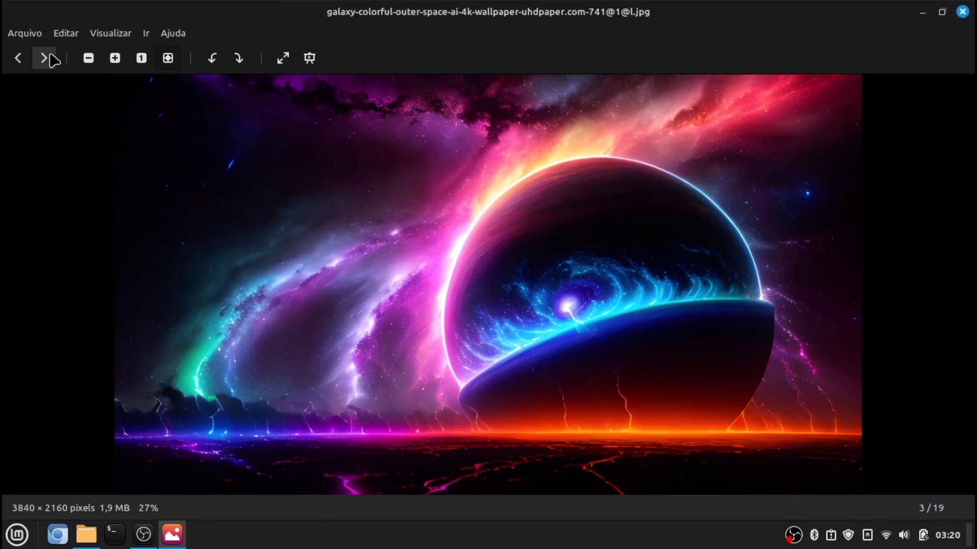
left_click(51, 57)
left_click(51, 58)
left_click(51, 58)
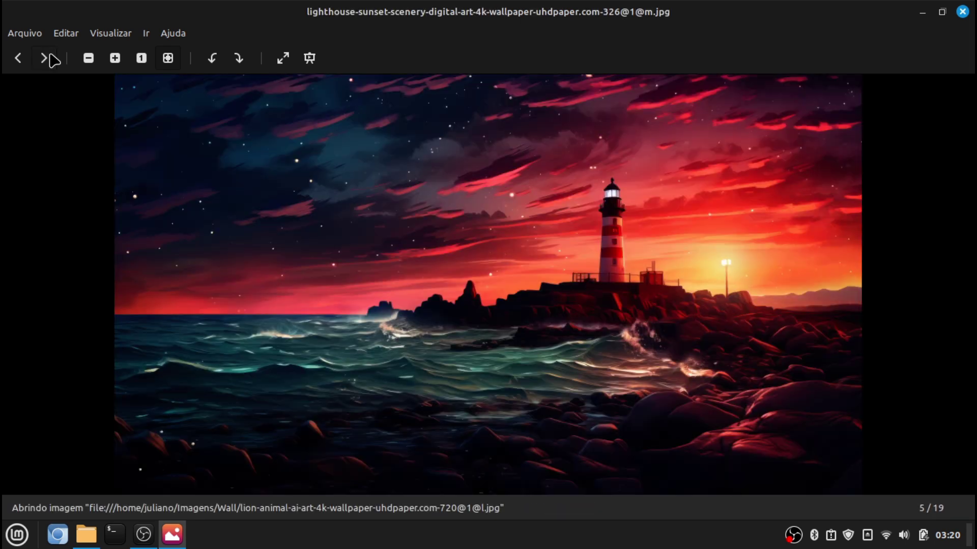
left_click(15, 57)
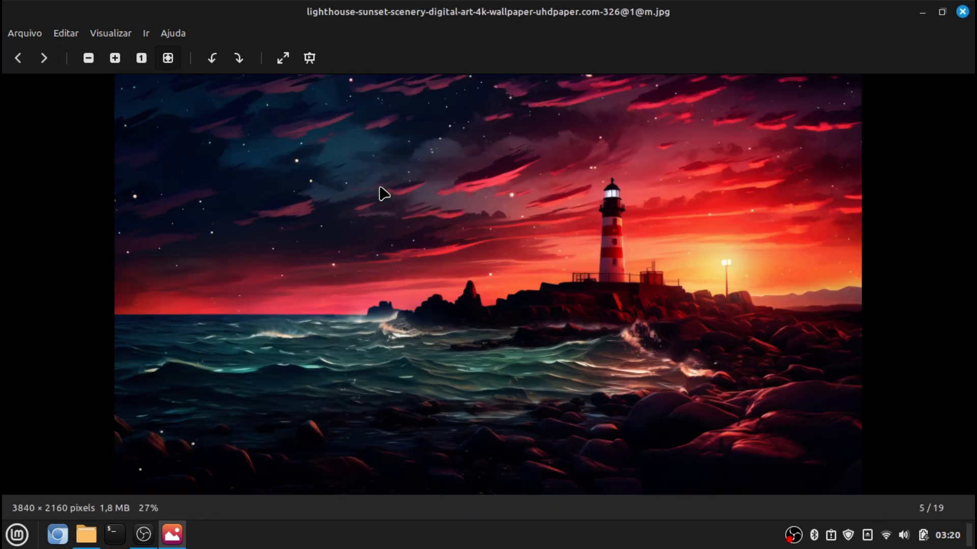
Set the lighthouse sunset image as the desktop wallpaper and close the viewer and Wall folder
right_click(381, 190)
left_click(492, 347)
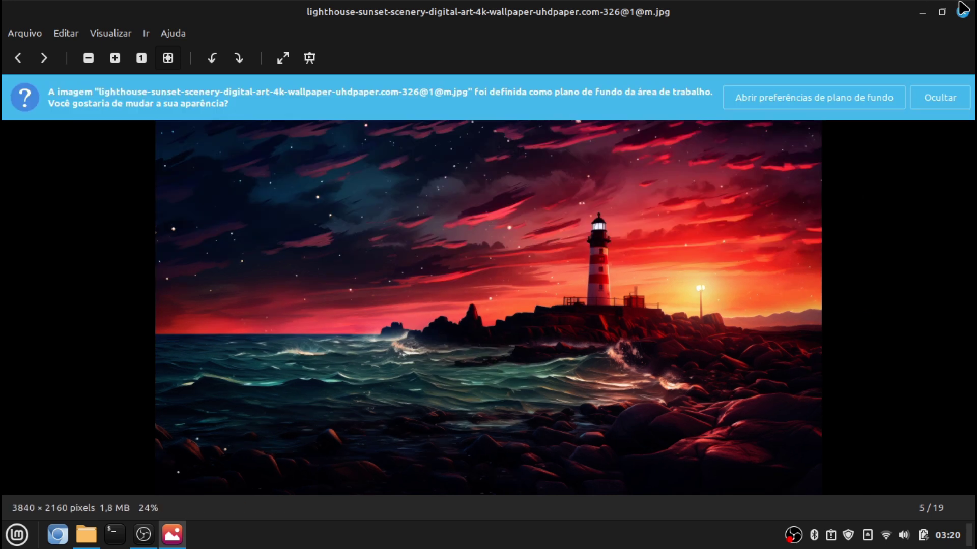
left_click(962, 12)
left_click(963, 12)
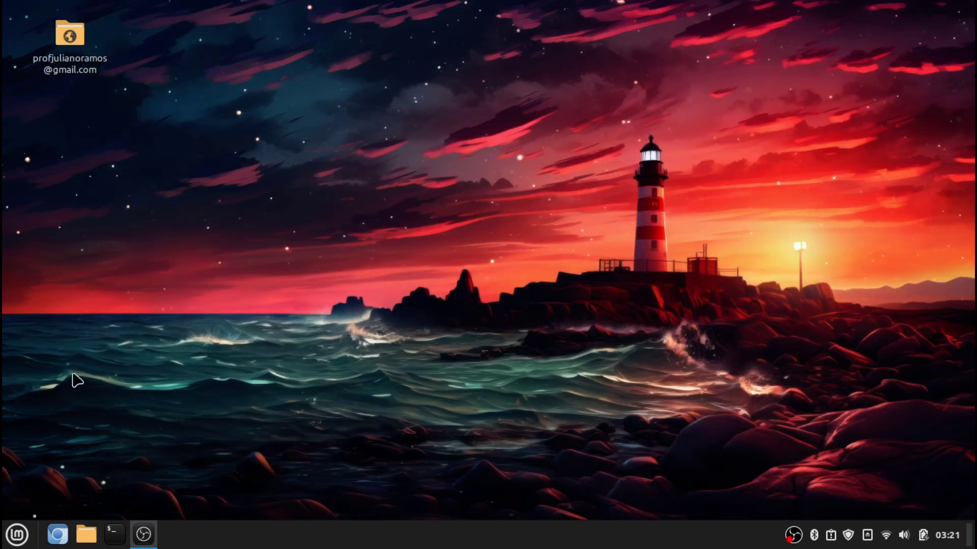
left_click(17, 535)
left_click(16, 535)
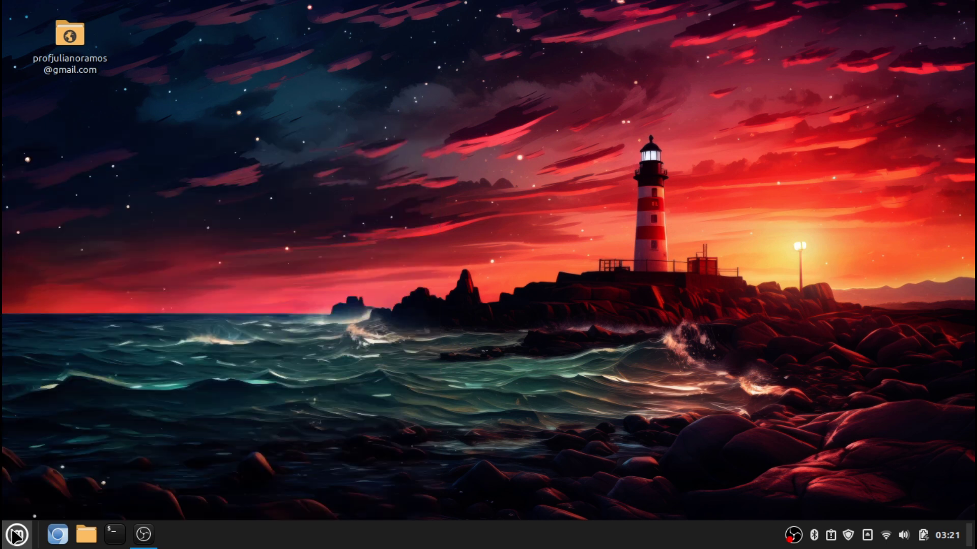
Open System Settings from the menu and go to the advanced Temas settings page
left_click(20, 535)
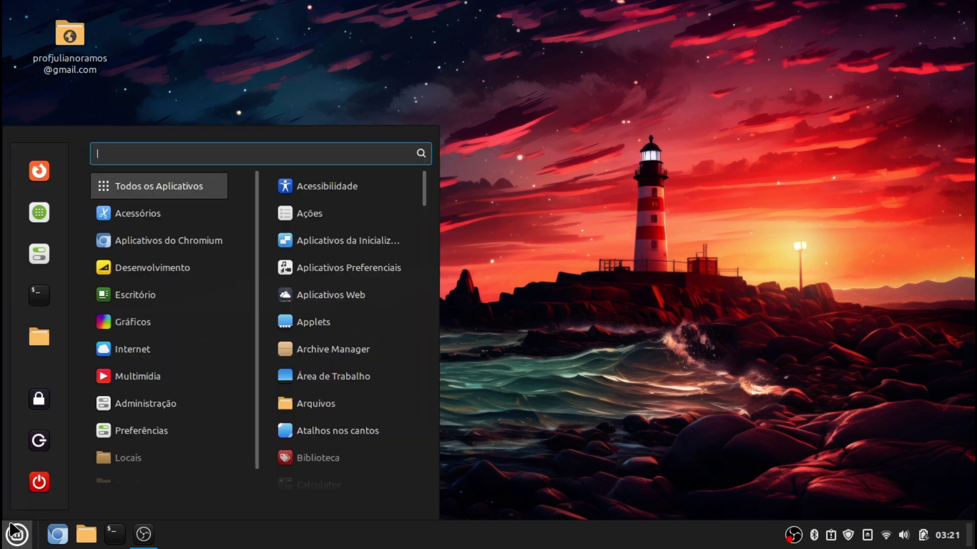
mouse_move(120, 270)
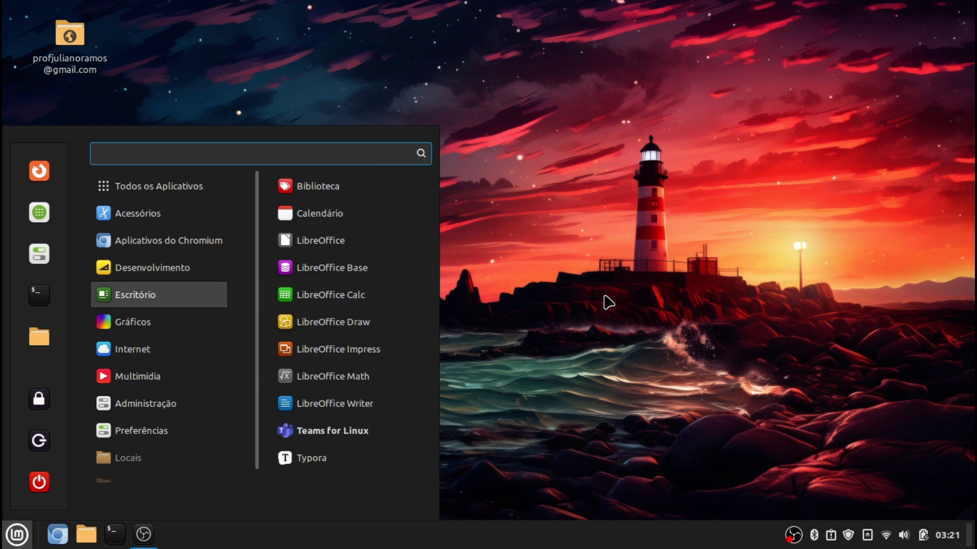
mouse_move(189, 197)
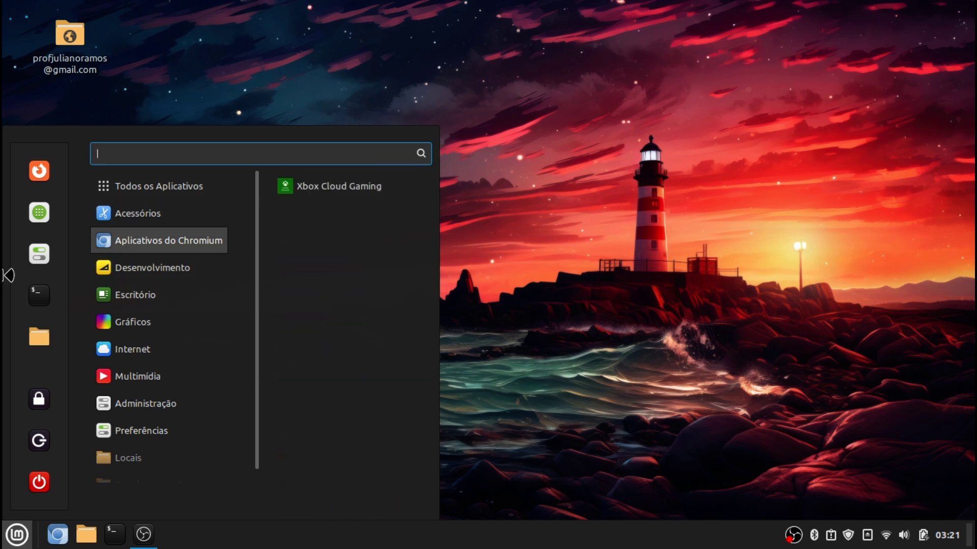
left_click(24, 266)
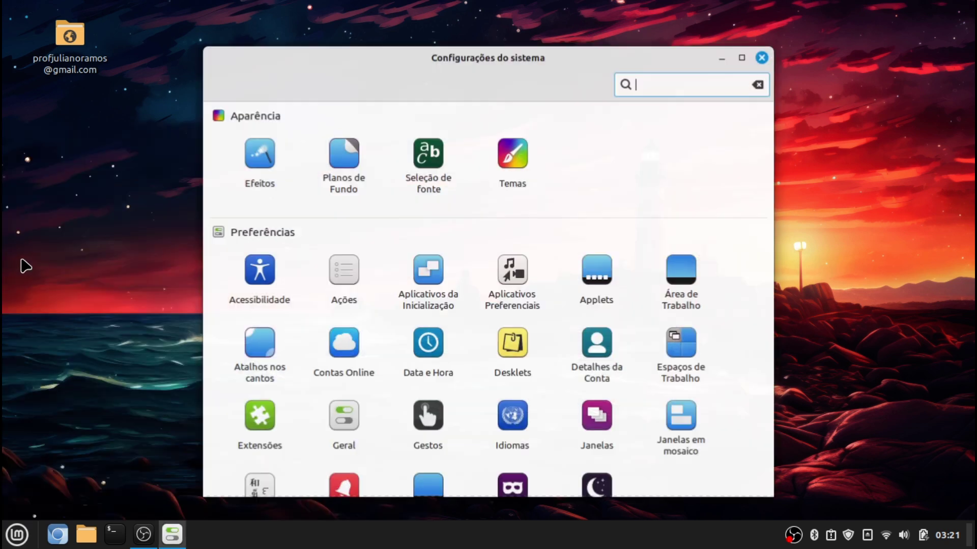
left_click(526, 180)
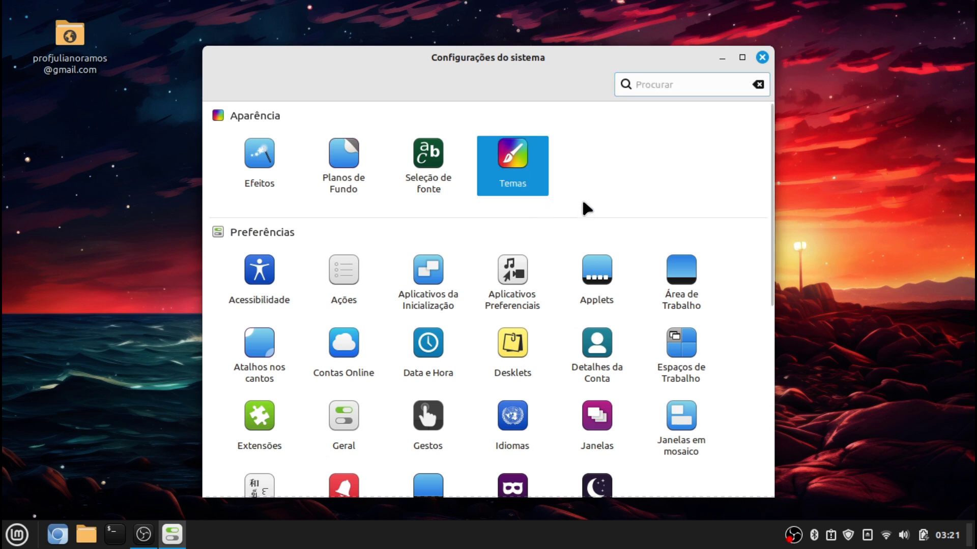
left_click(536, 175)
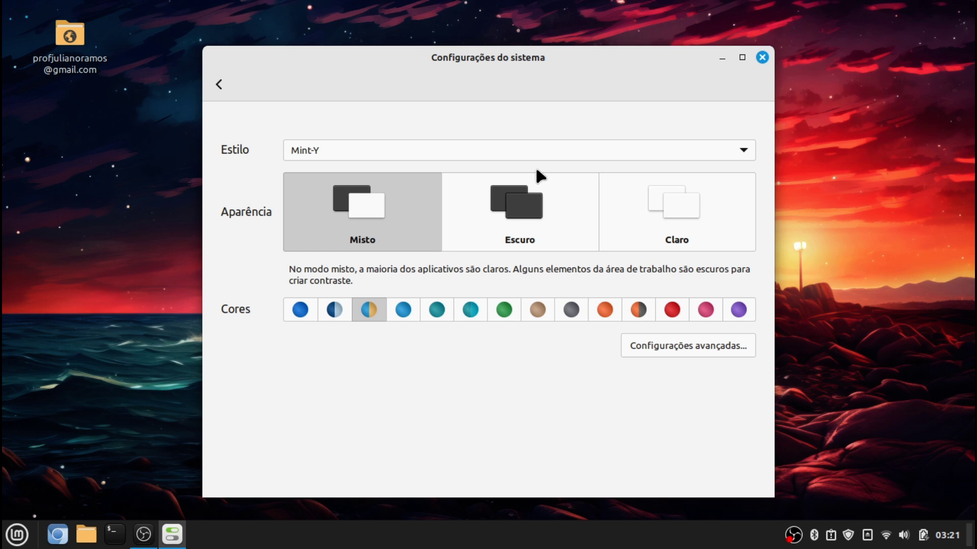
left_click(705, 345)
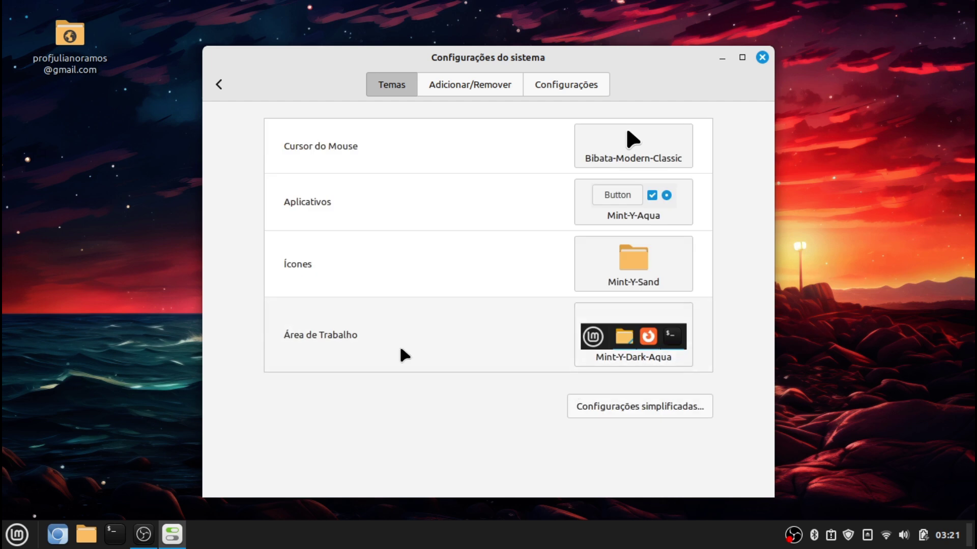
Download and install the Orchidea theme from the Adicionar/Remover list
left_click(467, 85)
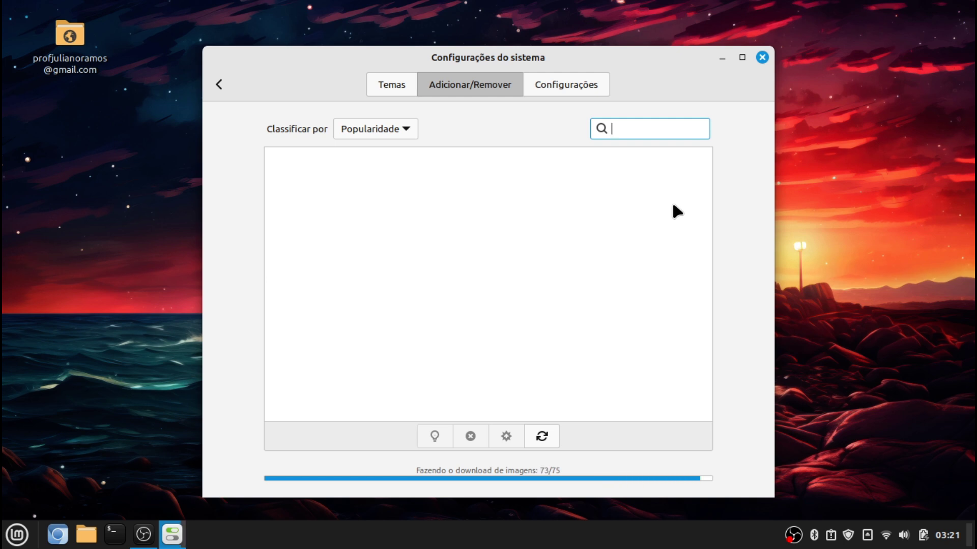
scroll(662, 264, "down", 1)
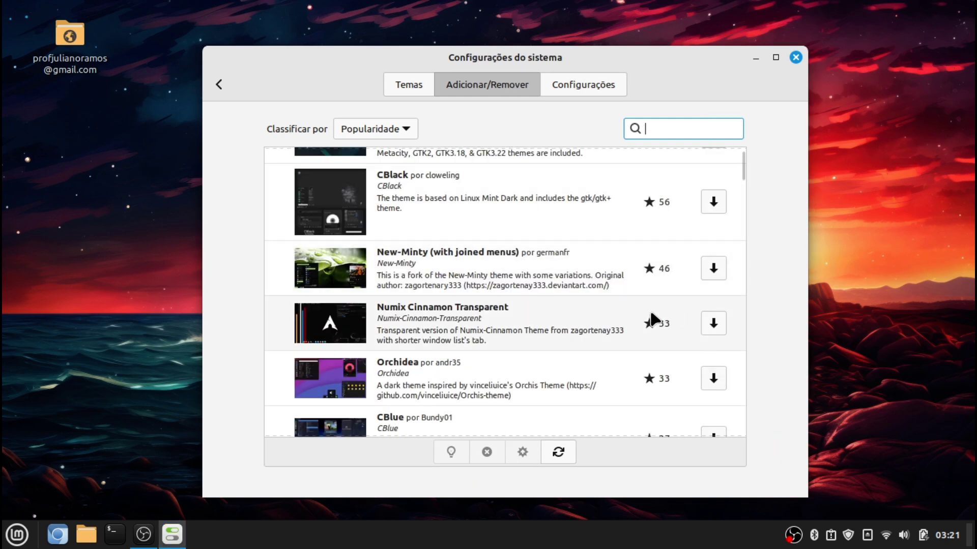
scroll(560, 218, "up", 1)
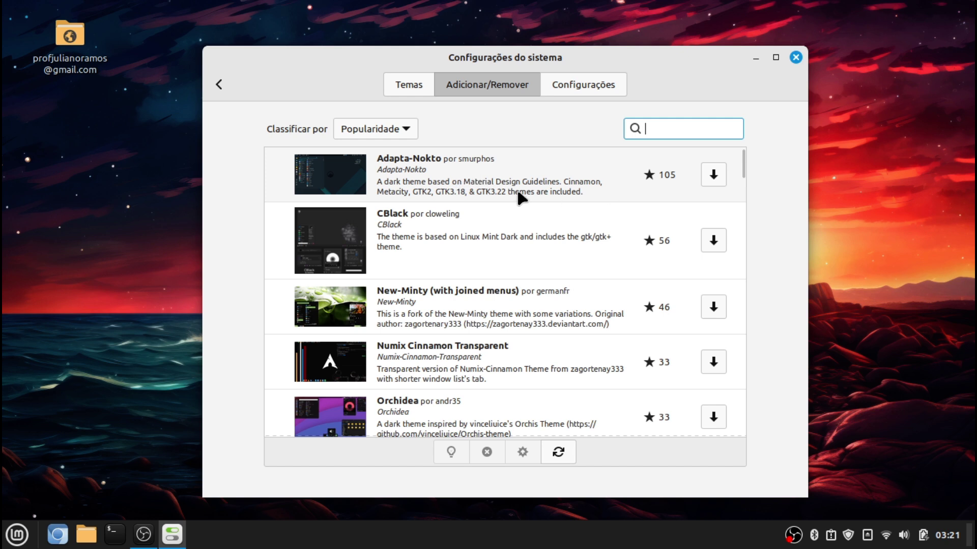
scroll(655, 370, "down", 3)
left_click(563, 288)
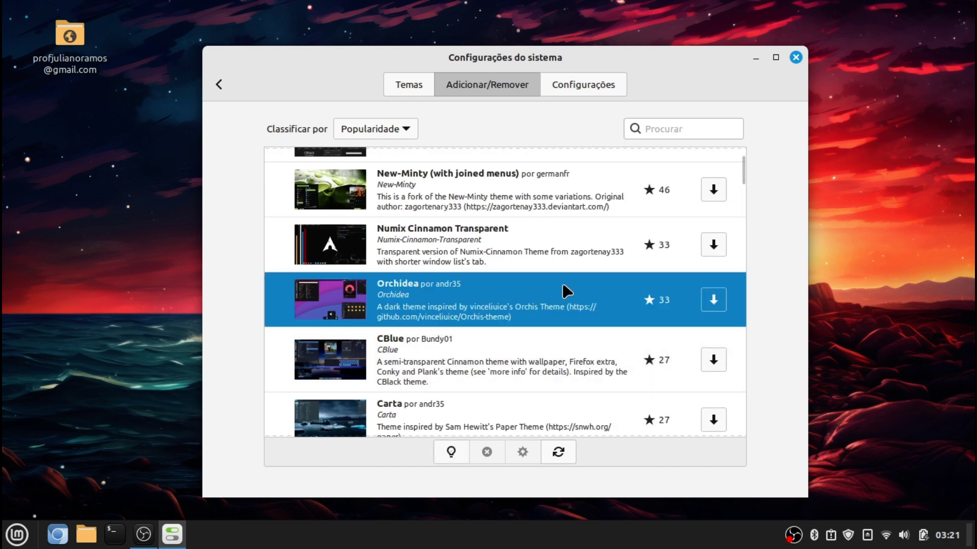
left_click(715, 300)
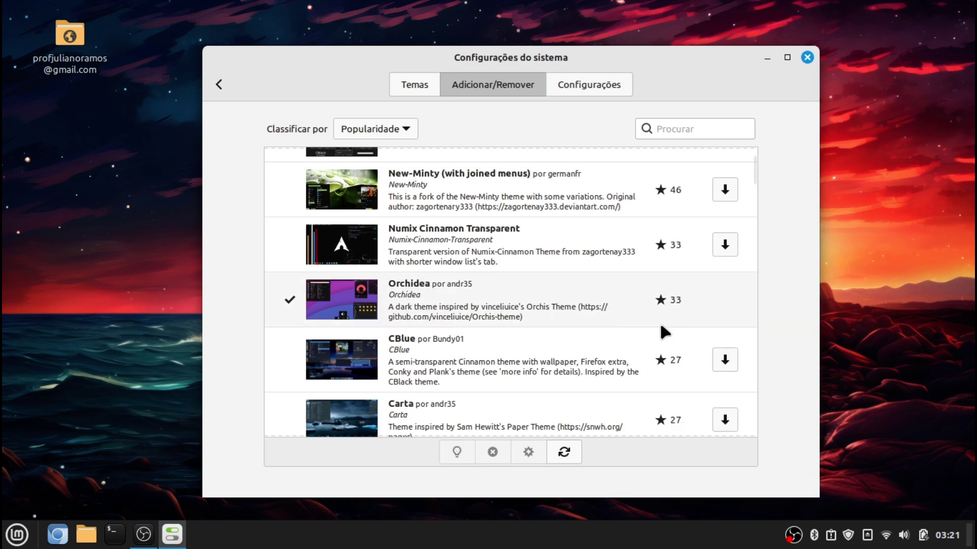
Return to the installed themes and bring up the desktop theme choices
scroll(553, 360, "down", 7)
scroll(553, 360, "up", 1)
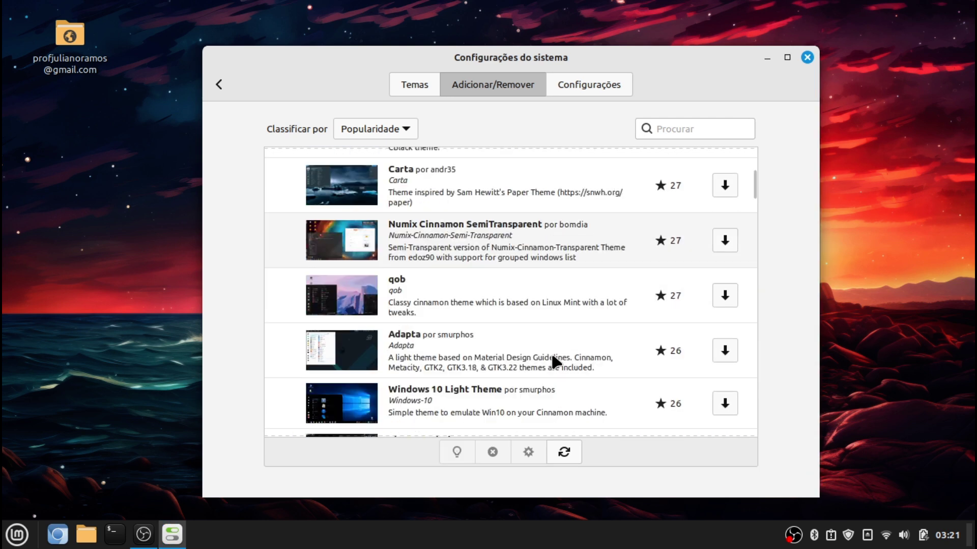
scroll(553, 360, "down", 5)
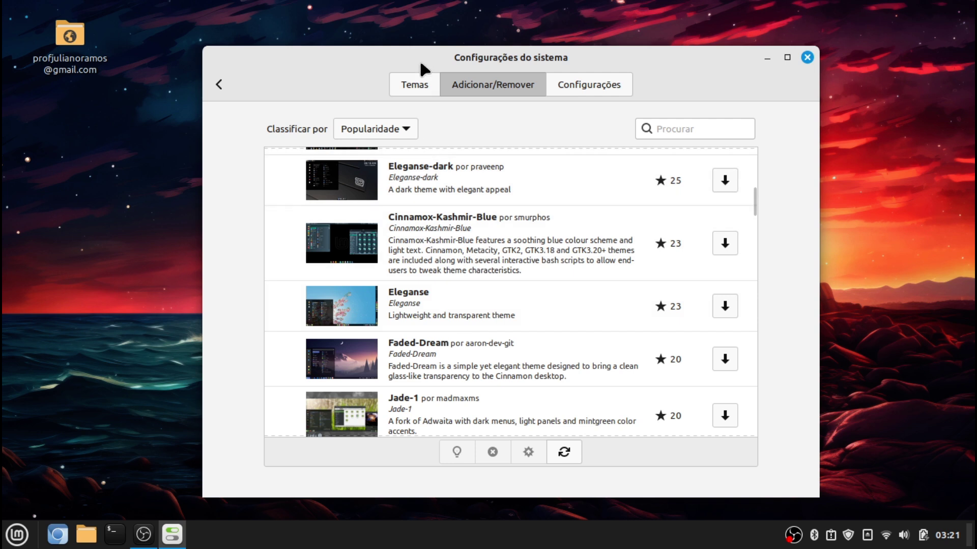
left_click(415, 85)
left_click(692, 346)
Pick the Orchidea tile as the Área de Trabalho desktop theme
scroll(745, 431, "down", 5)
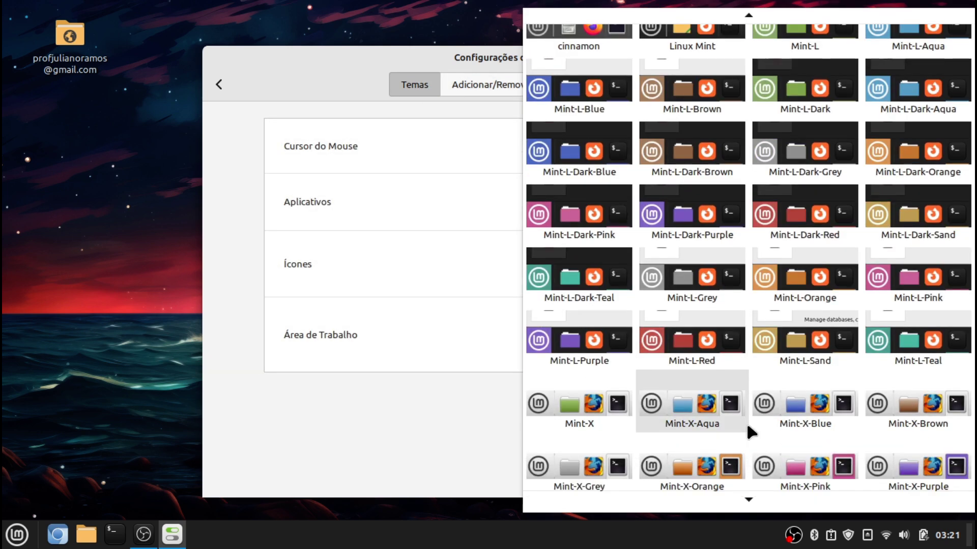
scroll(723, 509, "down", 3)
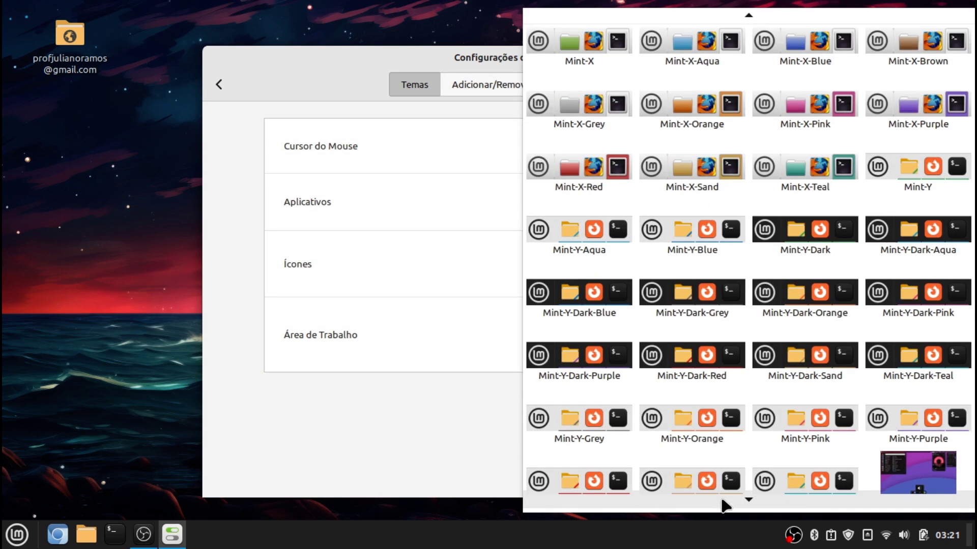
left_click(899, 464)
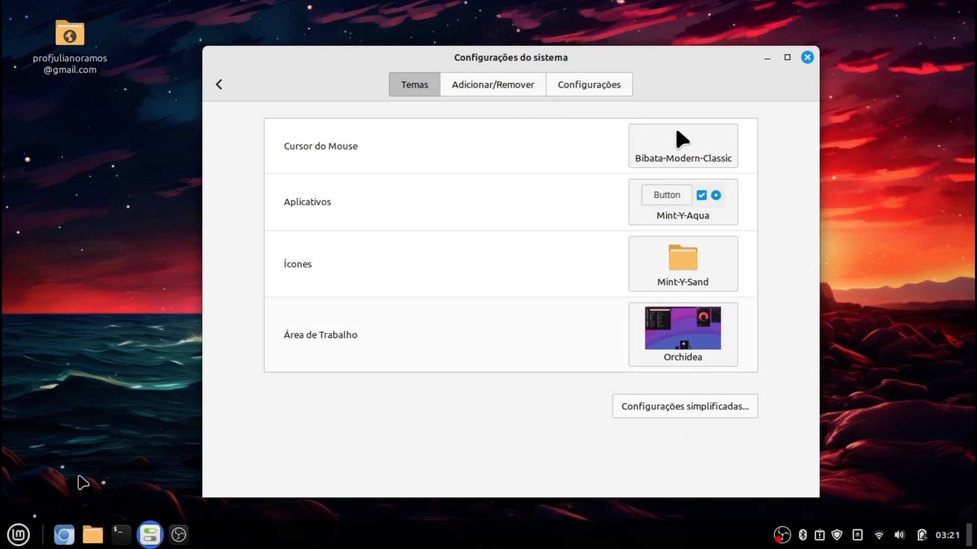
Close the System Settings window, leaving the lighthouse-wallpaper desktop
left_click(20, 534)
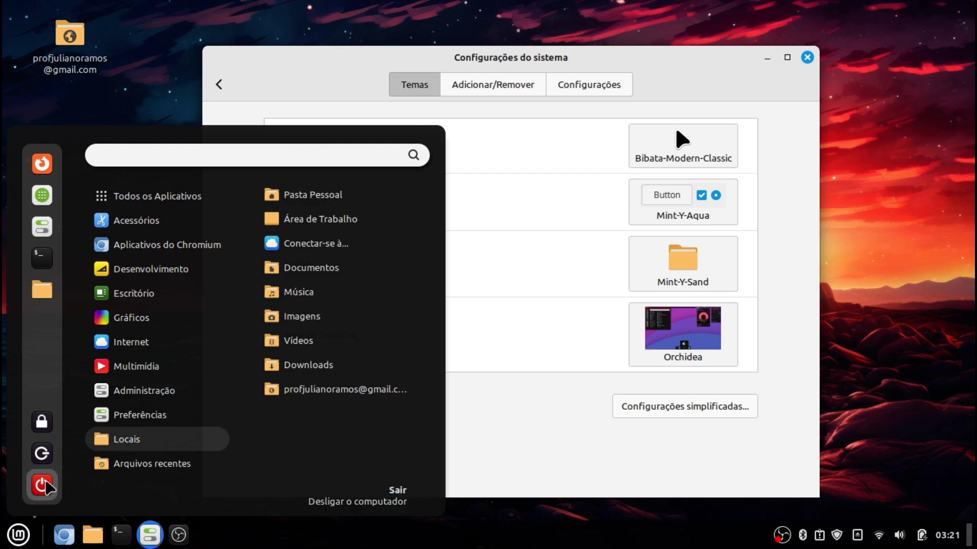
left_click(549, 258)
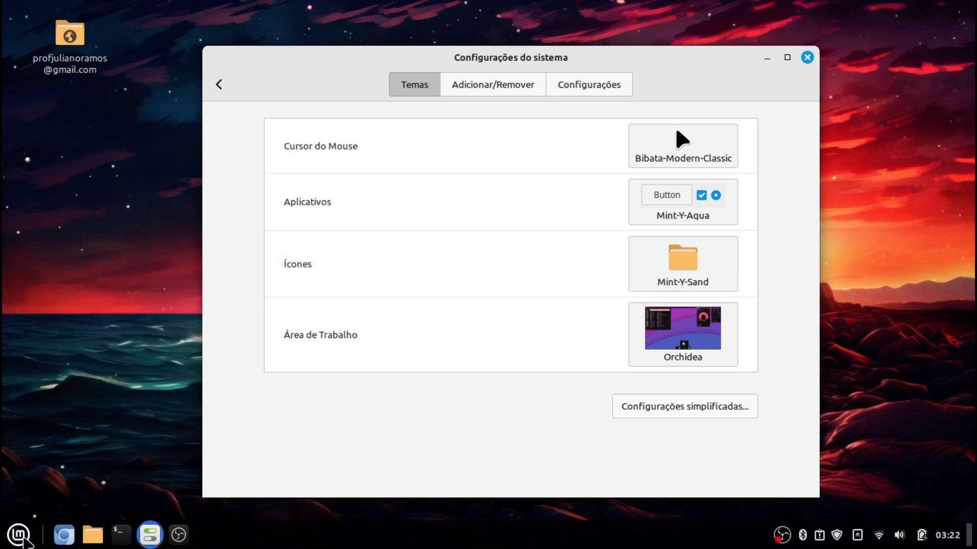
left_click(18, 534)
left_click(18, 535)
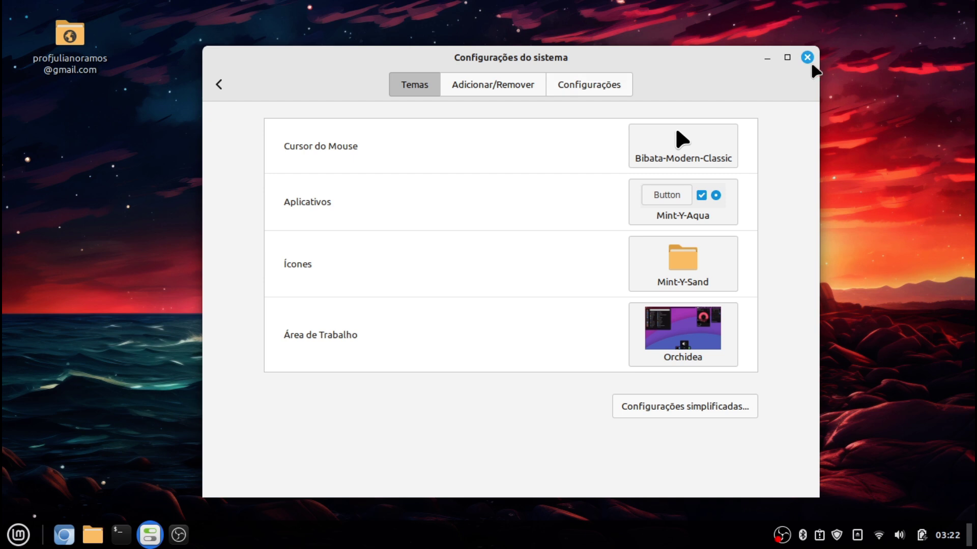
left_click(806, 58)
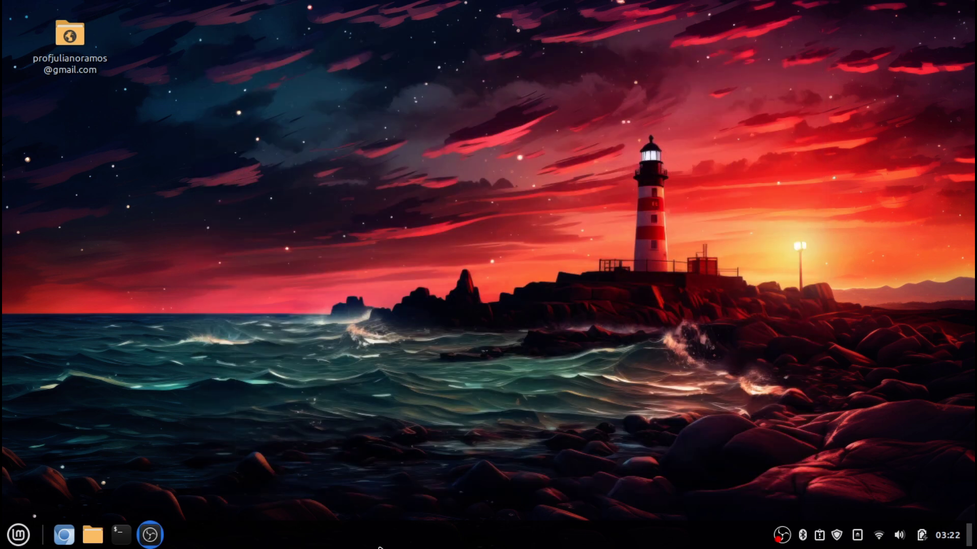
Open the Cinnamon Applets manager from the panel and show its Download catalogue
right_click(380, 547)
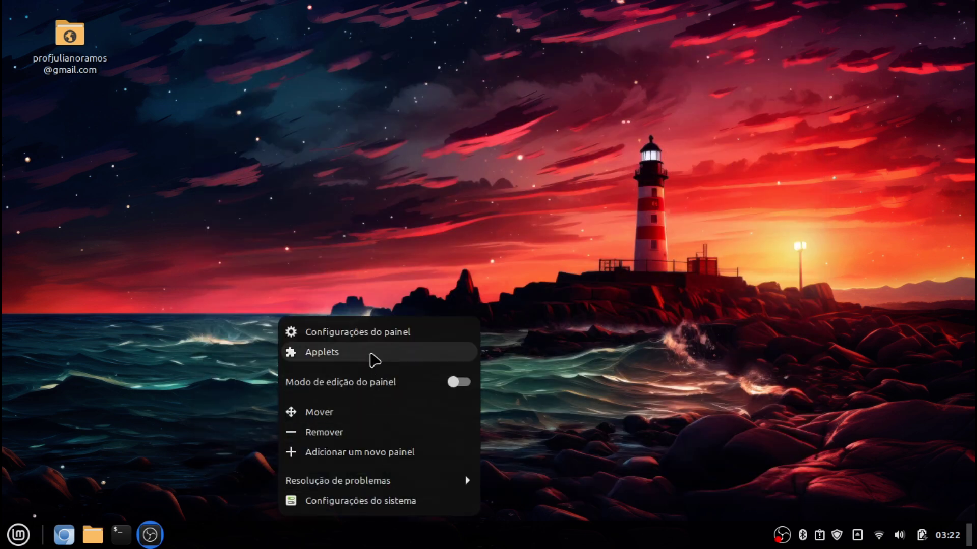
left_click(374, 360)
left_click(16, 541)
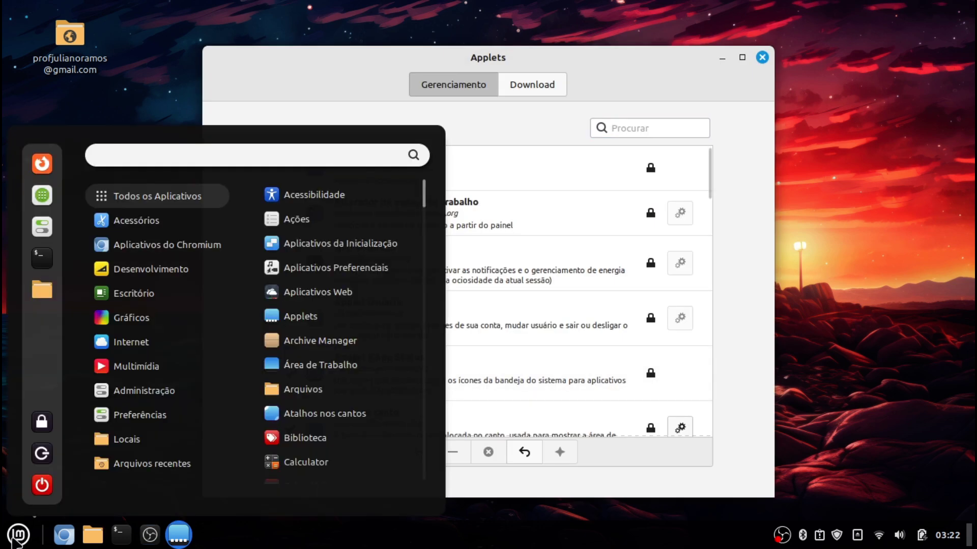
left_click(16, 540)
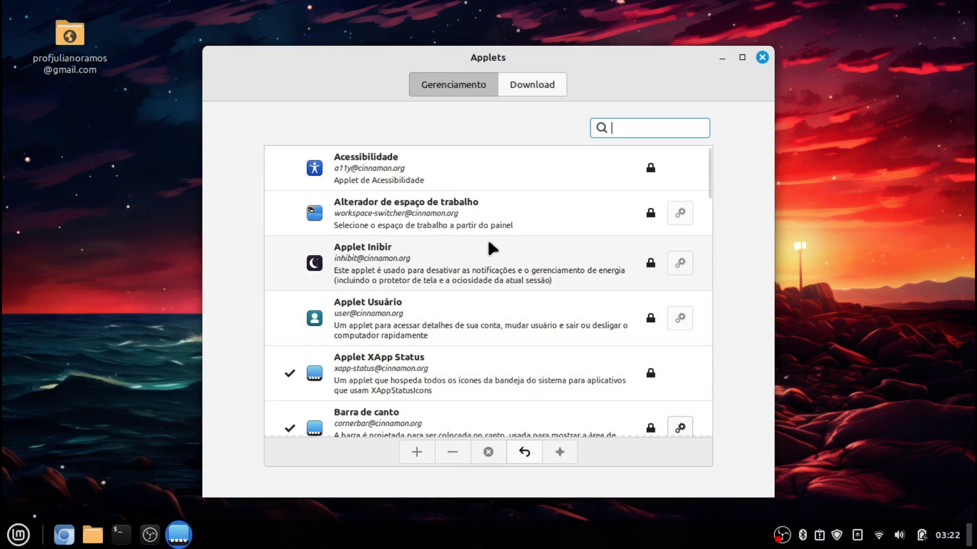
left_click(544, 89)
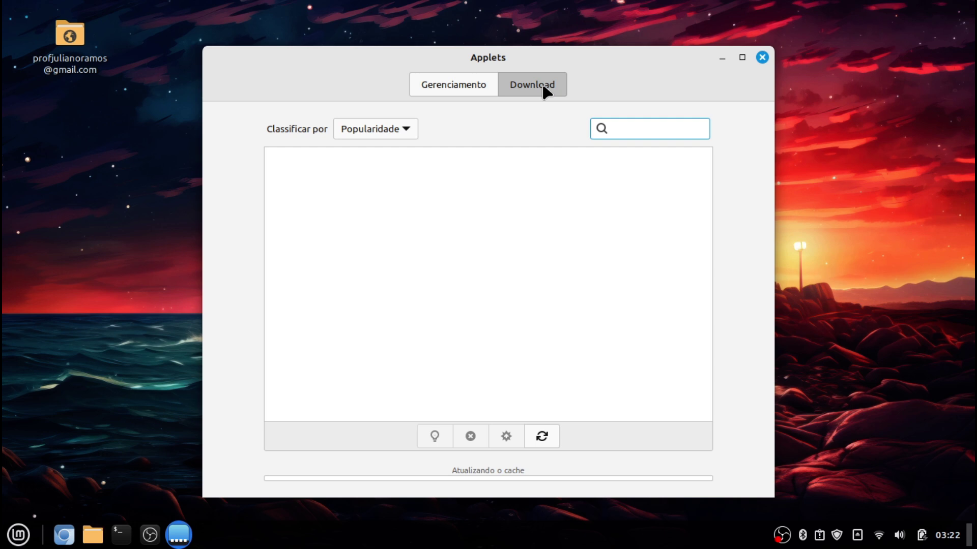
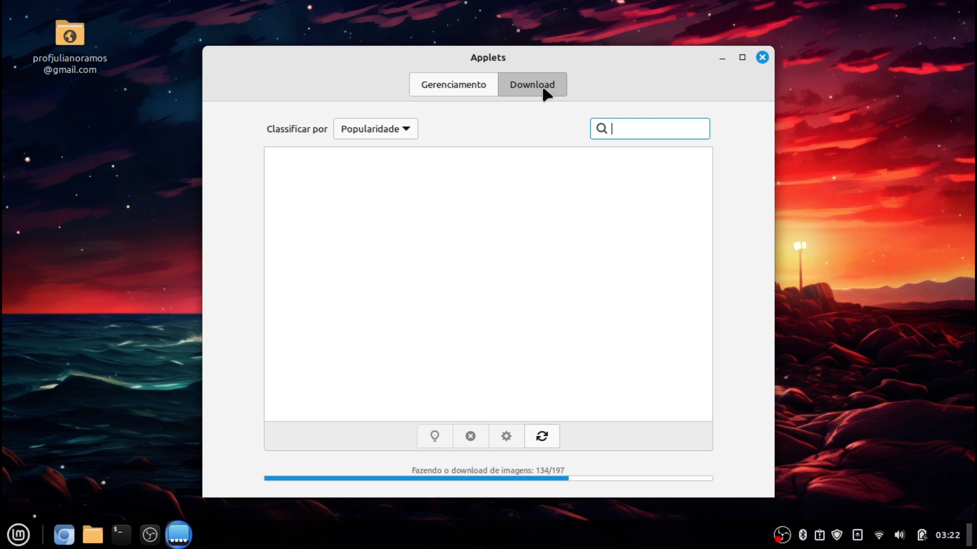
Minimize the Cinnamon Applets window and open the home folder in the file manager
left_click(178, 534)
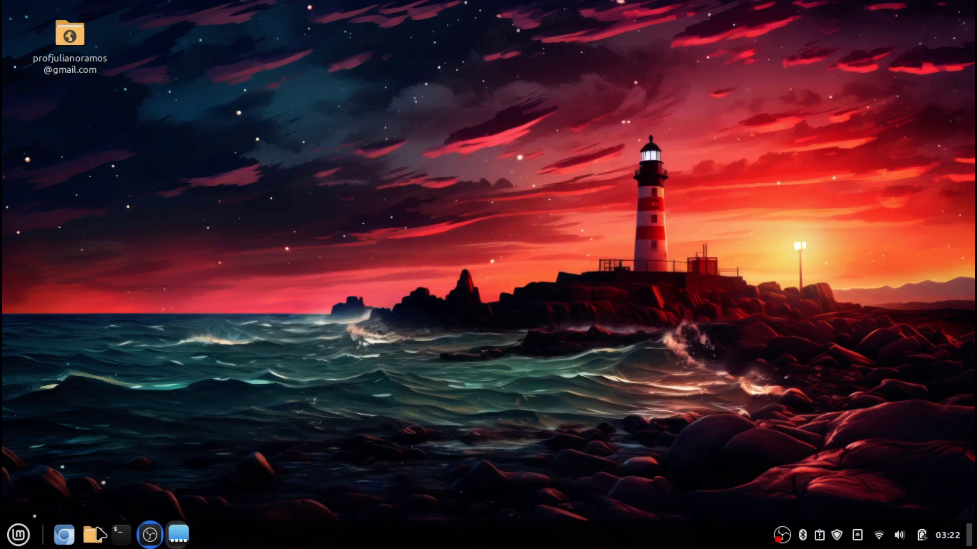
left_click(92, 534)
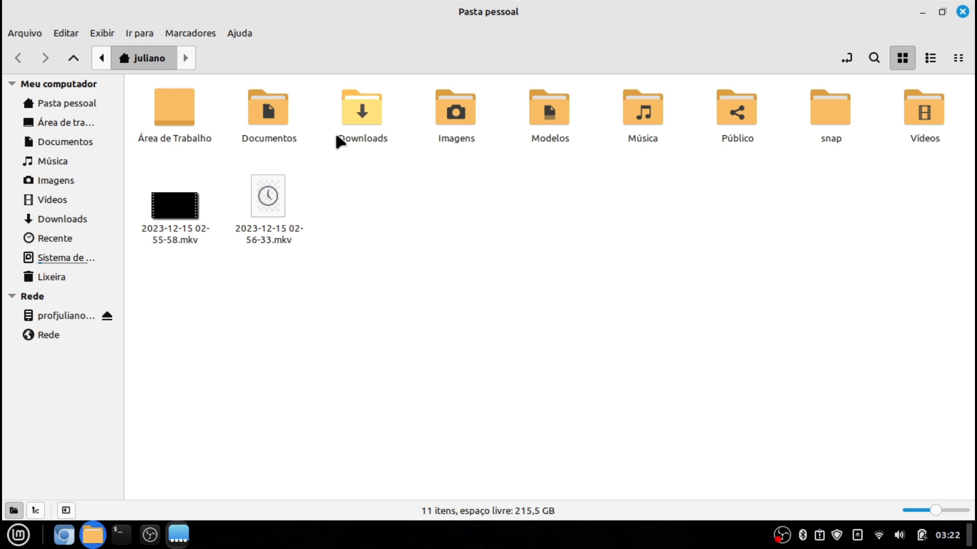
Set the tiger digital-art image from Imagens/Wall as the desktop background, then close the viewer
double_click(454, 109)
left_click(283, 118)
double_click(187, 121)
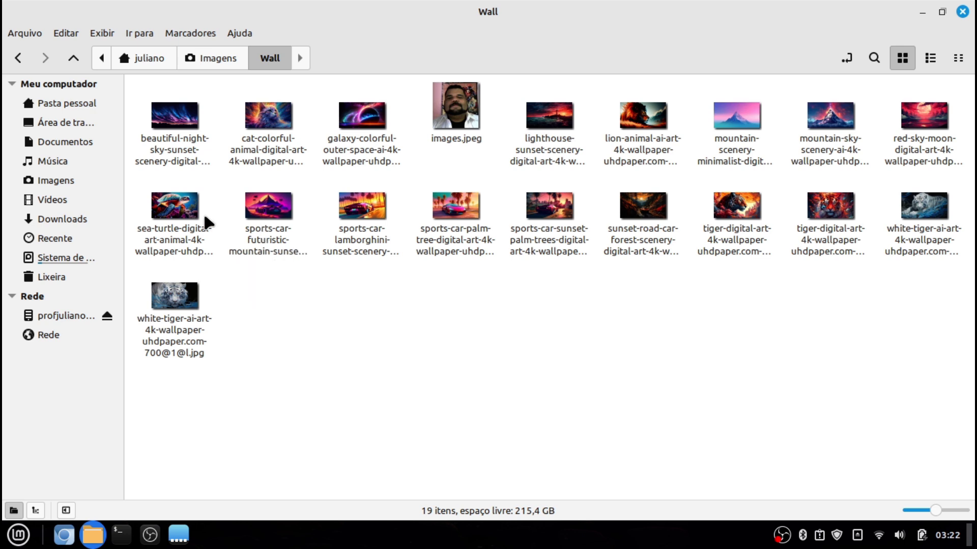
double_click(736, 208)
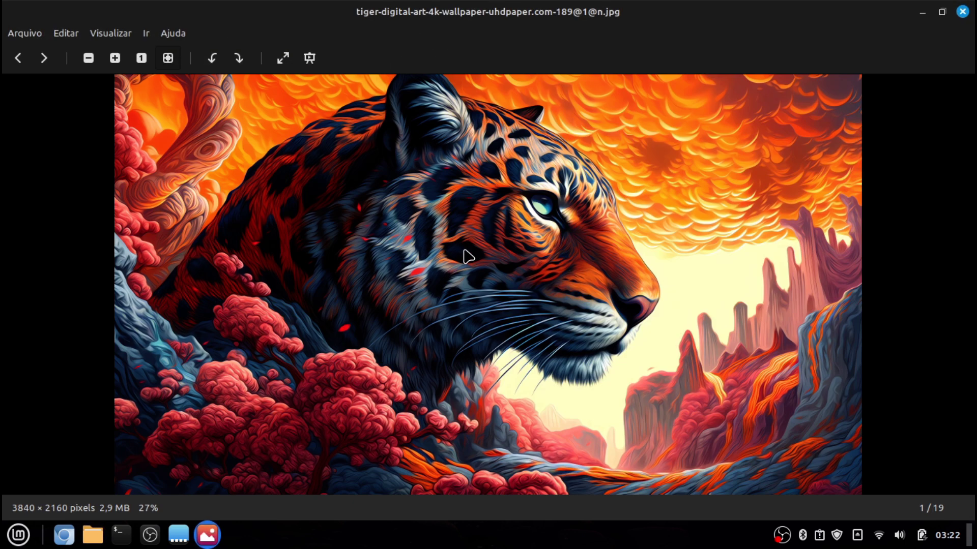
right_click(464, 251)
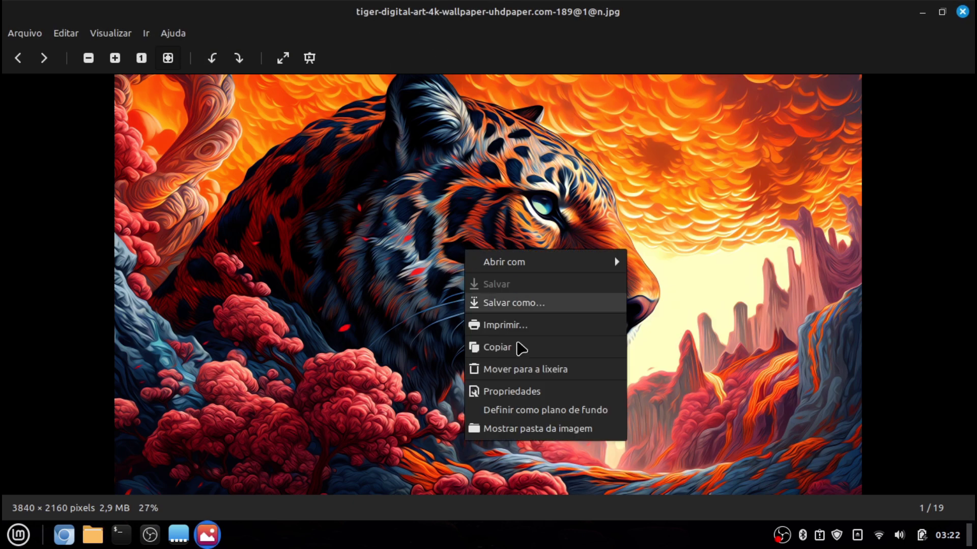
left_click(533, 412)
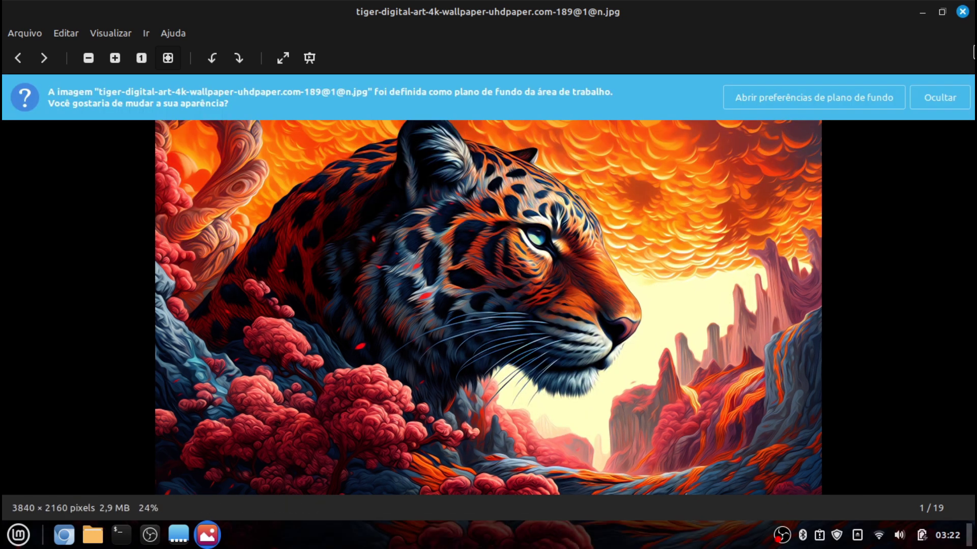
key("ctrl+w")
key("ctrl+w")
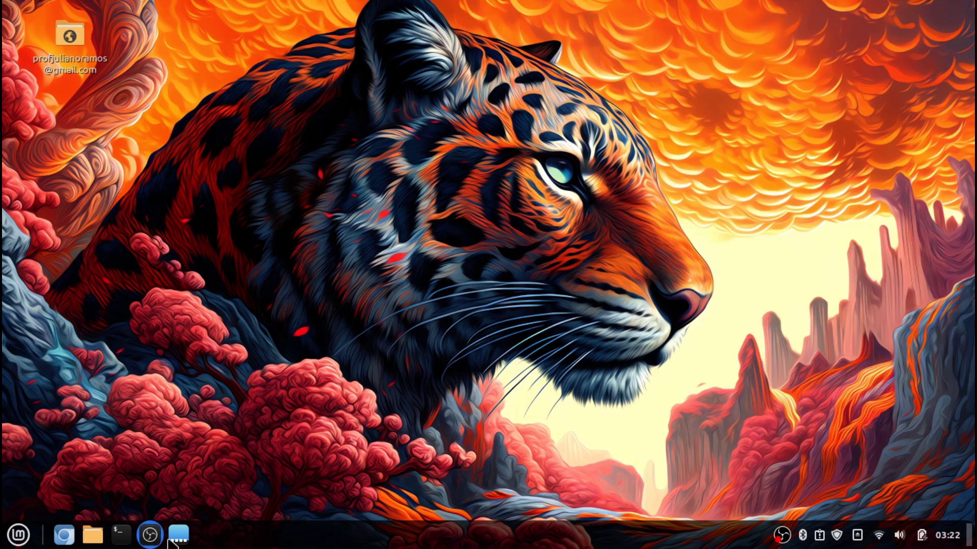
Install the CinnVIIStarkMenu applet from the Download tab of the panel's Applets manager
left_click(18, 535)
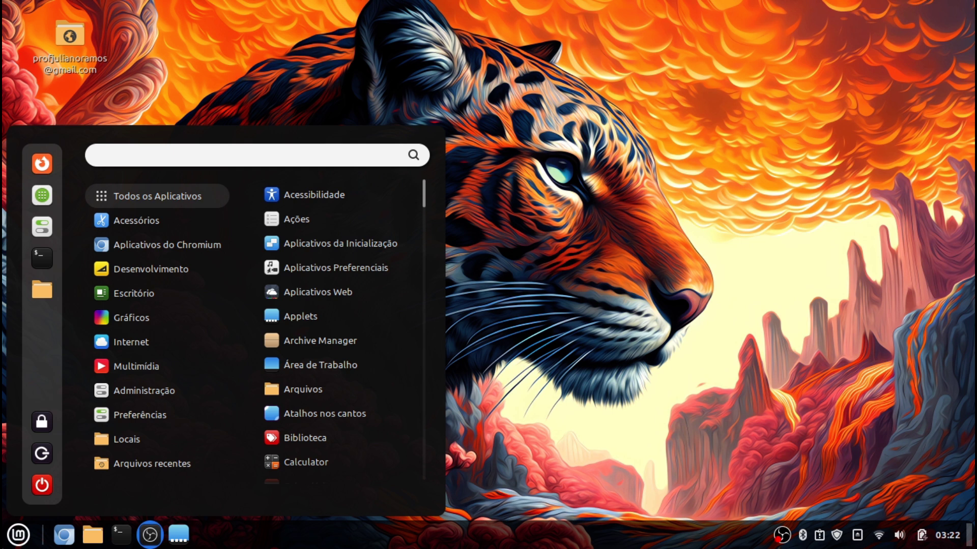
left_click(18, 535)
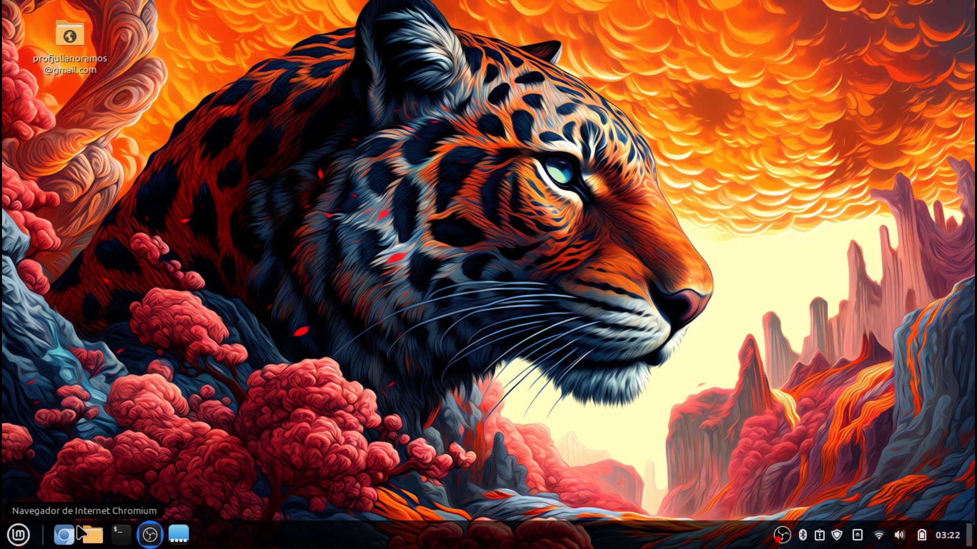
right_click(476, 538)
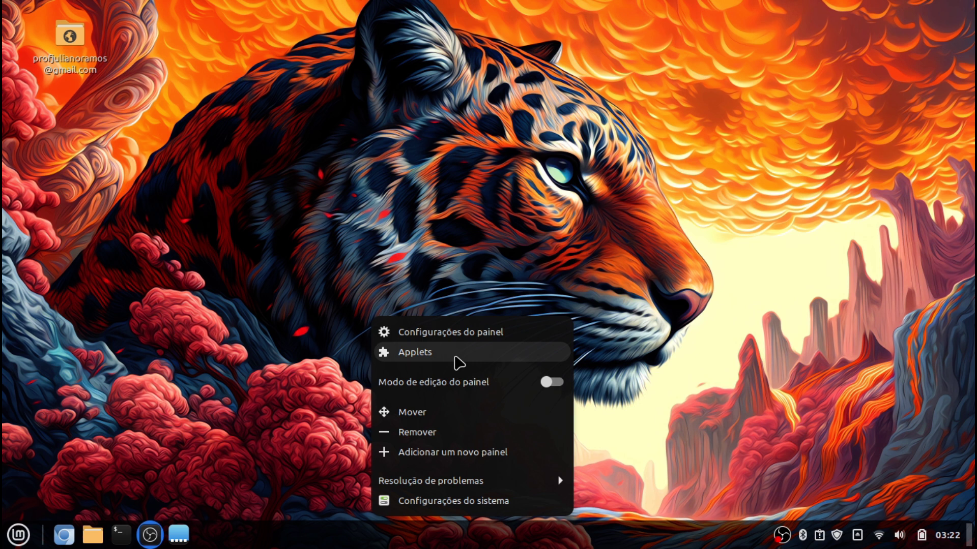
left_click(455, 356)
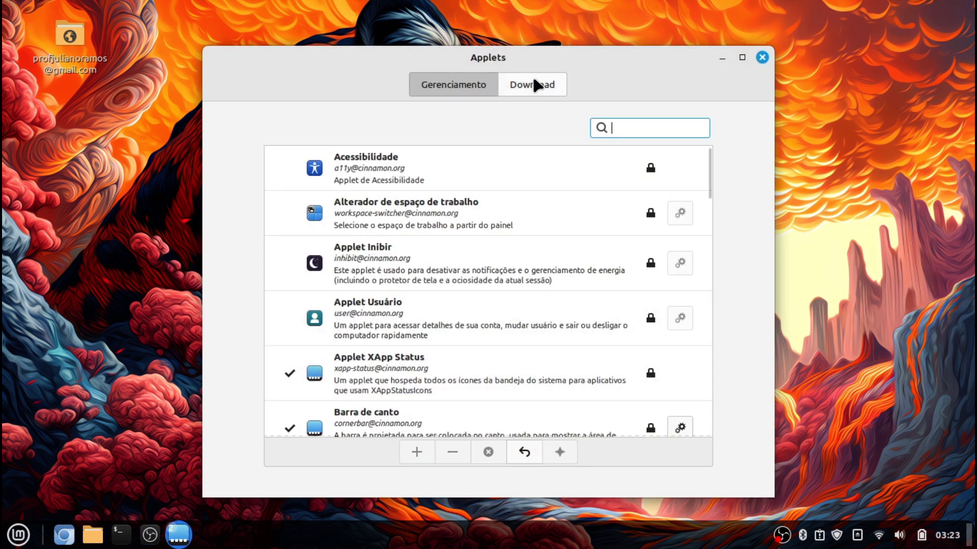
left_click(533, 82)
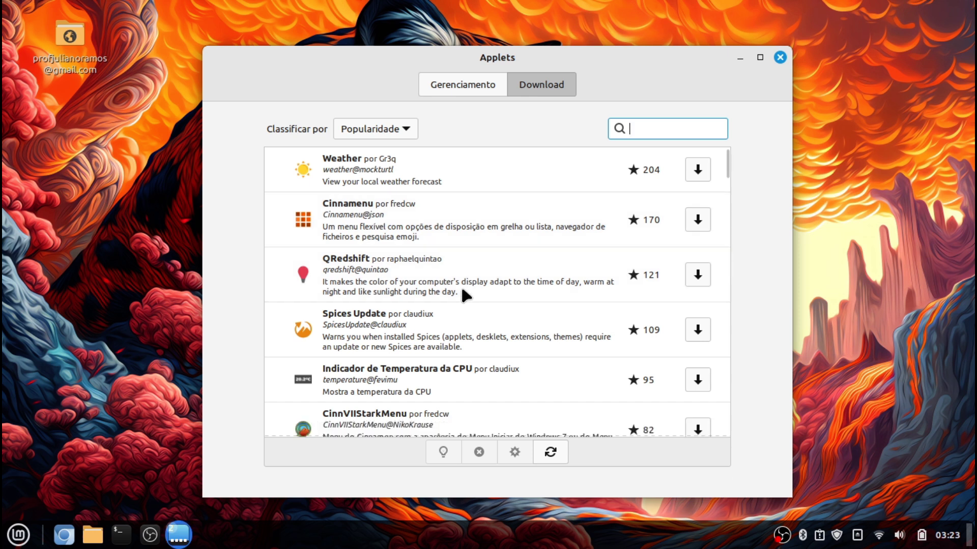
scroll(460, 284, "down", 3)
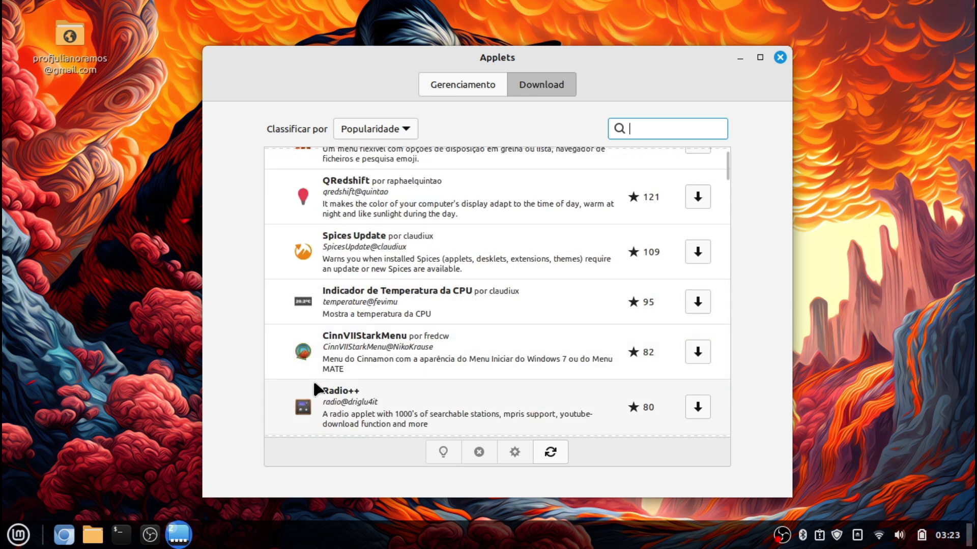
left_click(338, 360)
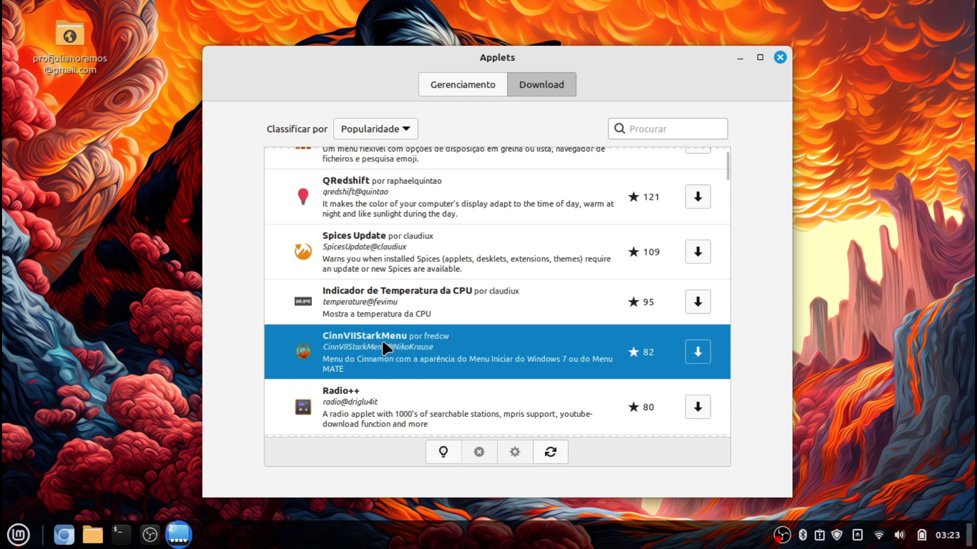
left_click(696, 356)
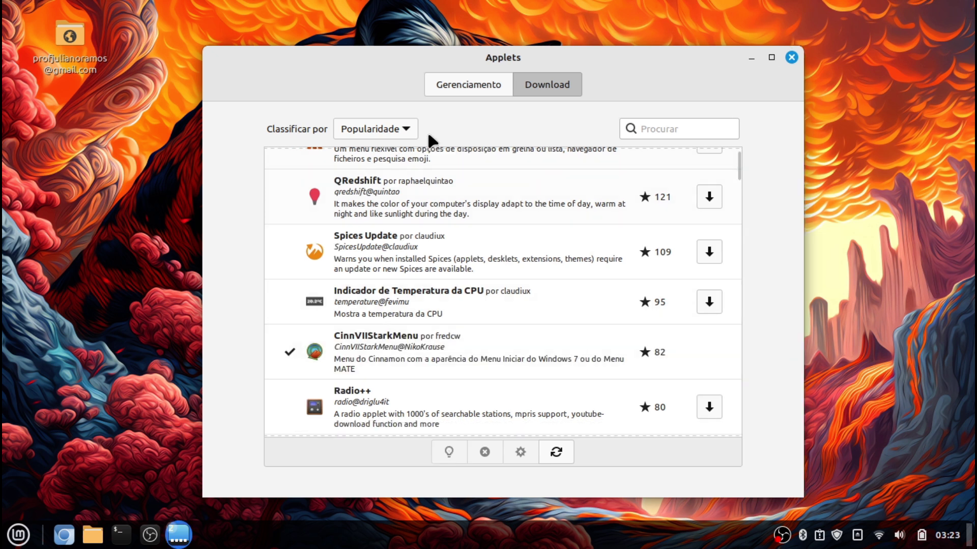
Add CinnVIIStarkMenu to the panel and move it to the panel's far left end
left_click(475, 84)
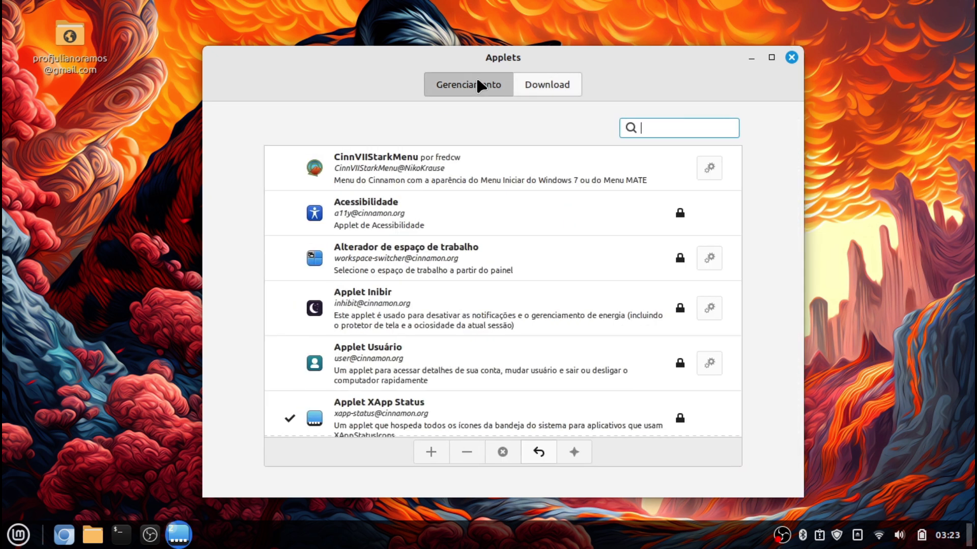
left_click(463, 162)
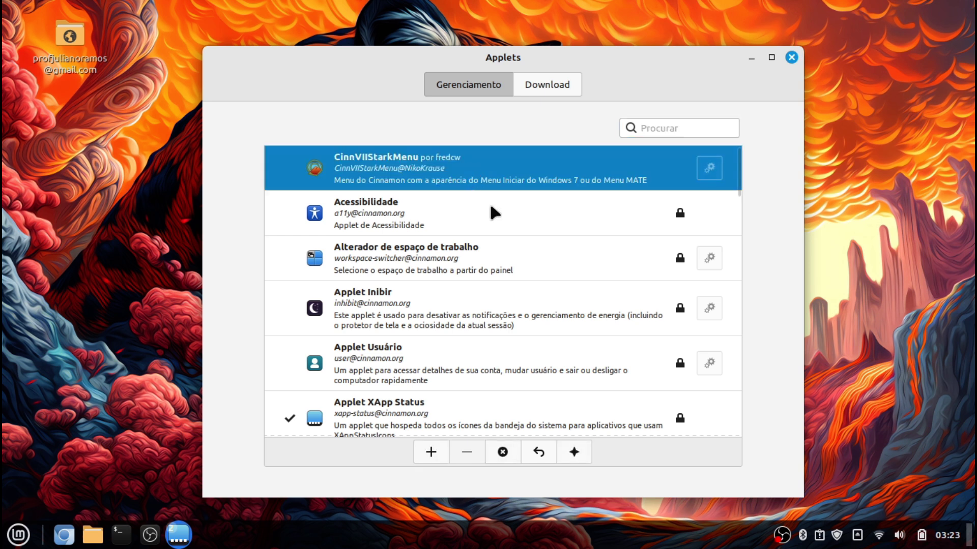
left_click(439, 454)
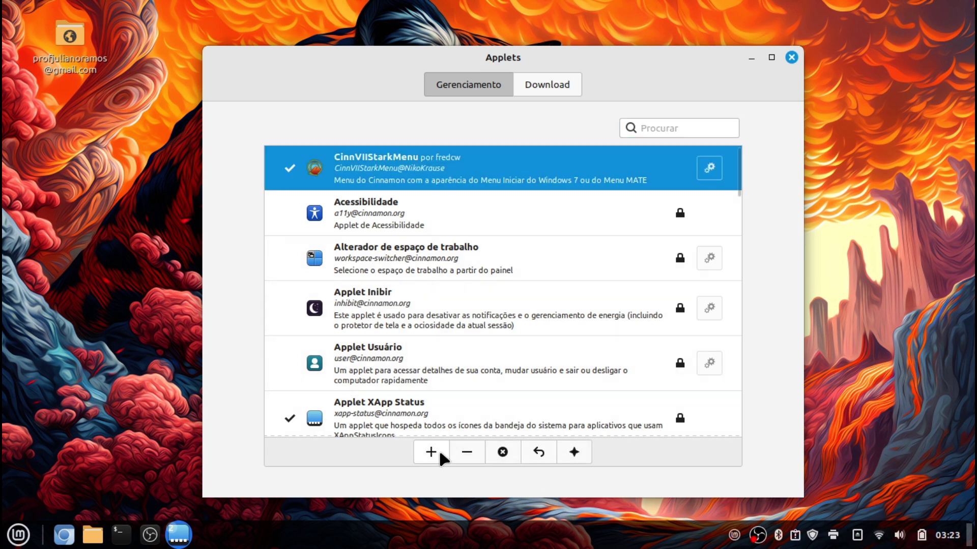
right_click(703, 547)
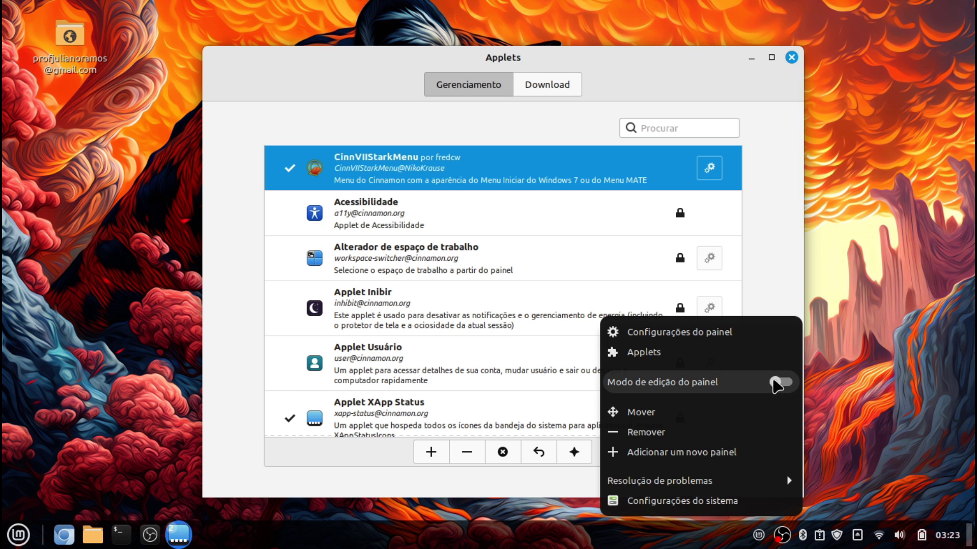
left_click(777, 383)
left_click_drag(684, 537, 19, 540)
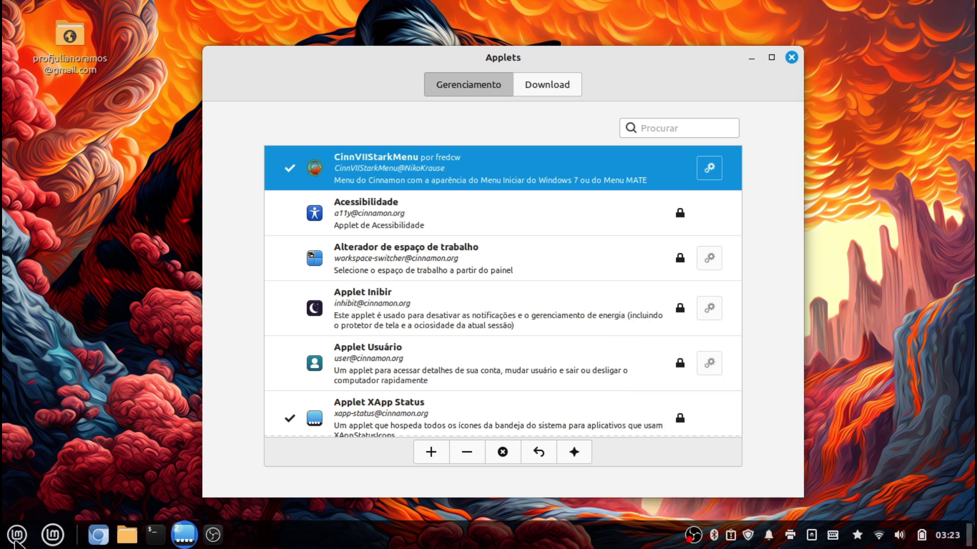
Remove the original Menu applet from the panel and turn off panel edit mode
right_click(53, 534)
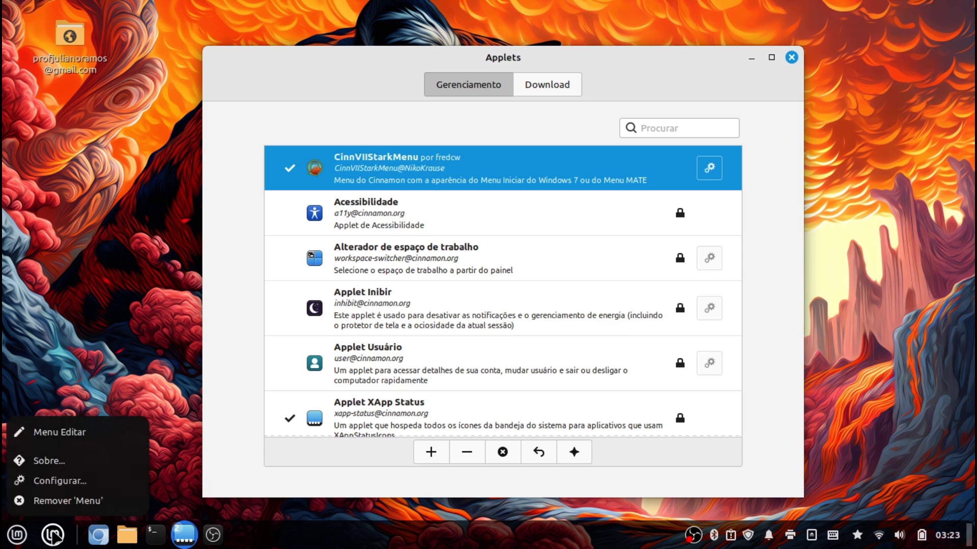
left_click(60, 505)
left_click(568, 319)
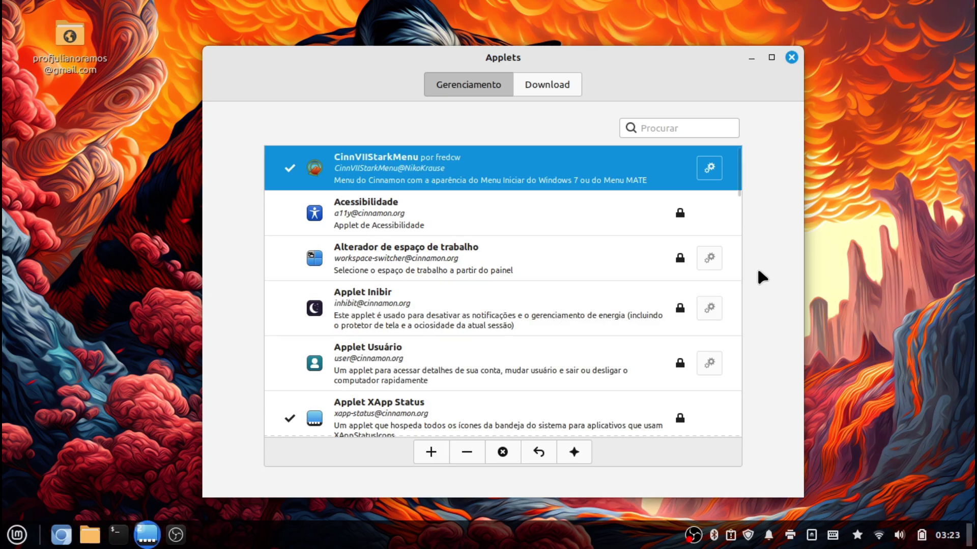
right_click(568, 540)
left_click(647, 384)
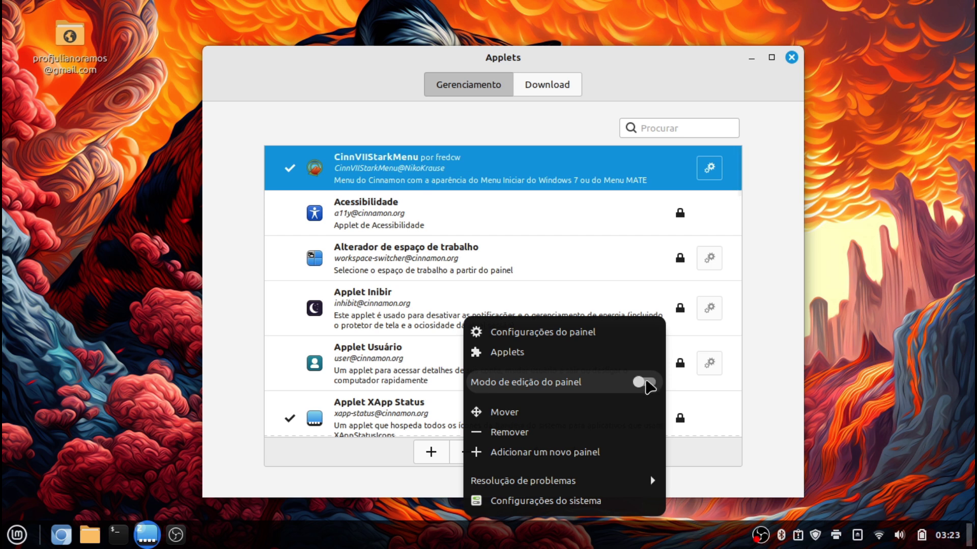
Close the Applets window and test the new start menu
left_click(792, 58)
left_click(792, 57)
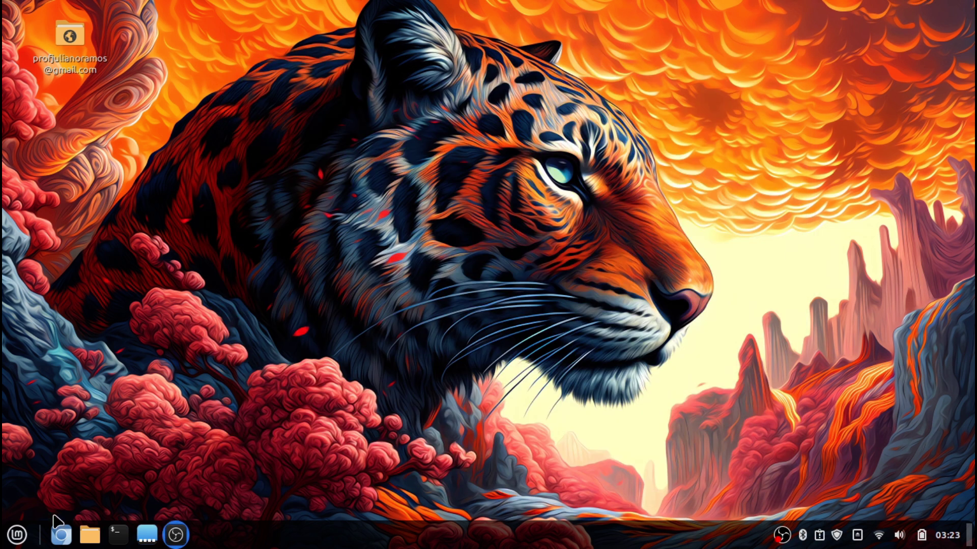
left_click(17, 535)
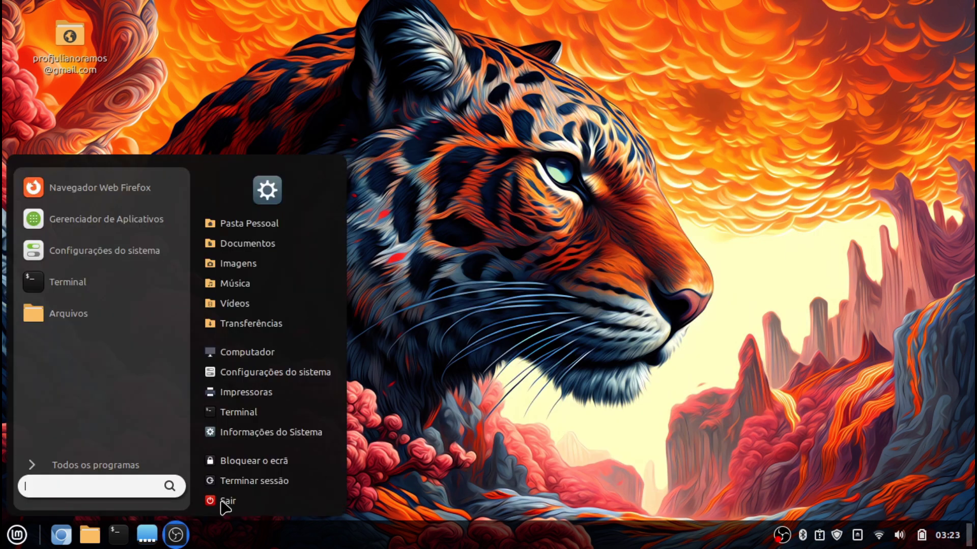
left_click(522, 431)
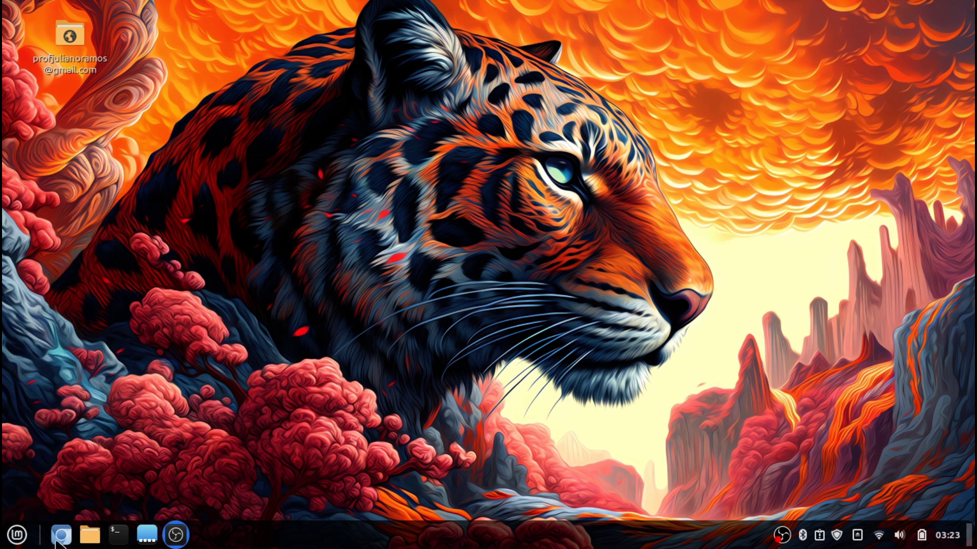
Switch the CinnVIIStarkMenu layout to Menu MATE in its configuration
right_click(24, 534)
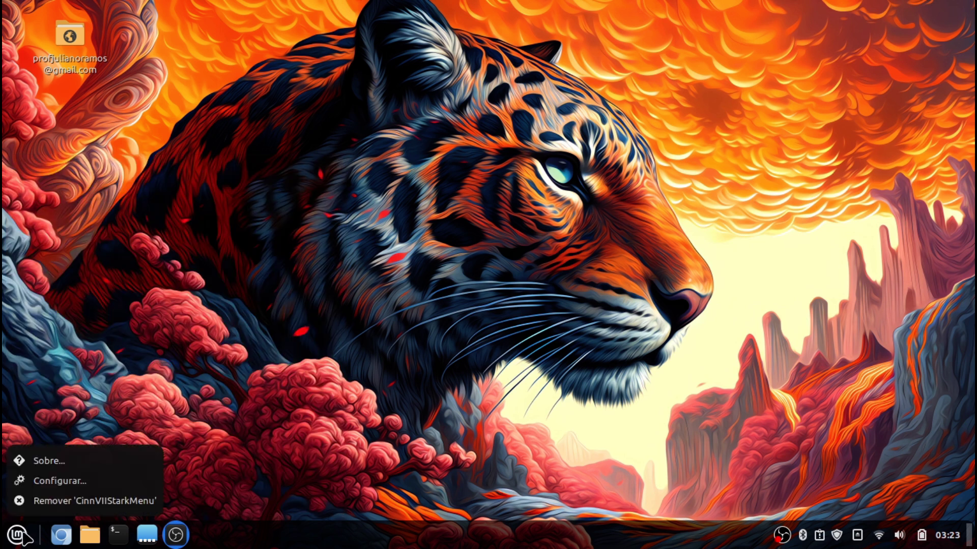
left_click(68, 481)
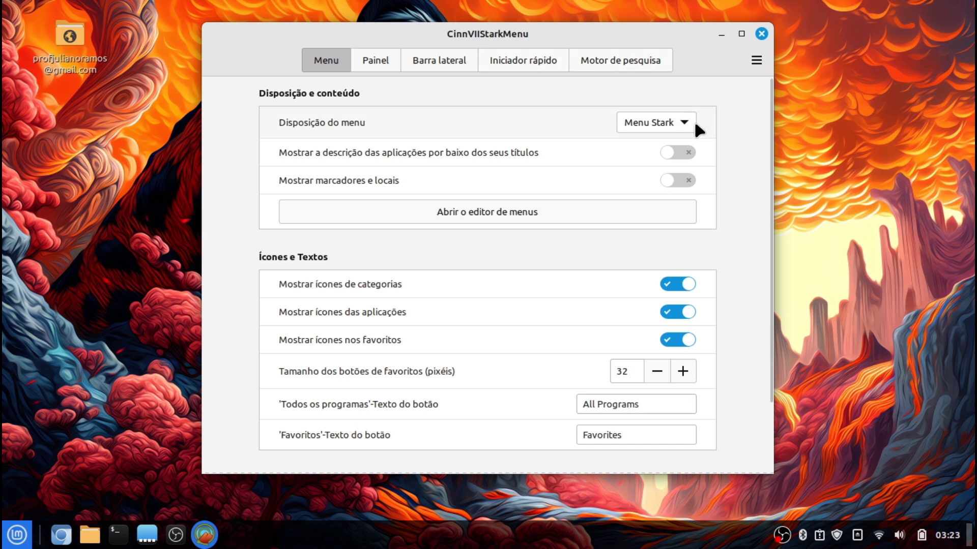
left_click(692, 120)
left_click(670, 146)
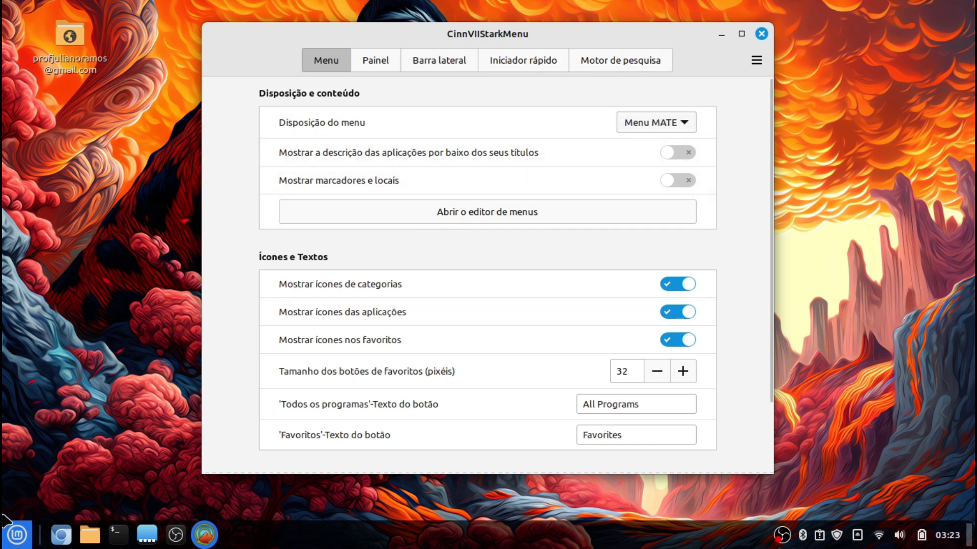
Preview the Menu MATE layout's categories and favourites, then show the Painel settings page
left_click(8, 534)
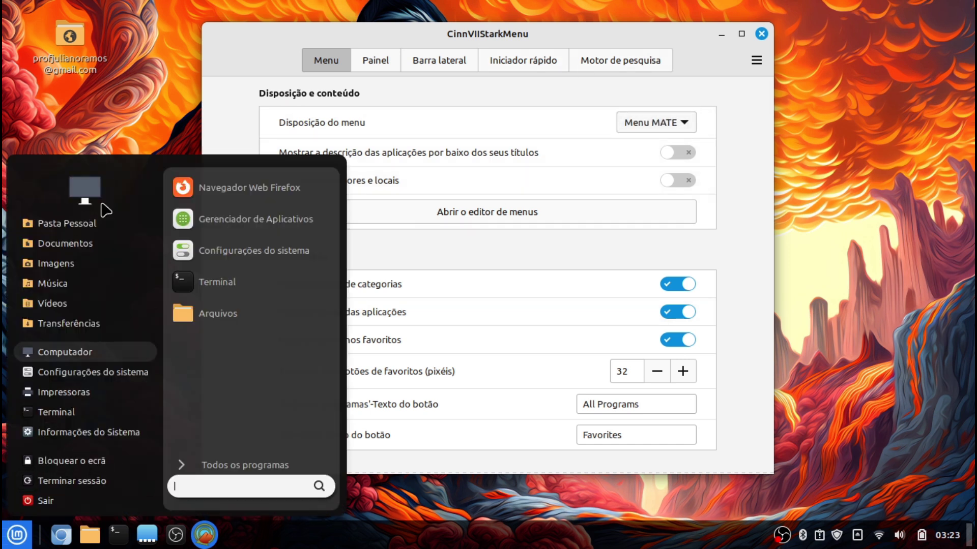
left_click(288, 461)
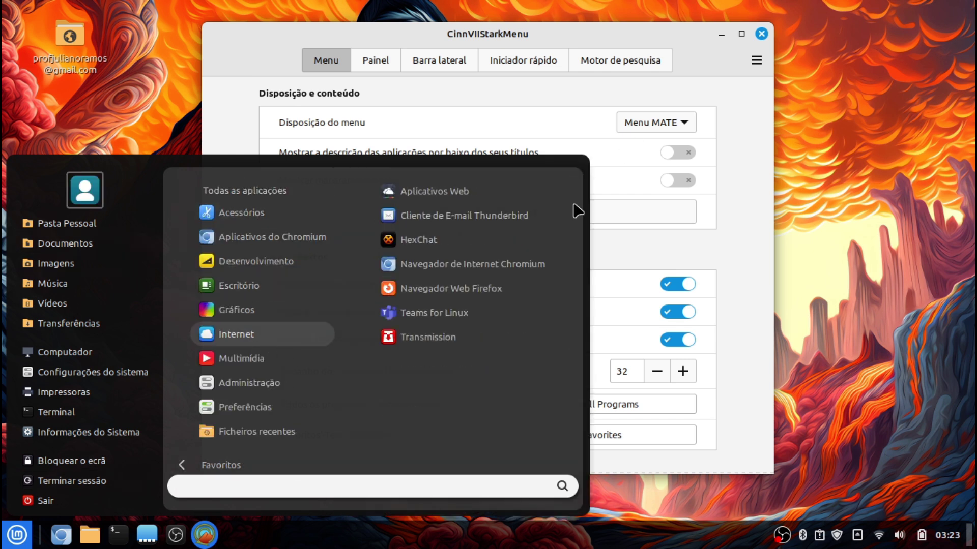
left_click(251, 464)
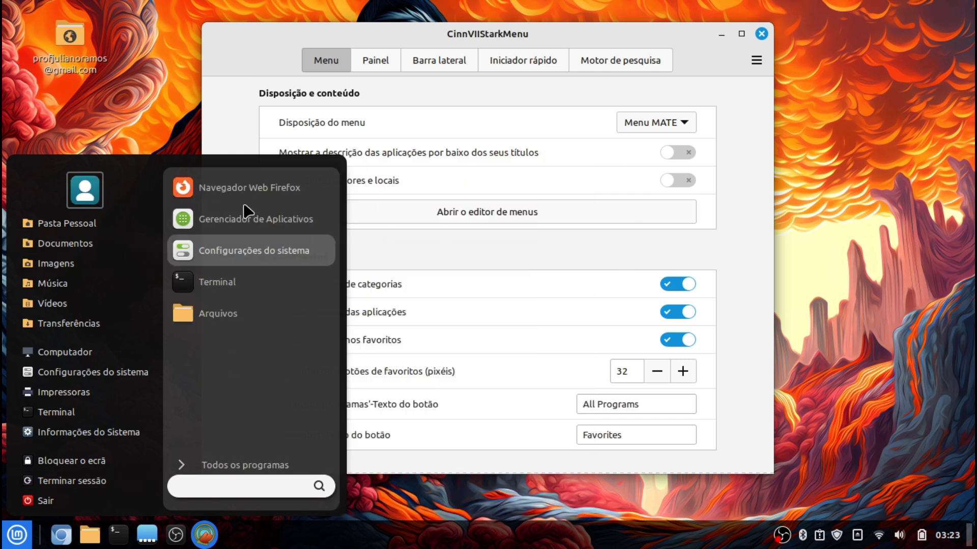
left_click(521, 268)
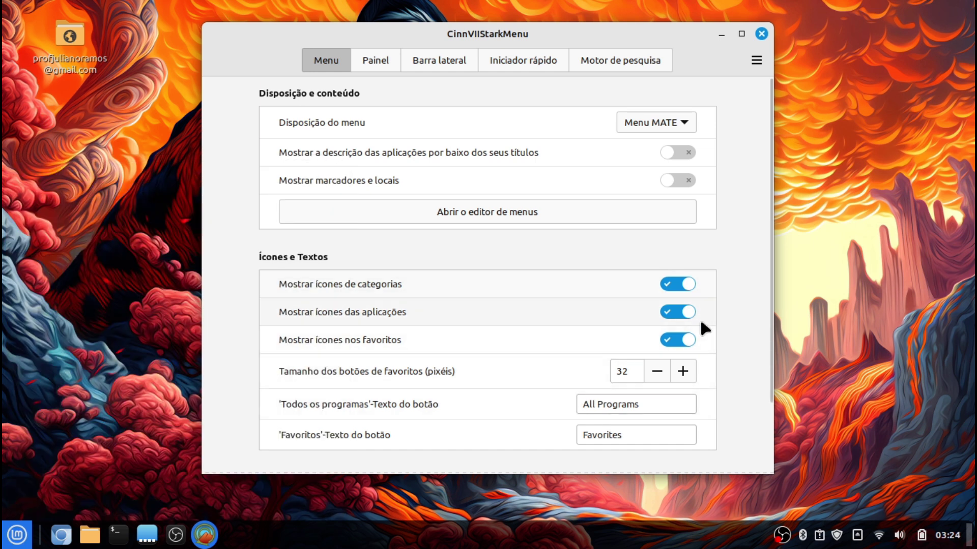
left_click(16, 535)
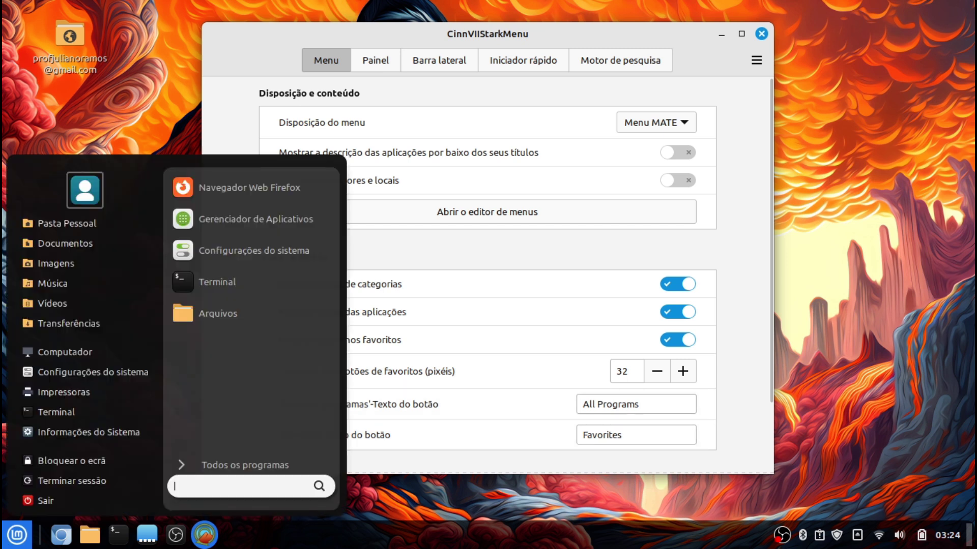
left_click(17, 535)
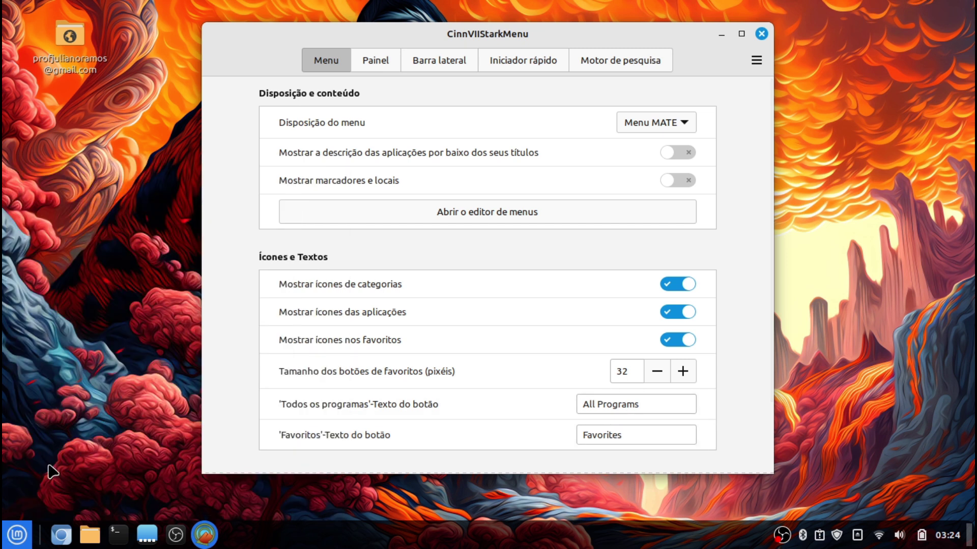
left_click(361, 62)
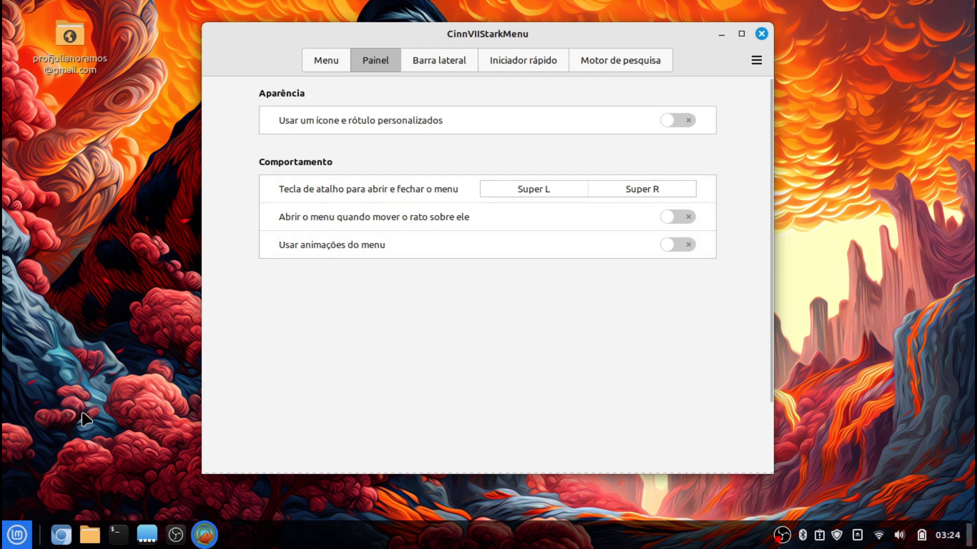
Make Google the menu's web search engine instead of Startpage
left_click(432, 59)
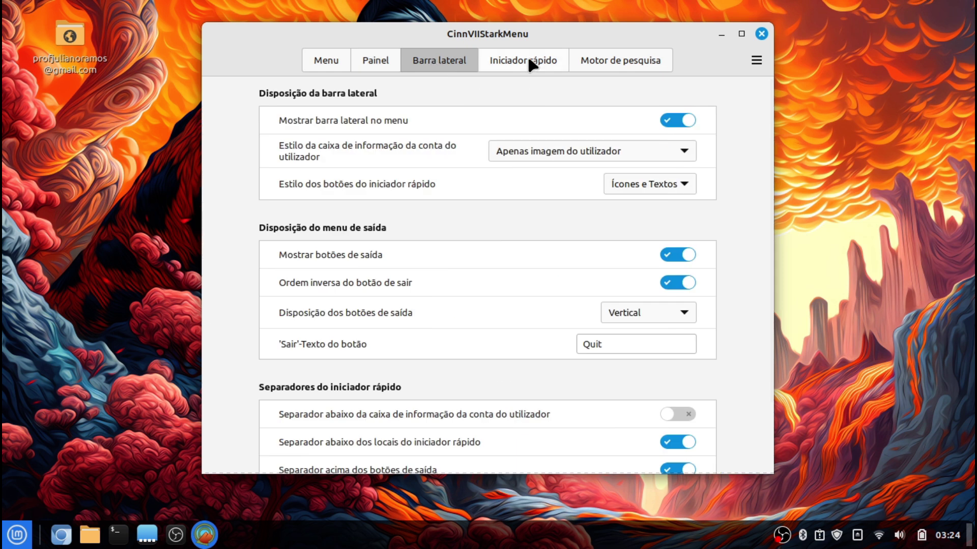
left_click(529, 59)
left_click(583, 53)
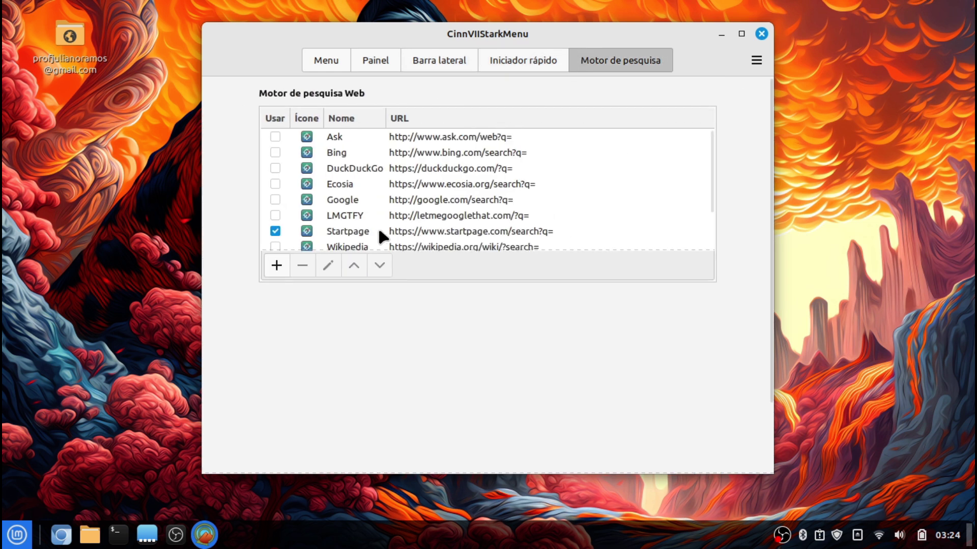
scroll(383, 227, "down", 3)
scroll(383, 227, "up", 3)
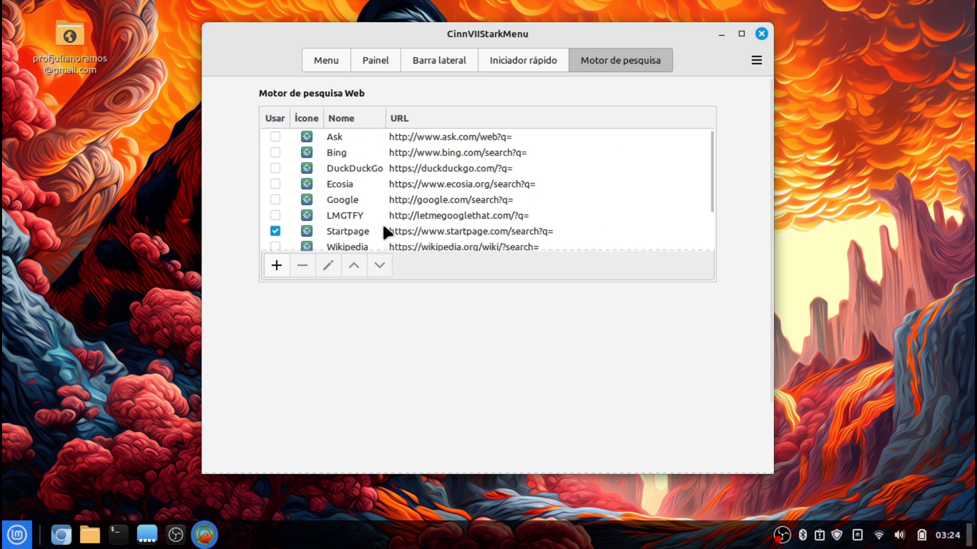
scroll(384, 228, "down", 1)
scroll(384, 227, "down", 2)
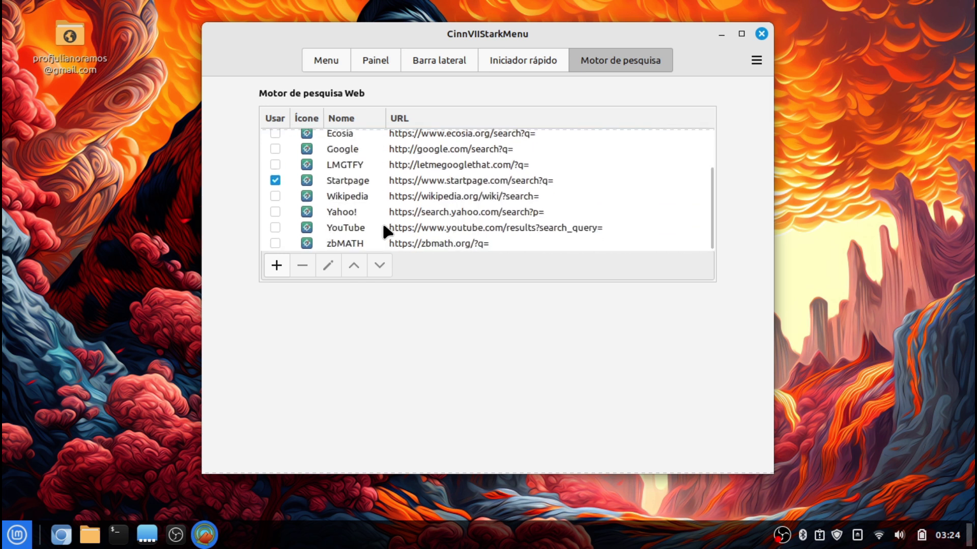
left_click(281, 148)
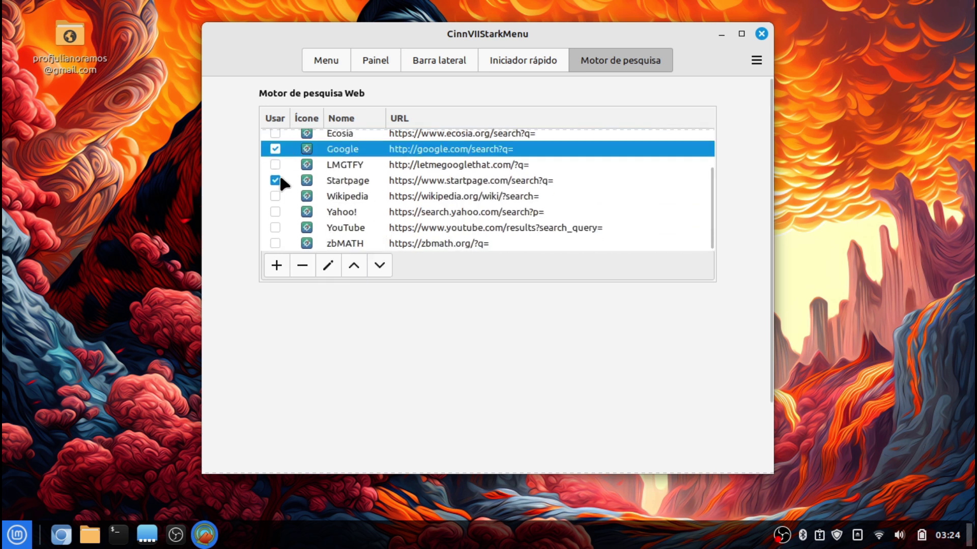
left_click(276, 174)
scroll(344, 234, "up", 3)
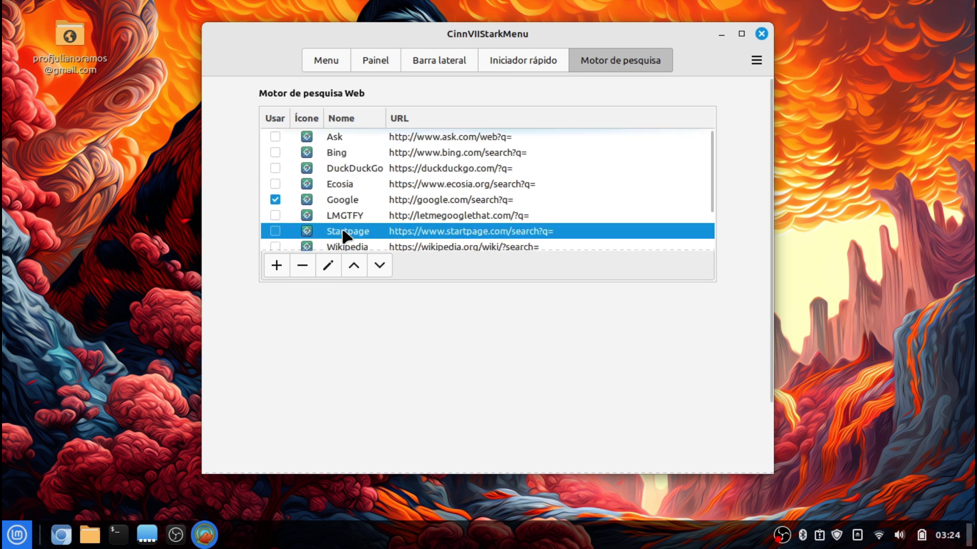
scroll(343, 235, "down", 3)
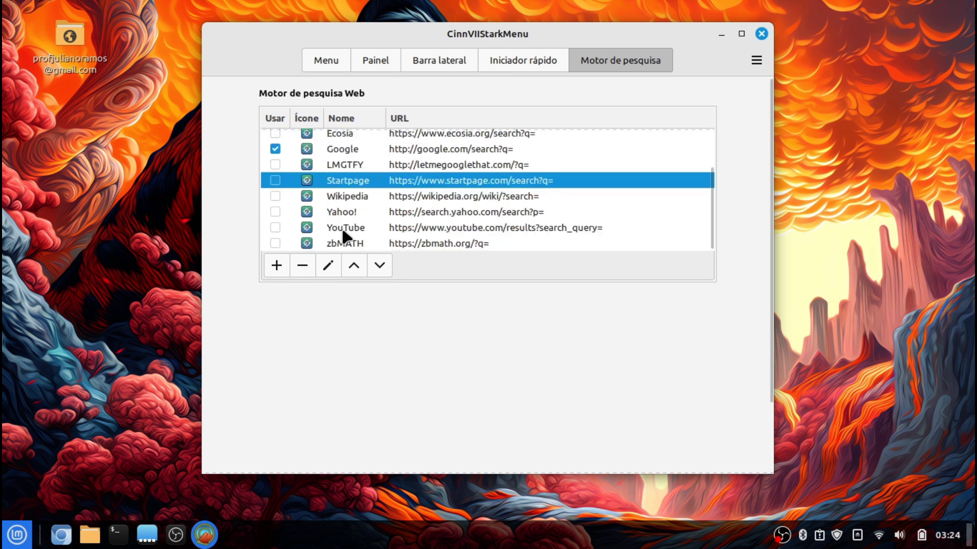
Review the Iniciador rápido, Barra lateral, Painel and Menu pages, then close the settings
left_click(544, 61)
left_click(457, 60)
left_click(365, 61)
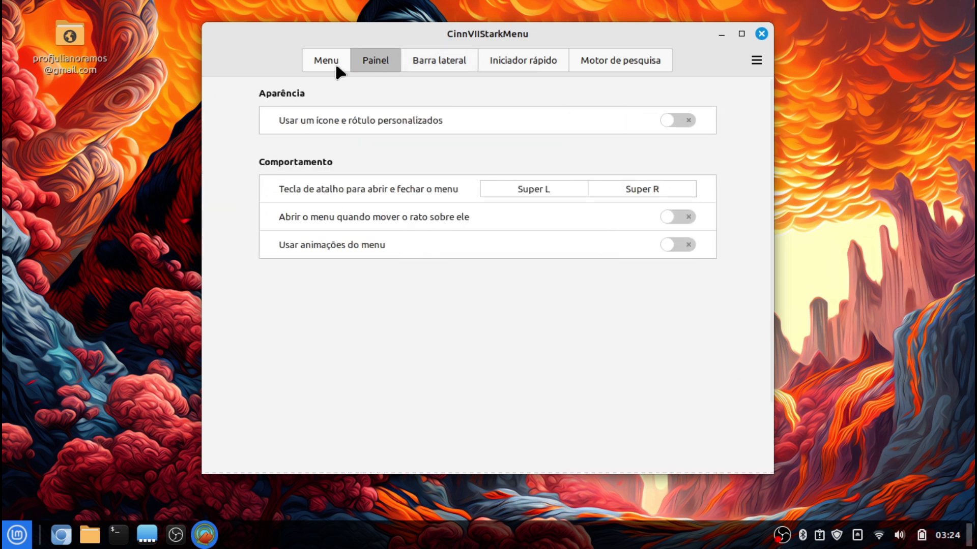
left_click(336, 66)
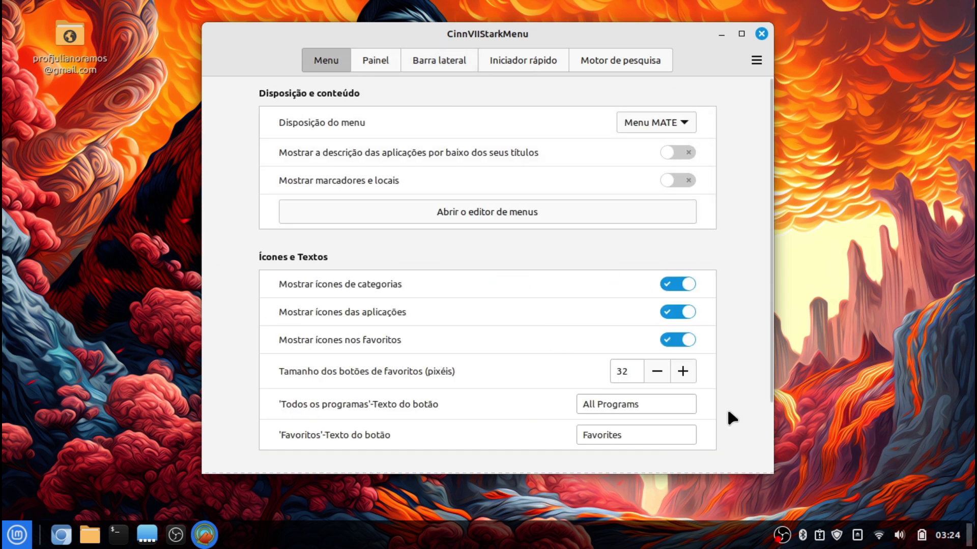
scroll(732, 418, "down", 3)
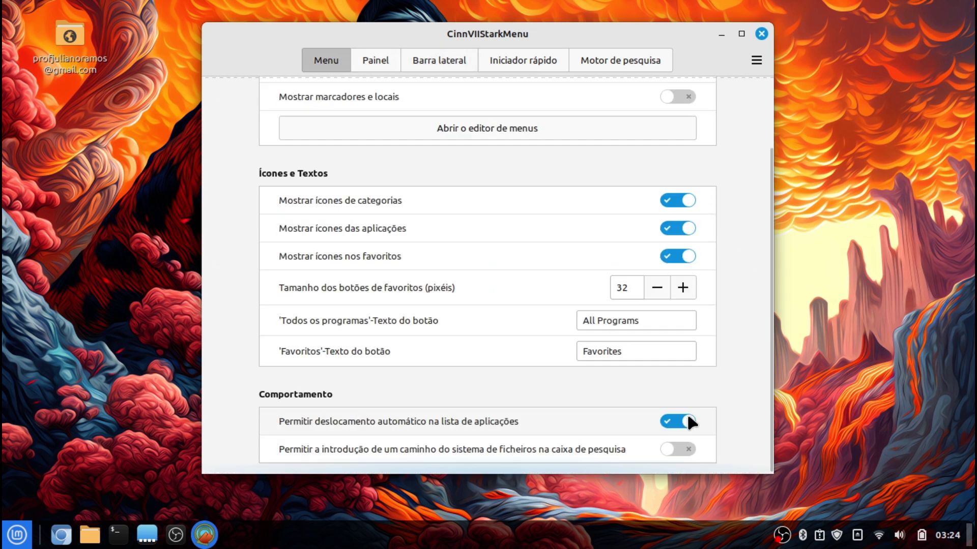
left_click(762, 34)
Test a 'linux' Google search from the start menu, then return to its favourites
key("super")
type("linux")
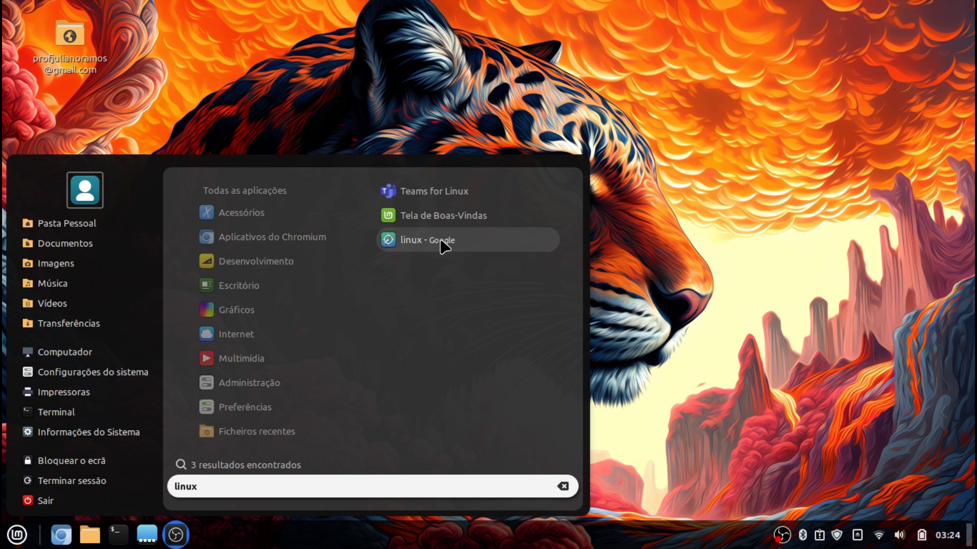
left_click(447, 243)
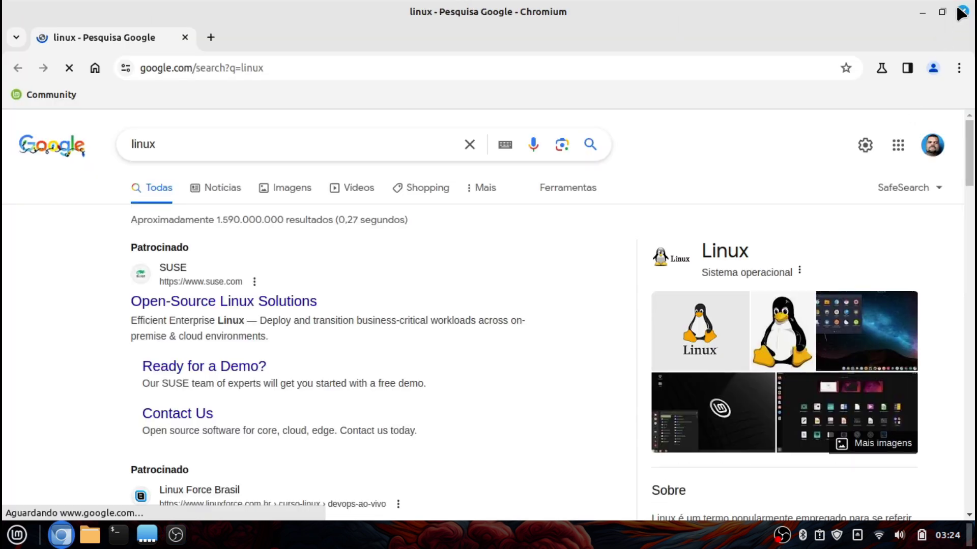
left_click(962, 12)
key("super")
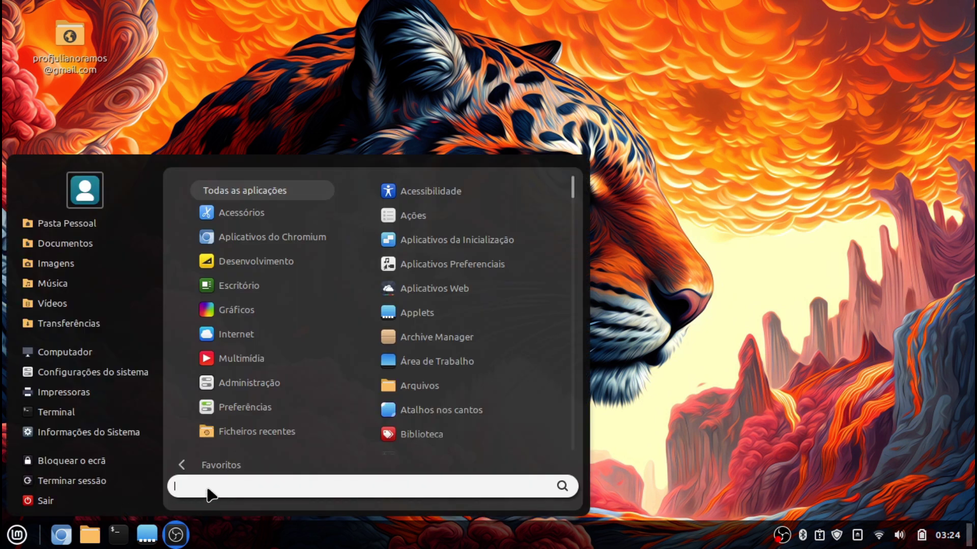
left_click(217, 465)
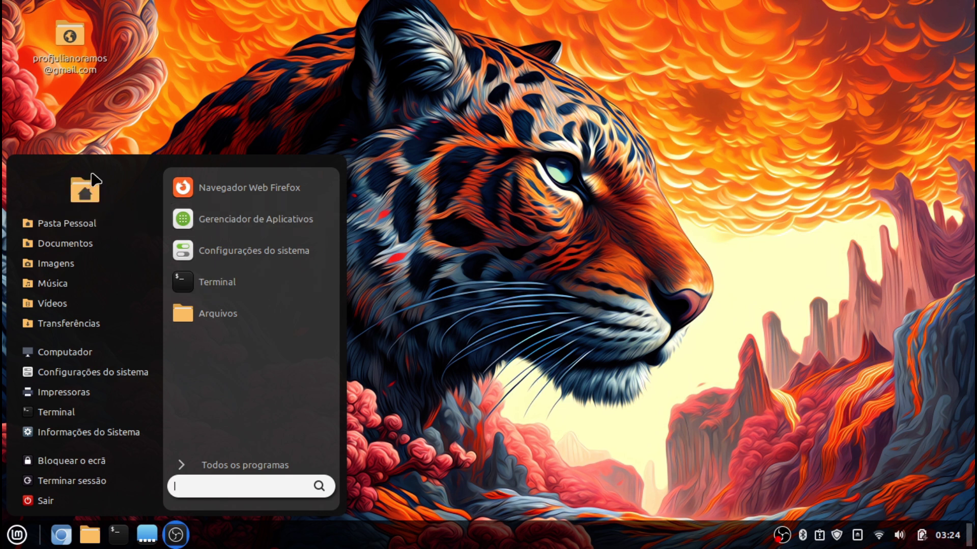
Set images.jpeg from Imagens/Wall as the account photo
left_click(85, 192)
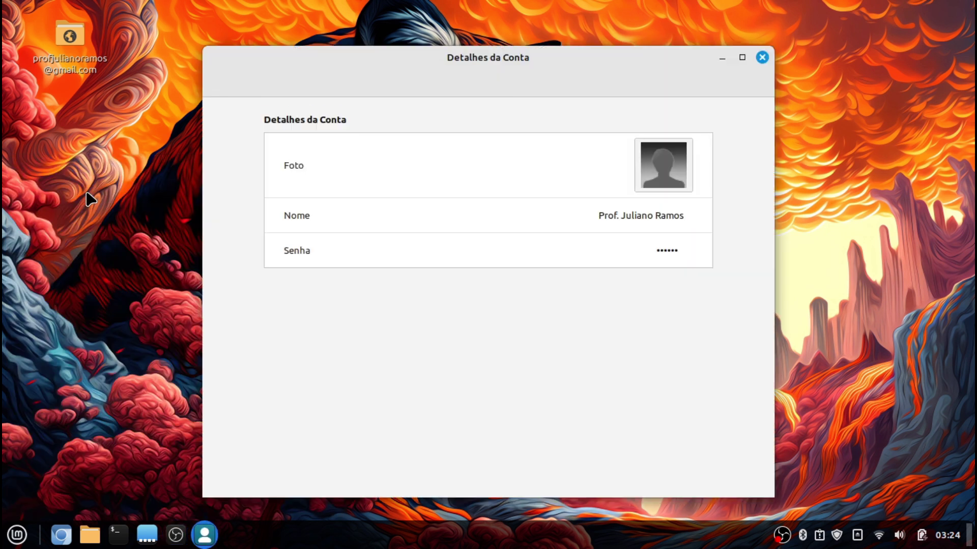
left_click(669, 175)
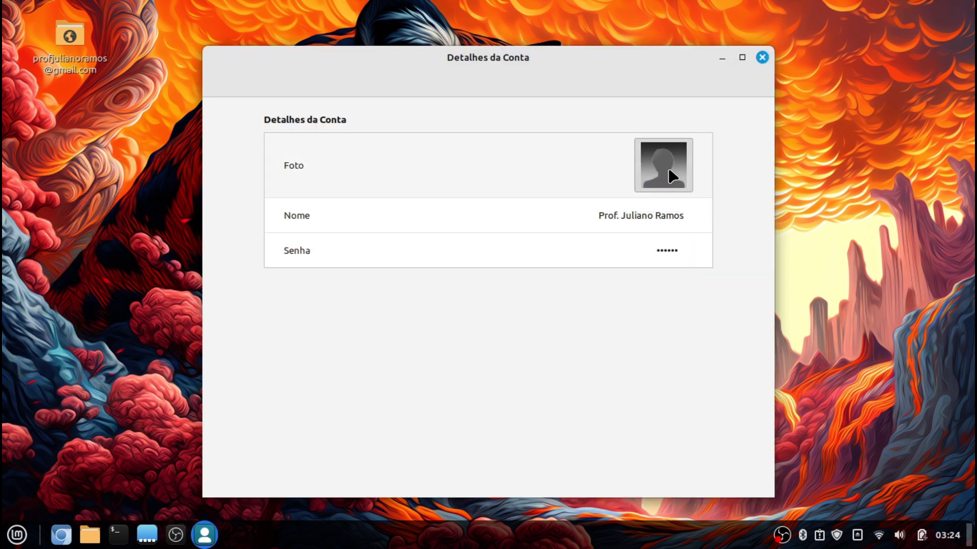
mouse_move(797, 501)
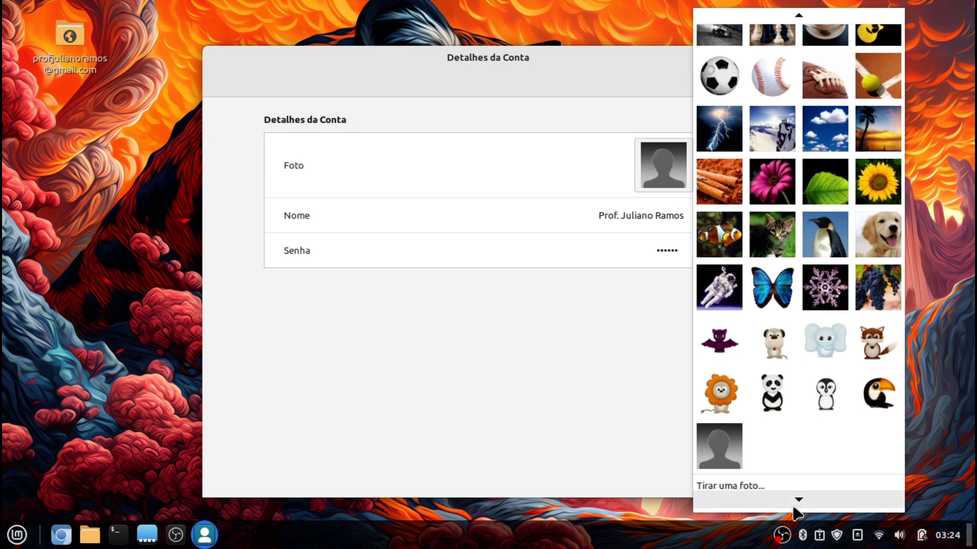
left_click(770, 488)
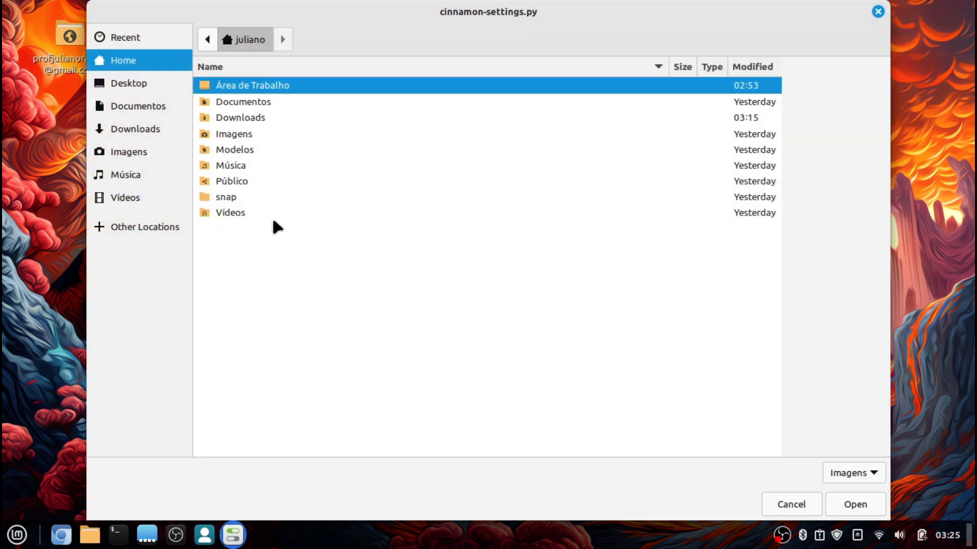
double_click(237, 138)
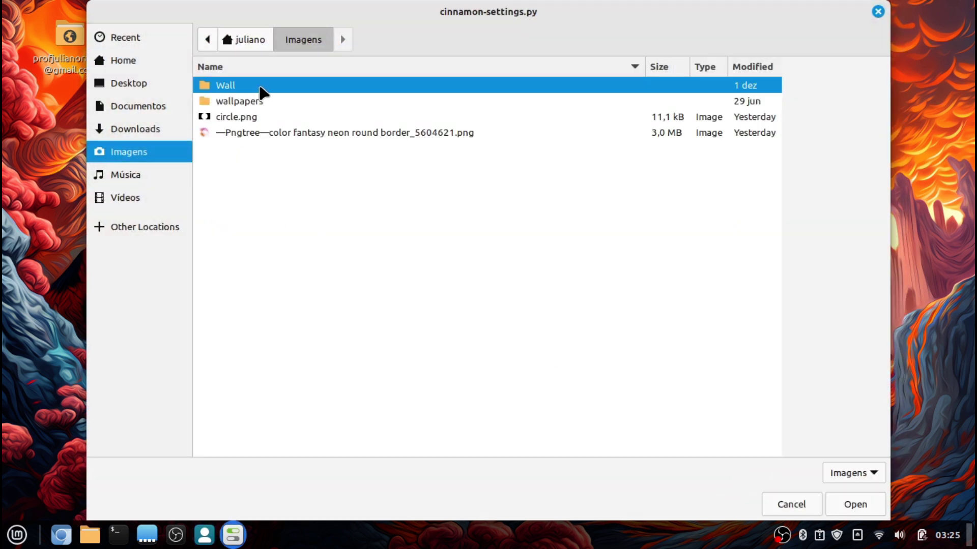
double_click(264, 90)
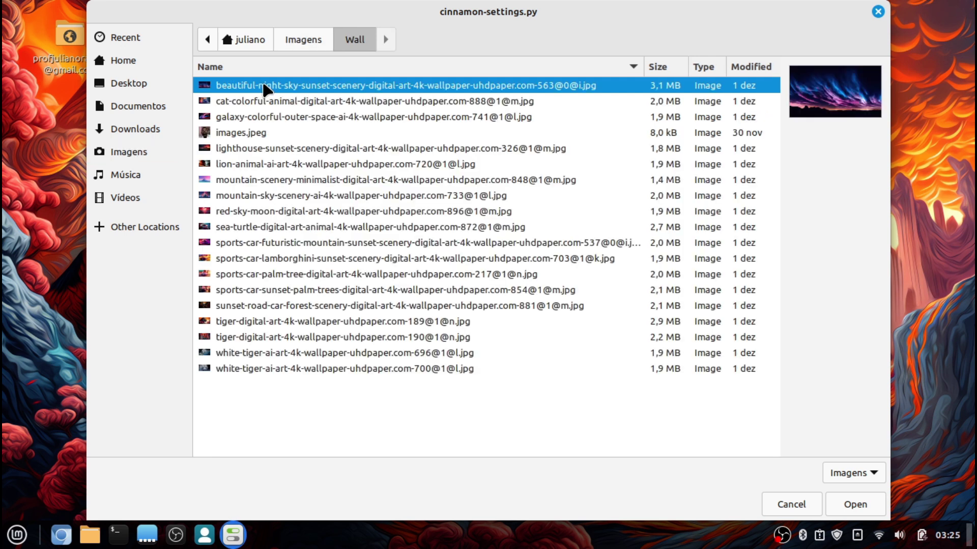
double_click(261, 131)
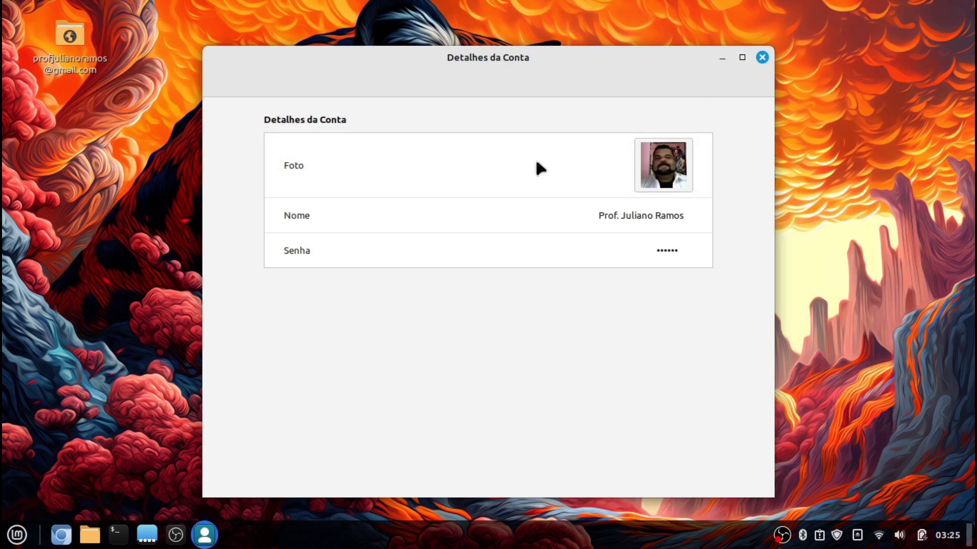
Close the account details window and check the new photo in the start menu
key("super")
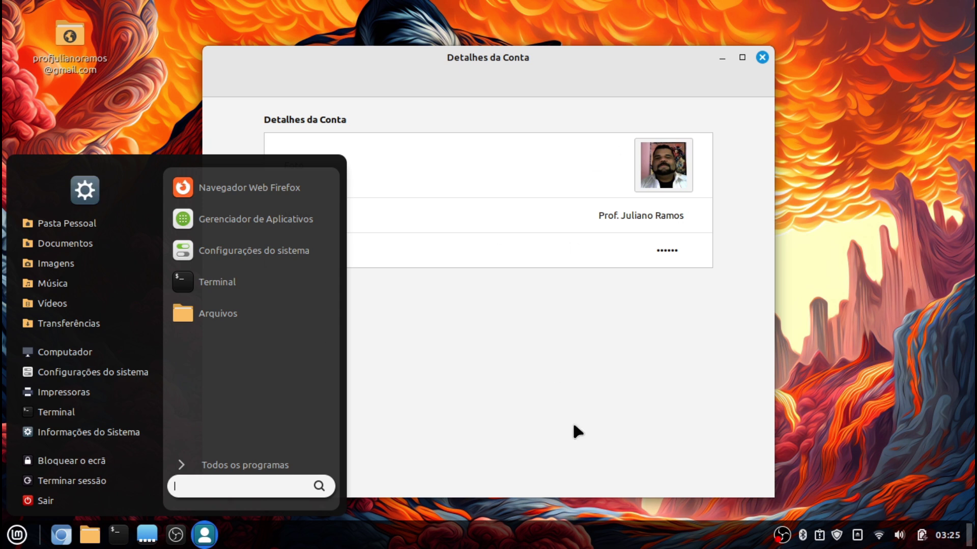
left_click(572, 420)
left_click(762, 57)
key("super")
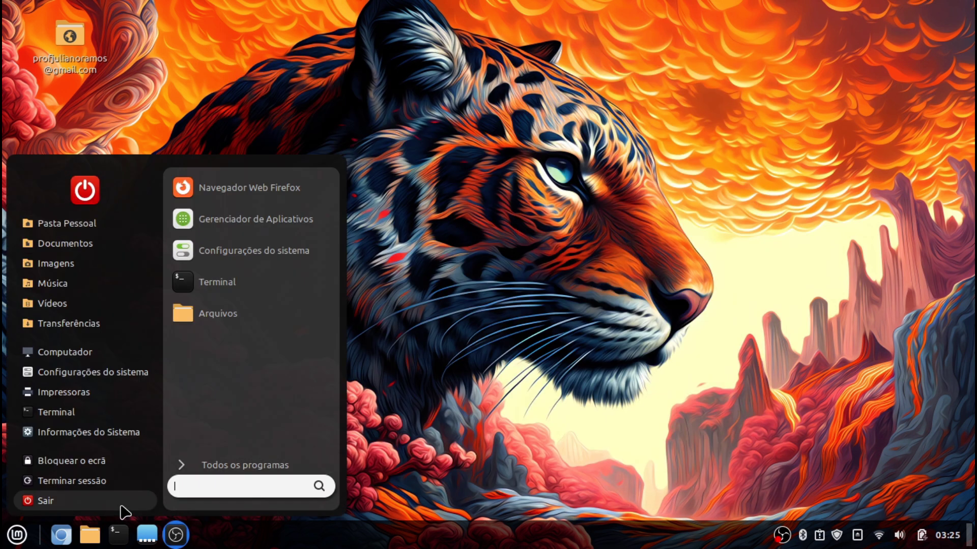
left_click(205, 465)
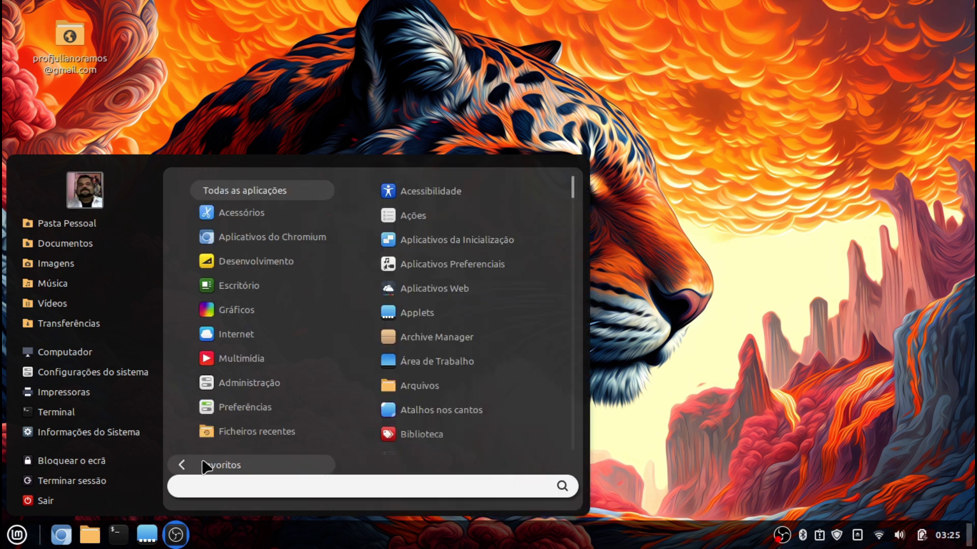
left_click(205, 465)
Open the Wall folder and set the sunset road car image as wallpaper
left_click(639, 438)
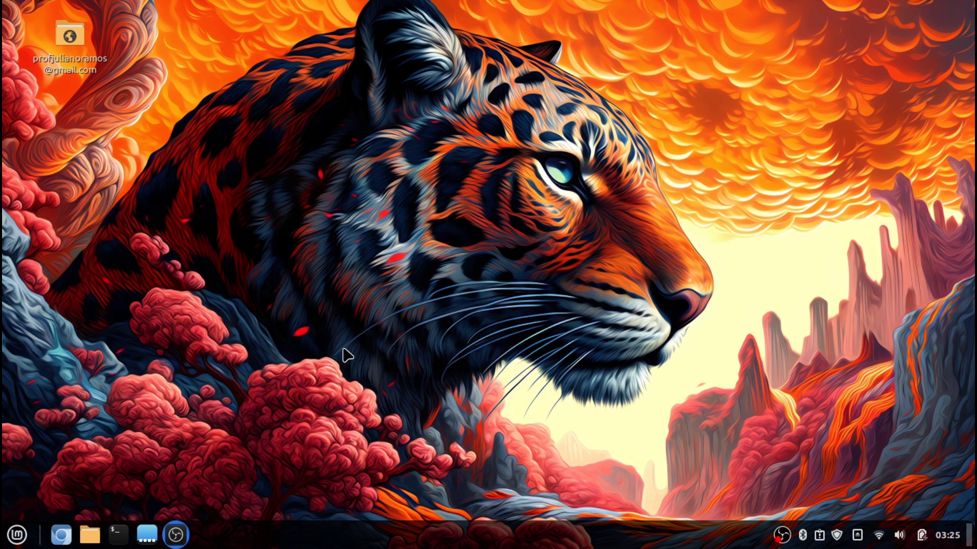
right_click(342, 159)
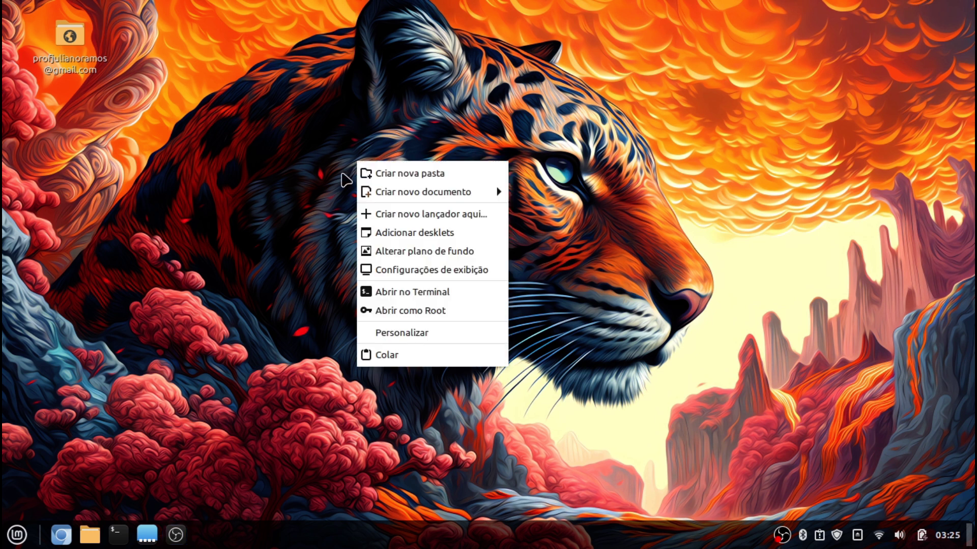
key("Escape")
left_click(90, 534)
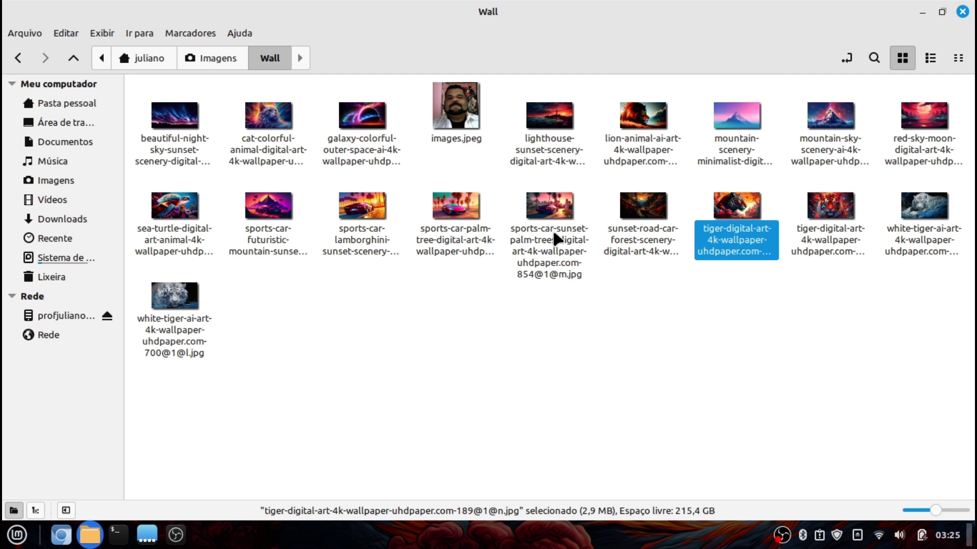
right_click(620, 228)
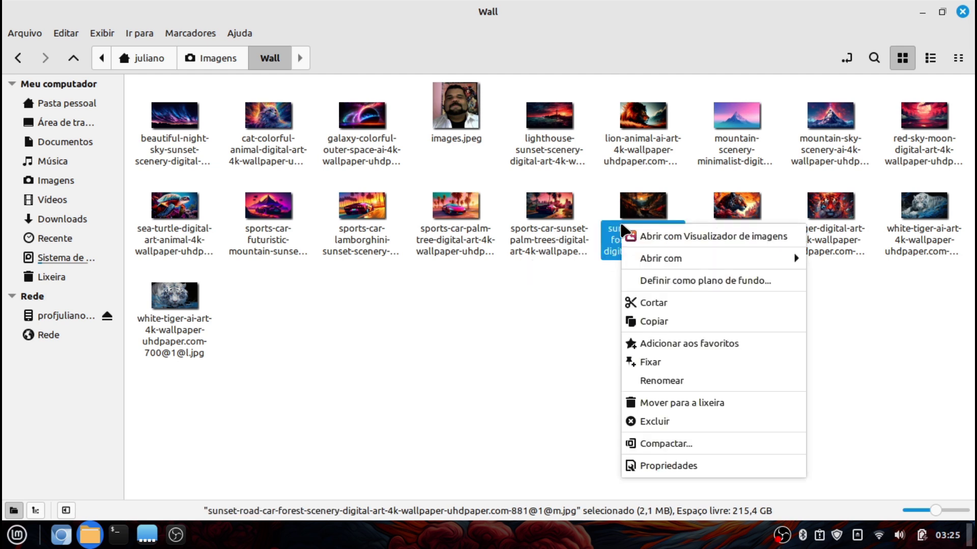
left_click(697, 274)
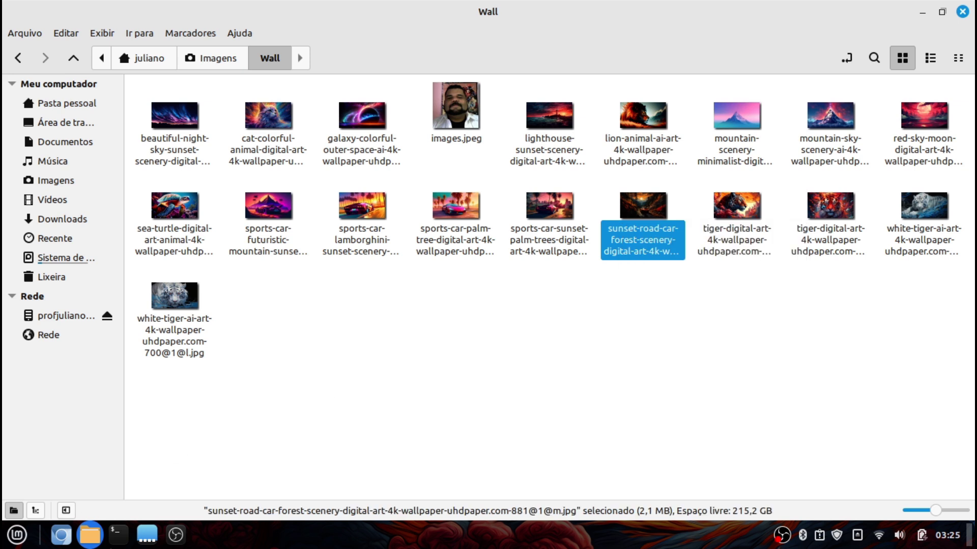
left_click(101, 532)
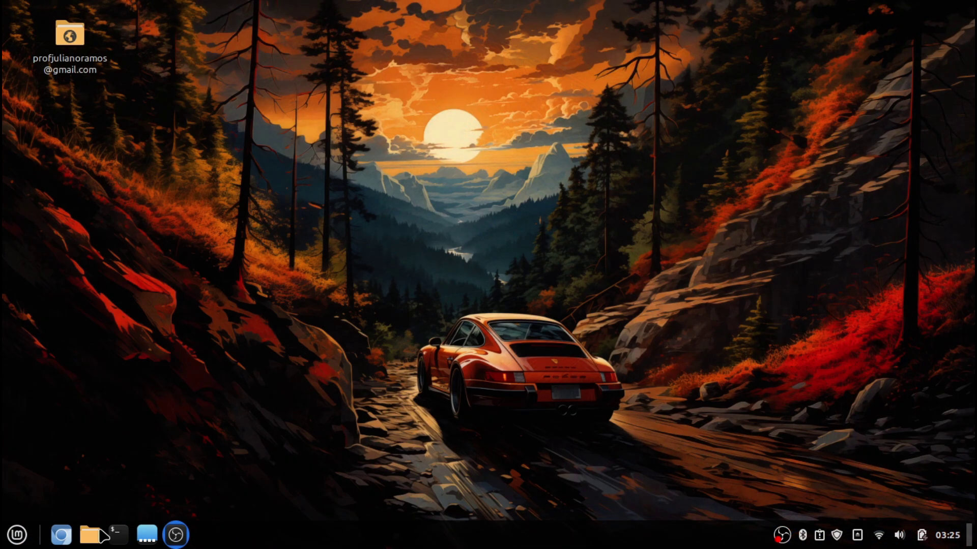
left_click(102, 535)
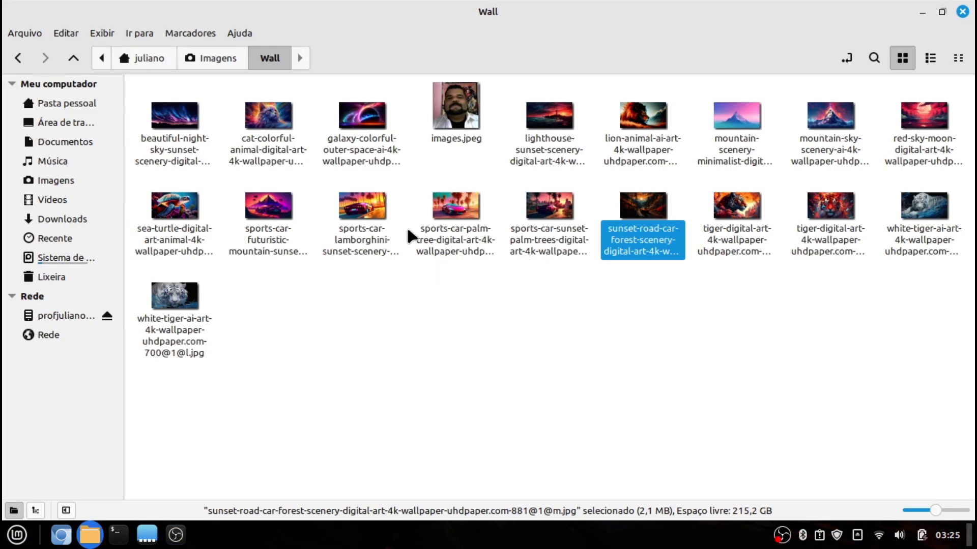
Try the Lamborghini image as the desktop wallpaper
right_click(387, 233)
left_click(493, 283)
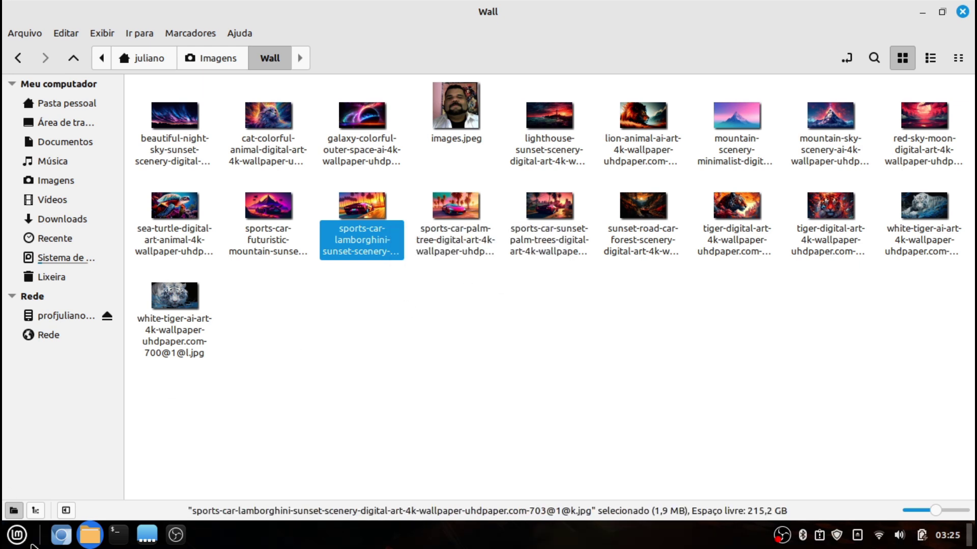
left_click(89, 539)
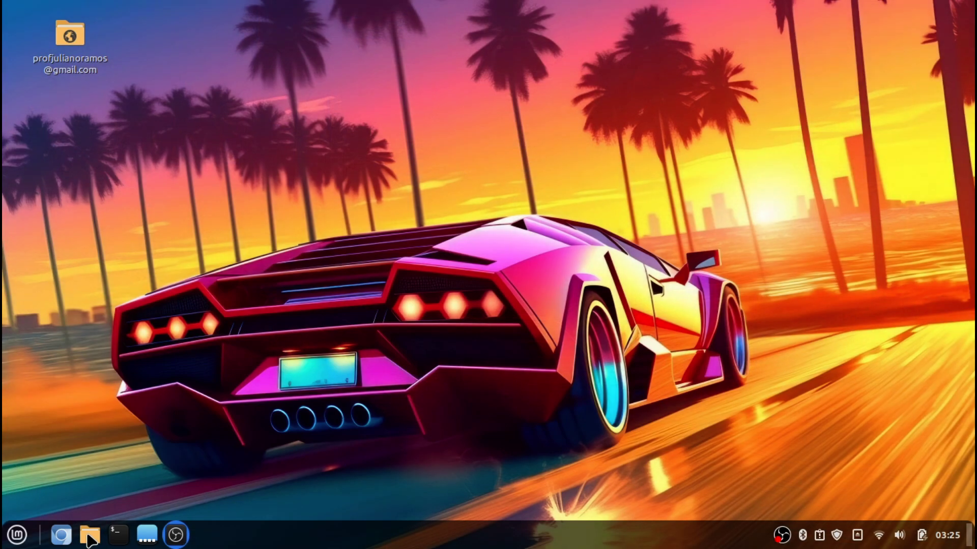
left_click(88, 535)
Settle on the sea turtle image as the desktop wallpaper
right_click(280, 236)
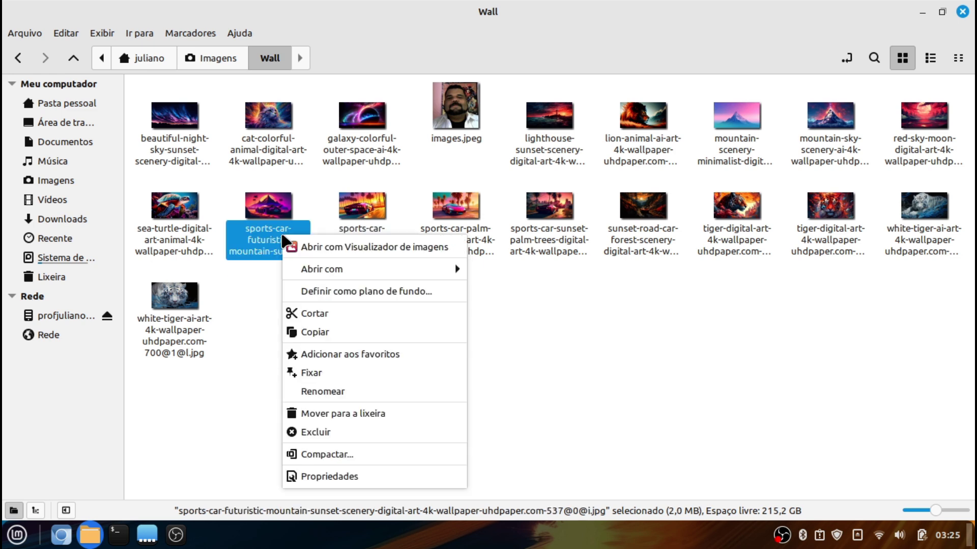
left_click(656, 337)
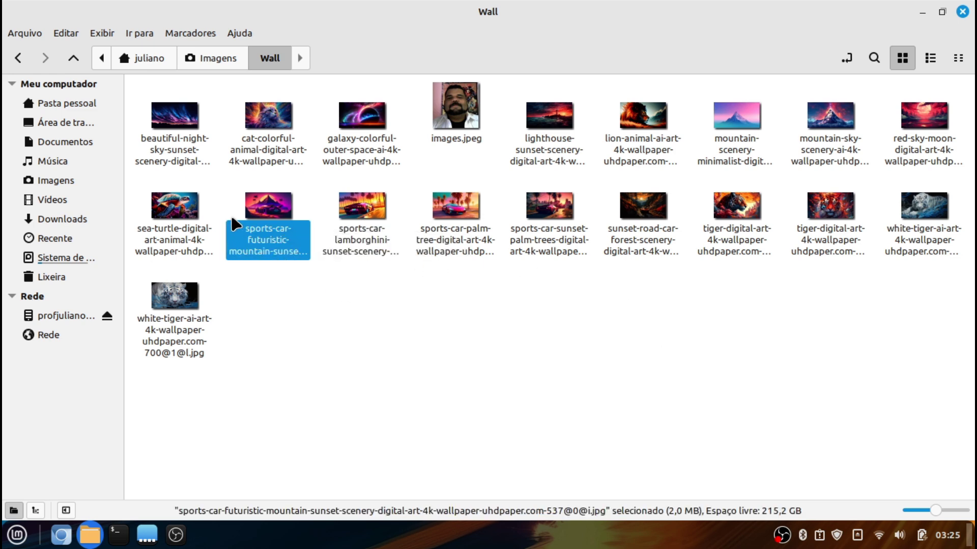
right_click(192, 234)
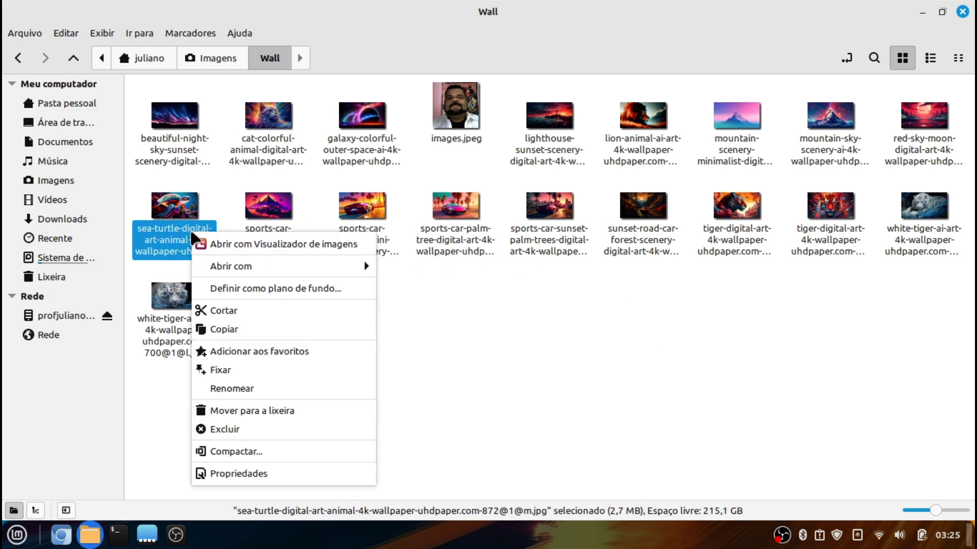
left_click(289, 285)
left_click(89, 540)
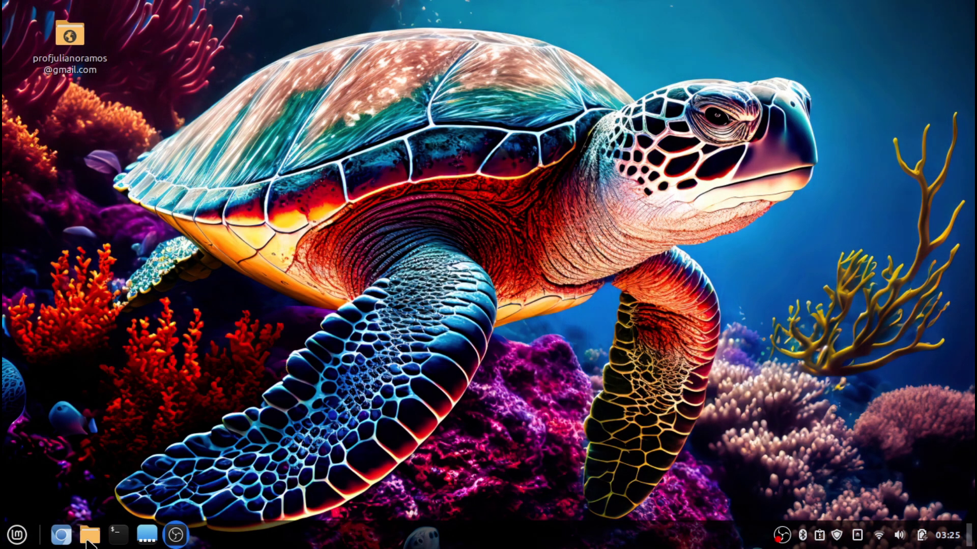
left_click(89, 536)
Close the file manager and launch a maximized terminal from the menu
left_click(961, 12)
left_click(17, 535)
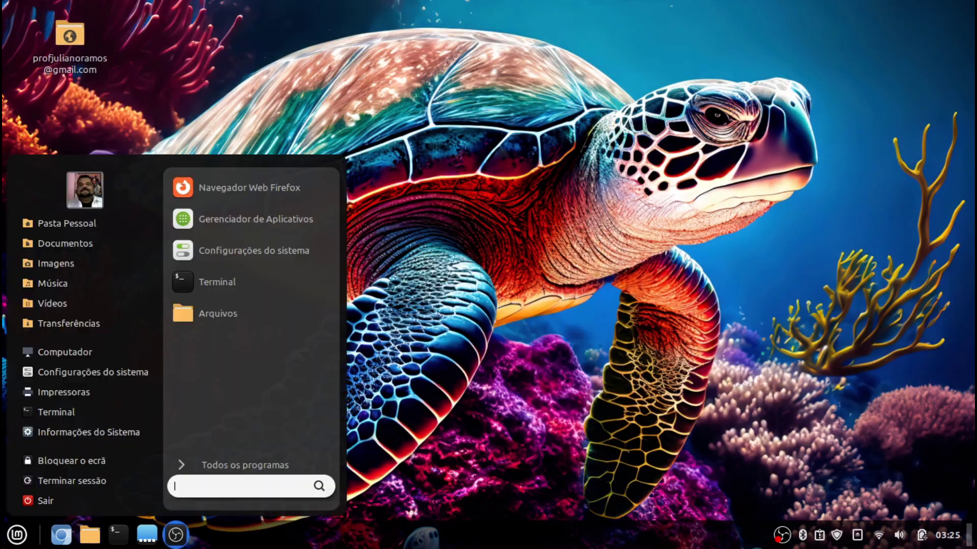
left_click(302, 270)
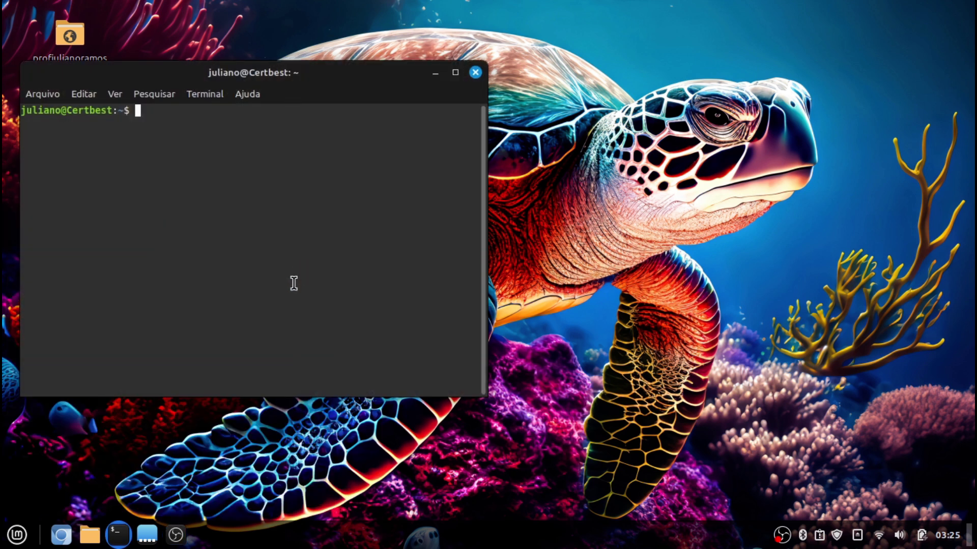
left_click(456, 72)
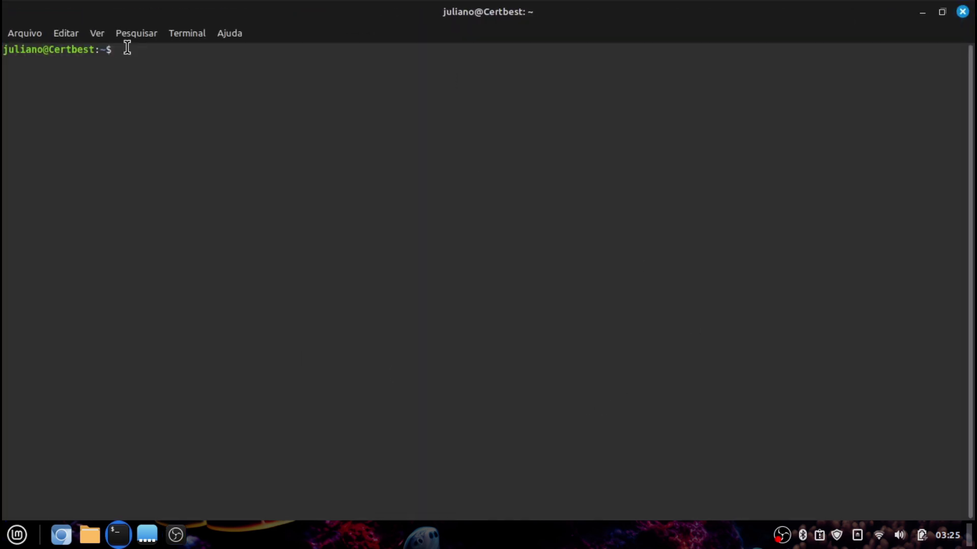
Give the terminal profile a custom Monospace font at size 16
left_click(189, 34)
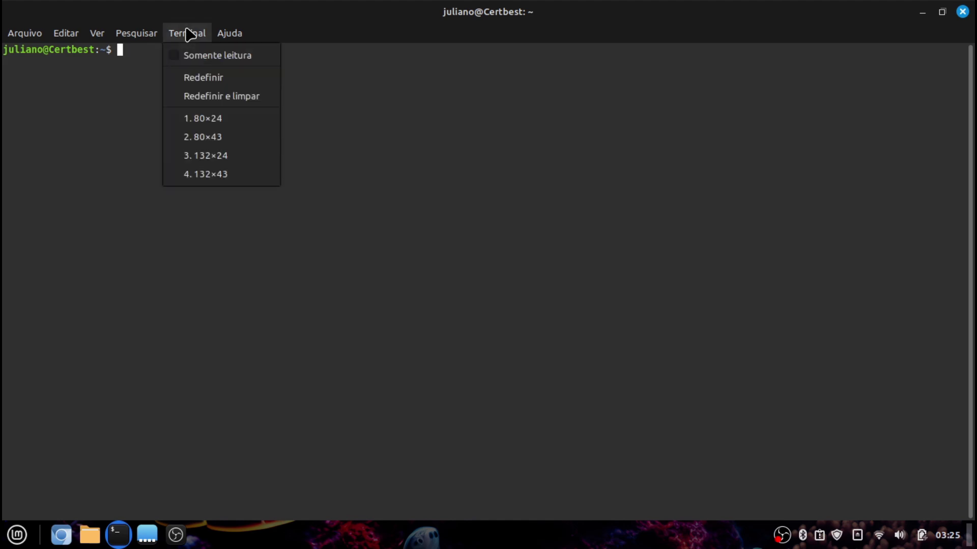
mouse_move(66, 33)
left_click(92, 156)
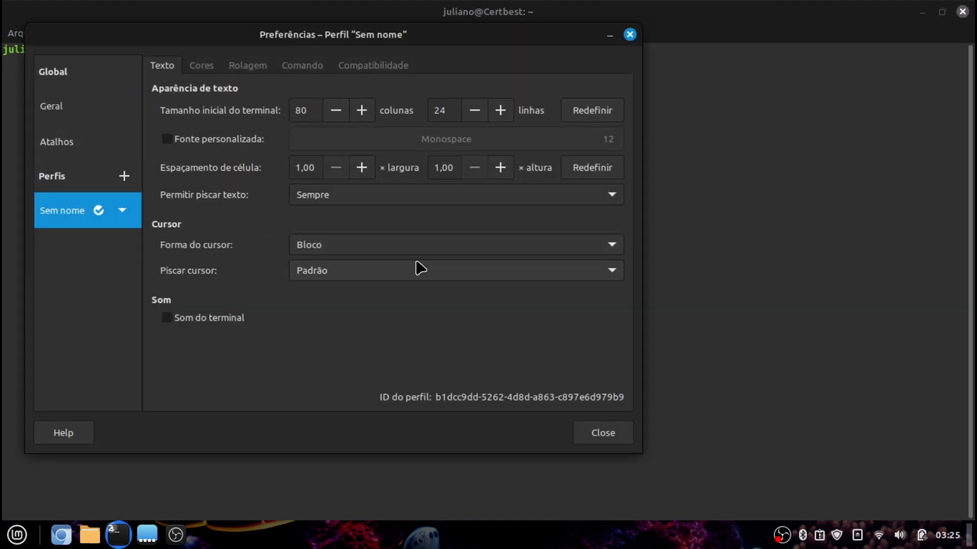
left_click(196, 138)
left_click(444, 167)
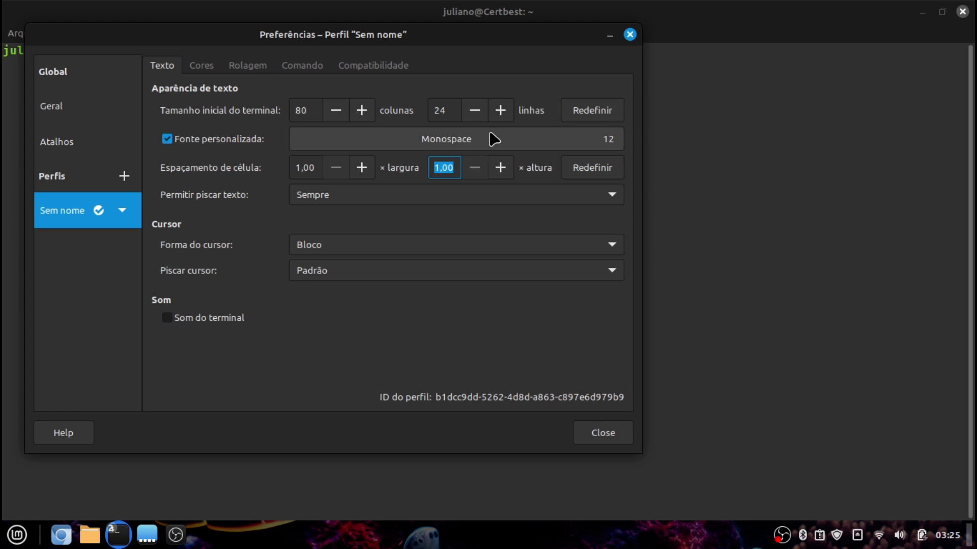
left_click(493, 145)
left_click(463, 394)
left_click(463, 395)
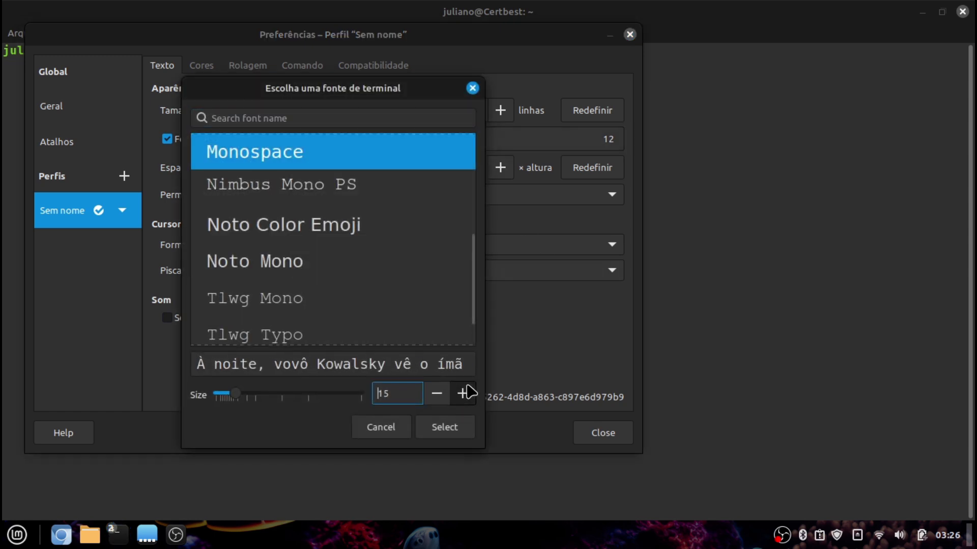
left_click(463, 394)
left_click(462, 394)
left_click(437, 436)
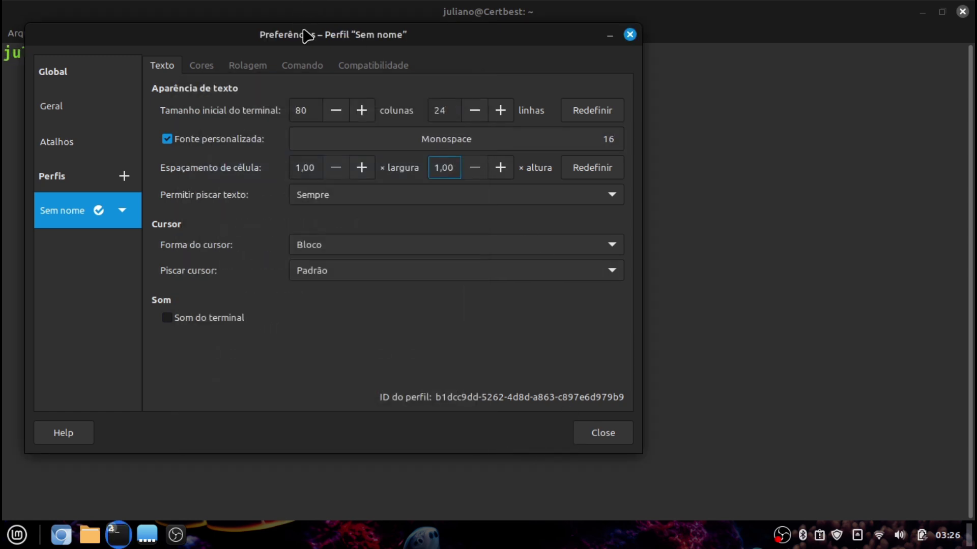
left_click_drag(306, 36, 329, 43)
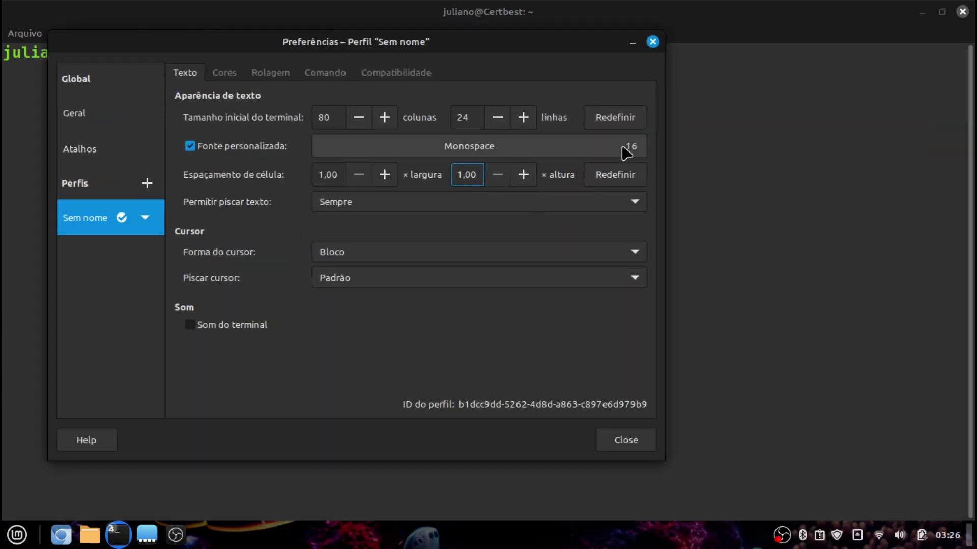
left_click(616, 447)
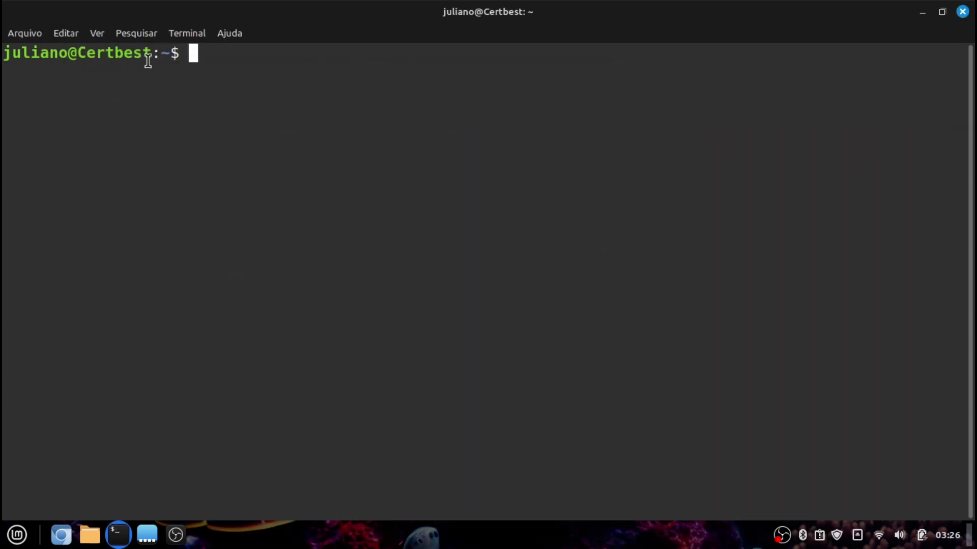
double_click(63, 48)
Search 'nerd font' in Chromium and open the Nerd Fonts website
left_click(207, 202)
left_click(61, 535)
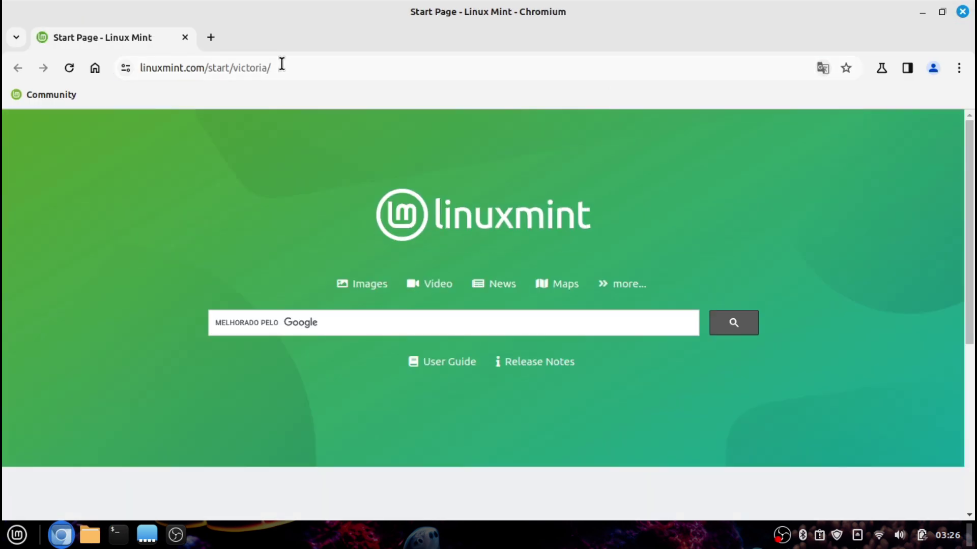
left_click(282, 65)
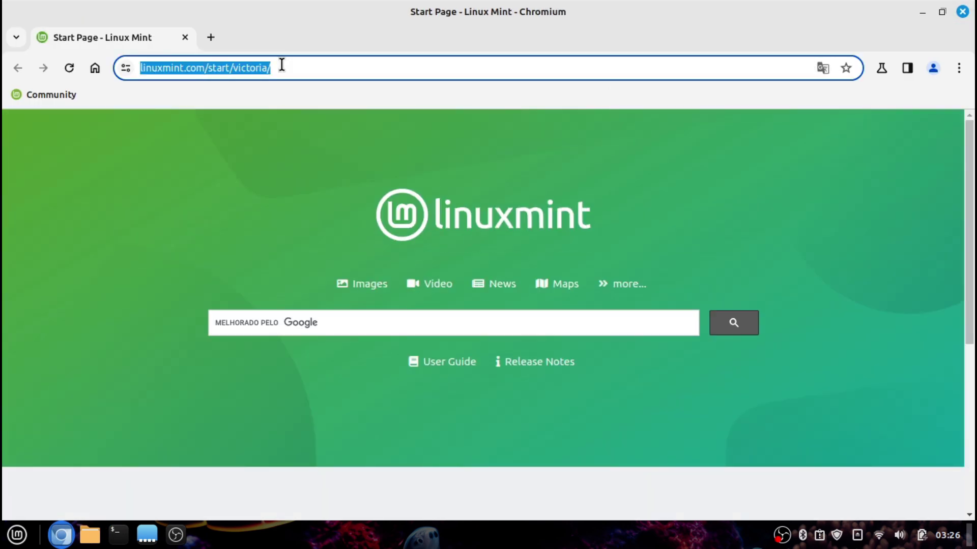
type("nerd font")
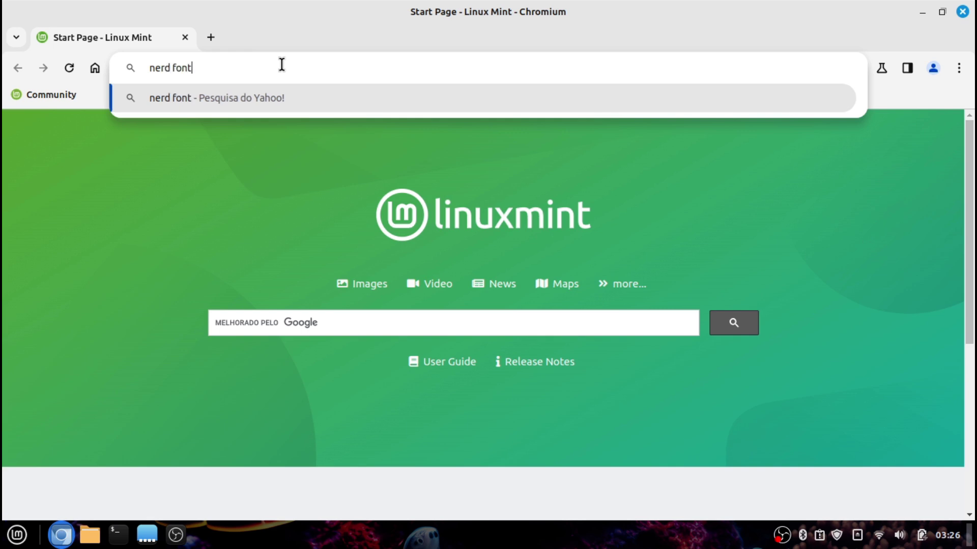
key("Return")
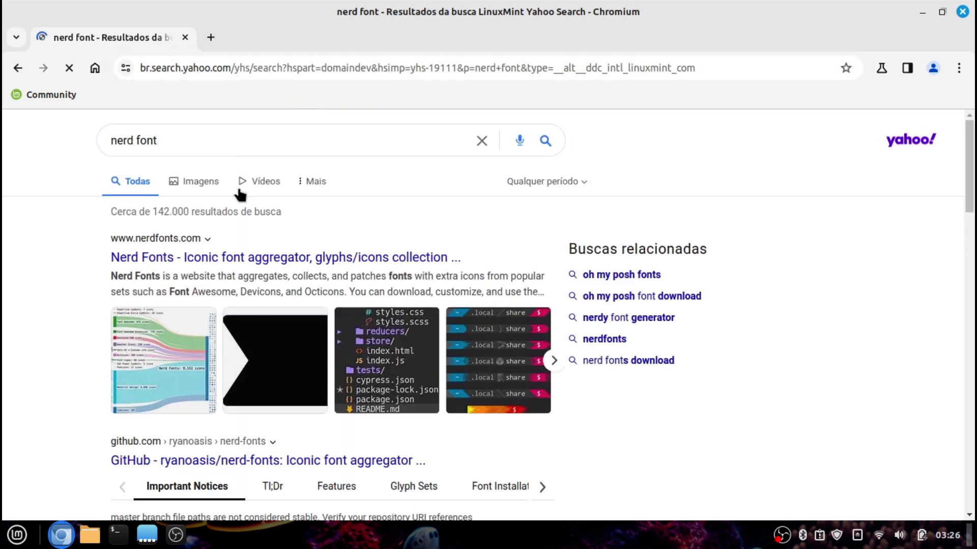
left_click(195, 251)
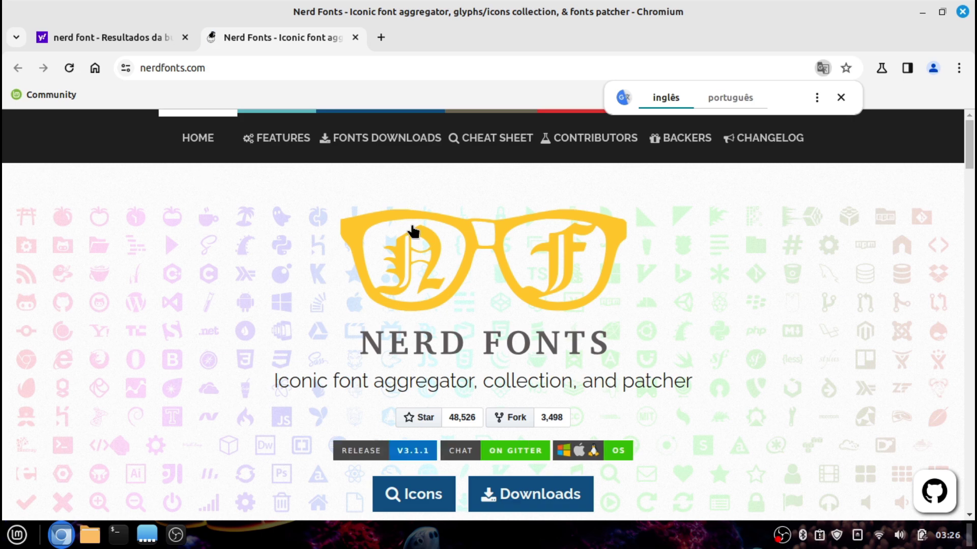
Download the ComicShannsMono Nerd Font from the Downloads page, then return to the terminal
scroll(545, 317, "down", 9)
scroll(545, 316, "up", 5)
left_click(539, 323)
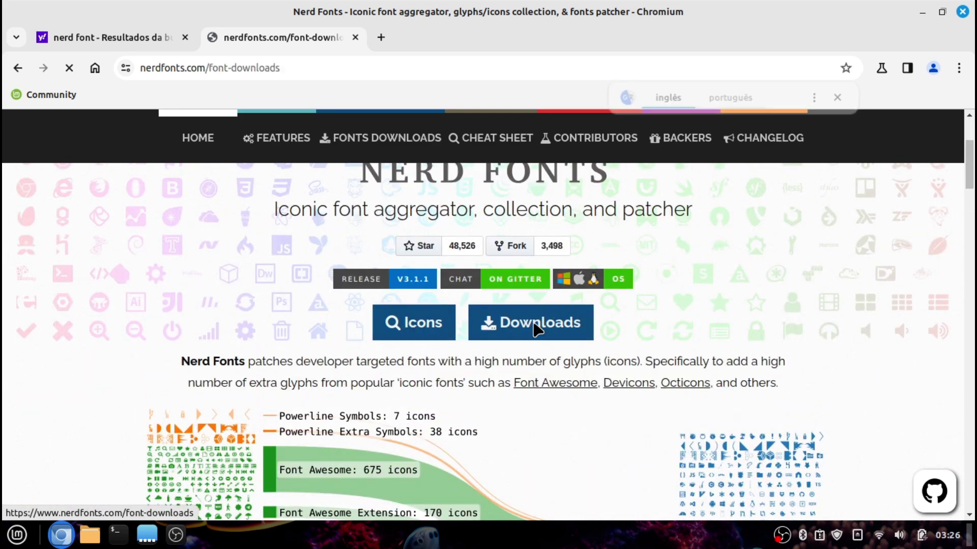
scroll(358, 508, "down", 6)
scroll(334, 474, "down", 13)
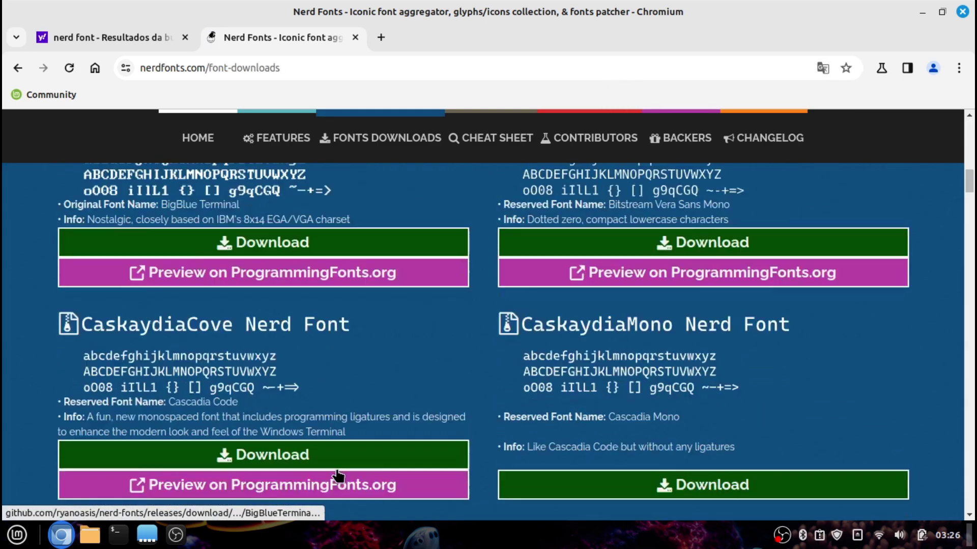
scroll(243, 351, "down", 2)
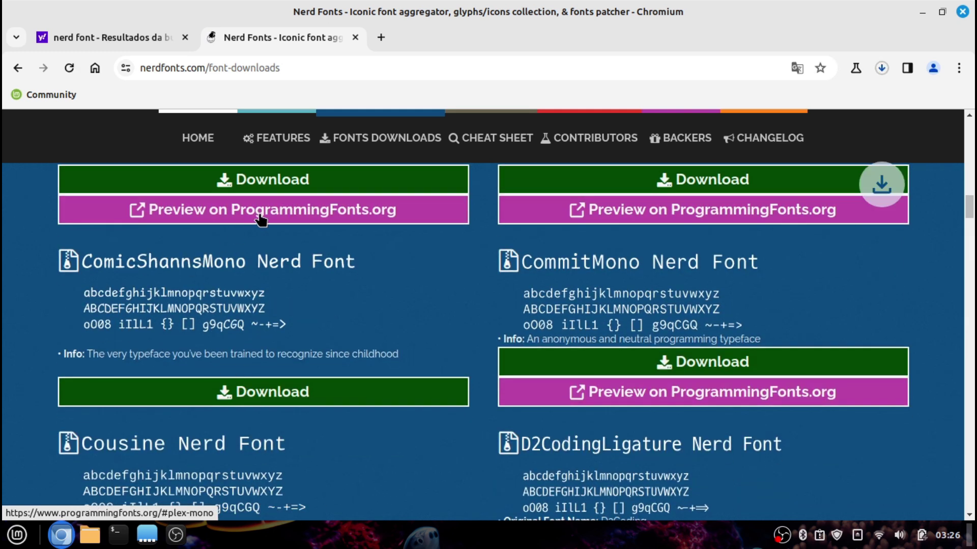
left_click(885, 66)
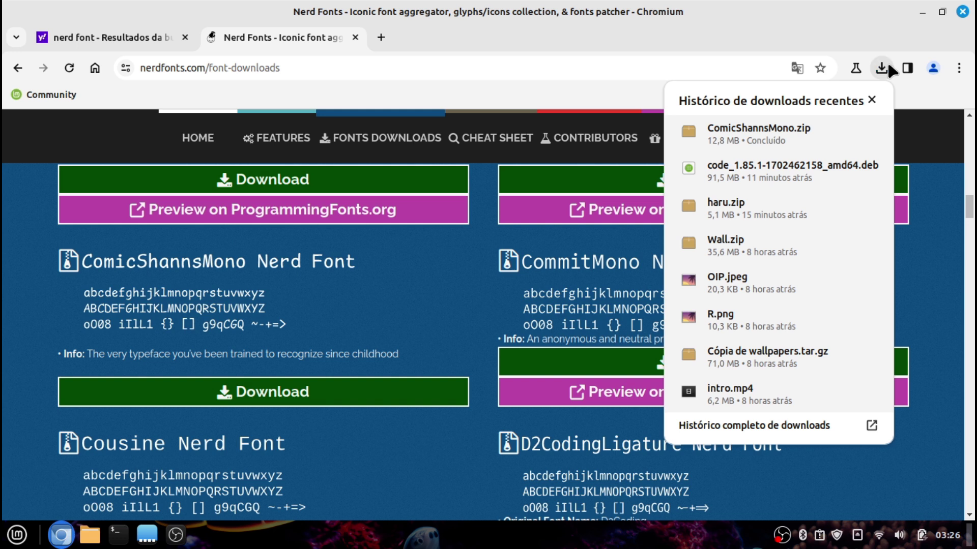
left_click(118, 534)
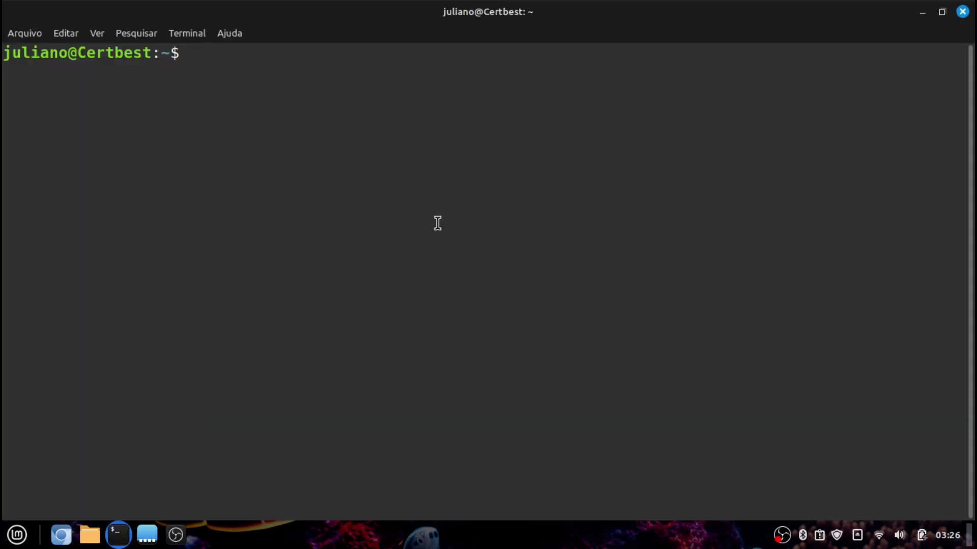
Change into the Downloads folder and list its files
type("cd Dow")
key("Tab")
key("Return")
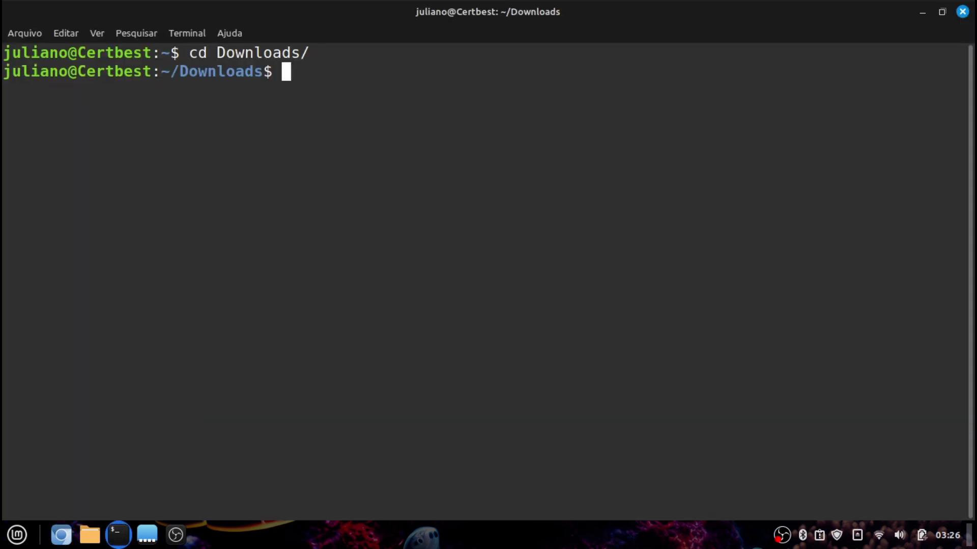
type("ls")
key("Return")
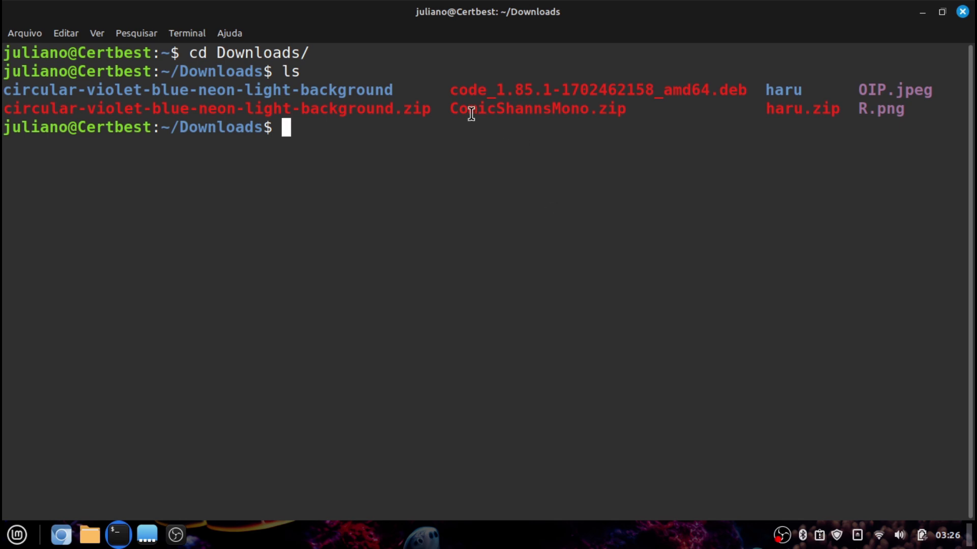
left_click_drag(471, 113, 659, 113)
left_click(600, 266)
Unzip ComicShannsMono.zip, check the extracted .otf fonts, then clear the screen
type("unzip Co")
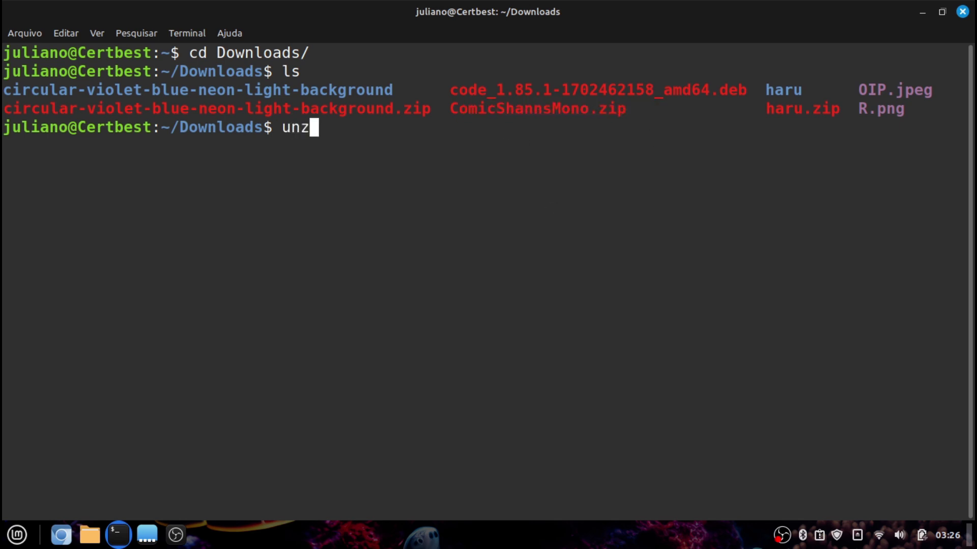
key("Tab")
key("Return")
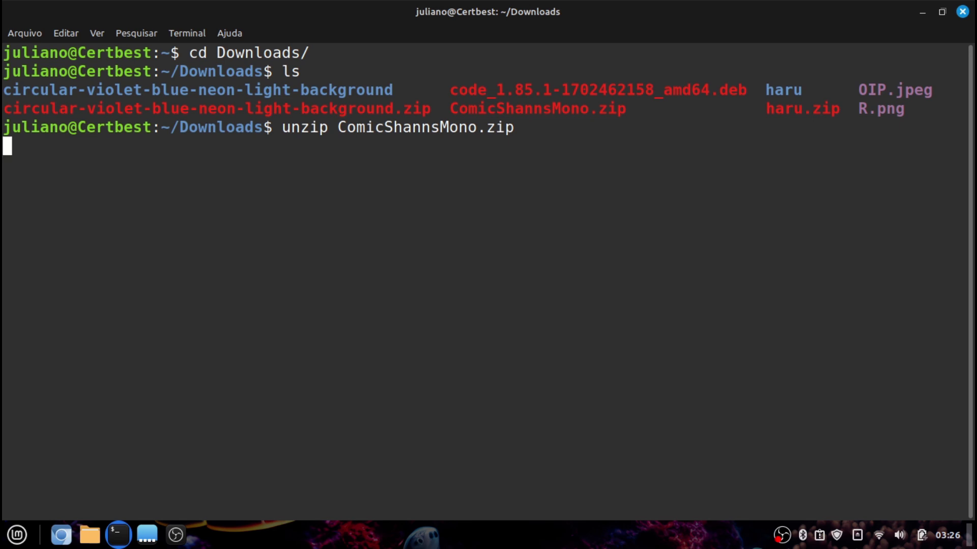
type("ls")
key("Return")
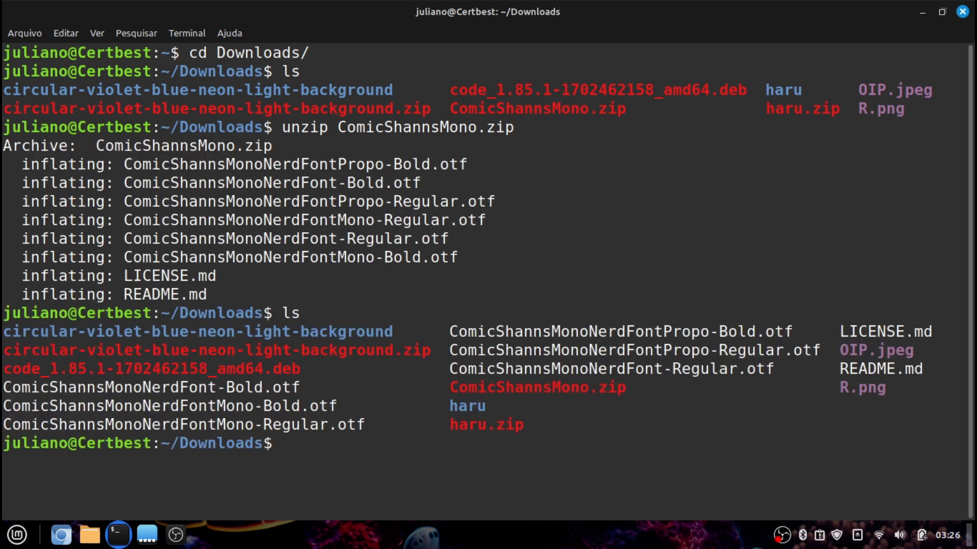
left_click_drag(800, 362, 676, 350)
left_click(773, 331)
left_click_drag(757, 332, 677, 387)
left_click_drag(607, 461, 606, 479)
left_click(606, 480)
key("ctrl+l")
Create the /usr/share/fonts/Comic folder with sudo mkdir, entering the administrator password
type("sudo")
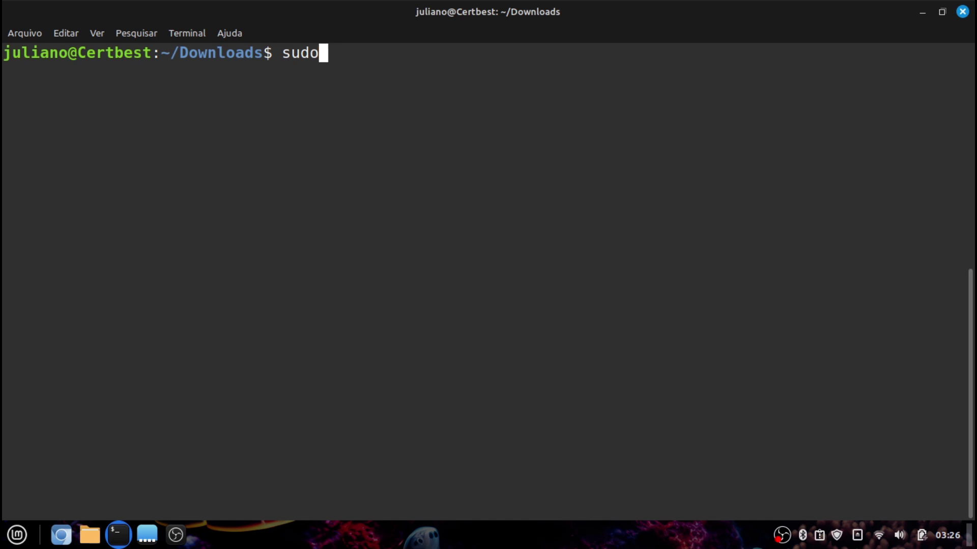
type(" mkdir /us")
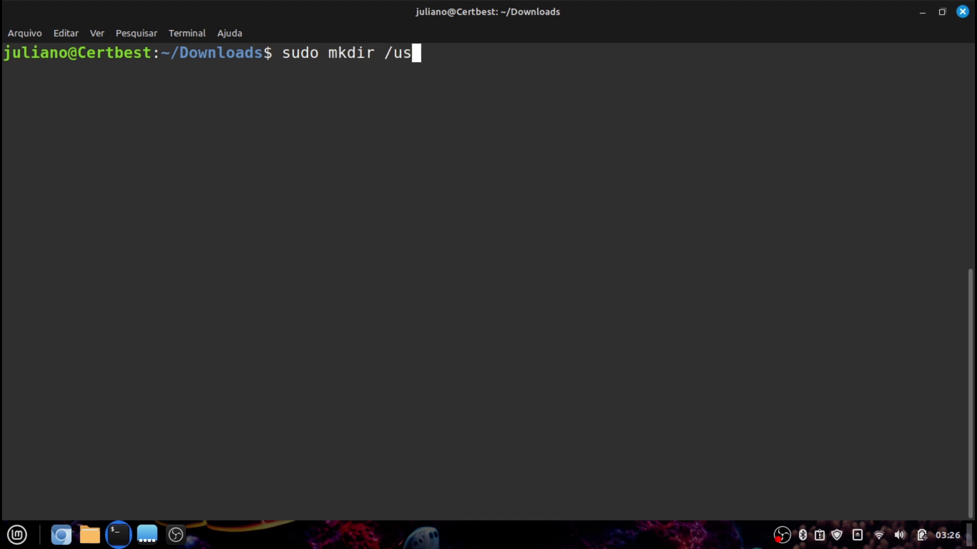
type("r/sh")
key("Tab")
type("i")
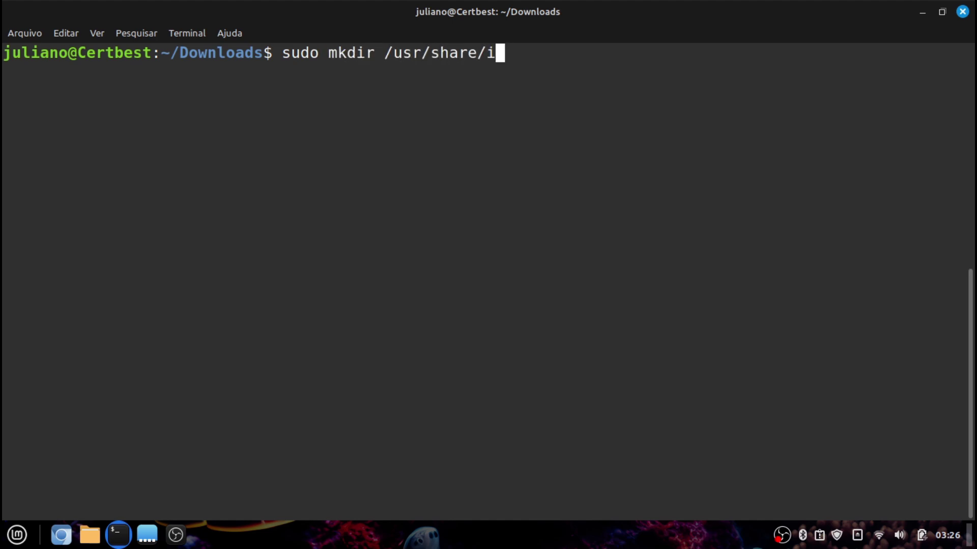
key("BackSpace")
type("fonts")
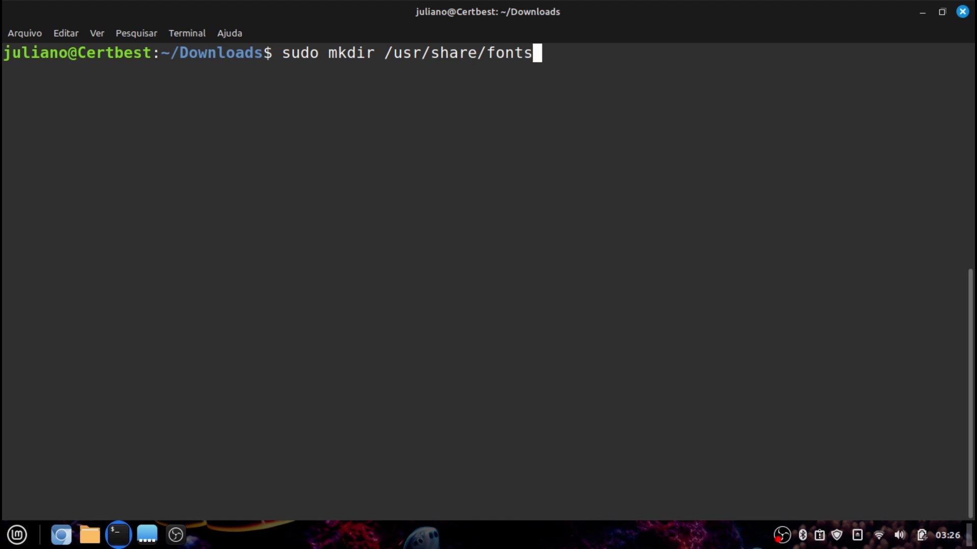
key("Tab")
key("Tab")
key("Return")
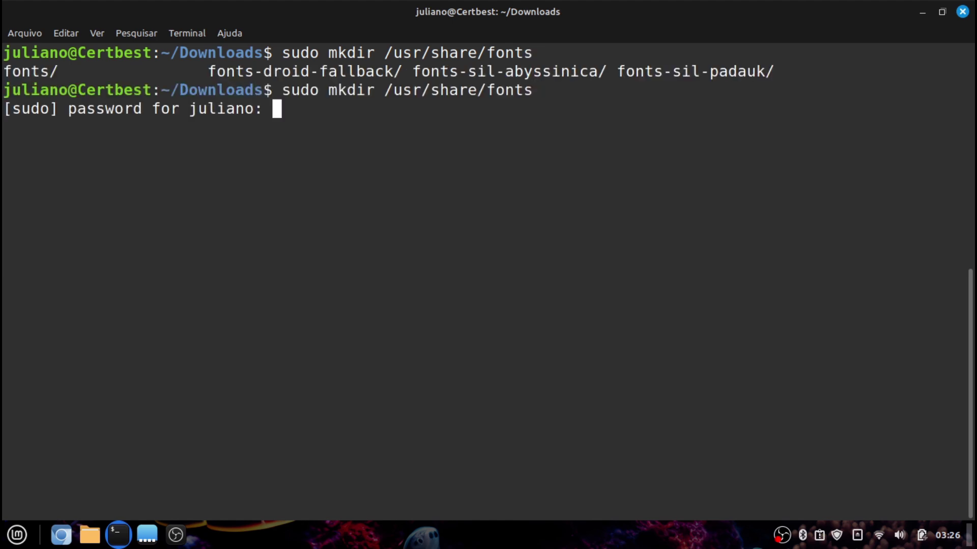
type("*******")
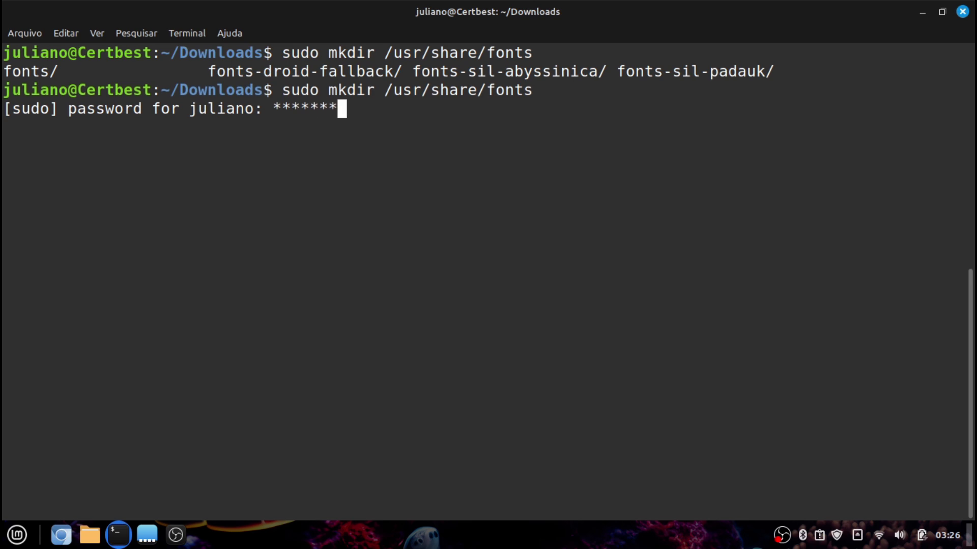
key("BackSpace")
key("BackSpace")
key("BackSpace")
key("BackSpace")
key("BackSpace")
key("BackSpace")
key("BackSpace")
key("Return")
key("Up")
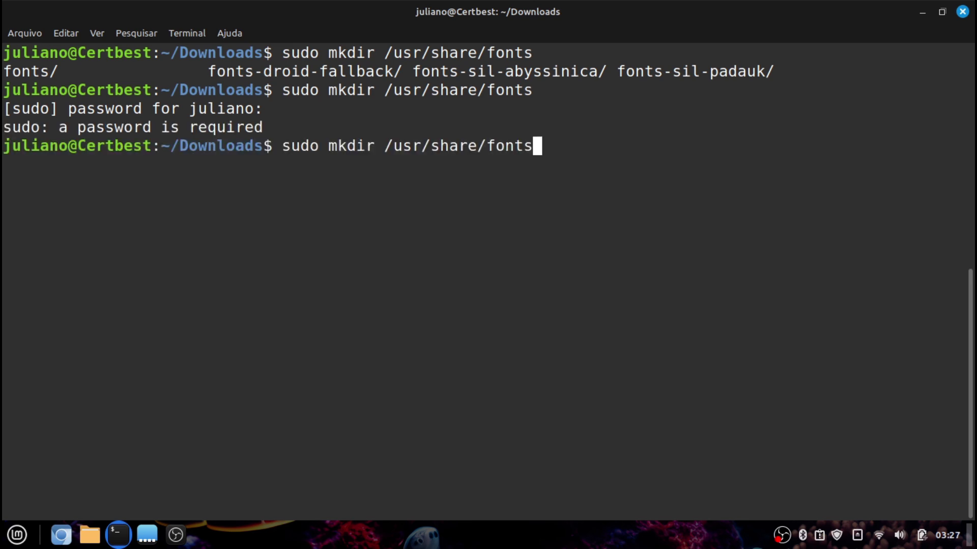
type("/Comic")
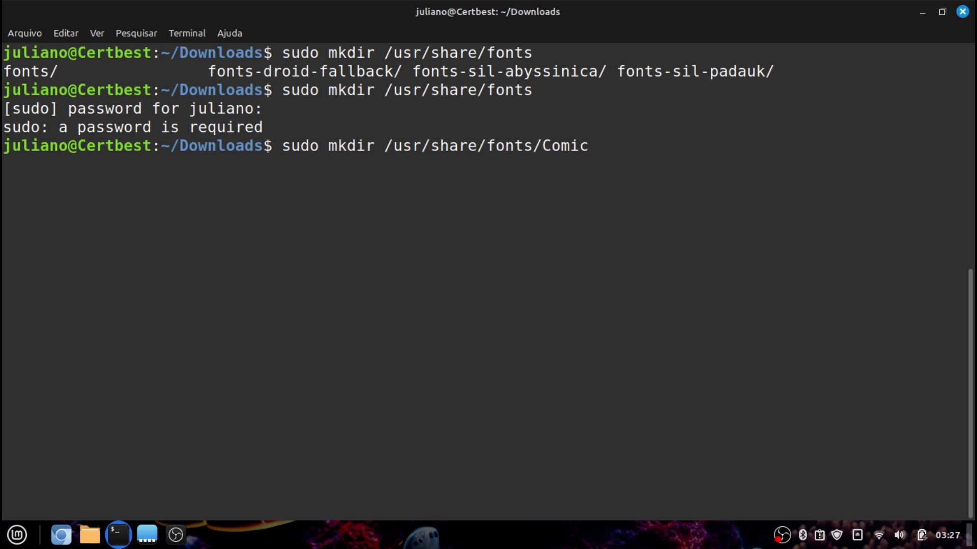
key("Return")
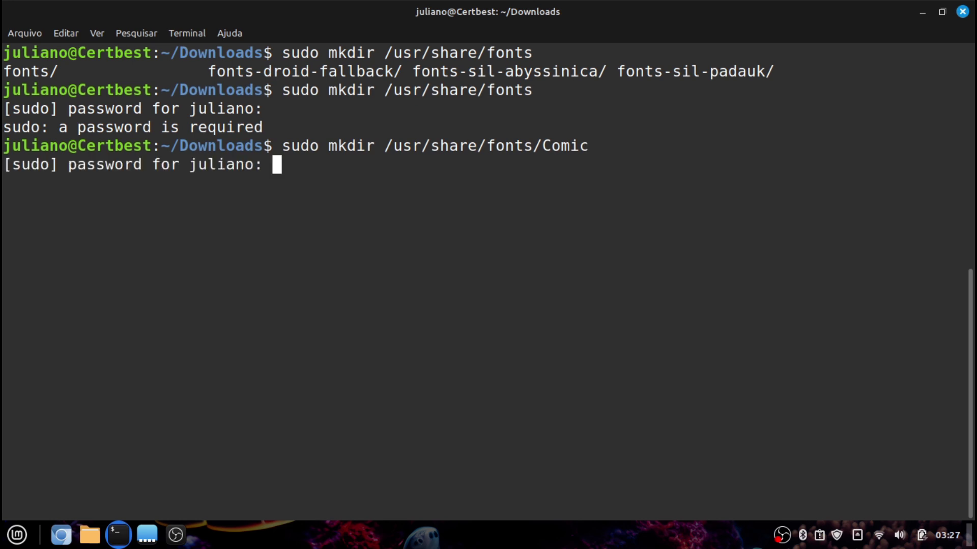
type("*******")
key("Return")
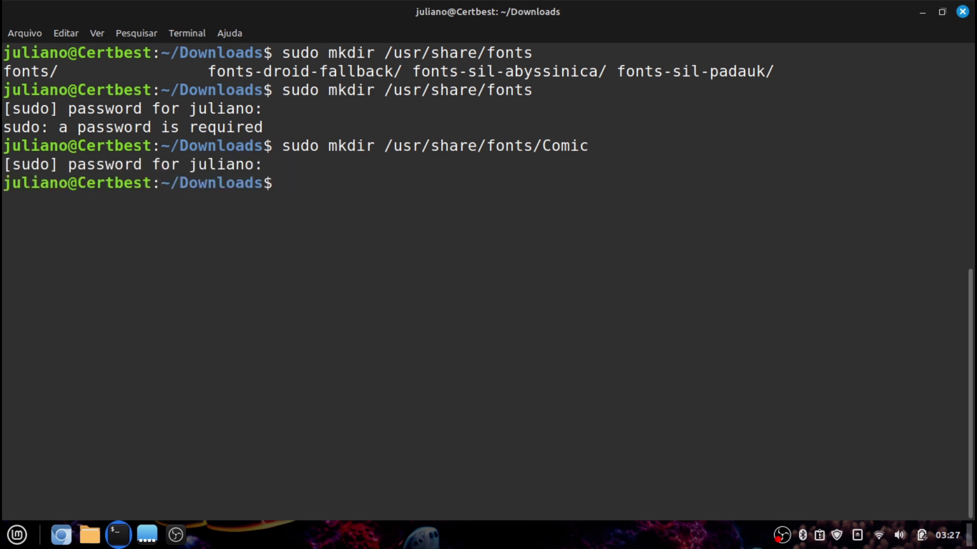
Move the .otf font files into /usr/share/fonts/Comic with sudo mv, then clear
type("sudo mv *.")
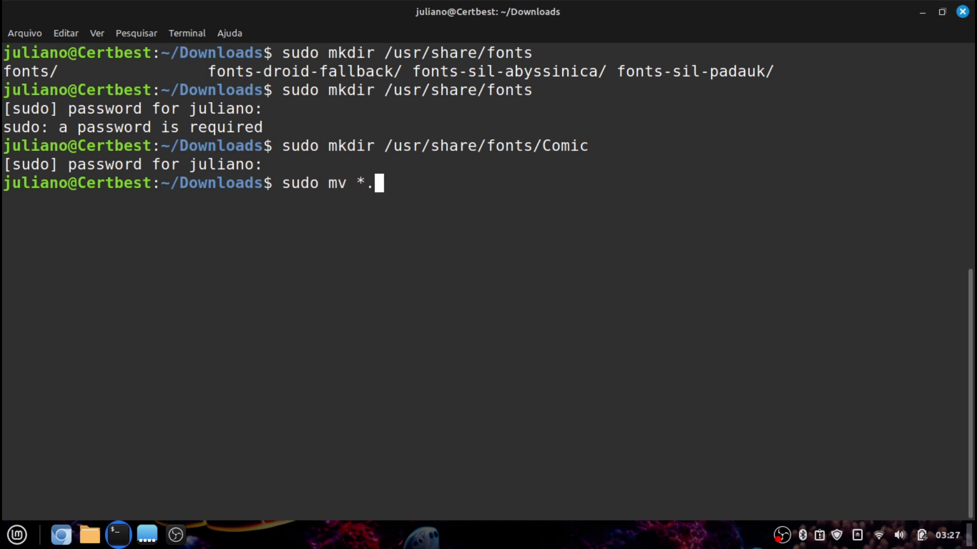
type("o")
key("BackSpace")
key("BackSpace")
key("BackSpace")
key("BackSpace")
key("BackSpace")
key("BackSpace")
key("BackSpace")
key("BackSpace")
key("BackSpace")
key("BackSpace")
key("BackSpace")
type("ls")
key("Return")
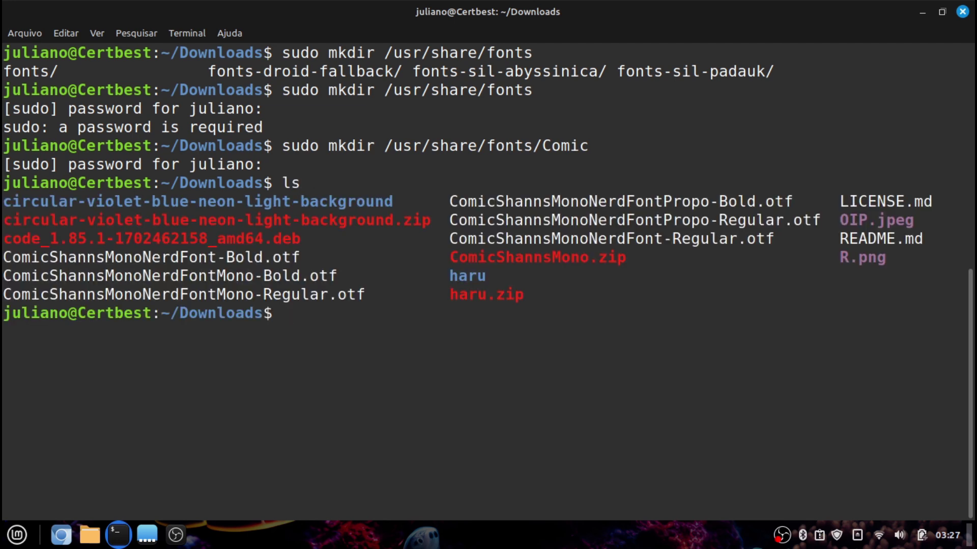
type("sudo mv ")
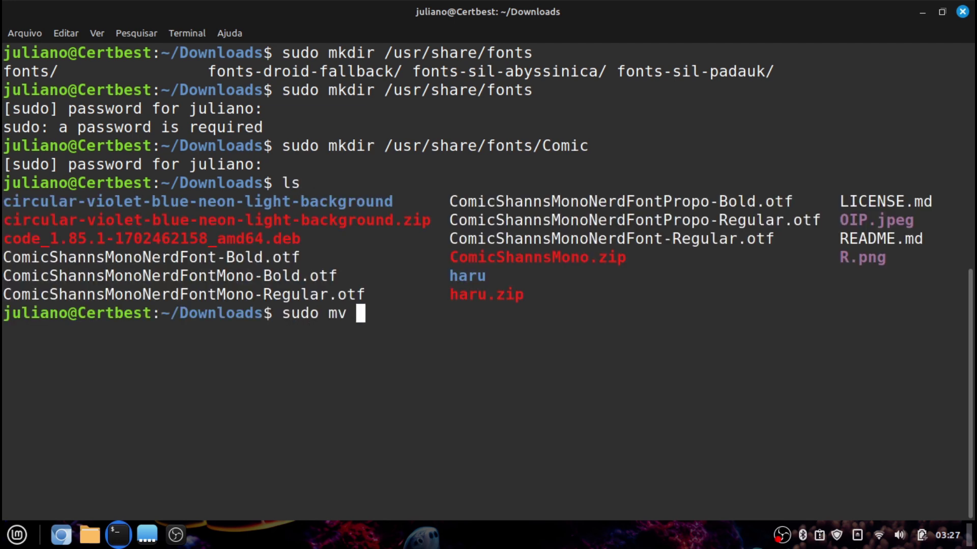
type("*&otf /usr/")
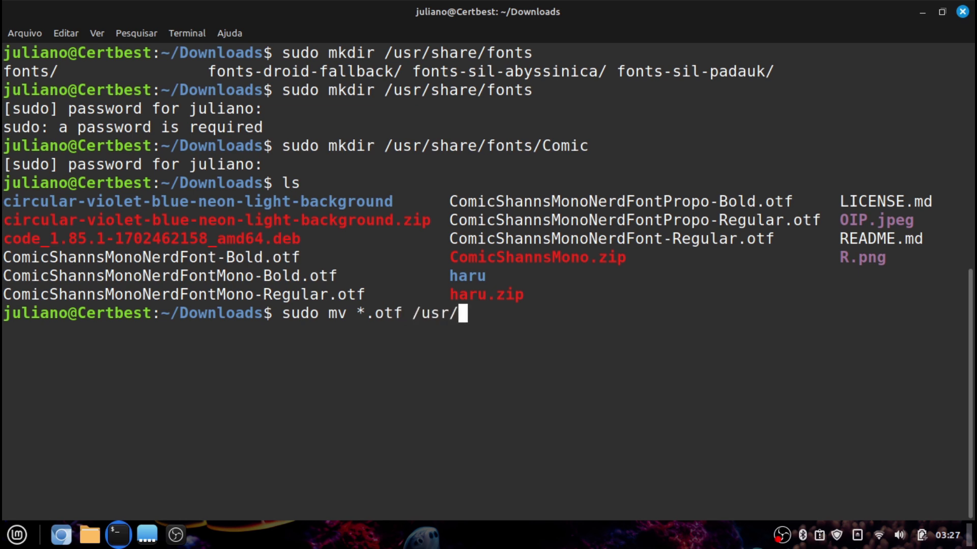
type("share/font")
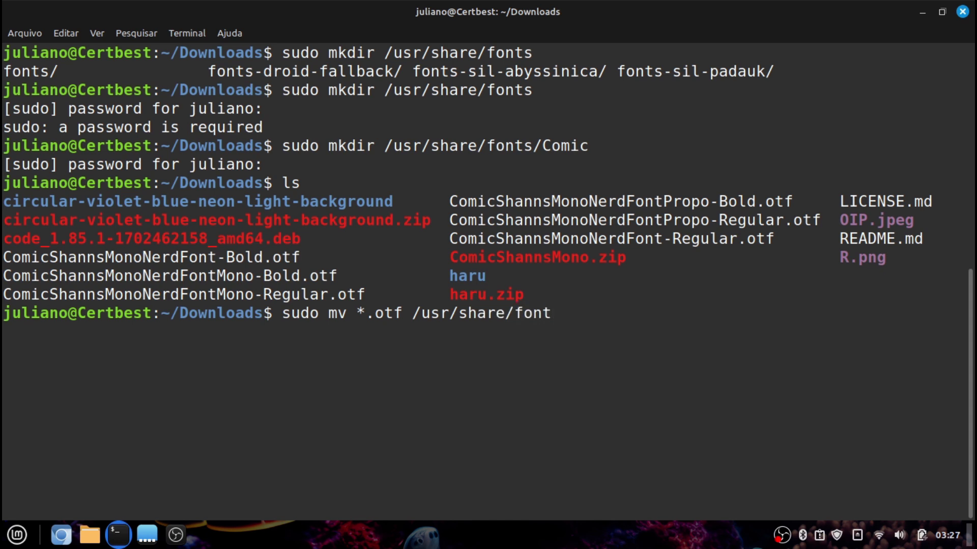
type("s/?CO")
key("Tab")
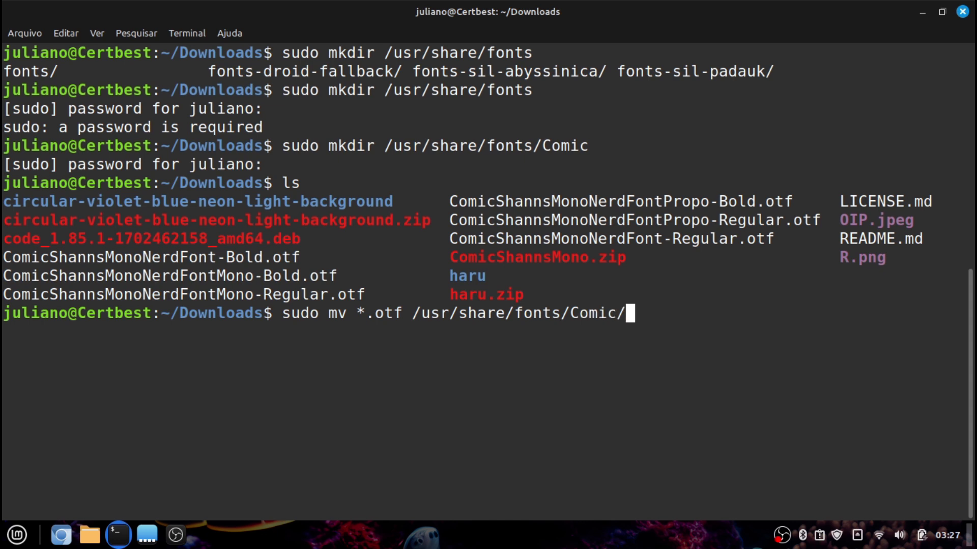
key("Return")
key("ctrl+l")
Exit the terminal, close Chromium, and start a new terminal window
type("e")
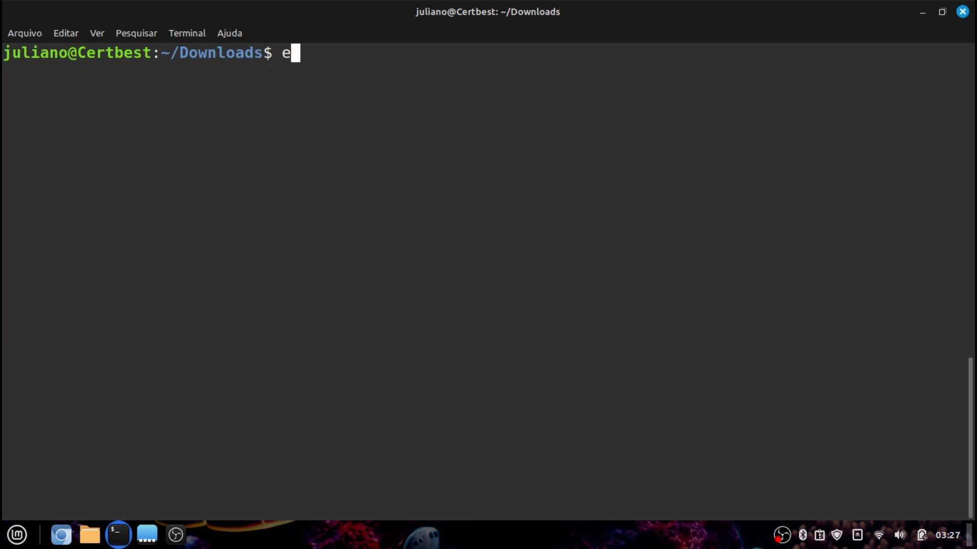
type("xit")
key("Return")
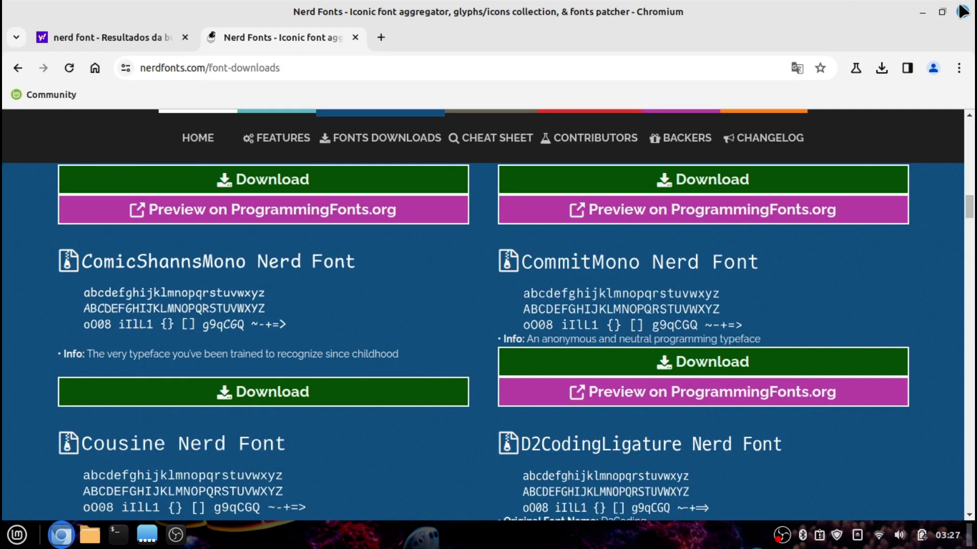
left_click(963, 11)
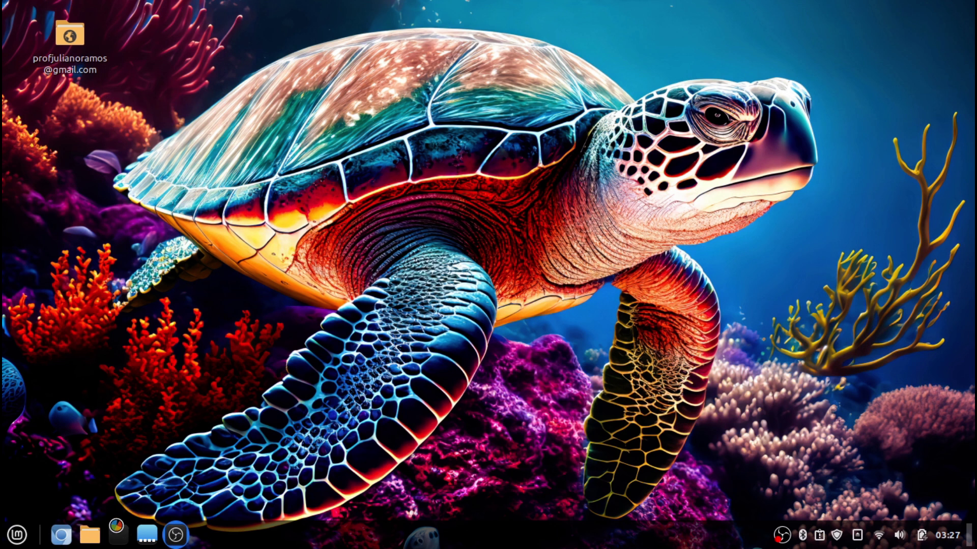
left_click(118, 534)
Set the profile's custom font to ComicShannsMono Nerd Font 16 and maximize the terminal
left_click(245, 42)
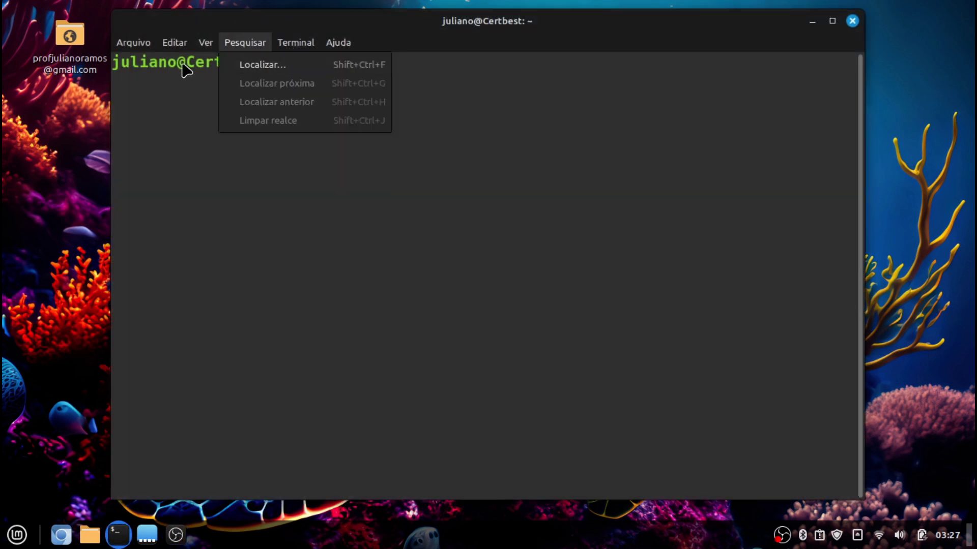
mouse_move(174, 42)
left_click(249, 164)
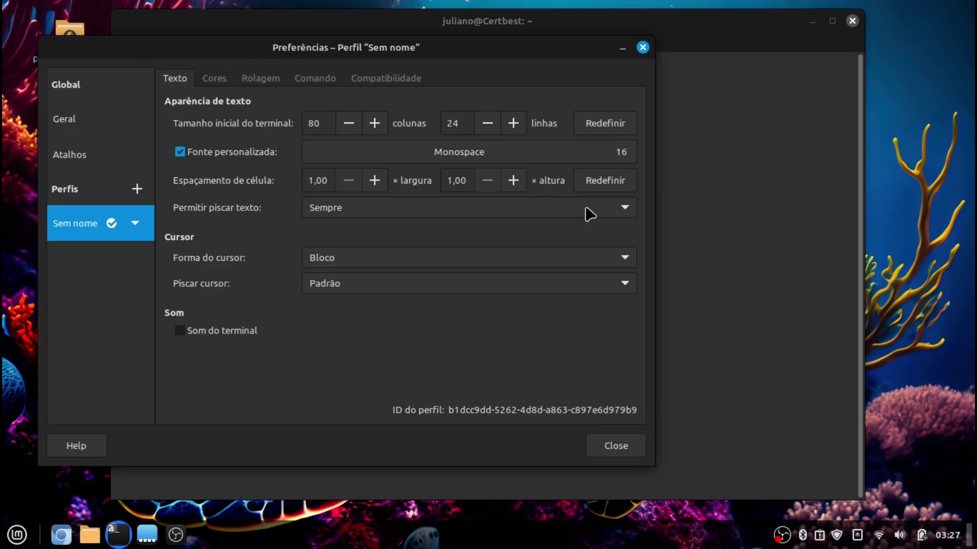
left_click(549, 158)
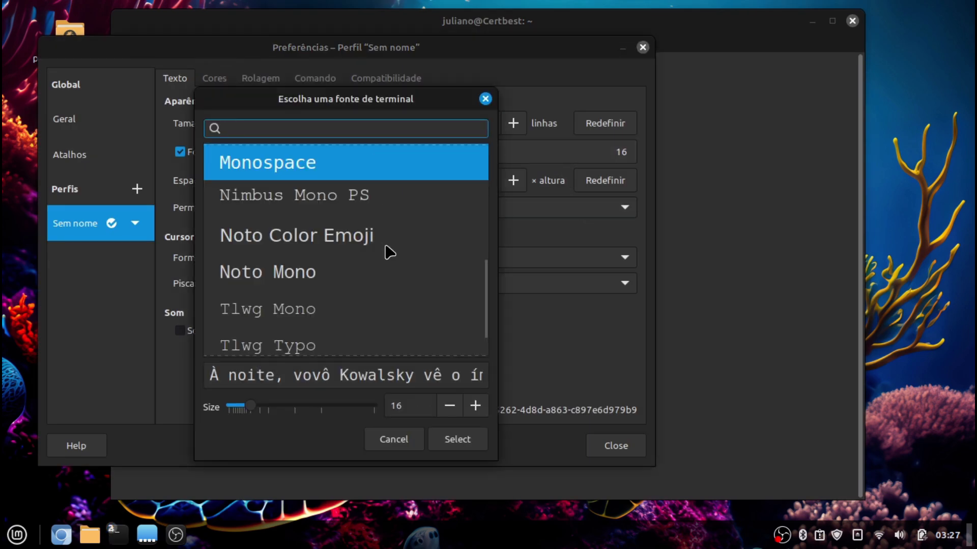
type("com")
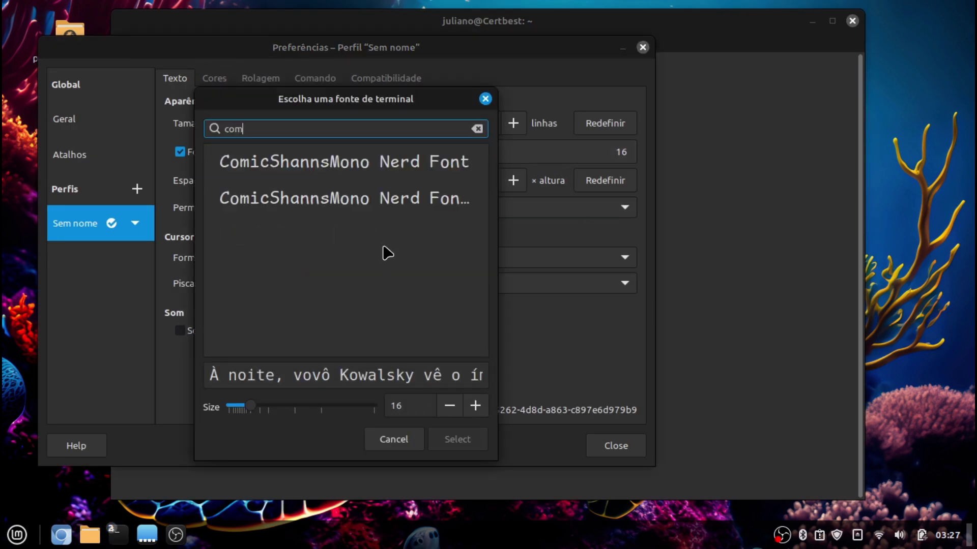
left_click(455, 170)
left_click(458, 441)
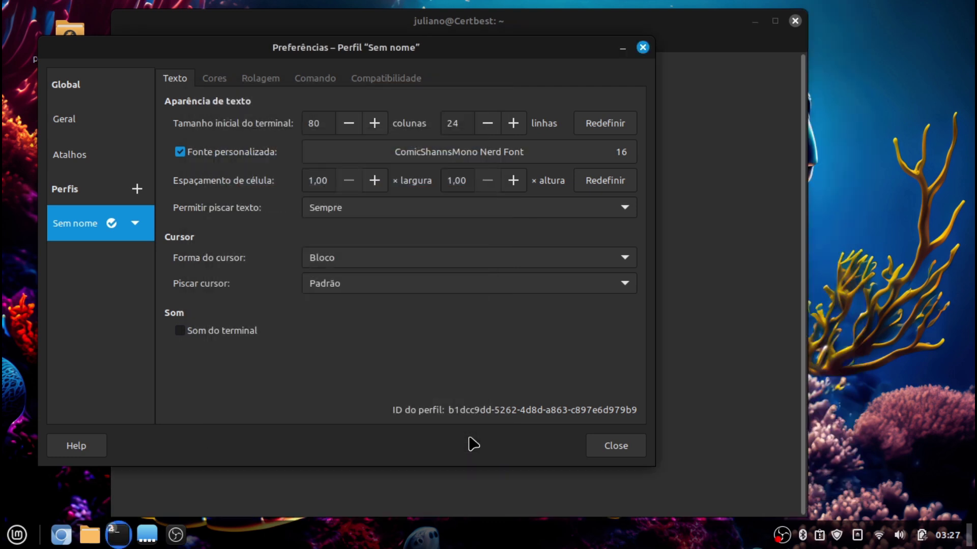
left_click(615, 446)
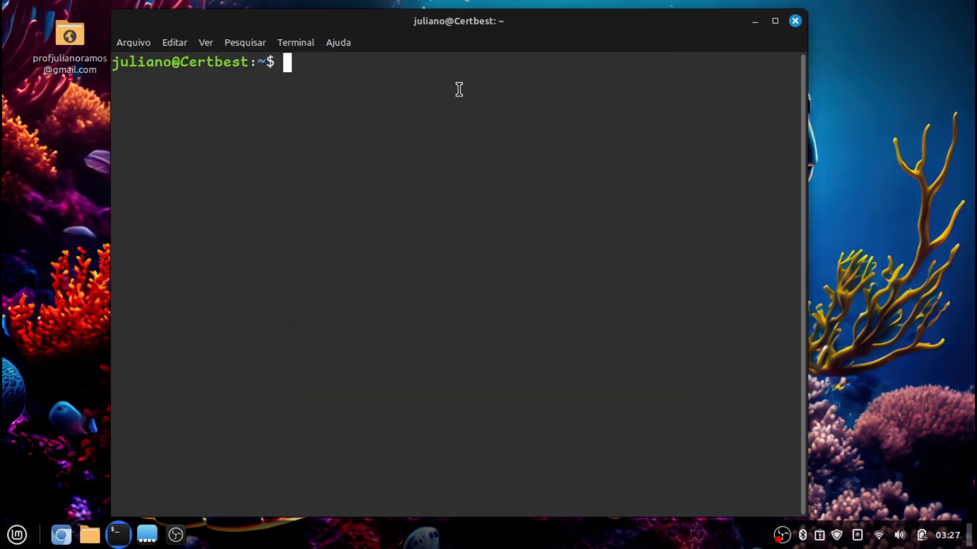
double_click(470, 38)
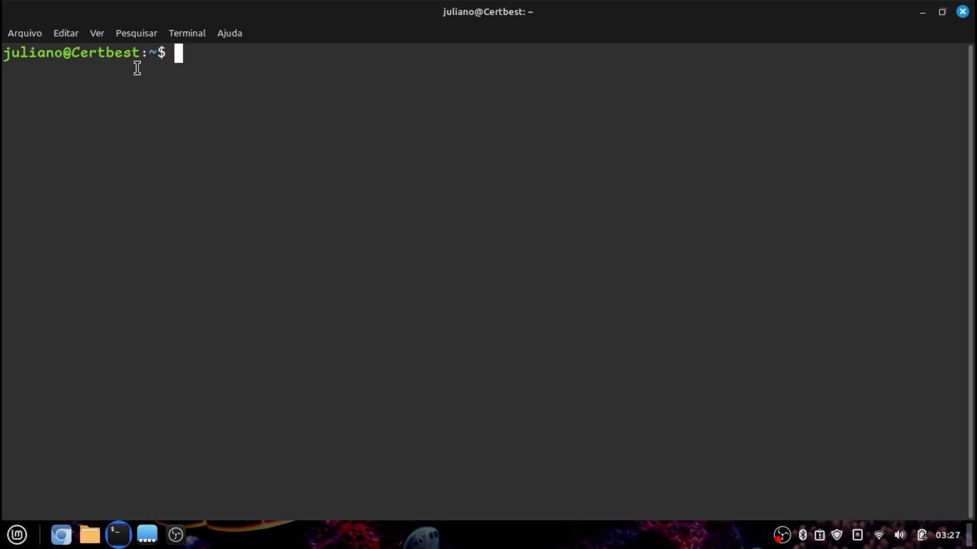
In terminal Preferences' Colours section, turn off using the system theme colours
left_click(71, 33)
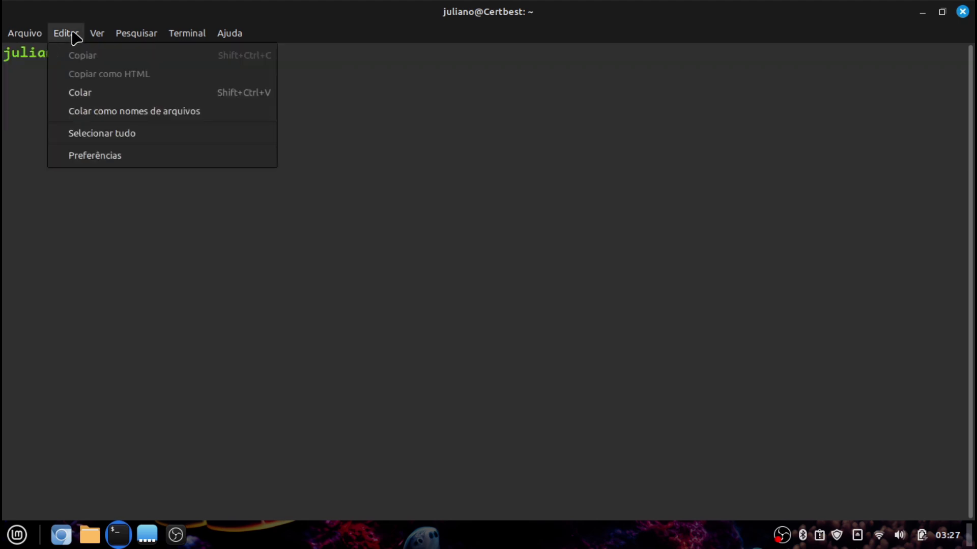
left_click(87, 154)
left_click_drag(294, 34, 439, 80)
left_click(533, 92)
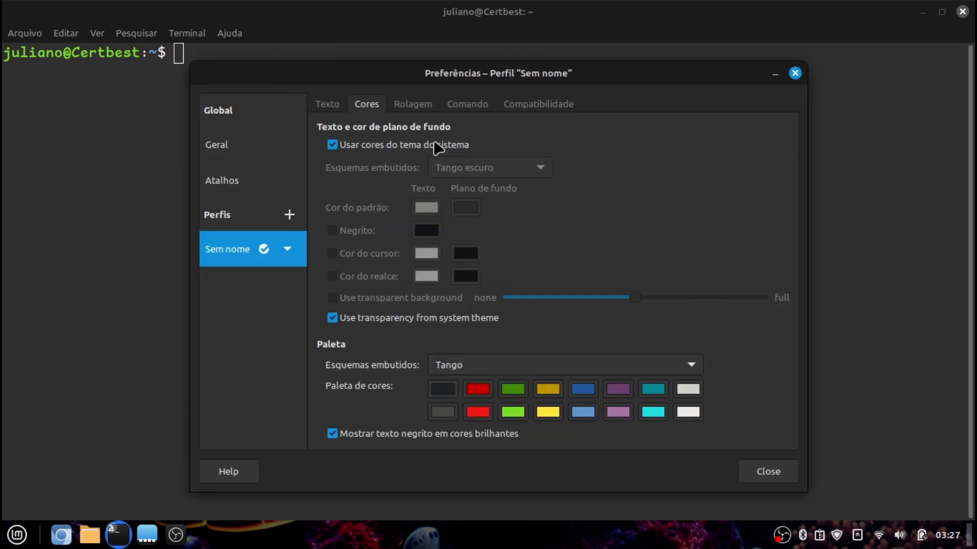
left_click(435, 146)
Try the GNOME claro, Preto no branco, Cinza no preto and Solarizado escuro schemes, settling on GNOME escuro
left_click(469, 167)
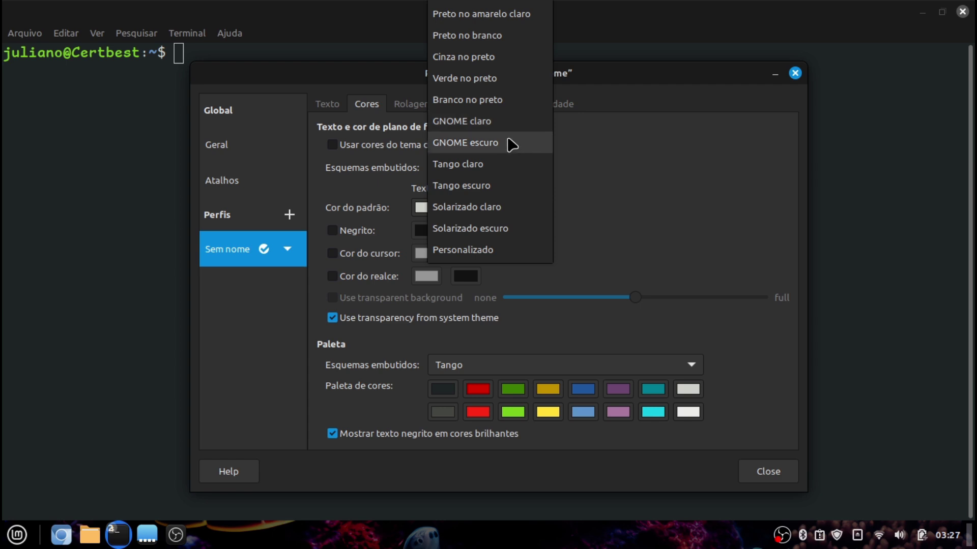
left_click(511, 145)
left_click(494, 167)
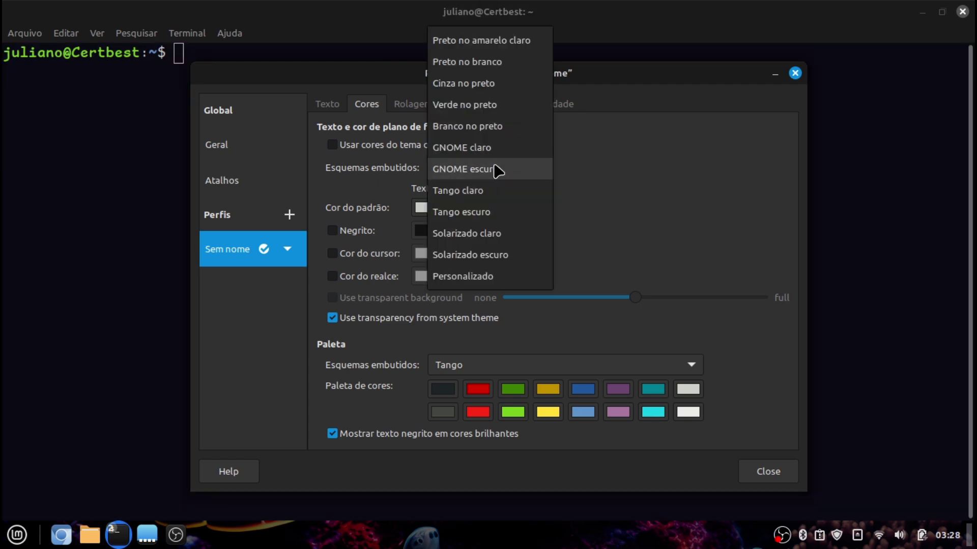
left_click(498, 149)
left_click(495, 168)
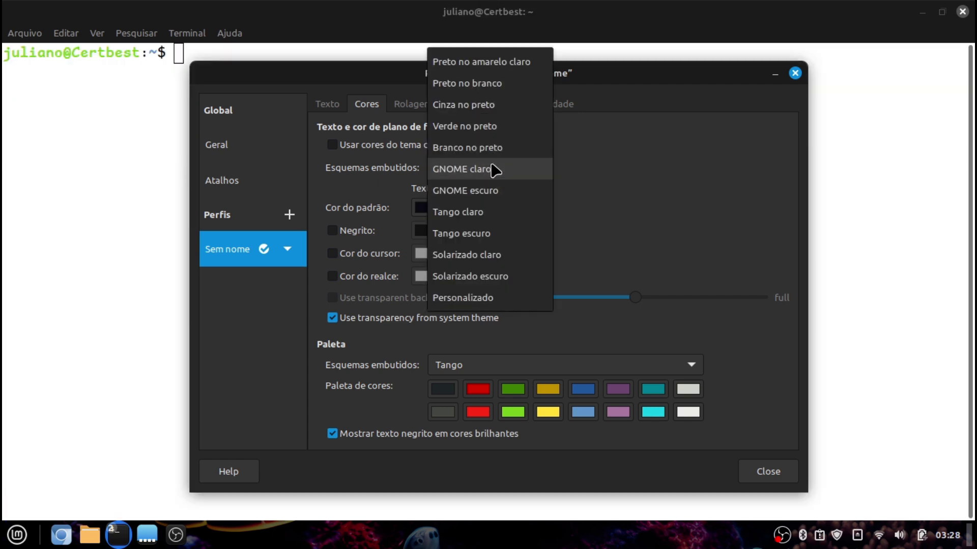
left_click(519, 87)
left_click(489, 171)
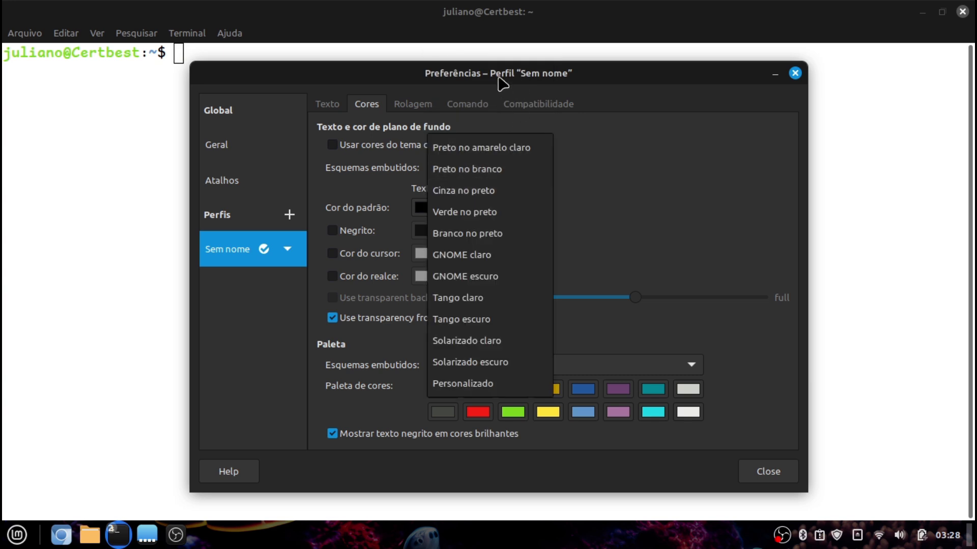
left_click(506, 191)
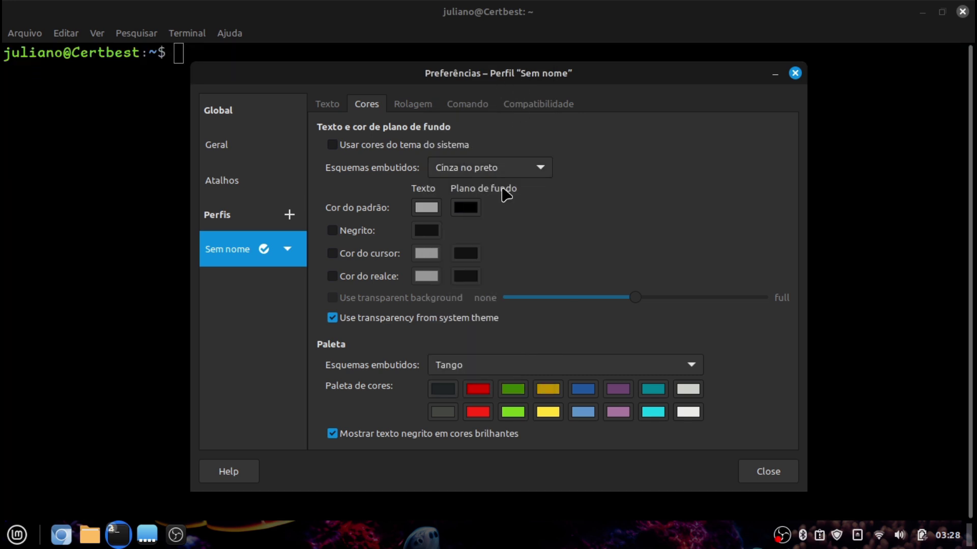
left_click(510, 174)
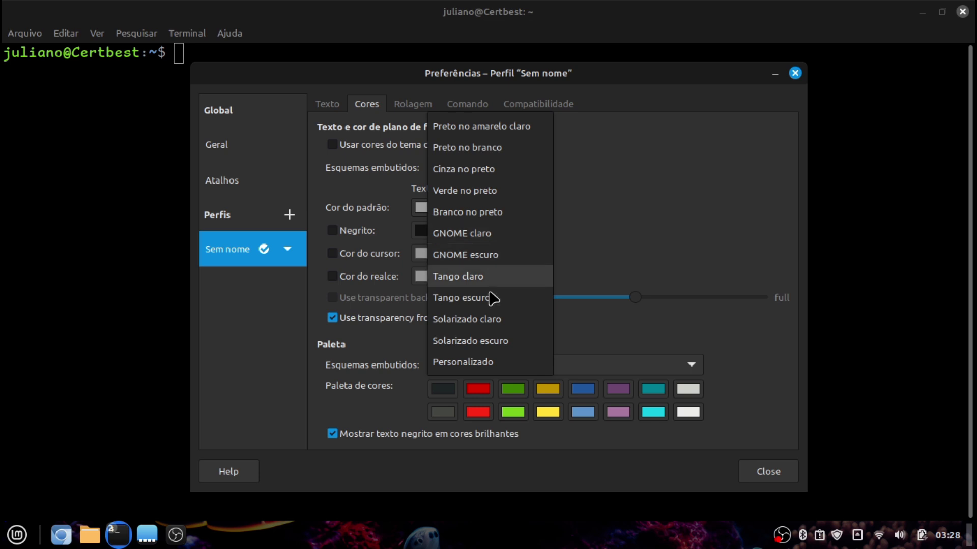
left_click(508, 340)
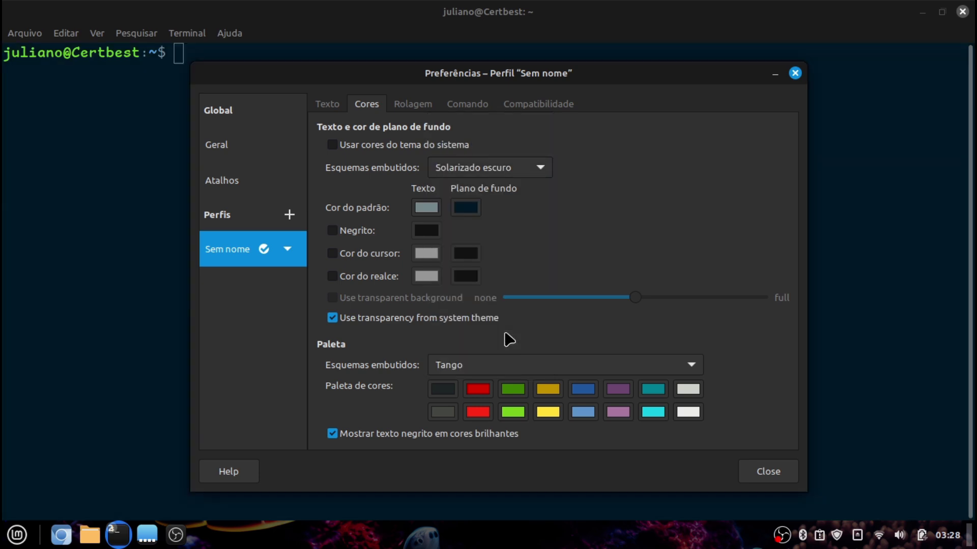
left_click(497, 172)
scroll(501, 142, "up", 2)
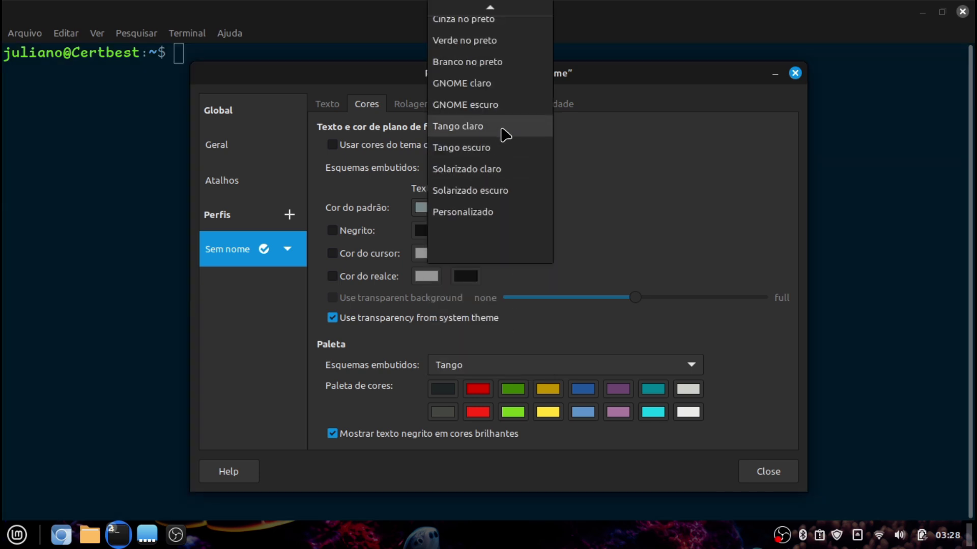
left_click(489, 126)
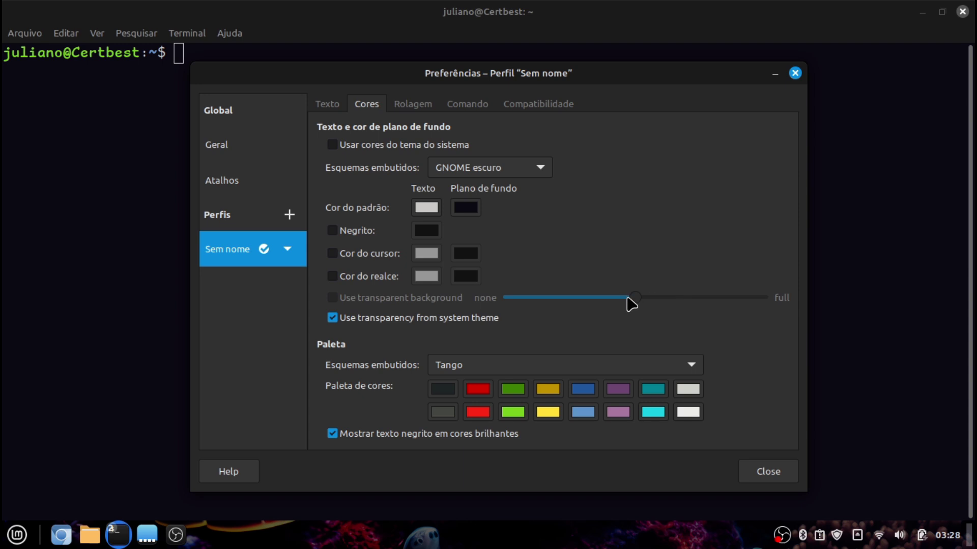
Enable a transparent background at a low level and unmaximize the terminal
left_click(406, 321)
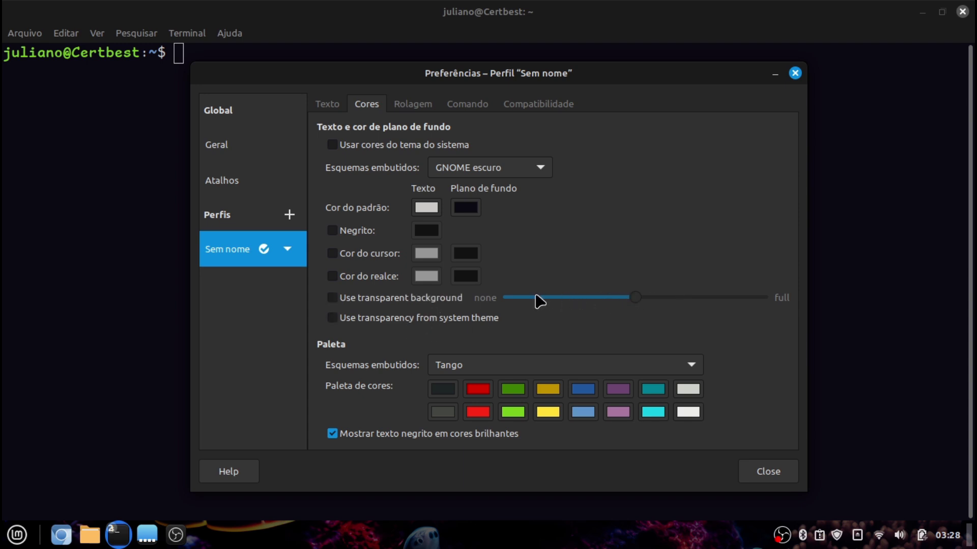
left_click(456, 304)
left_click_drag(646, 306, 521, 310)
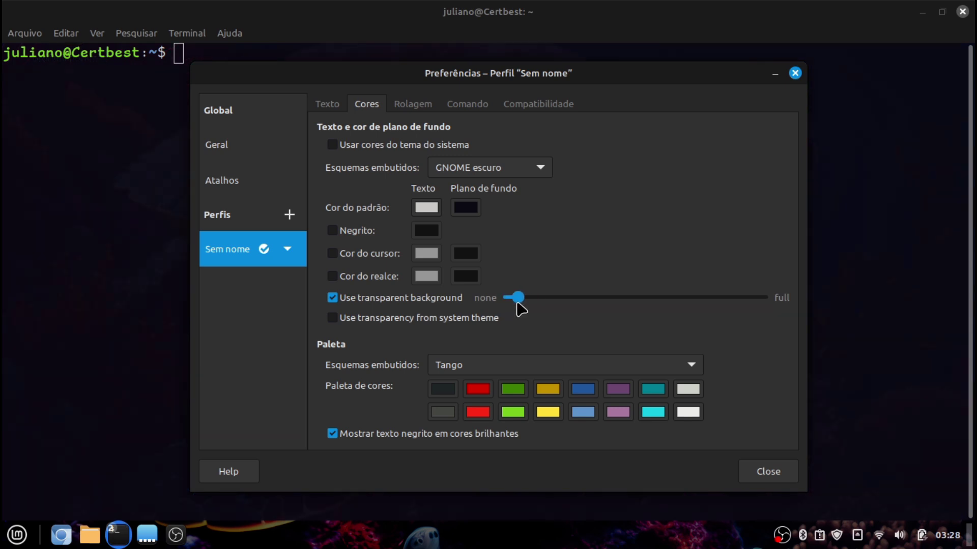
left_click_drag(464, 84, 505, 57)
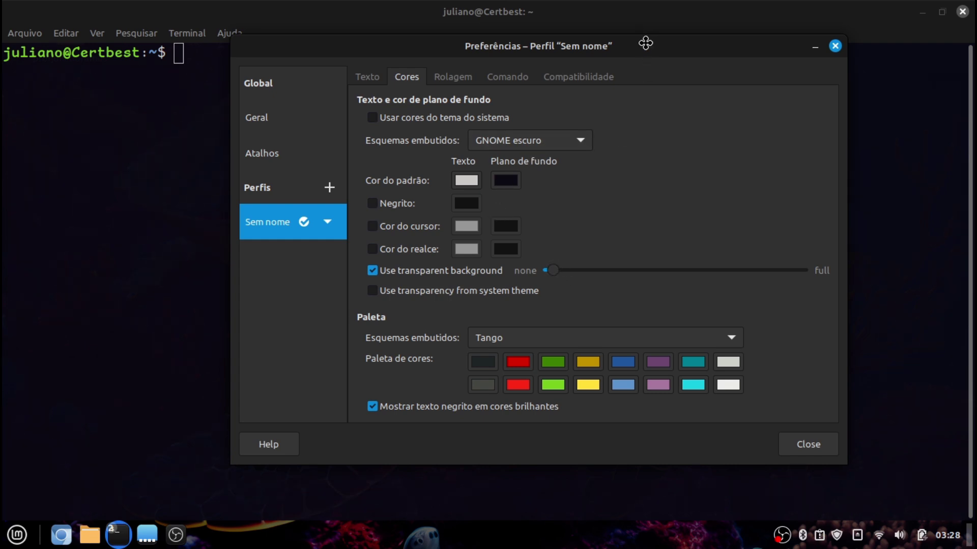
left_click_drag(645, 43, 650, 105)
left_click_drag(610, 11, 425, 29)
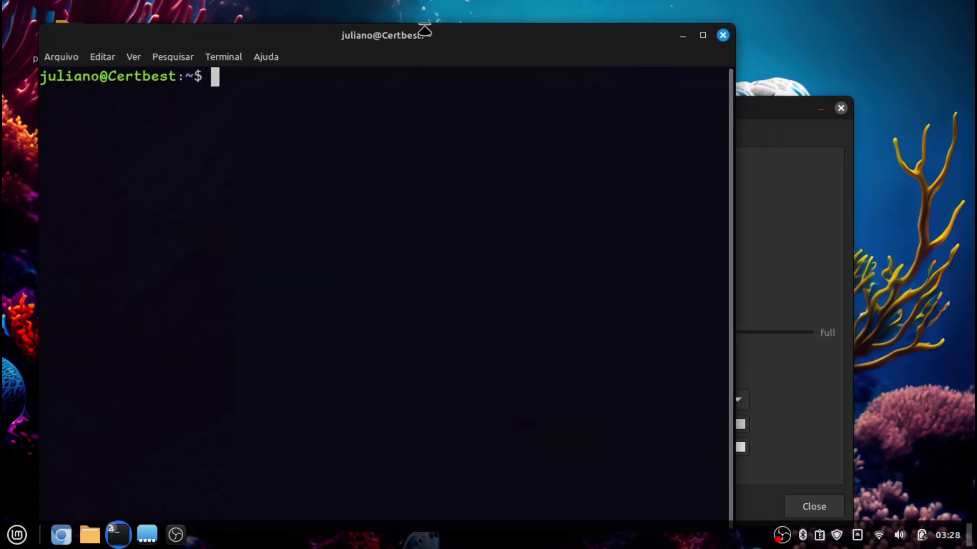
left_click(772, 111)
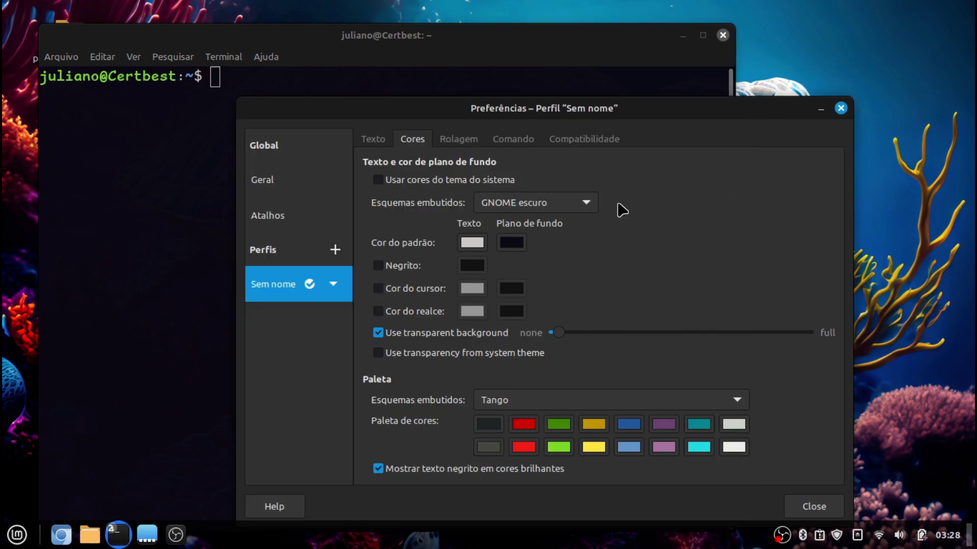
Apply the Cinza no preto colour scheme and run ls in the home folder
left_click(540, 202)
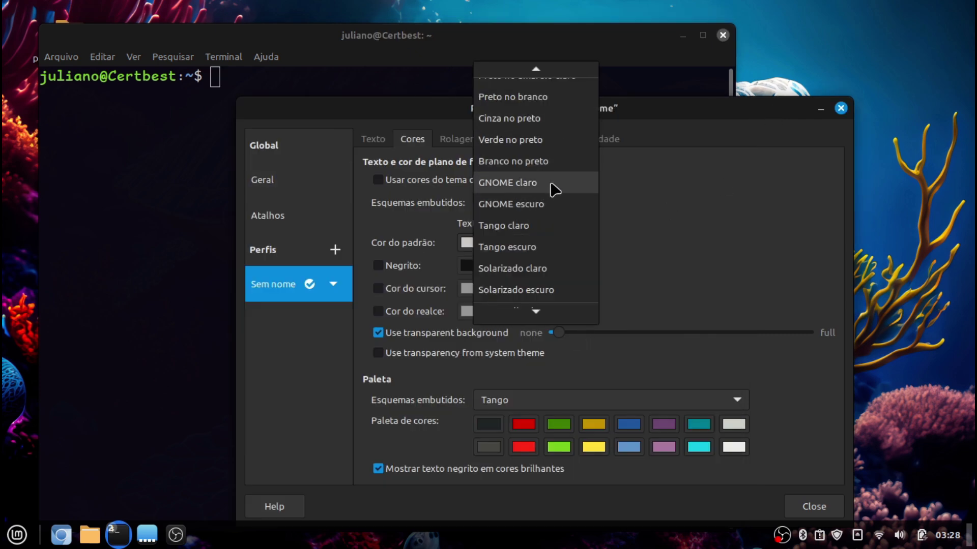
scroll(558, 193, "down", 1)
scroll(556, 256, "up", 1)
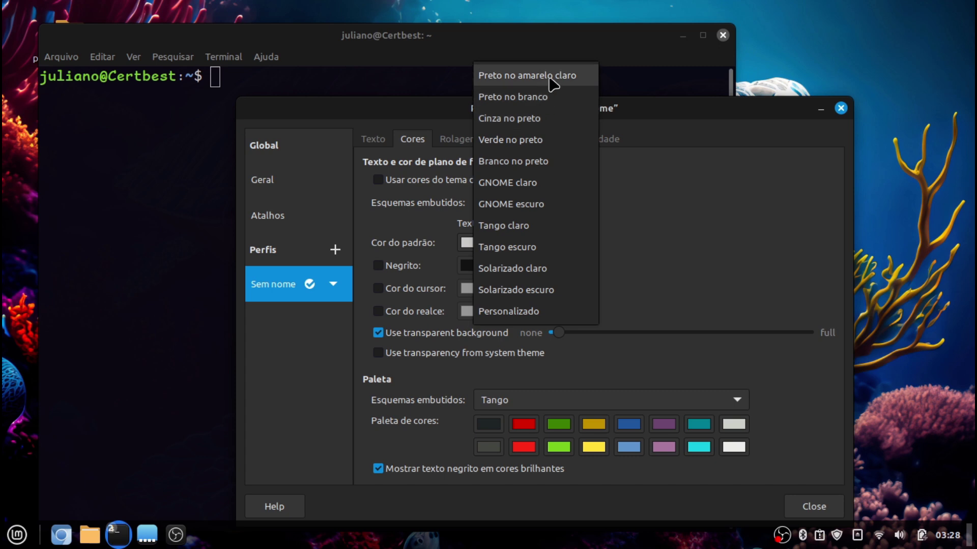
left_click(547, 122)
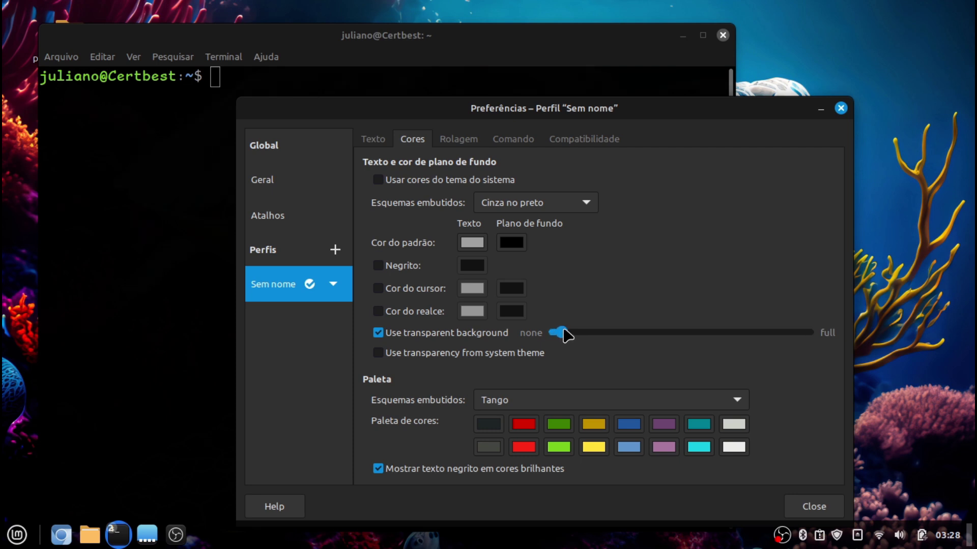
left_click(211, 248)
type("ls")
key("Return")
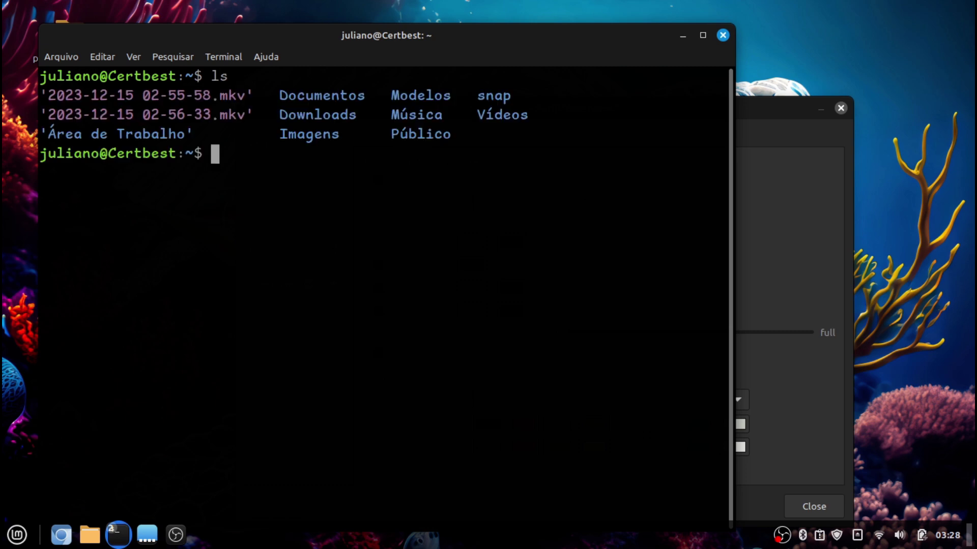
left_click(816, 199)
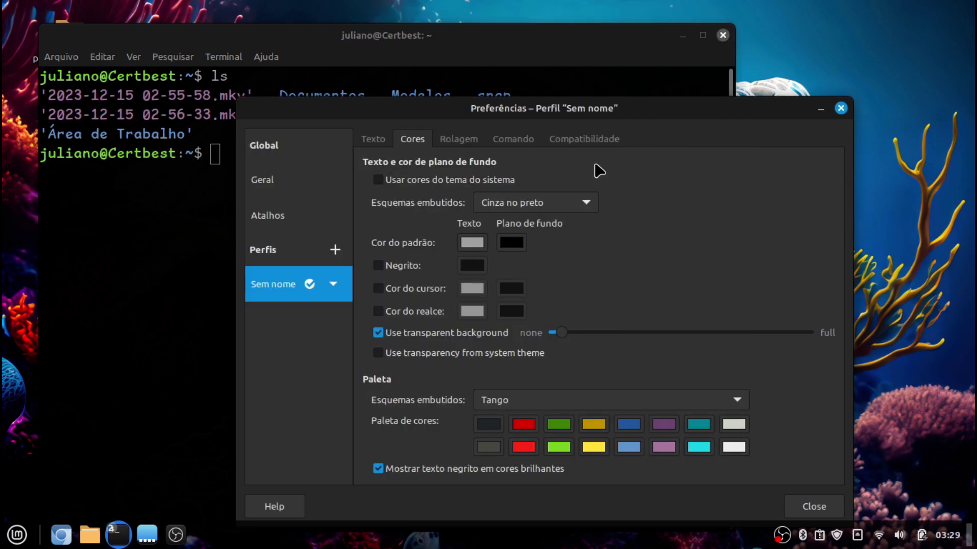
left_click_drag(727, 109, 729, 63)
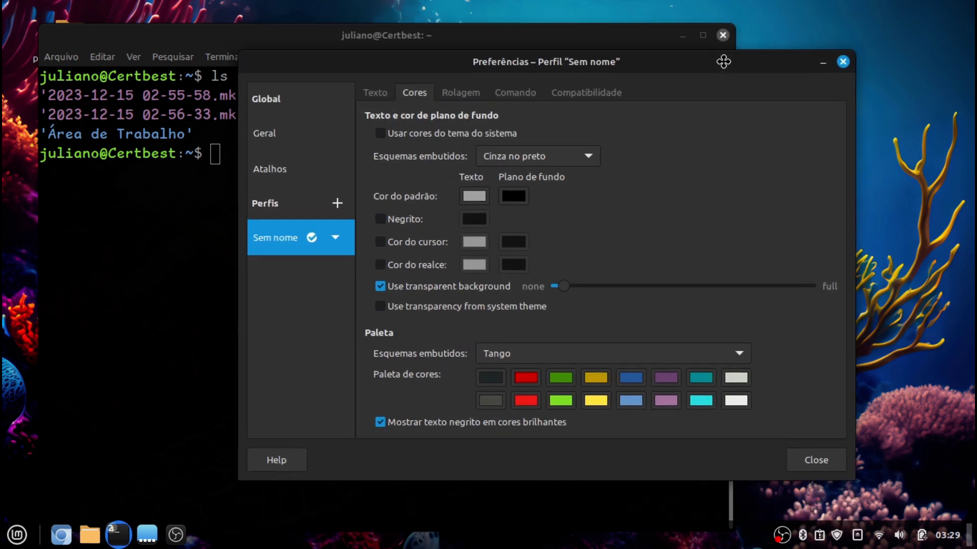
Close Preferences and run sudo apt install neofetch with the administrator password
left_click(834, 462)
type("sudo a")
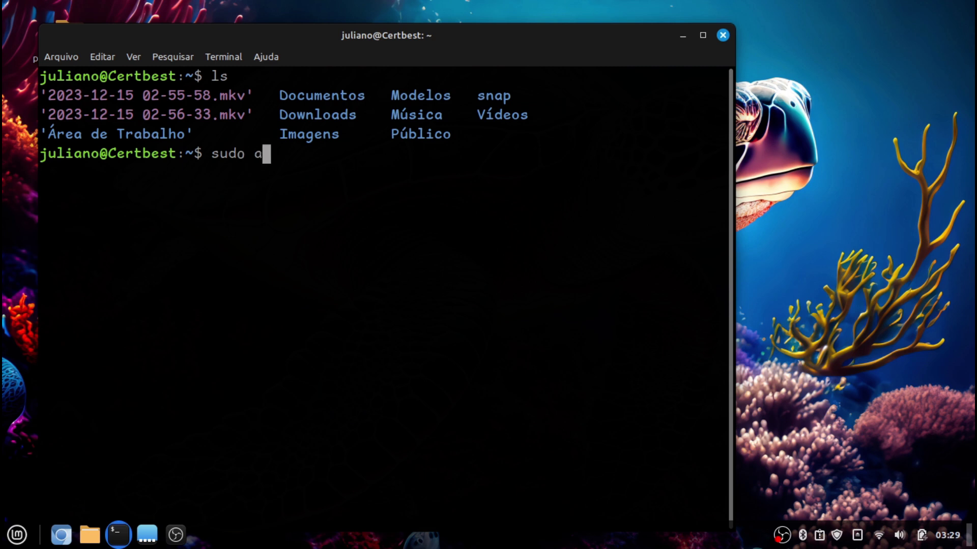
type("pt install ")
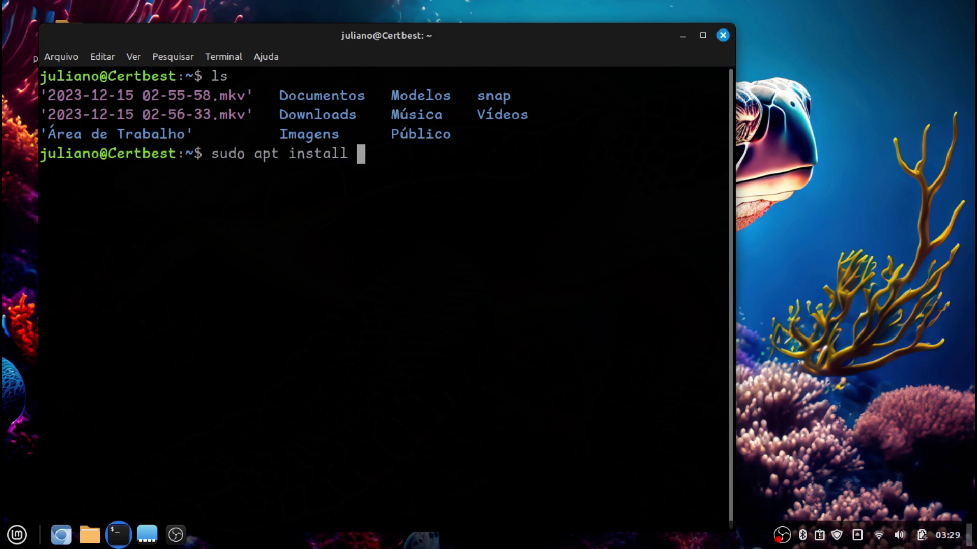
type("neofetch")
key("Return")
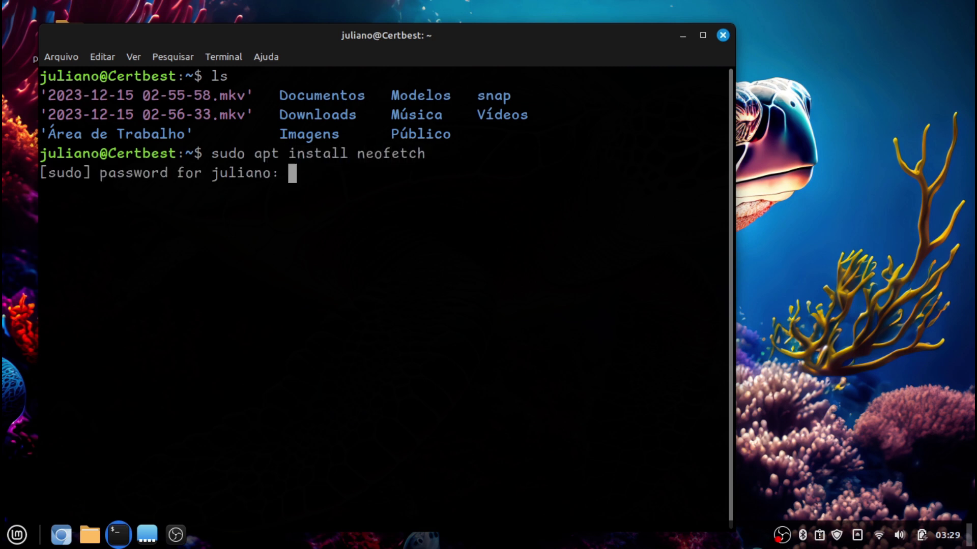
key("Return")
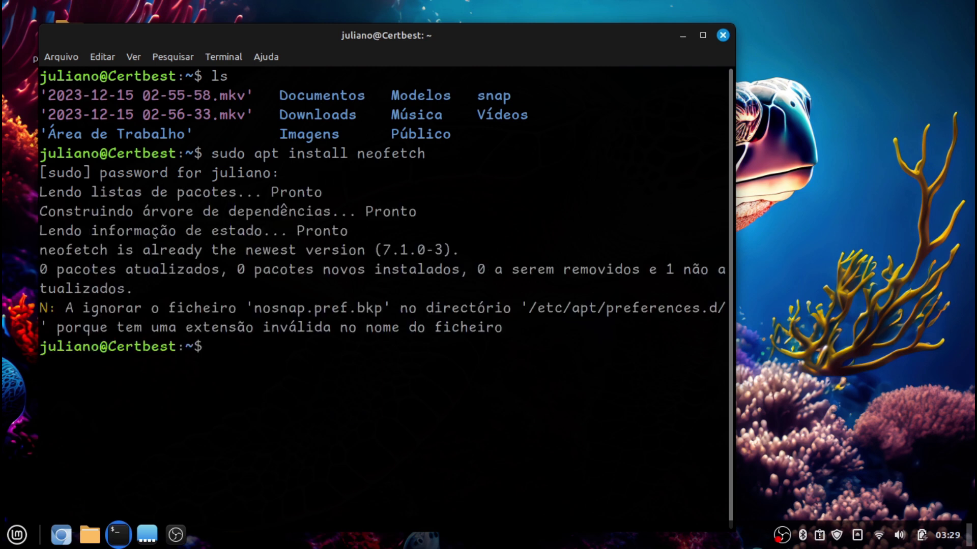
Clear the screen, run neofetch, and maximize the terminal window
key("ctrl+l")
type("neof")
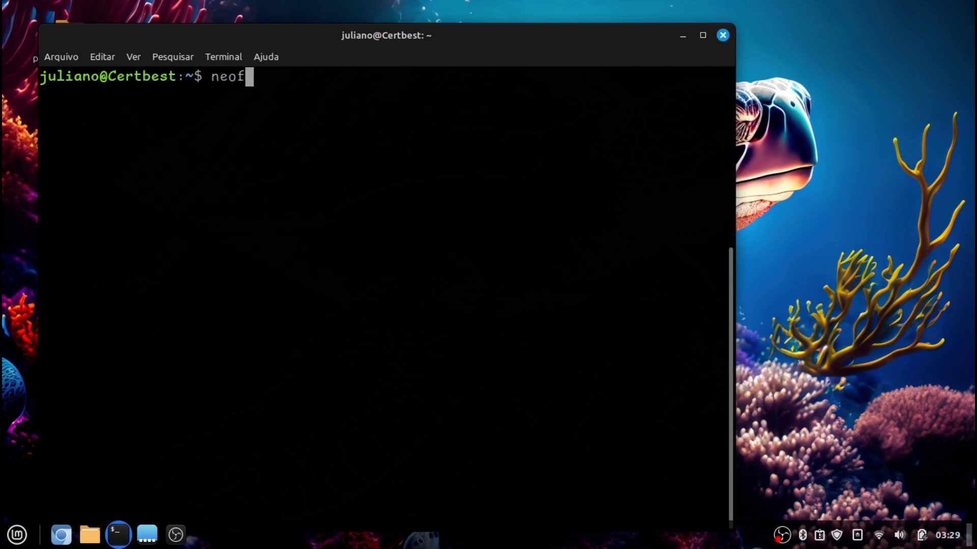
type("etch")
key("Return")
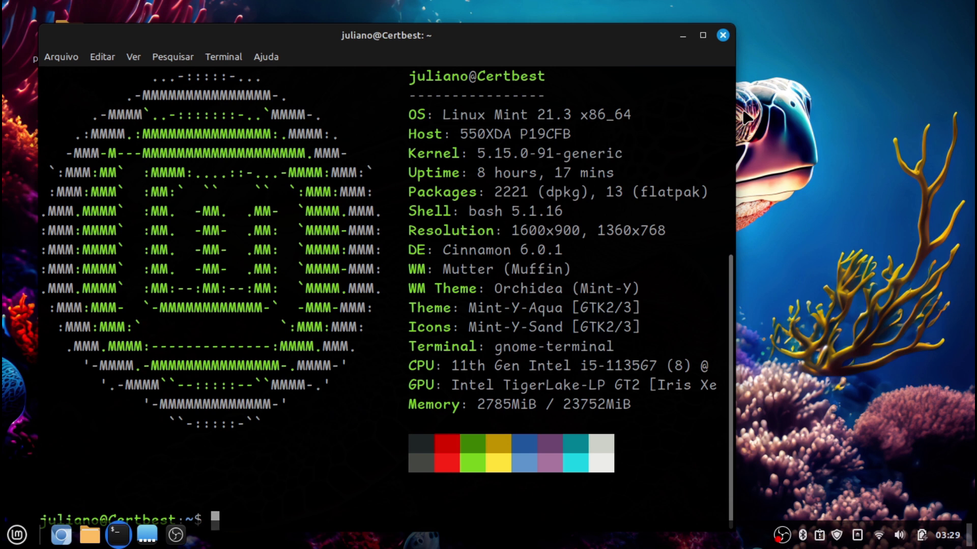
left_click(703, 35)
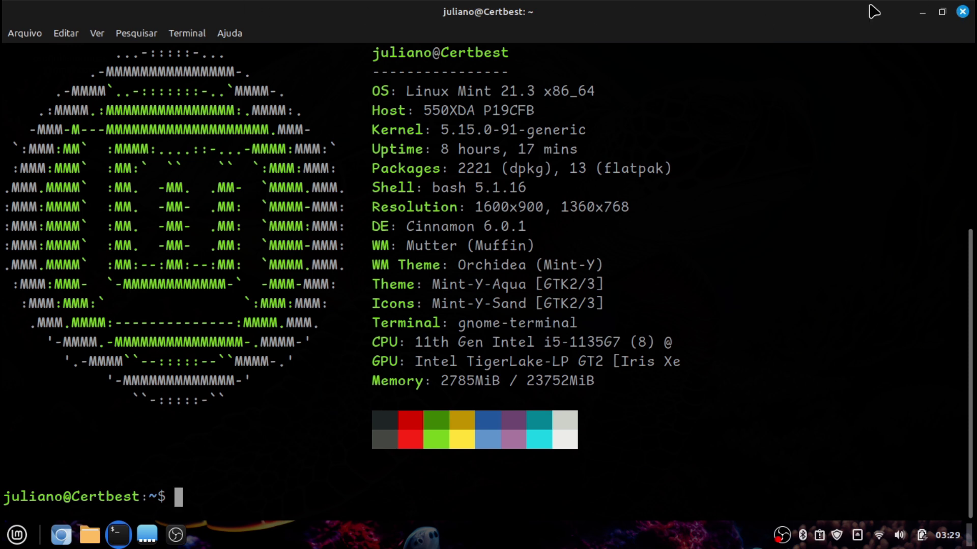
Close the terminal and launch Chromium from the menu's Internet category
left_click(961, 12)
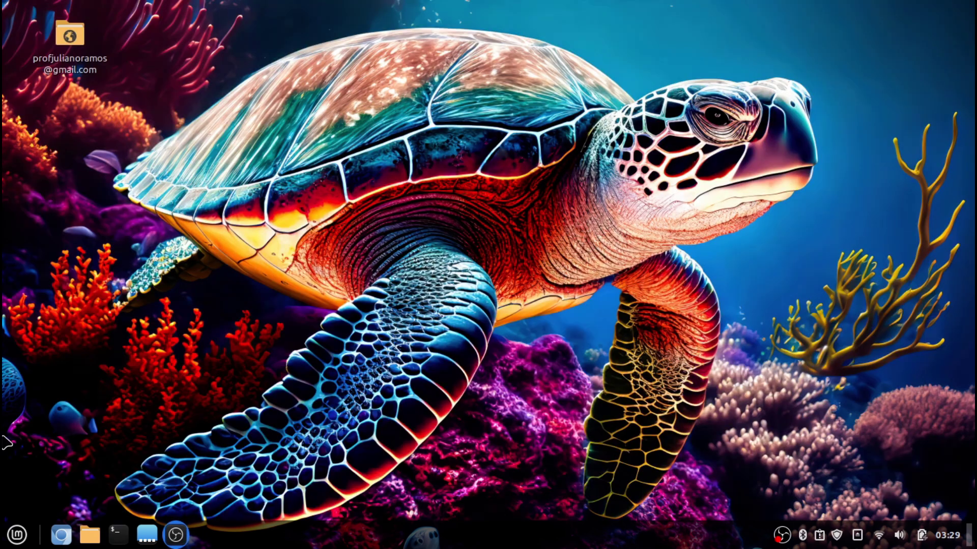
key("super")
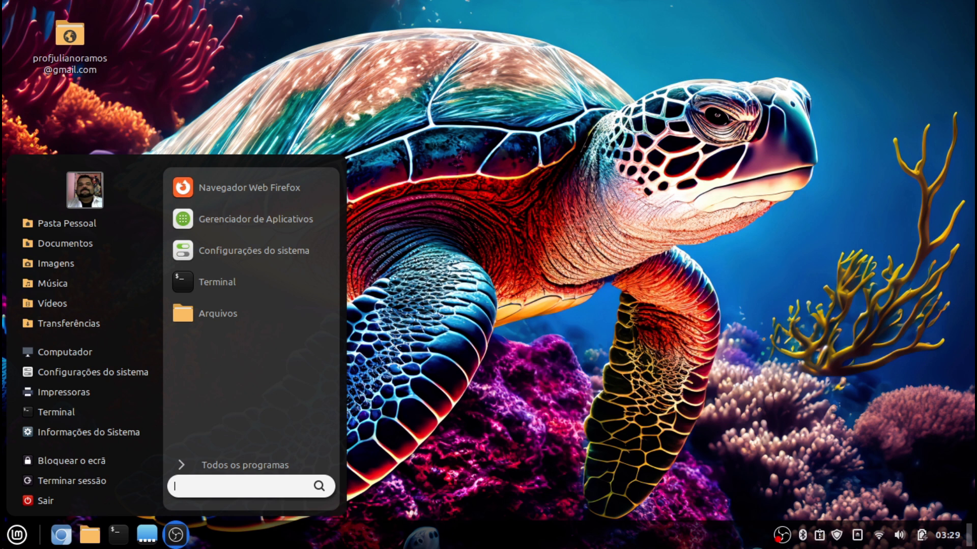
left_click(214, 465)
mouse_move(280, 345)
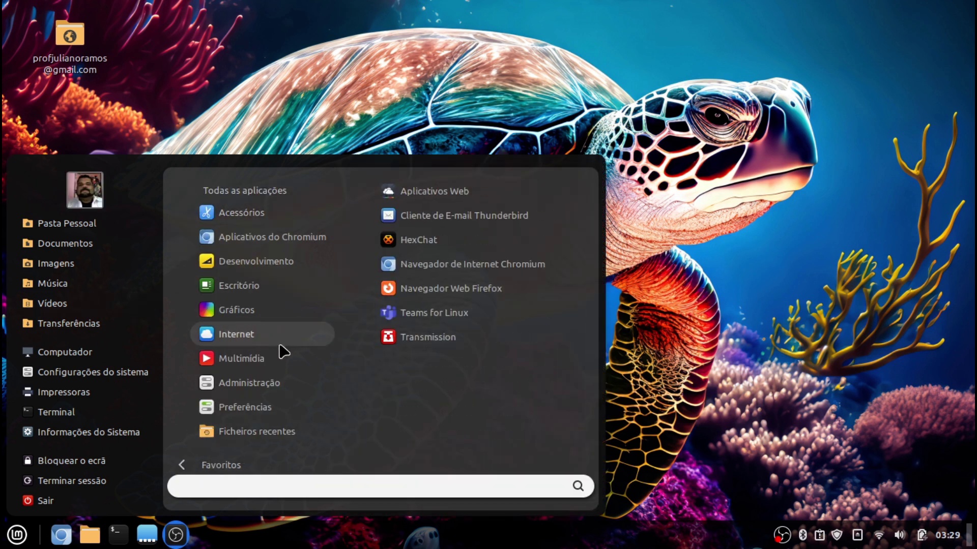
left_click(538, 264)
Search the web for 'microsoft office' from the address bar
key("ctrl+l")
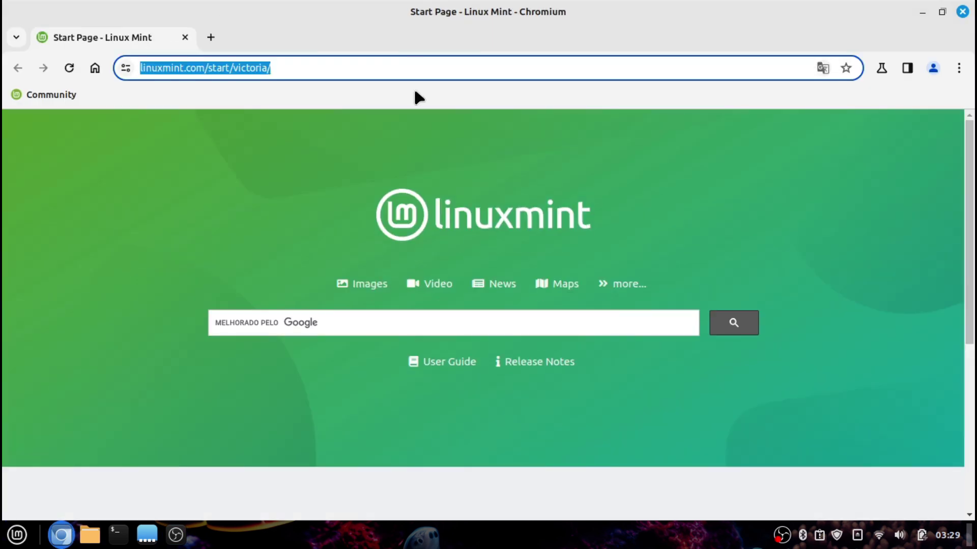
type("office")
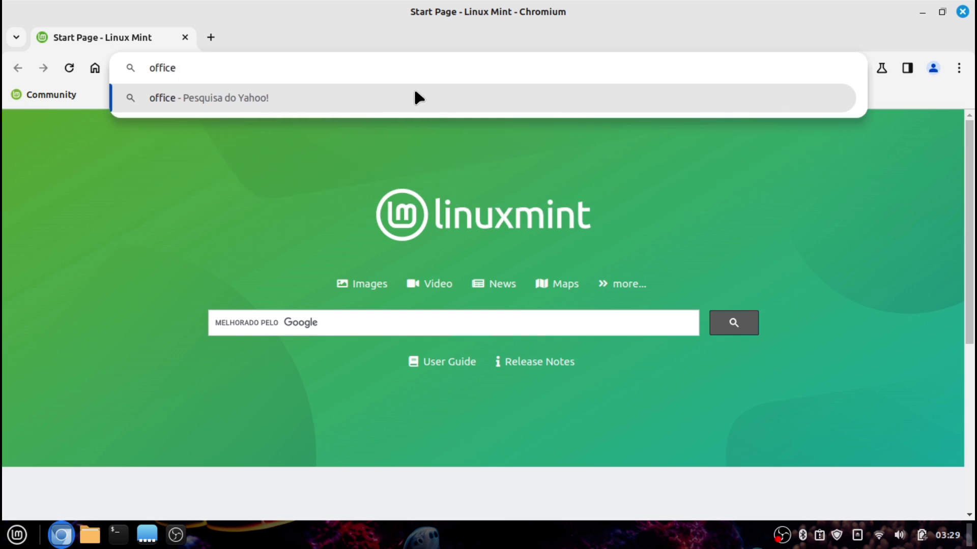
key("ctrl+a")
type("microff")
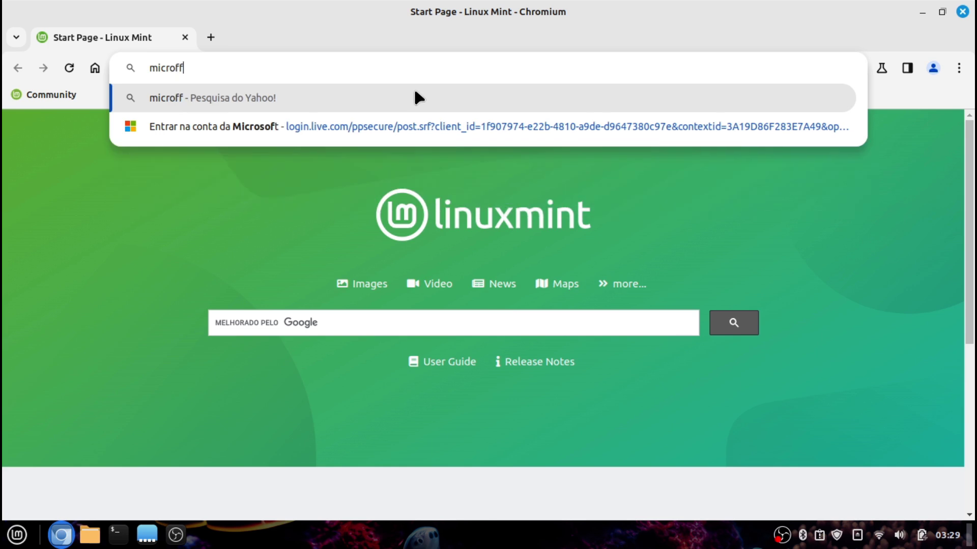
key("BackSpace")
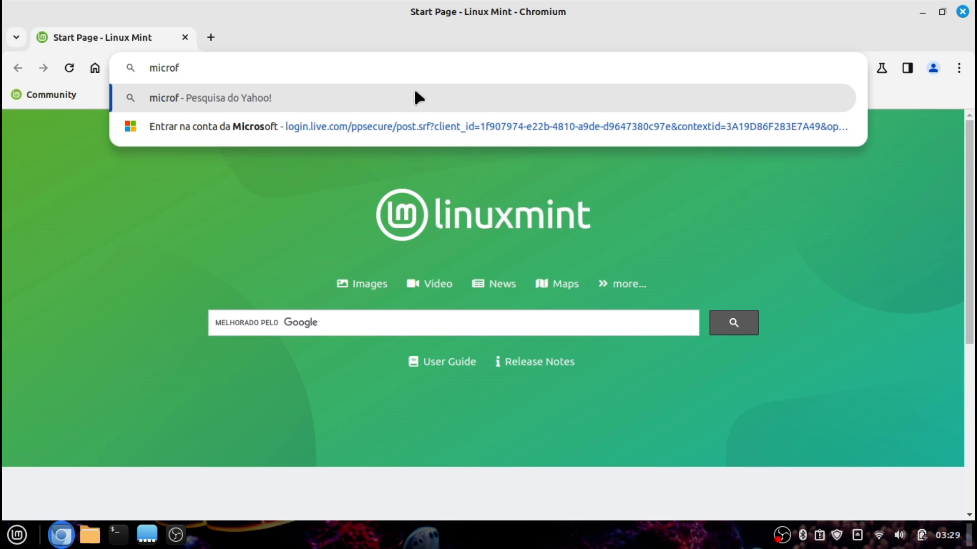
type("osoft office")
key("Return")
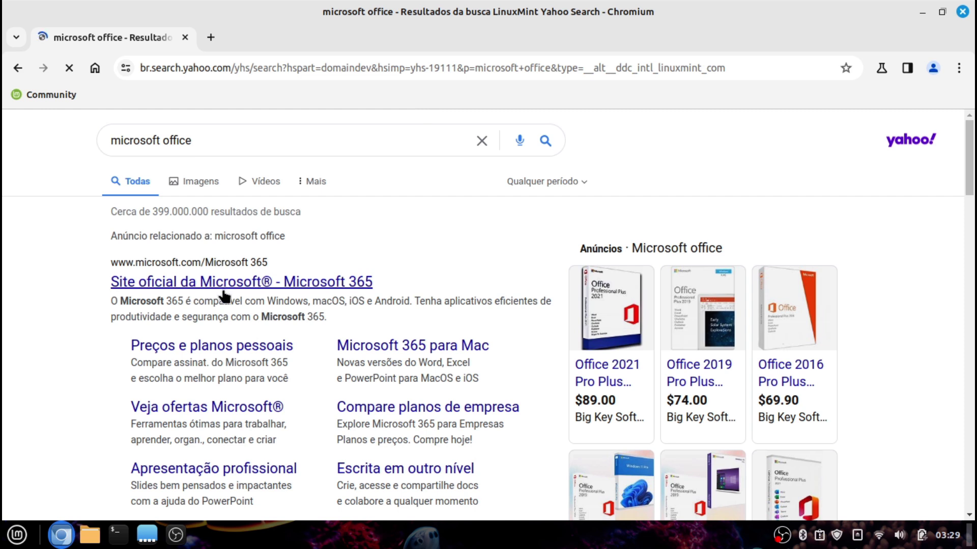
scroll(289, 388, "down", 5)
scroll(289, 388, "down", 3)
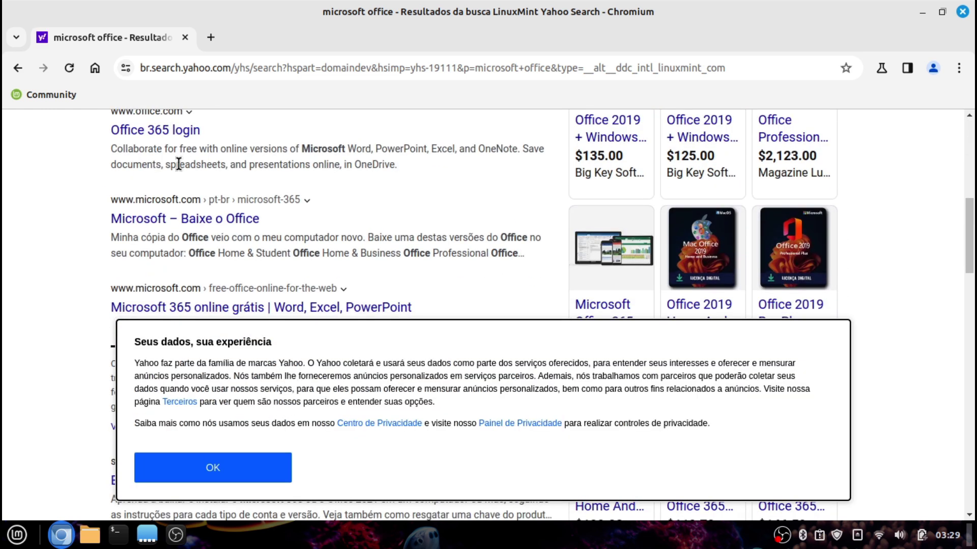
Open the Office 365 login result, reject optional cookies, and choose Entrar
left_click(196, 133)
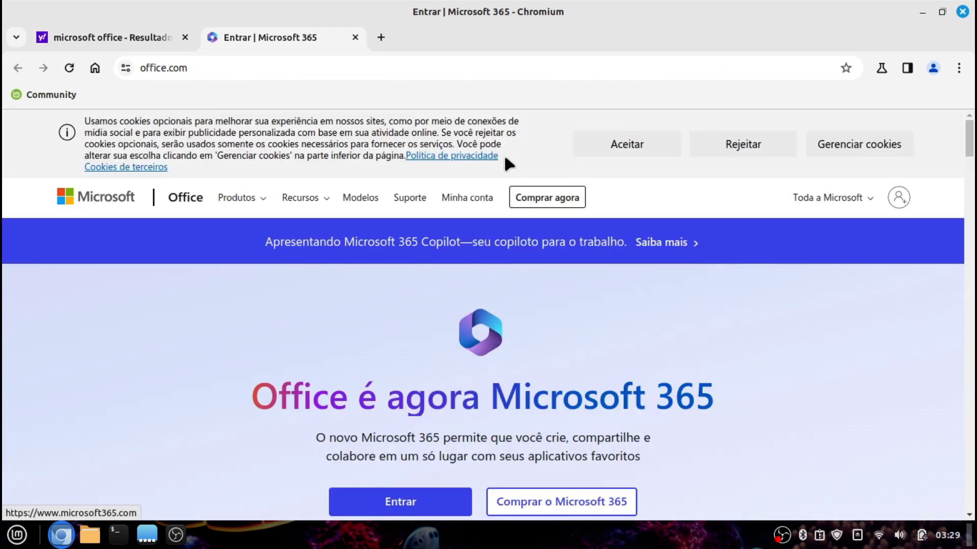
left_click(703, 157)
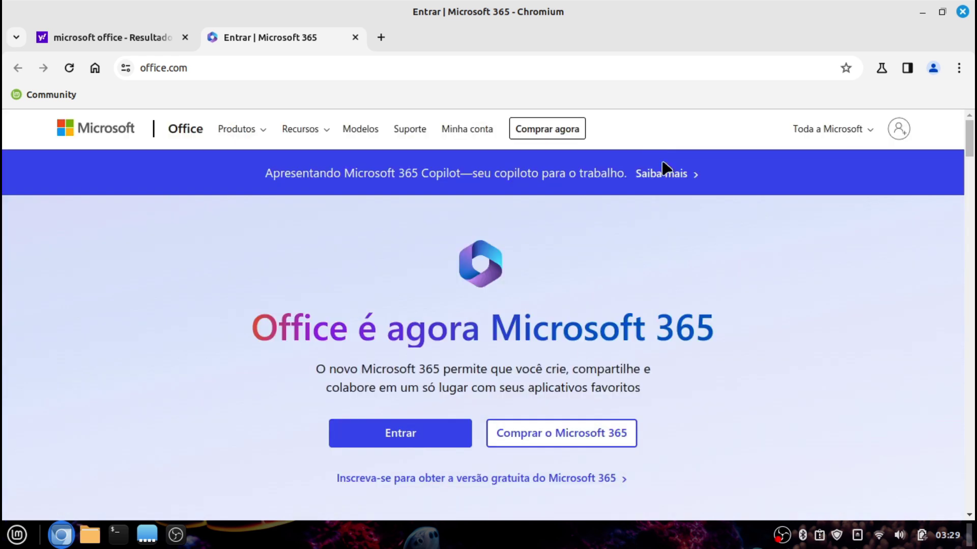
left_click(436, 439)
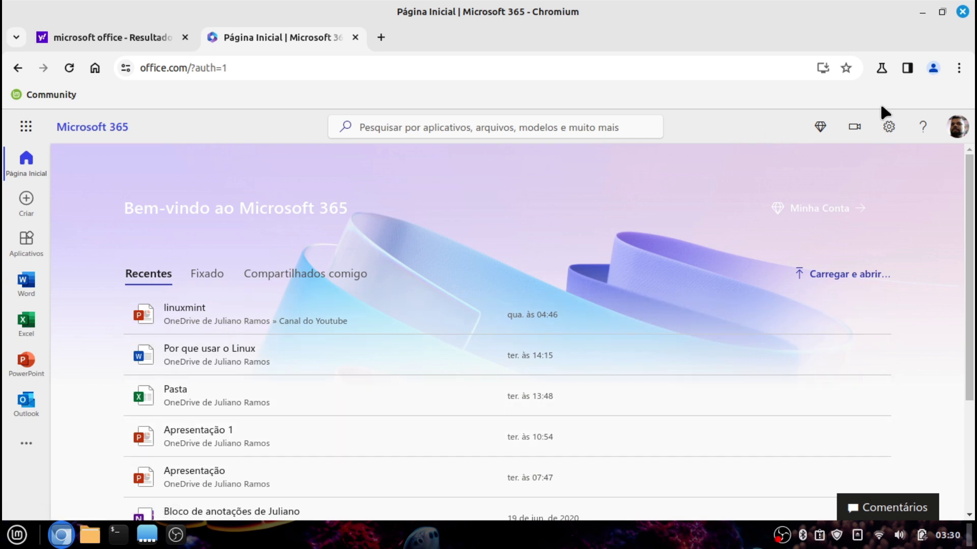
Install Microsoft 365 as an app via Salvar e compartilhar, close Chromium, and reposition the app window
left_click(956, 68)
scroll(819, 435, "down", 1)
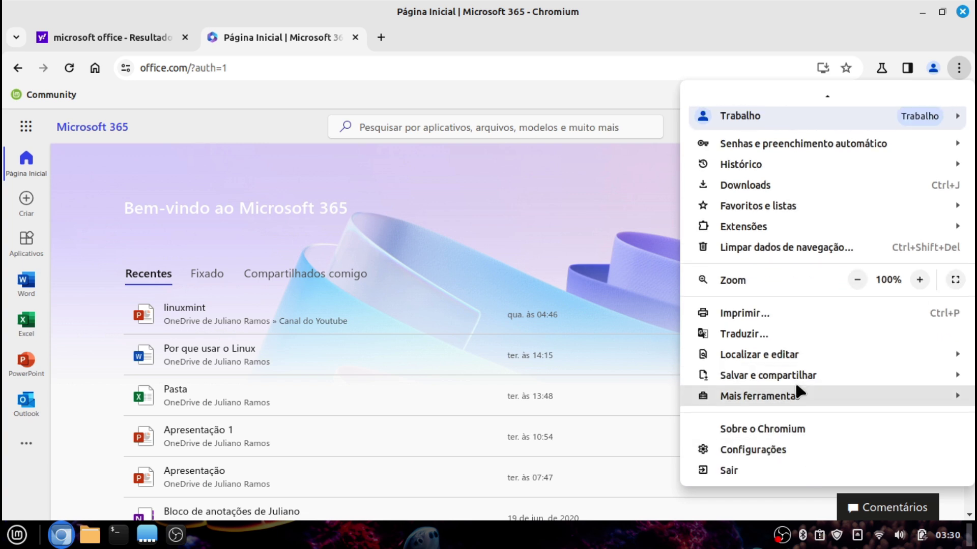
mouse_move(788, 384)
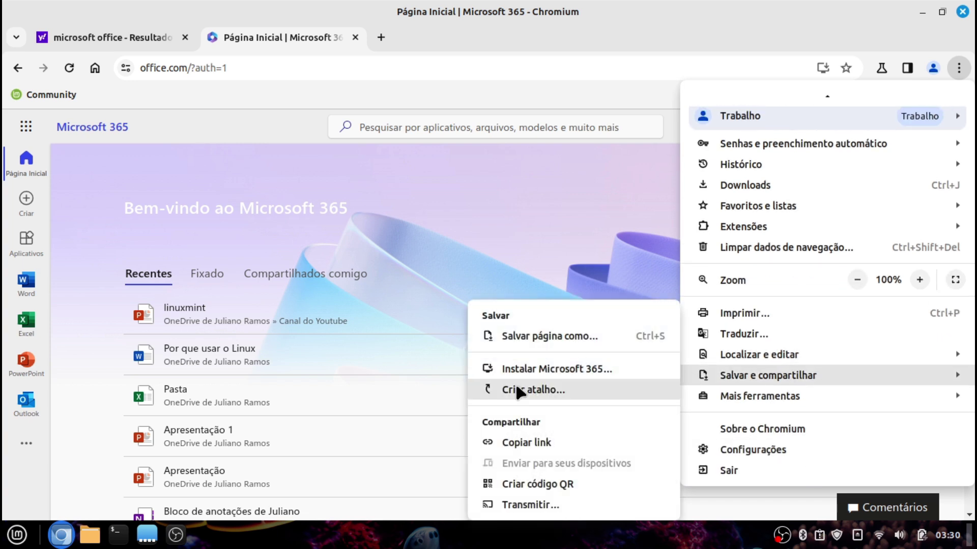
left_click(557, 370)
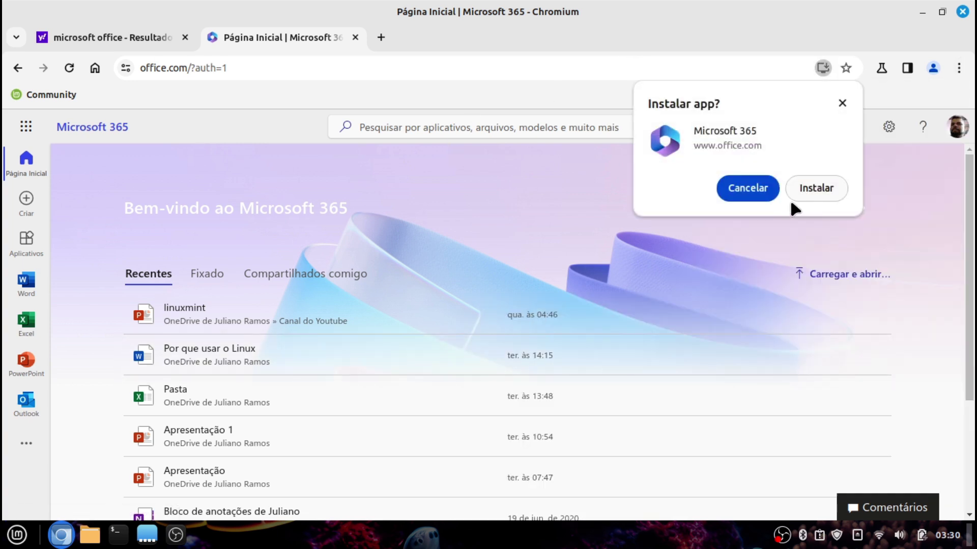
left_click(809, 189)
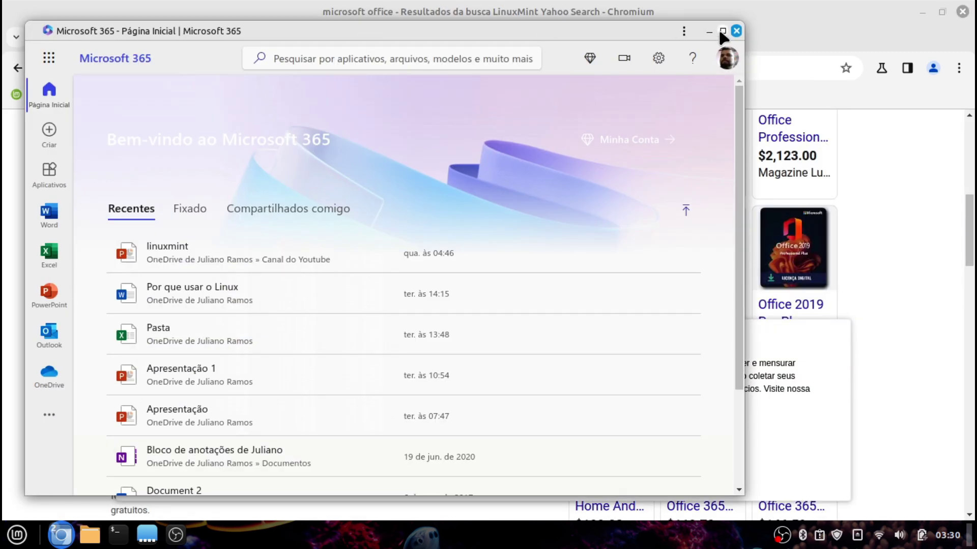
left_click(963, 12)
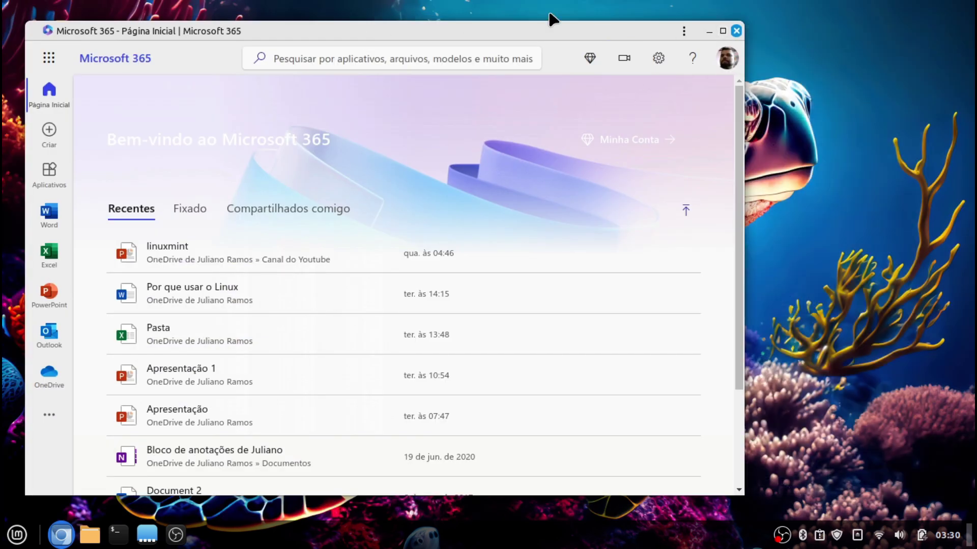
left_click_drag(405, 21, 490, 68)
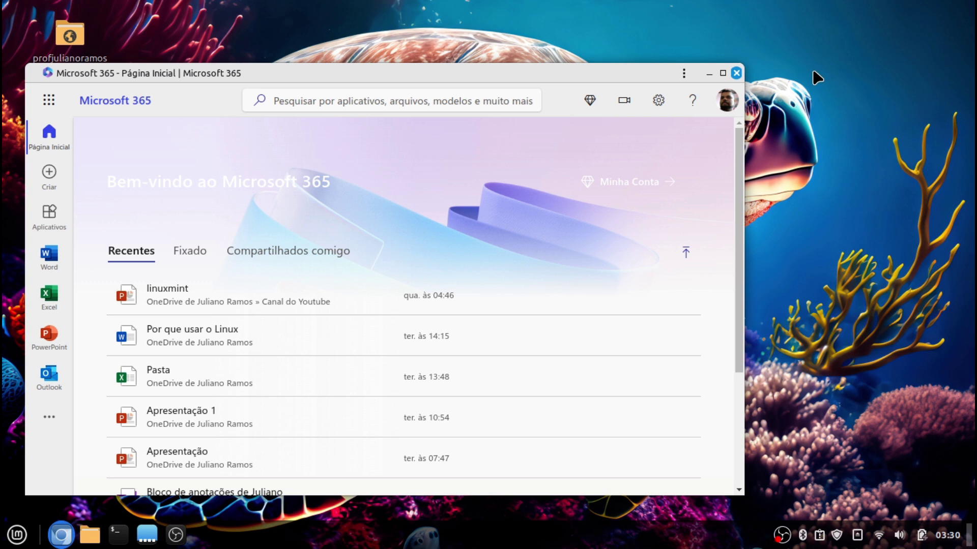
Launch Microsoft 365 from Aplicativos do Chromium and pin it to the panel in second position
left_click(736, 73)
left_click(17, 535)
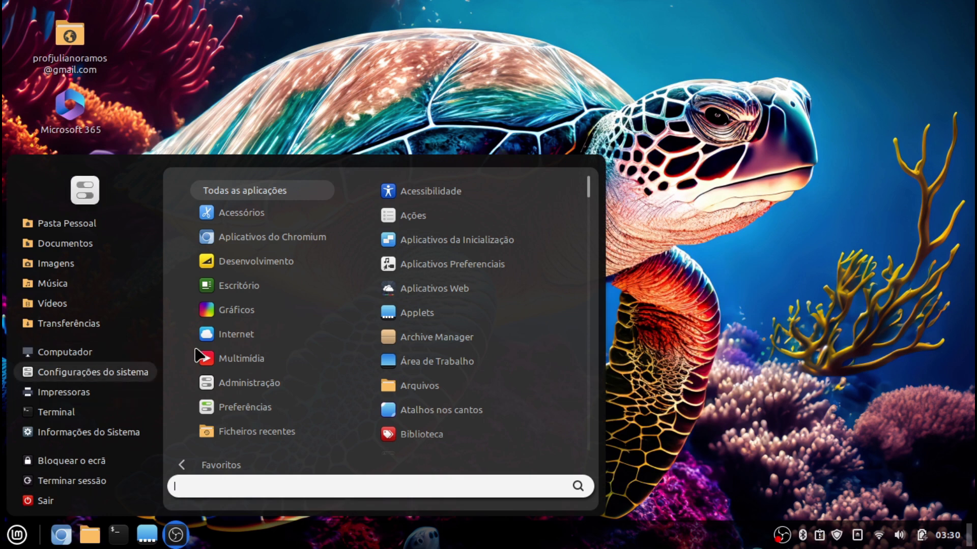
mouse_move(285, 248)
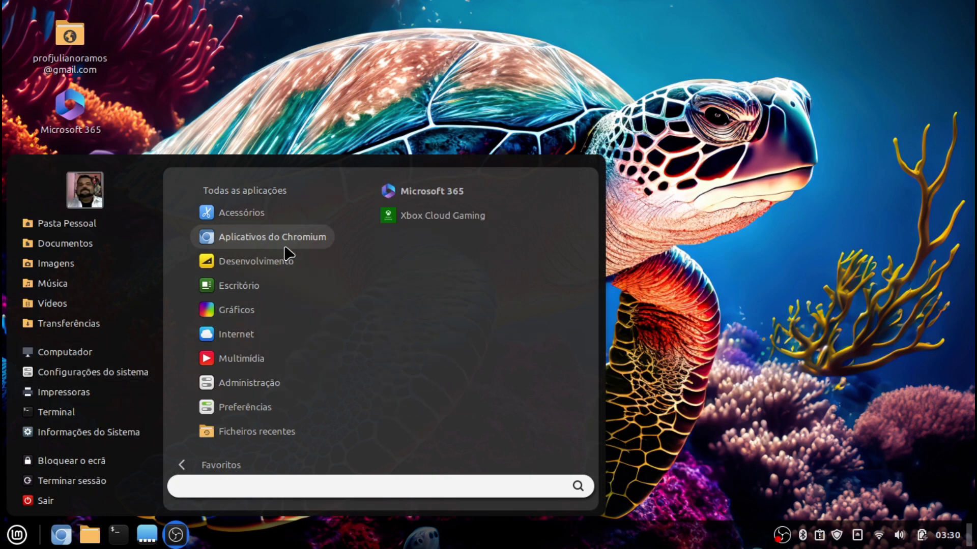
left_click(438, 196)
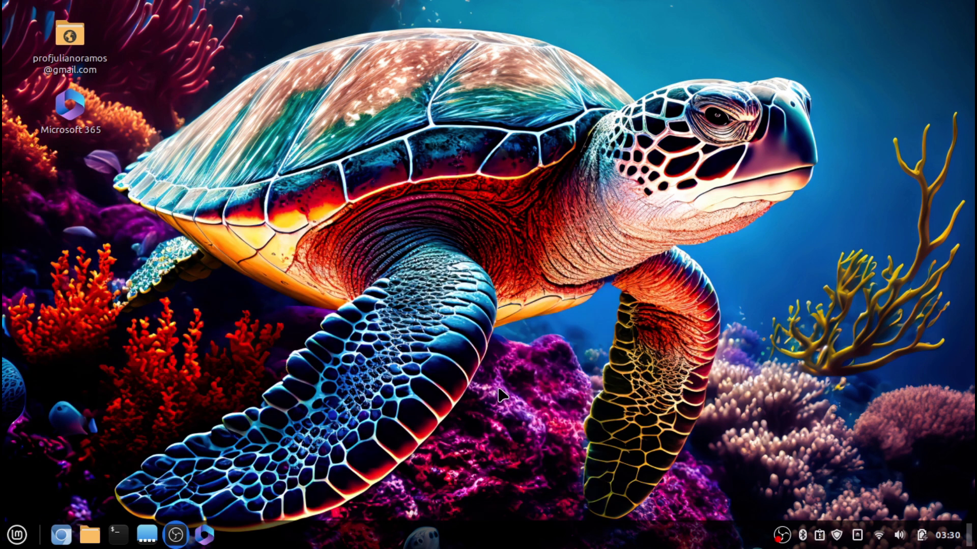
right_click(204, 534)
left_click(192, 435)
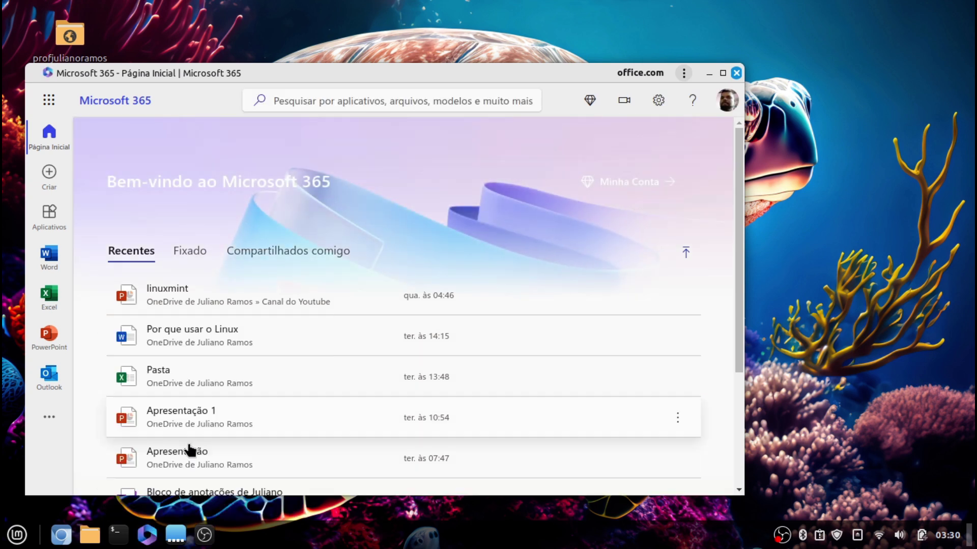
mouse_move(149, 522)
left_click_drag(148, 529, 92, 530)
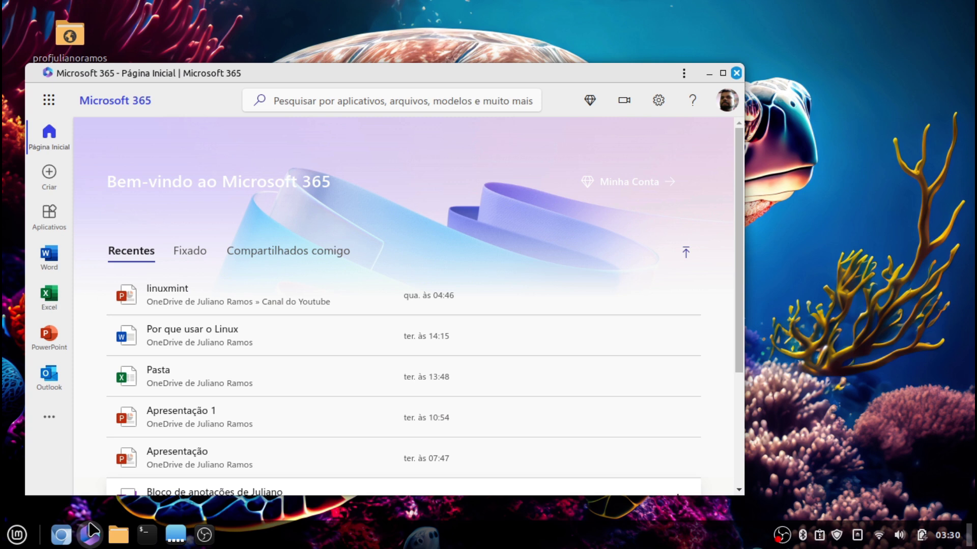
Create a blank Word document in Microsoft 365, then close both windows
left_click(722, 74)
left_click(31, 202)
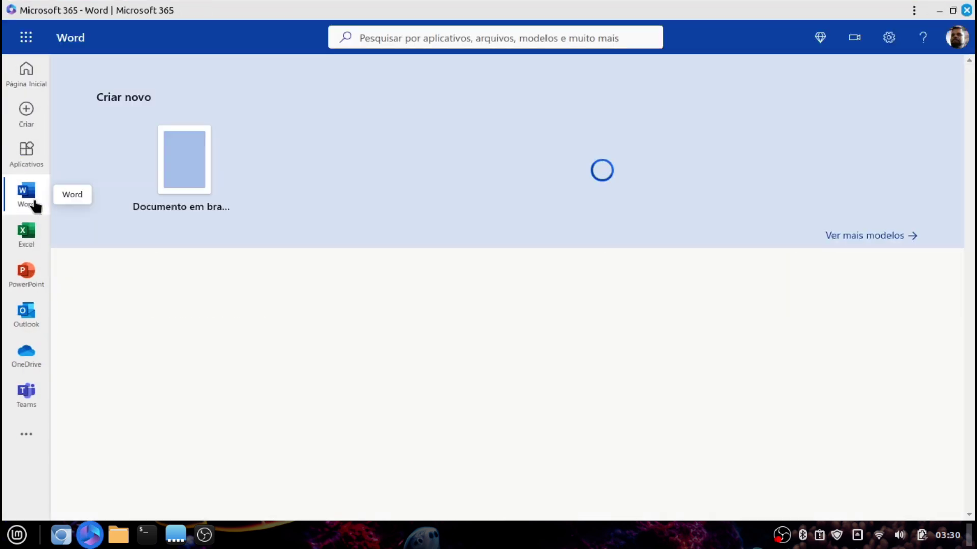
left_click(165, 203)
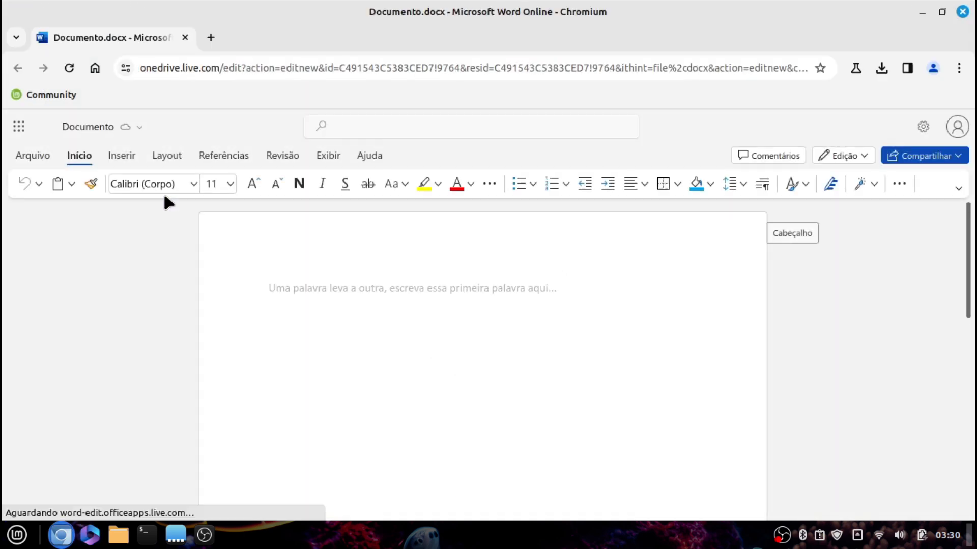
left_click(962, 11)
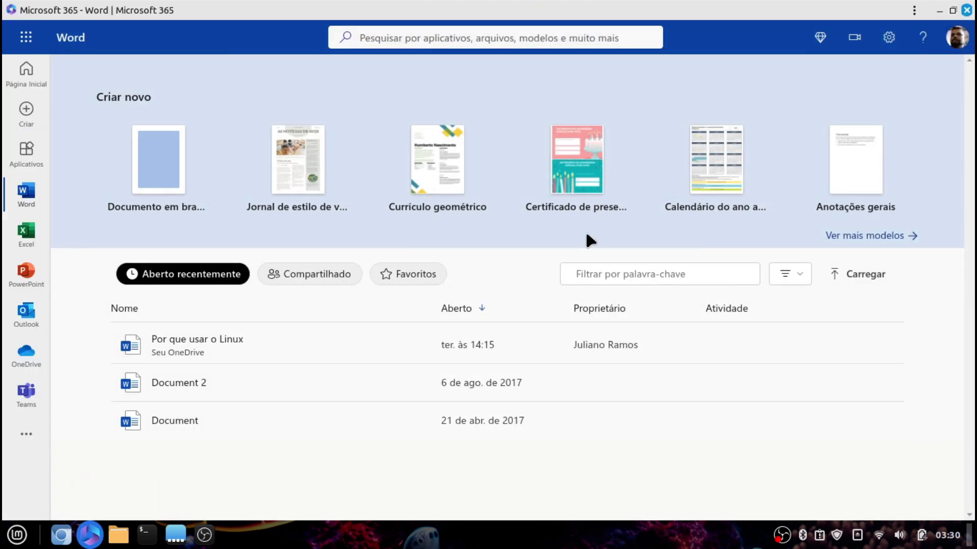
left_click(968, 9)
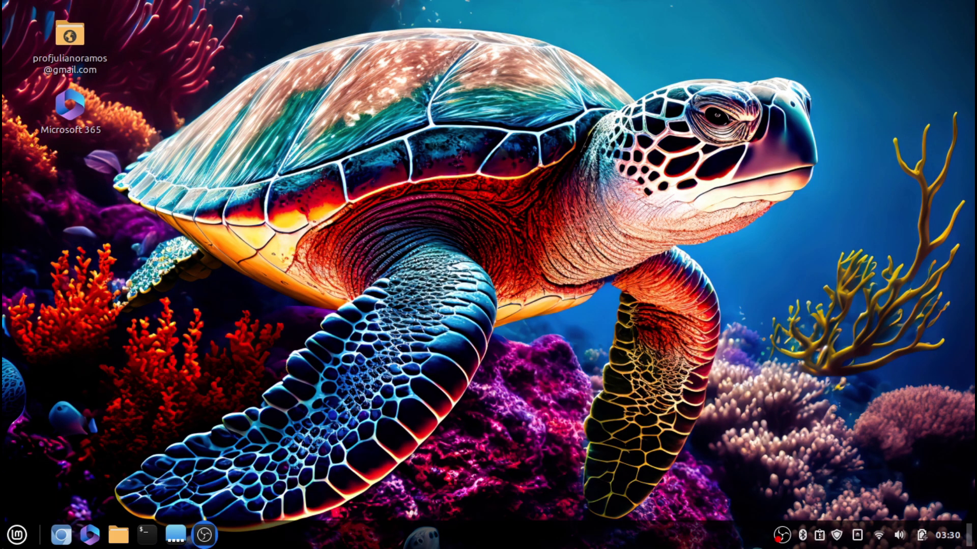
Launch Xbox Cloud Gaming from the menu's Aplicativos do Chromium category
key("super")
key("super")
key("super")
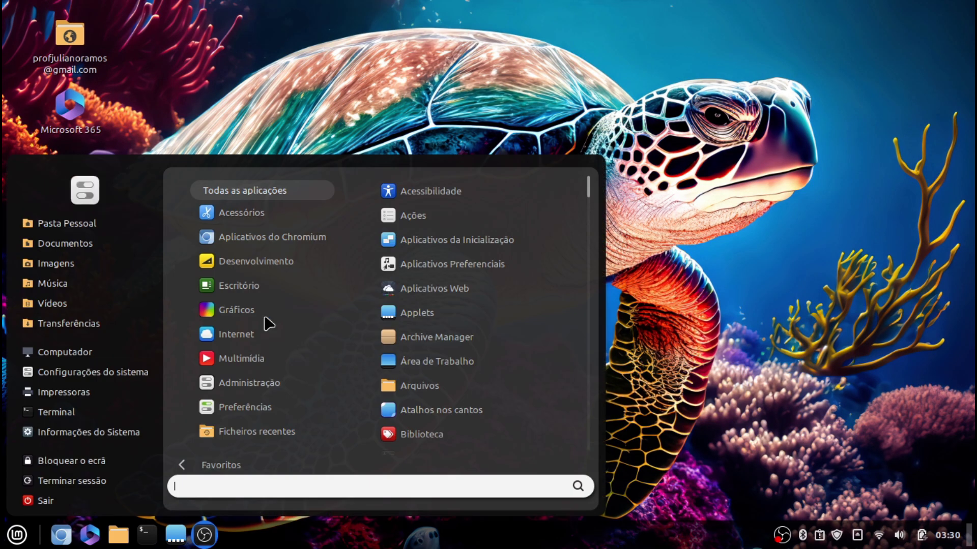
mouse_move(273, 308)
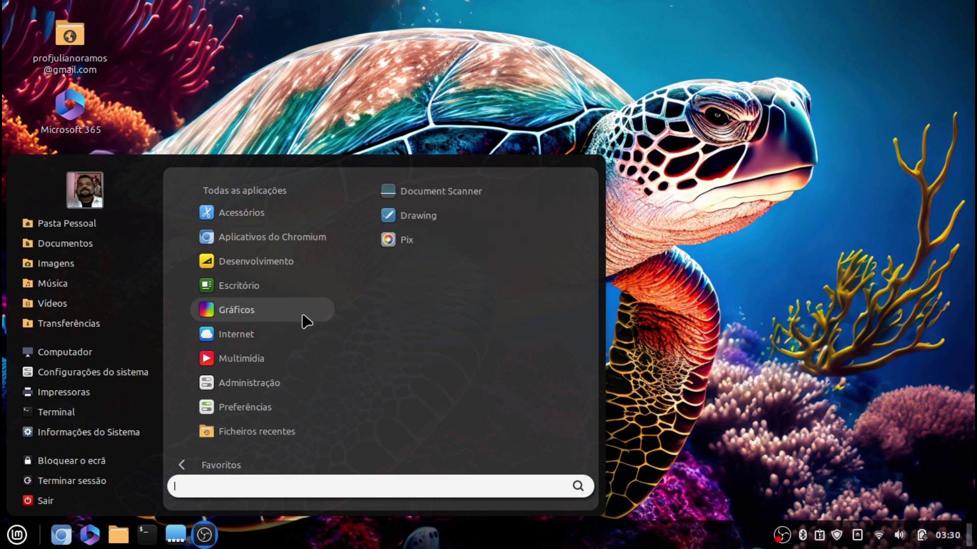
mouse_move(323, 240)
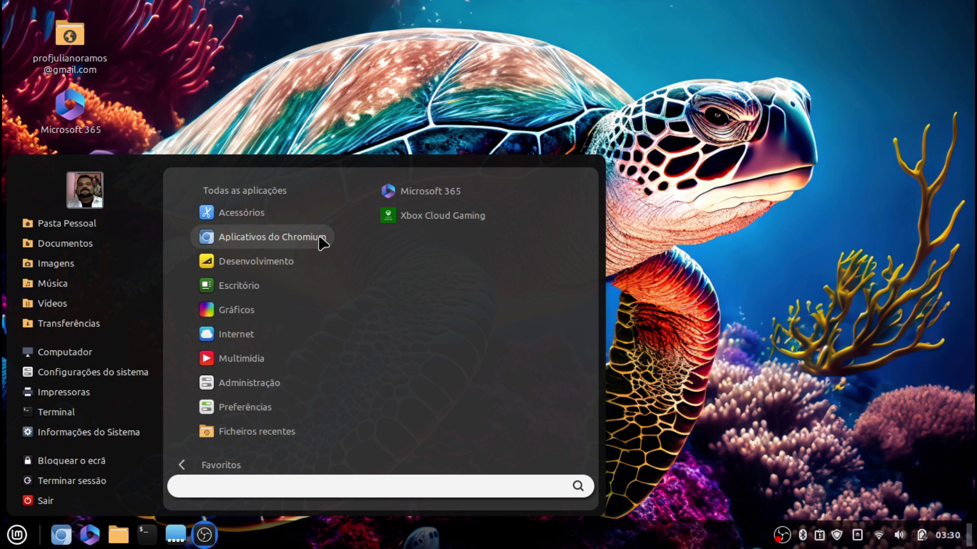
left_click(422, 219)
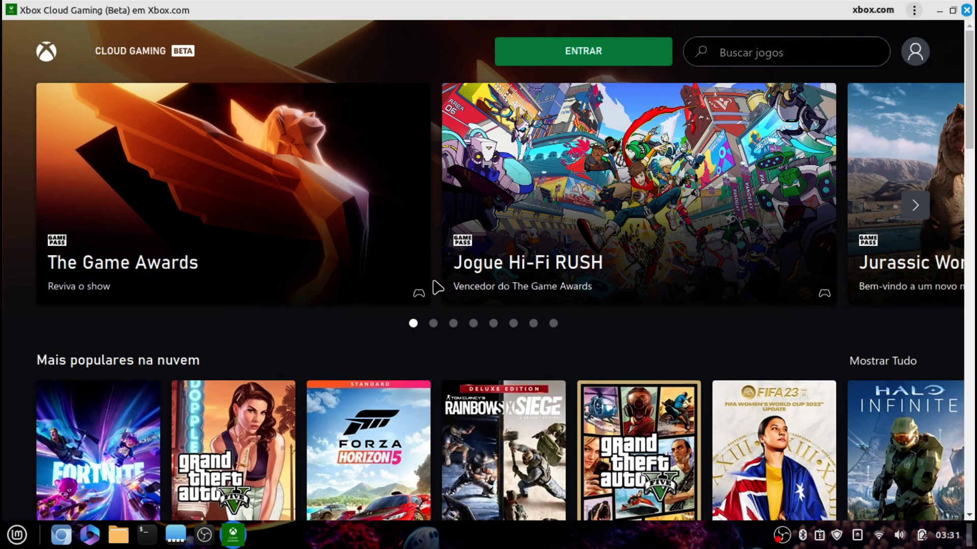
Select Forza Horizon 5 in the Xbox Cloud Gaming library and launch it to its title screen
scroll(437, 288, "down", 2)
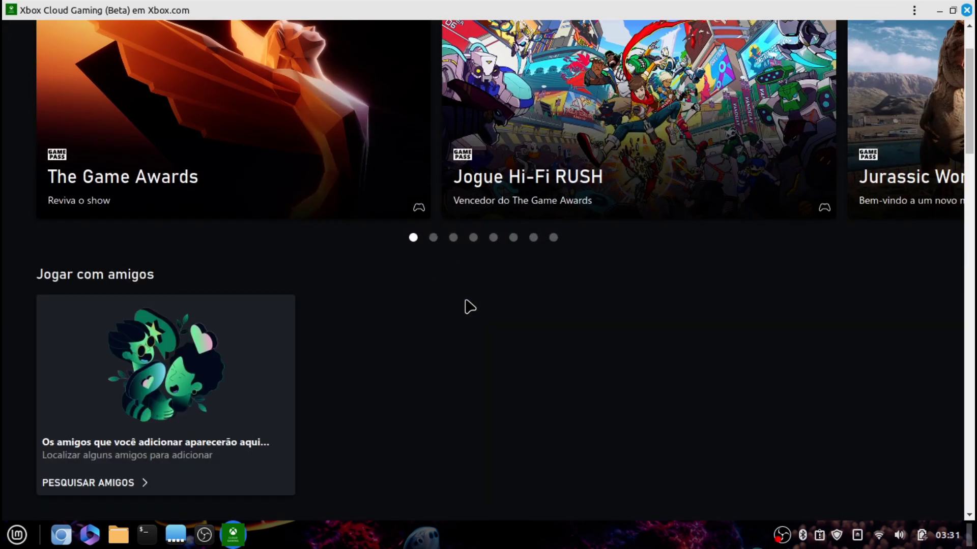
scroll(470, 307, "up", 5)
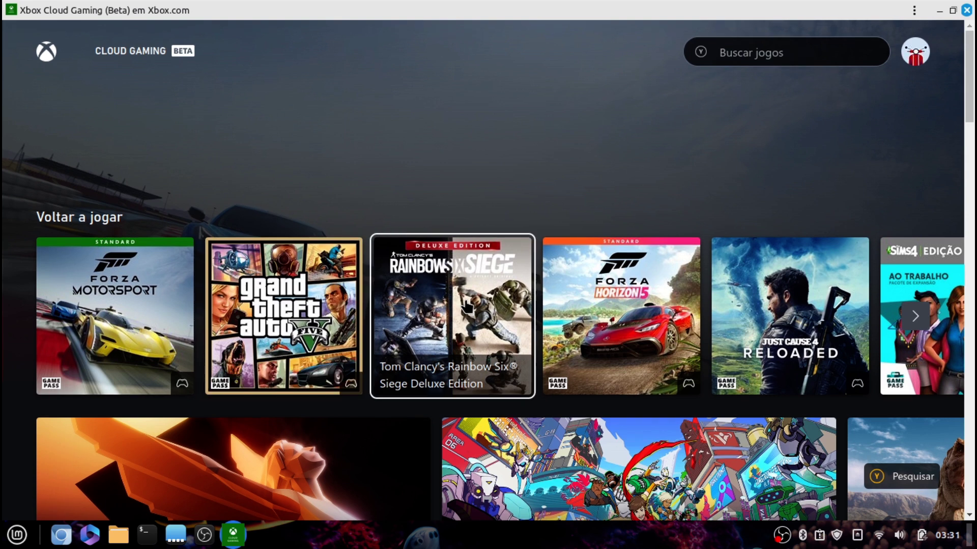
key("Right")
key("Return")
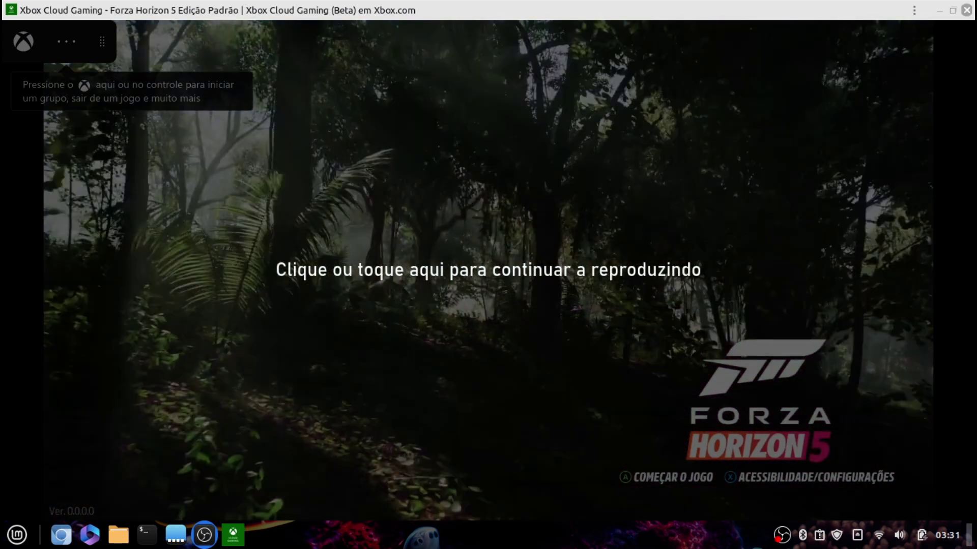
Resume the Forza Horizon 5 stream, start the game in full screen, and enter the world
left_click(664, 260)
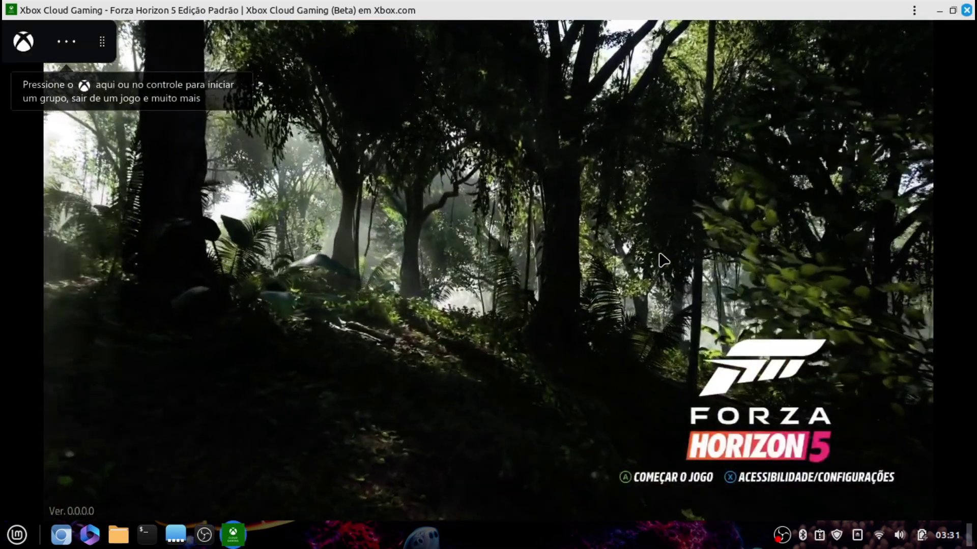
key("Return")
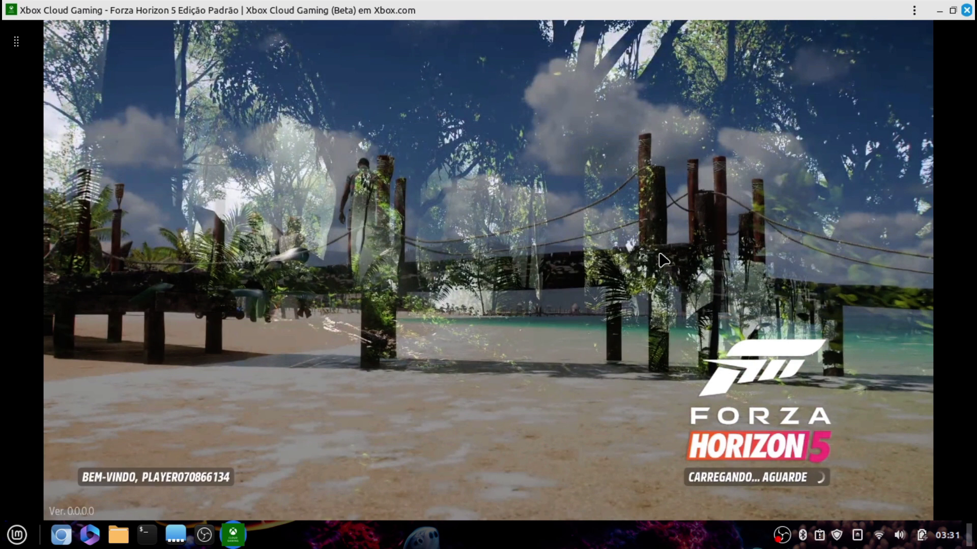
key("F11")
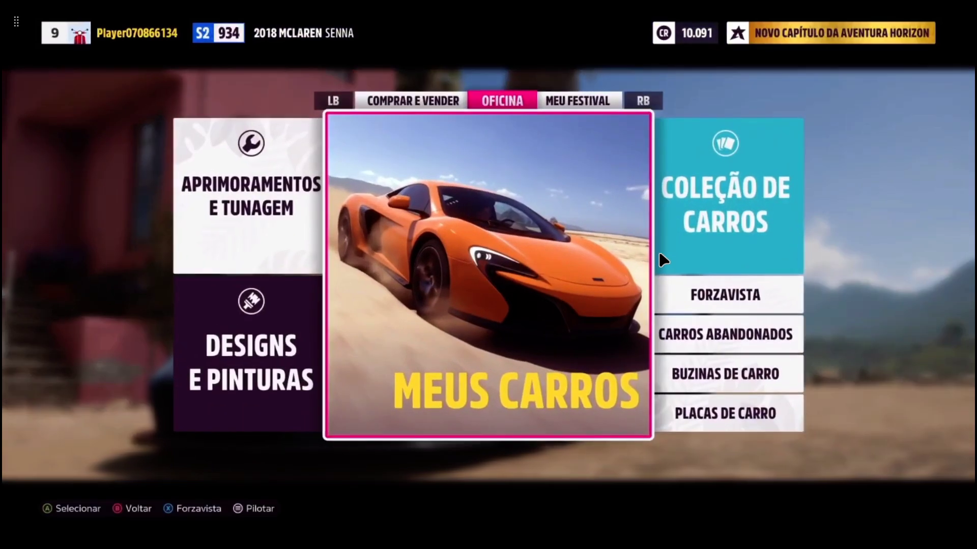
key("Return")
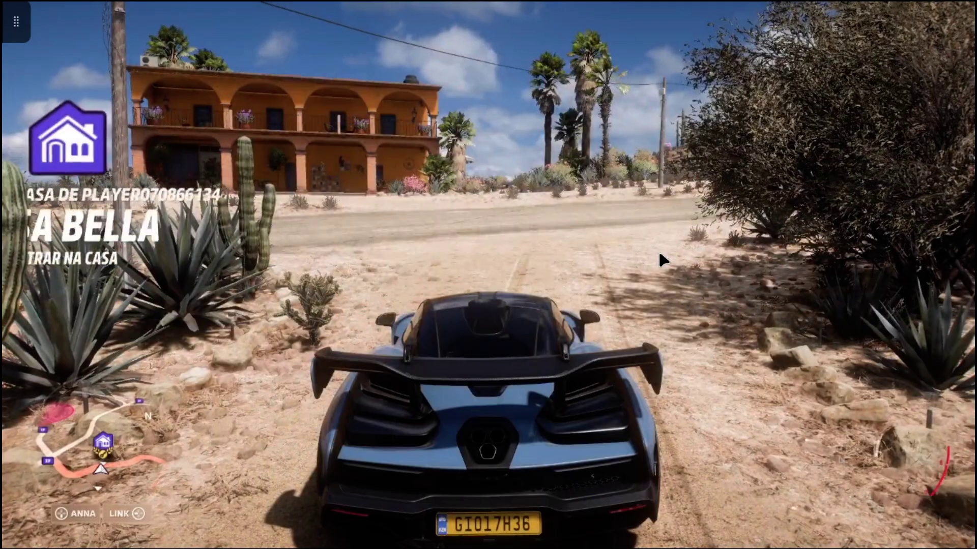
Drive the McLaren Senna down the dirt road, cycling cockpit and bumper camera views
key("w")
key("d")
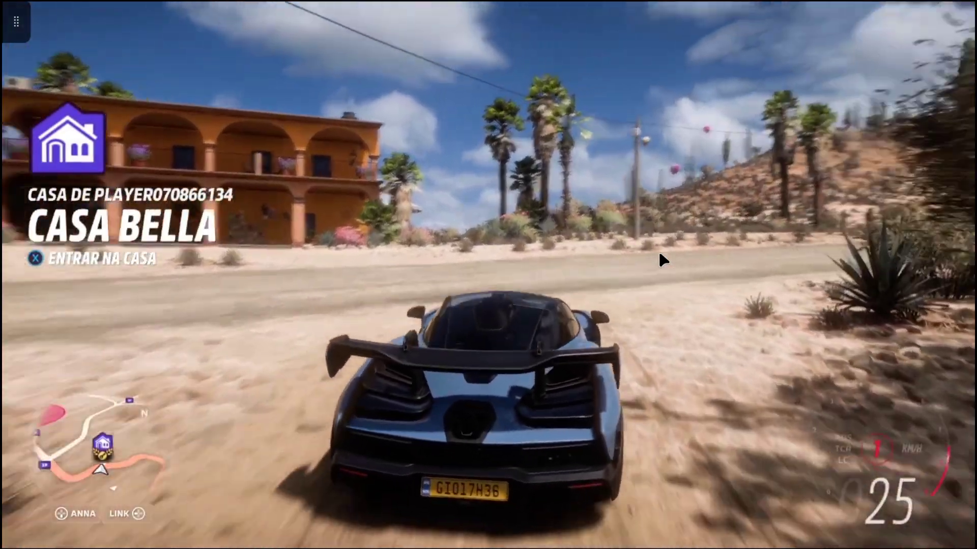
key("c")
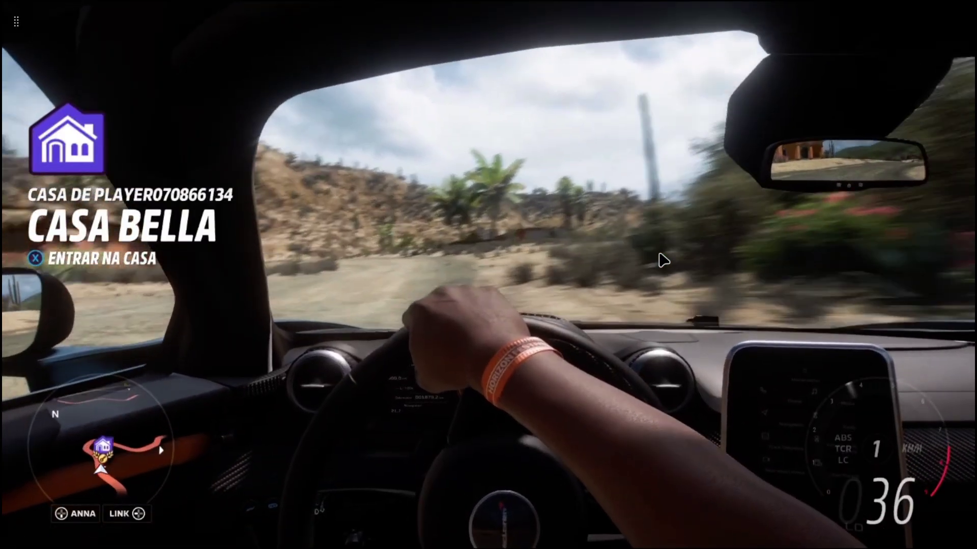
key("a")
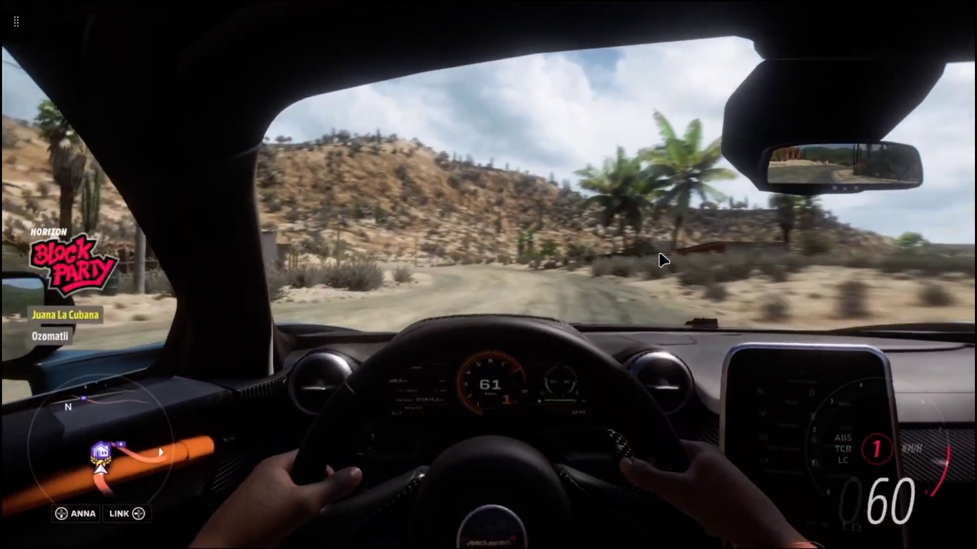
key("c")
key("c")
key("c")
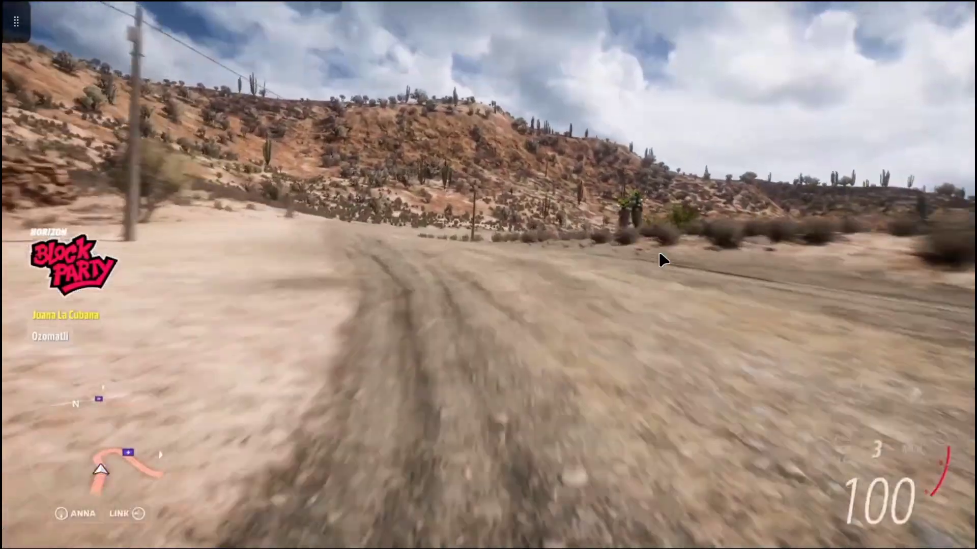
key("d")
key("d")
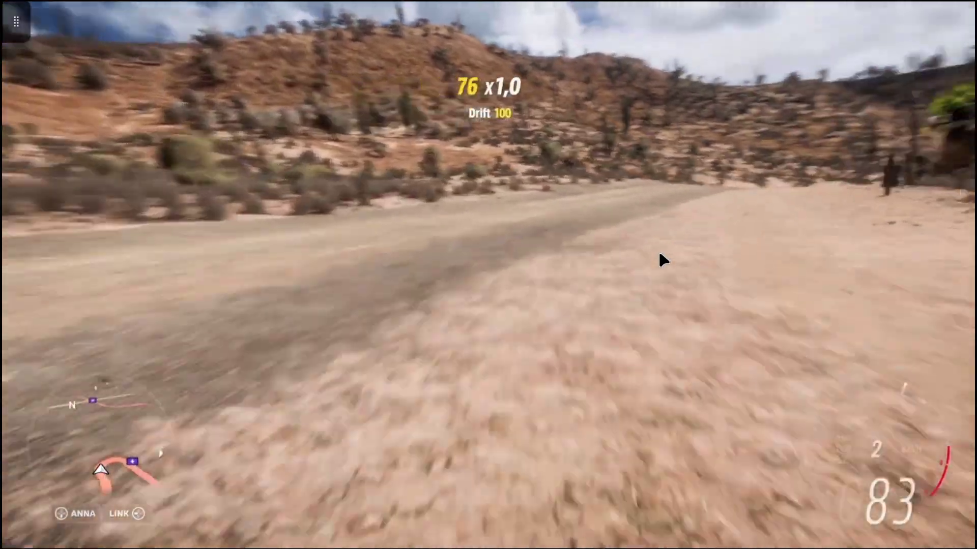
key("c")
key("a")
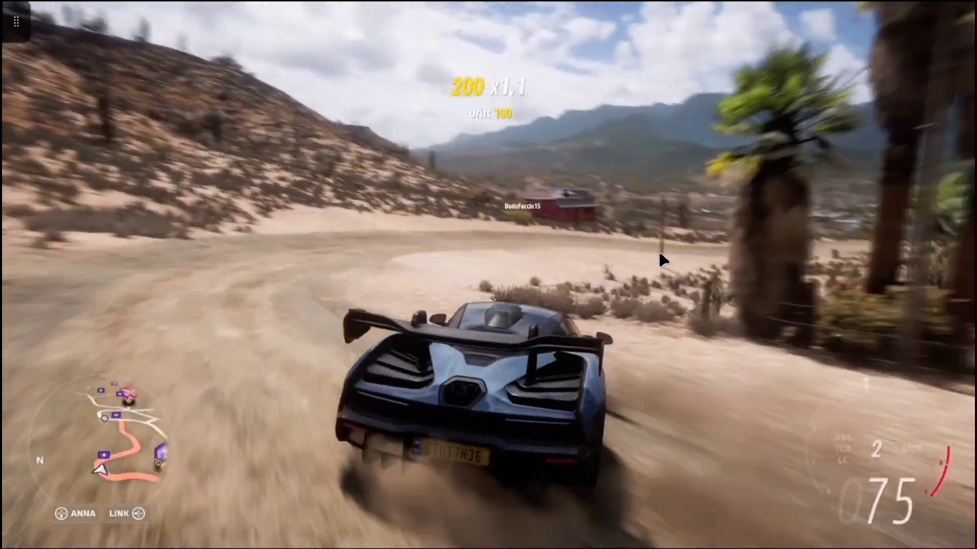
key("d")
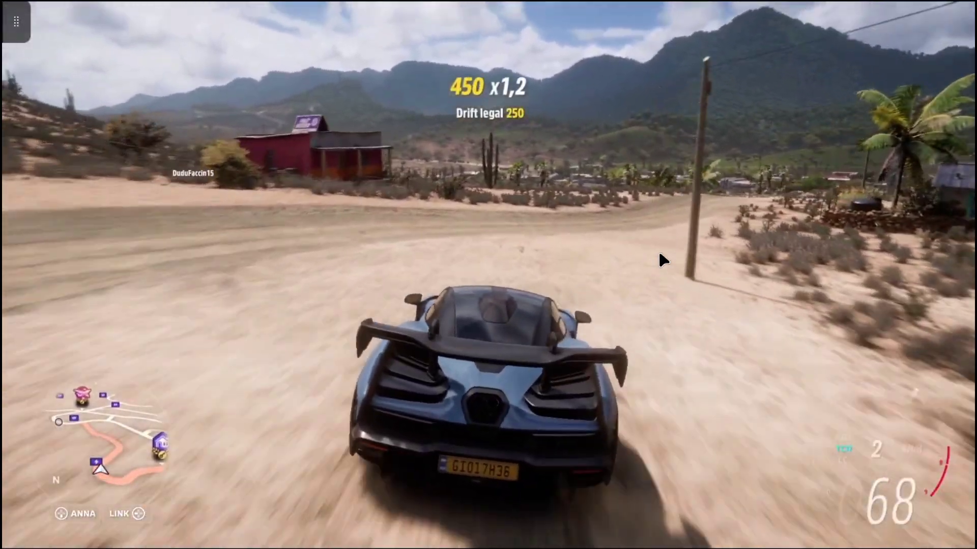
key("d")
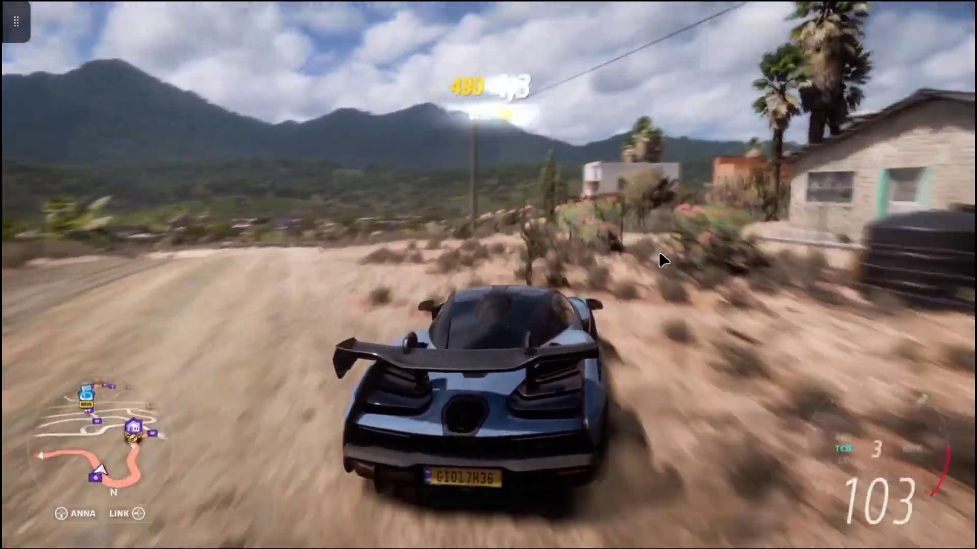
Drift around the bend, reverse with a burnout, then drive on and exit full screen
key("a")
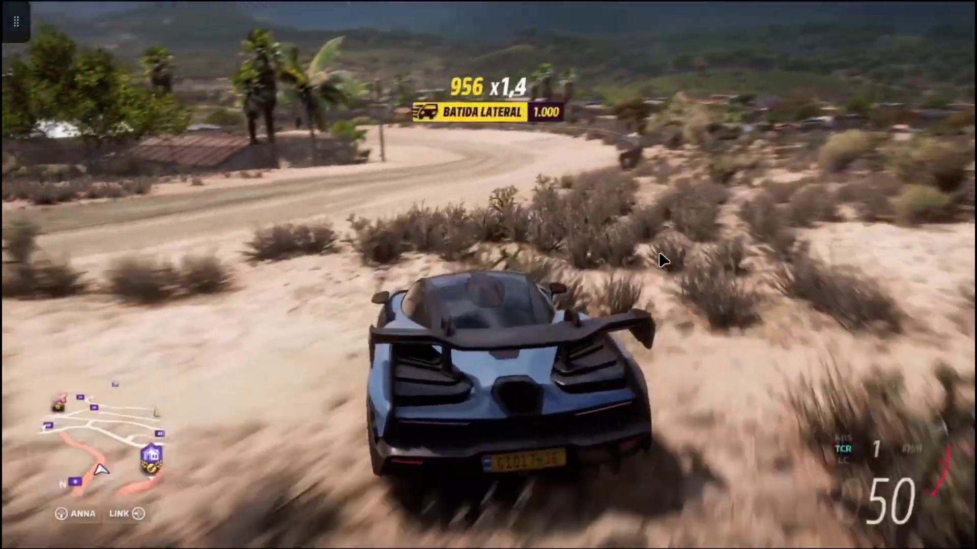
key("a")
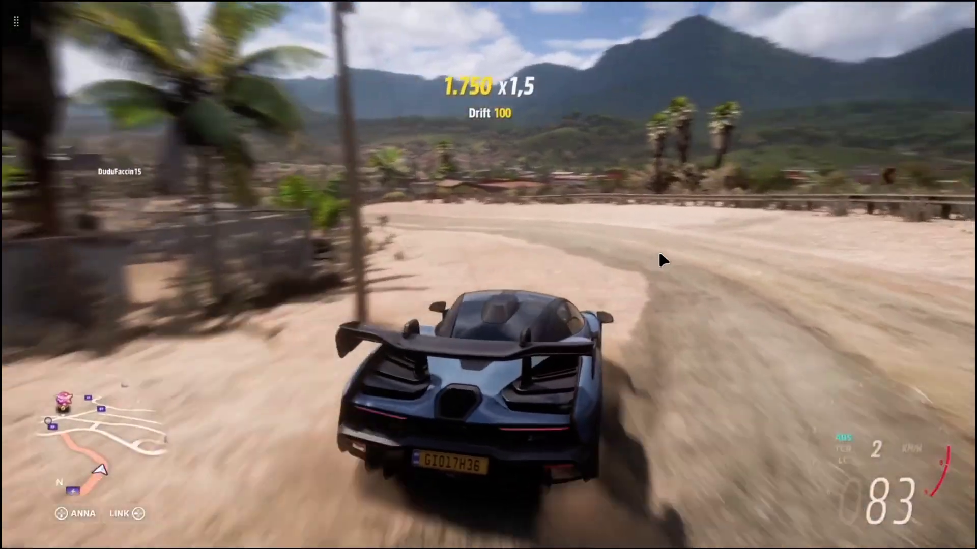
key("s")
key("s")
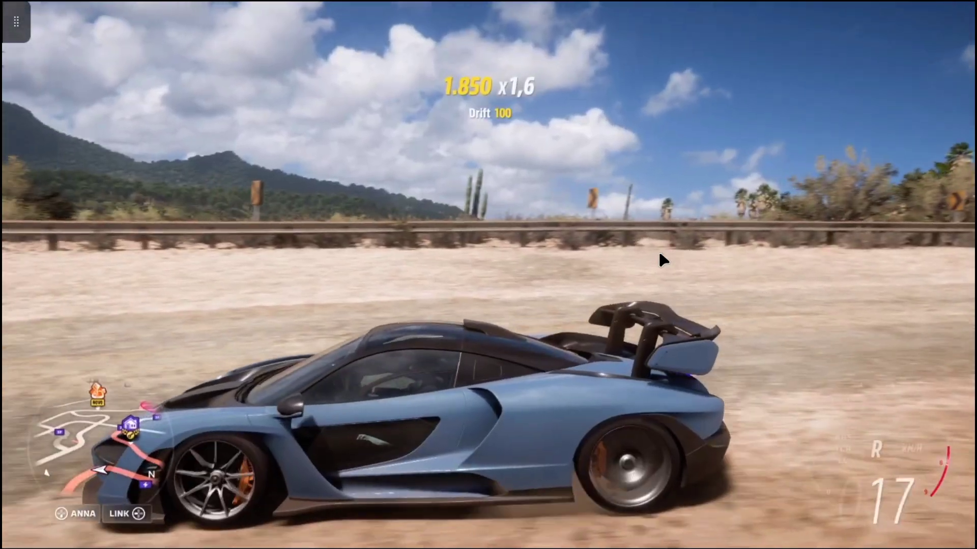
key("s")
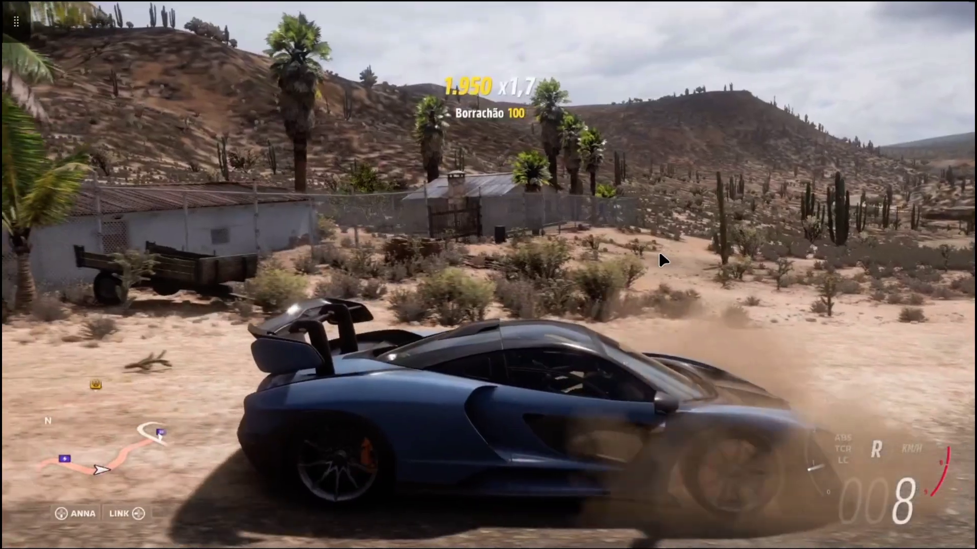
key("s")
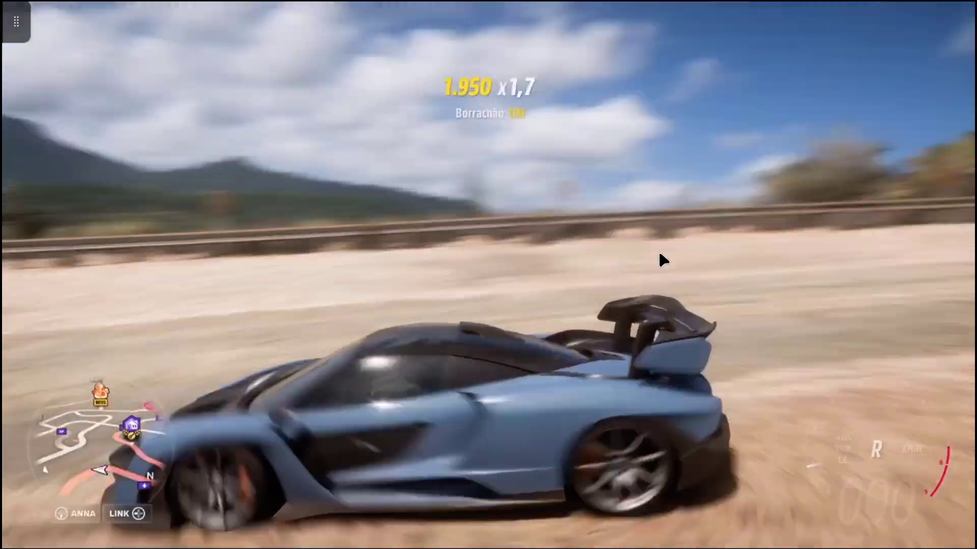
key("c")
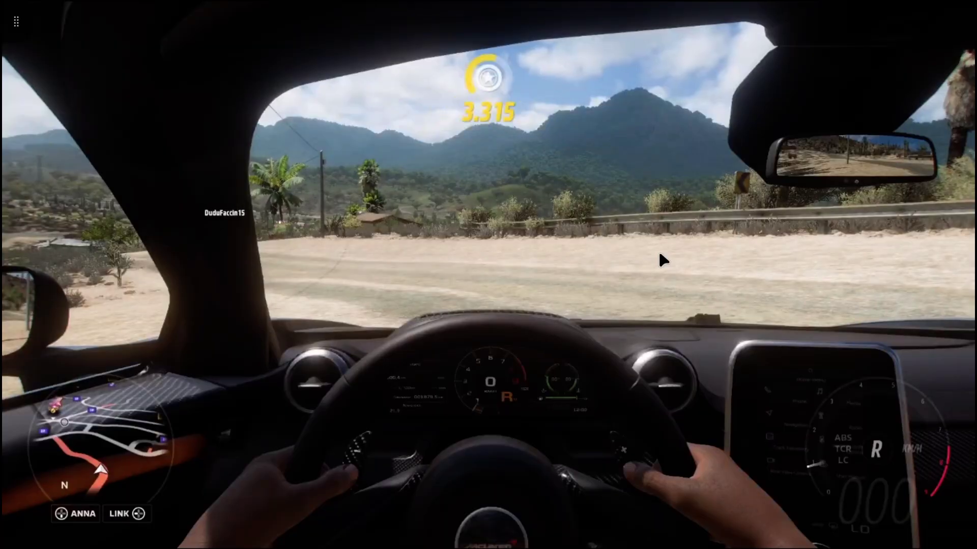
key("c")
key("s")
key("c")
key("w")
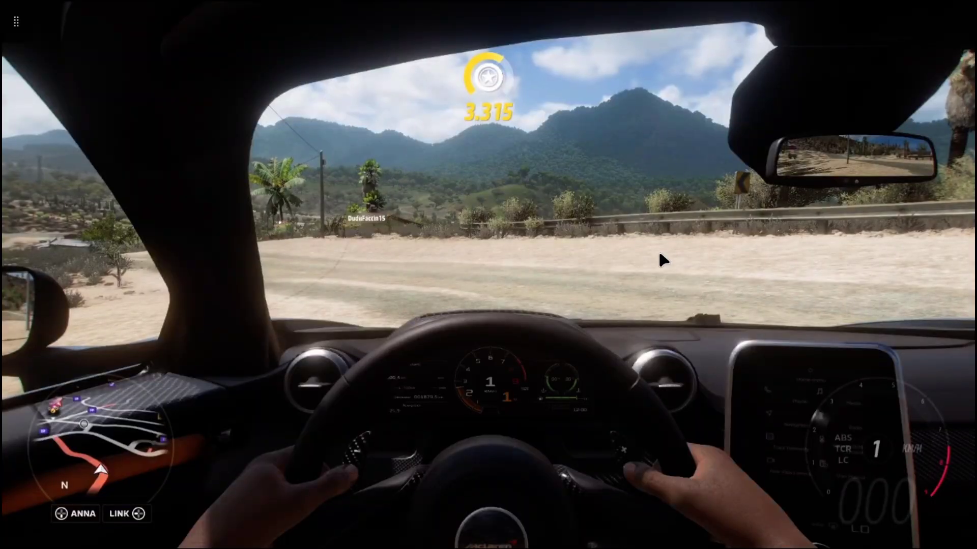
key("a")
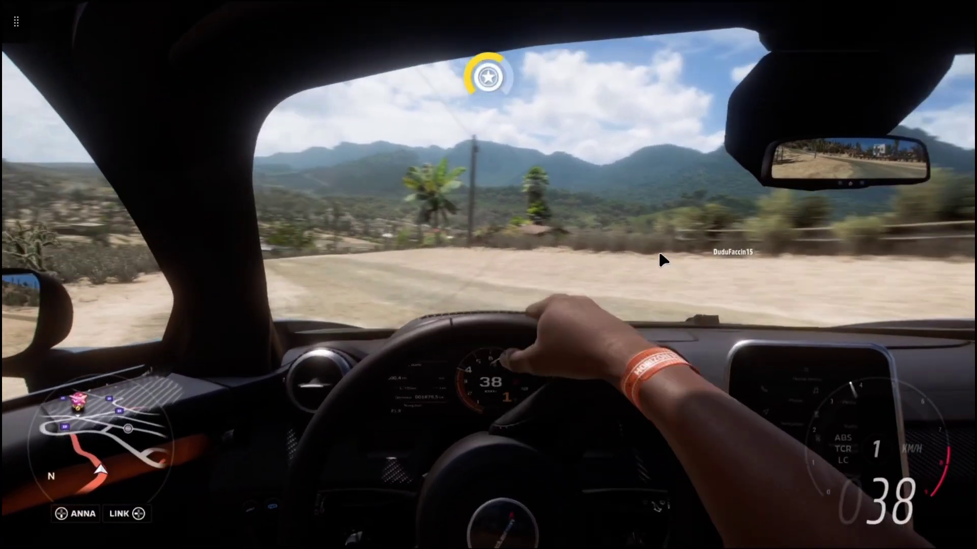
key("F11")
key("s")
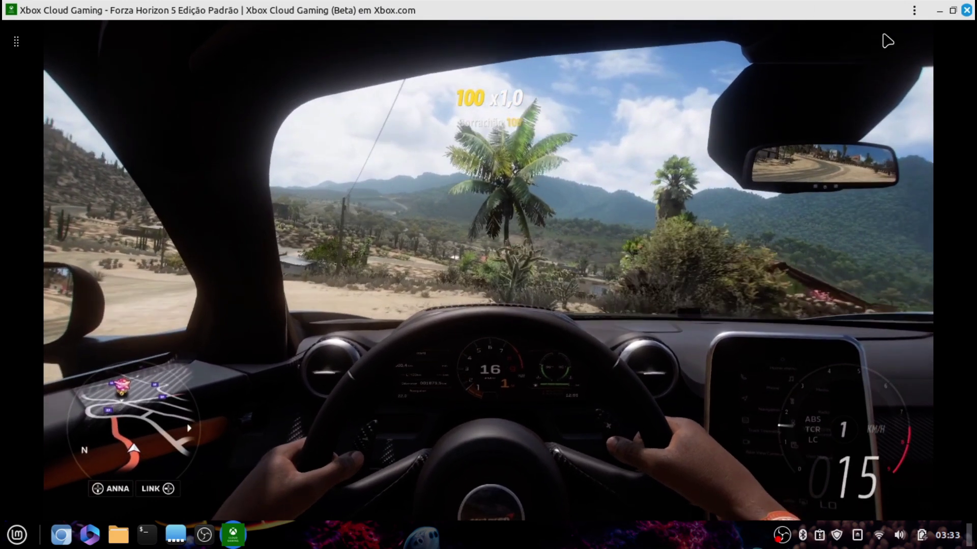
Close the Xbox window and open System Monitor's Resources graphs via a 'moni' menu search
left_click(967, 10)
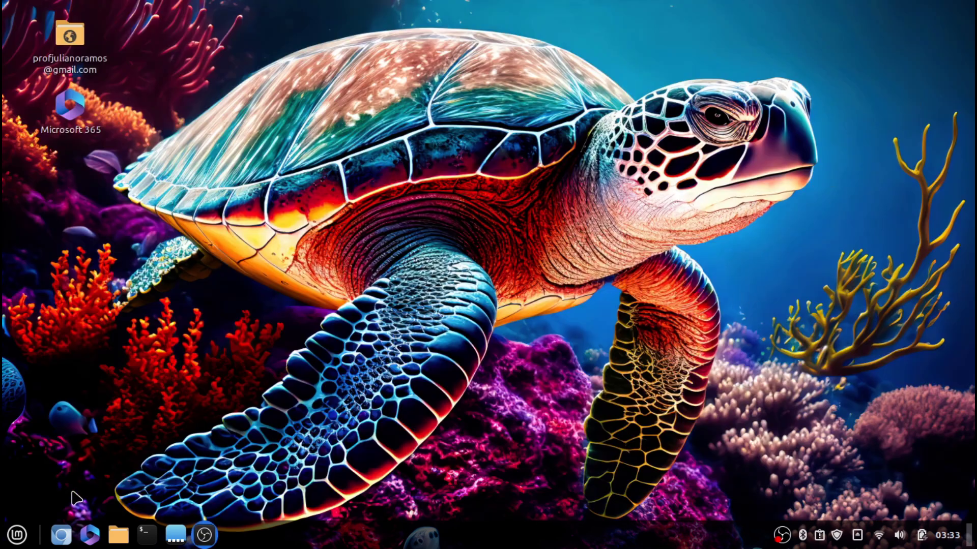
left_click(17, 535)
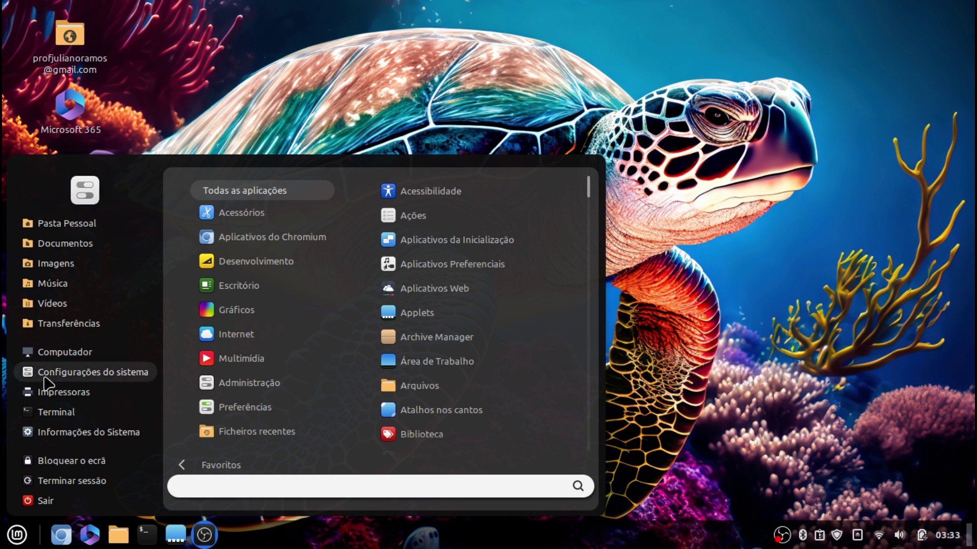
type("moni")
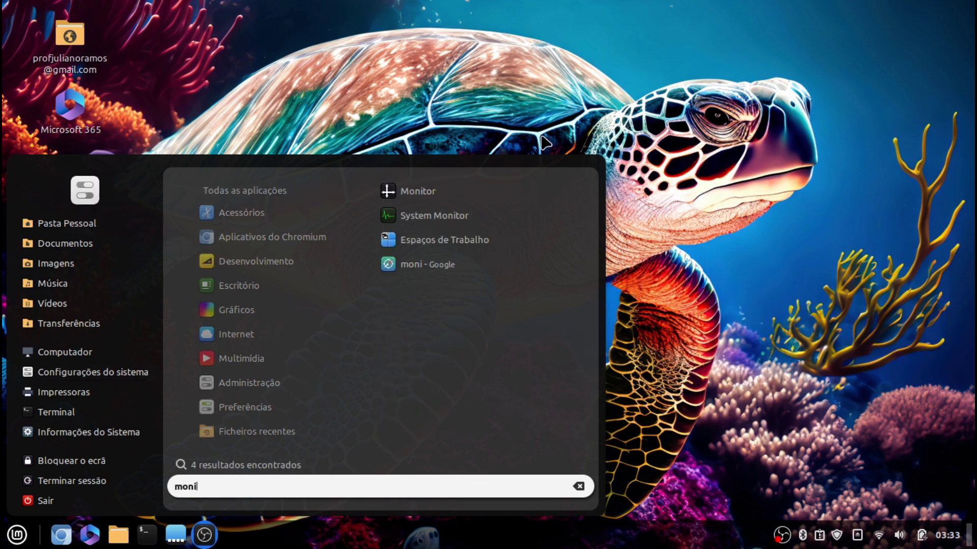
left_click(501, 219)
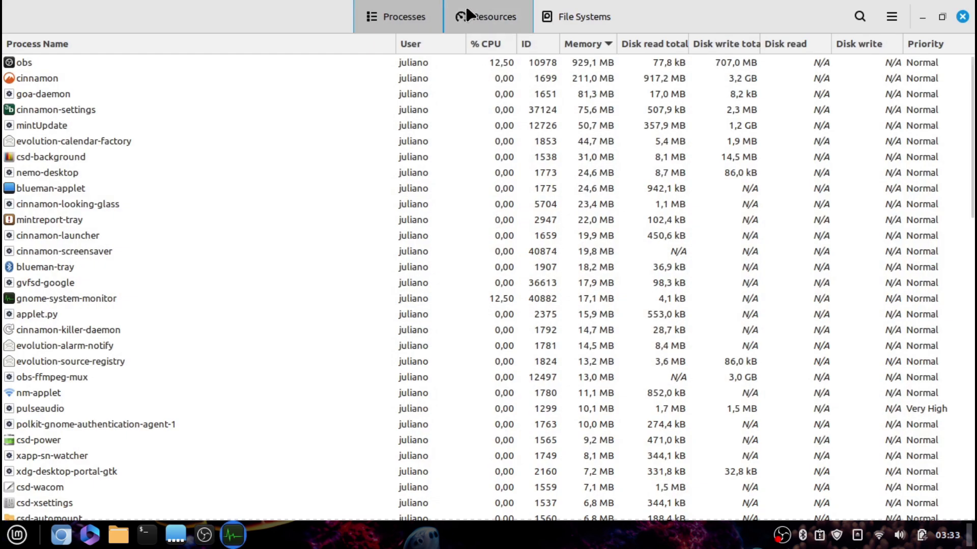
left_click(469, 16)
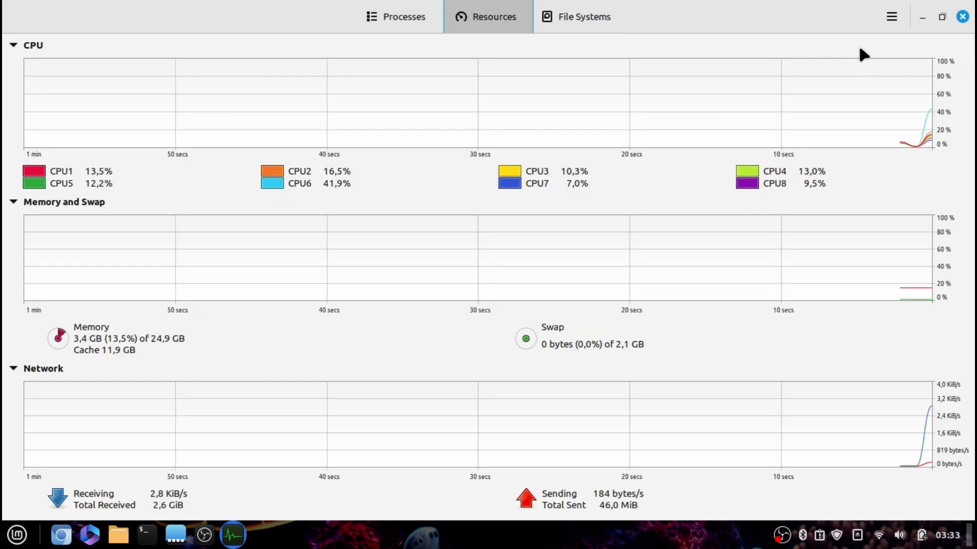
Close System Monitor and show the Favoritos list in the application menu
left_click(962, 18)
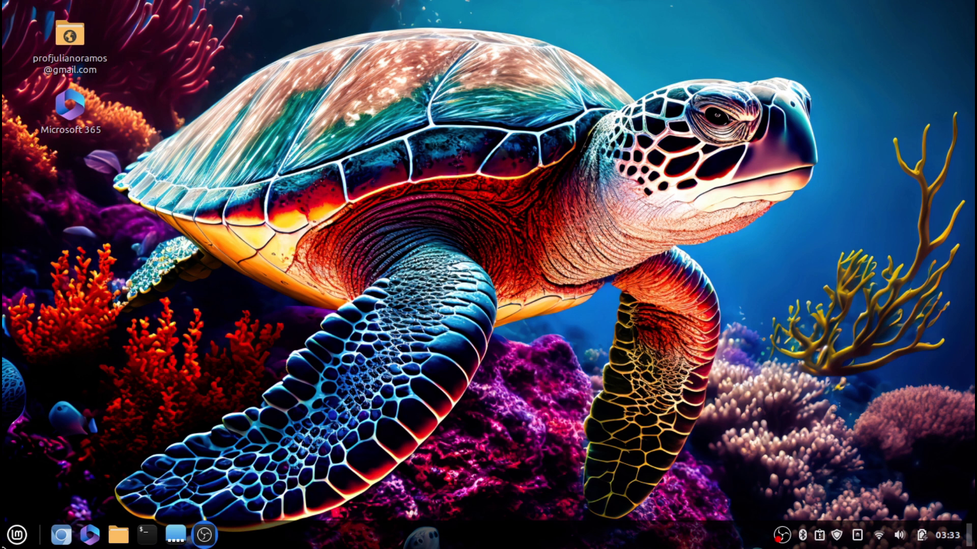
left_click(17, 535)
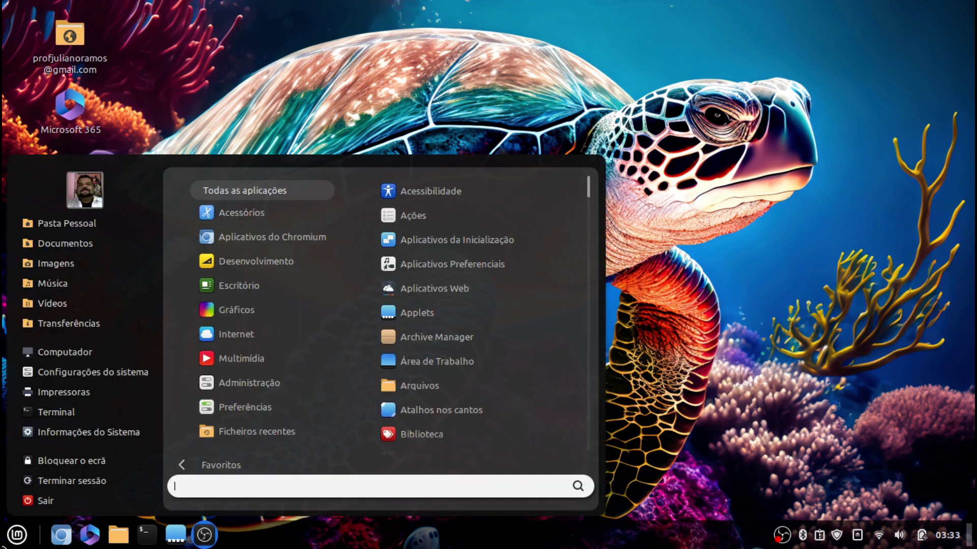
left_click(262, 465)
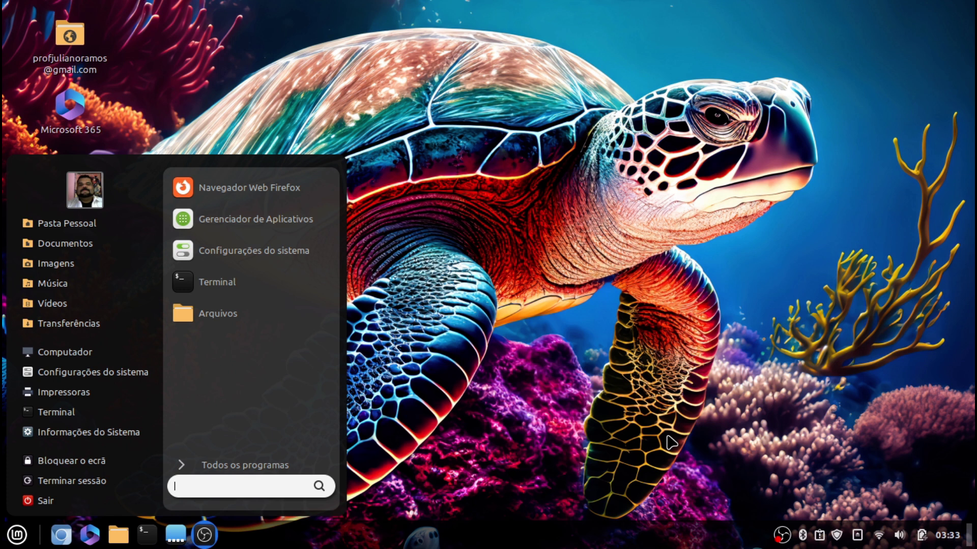